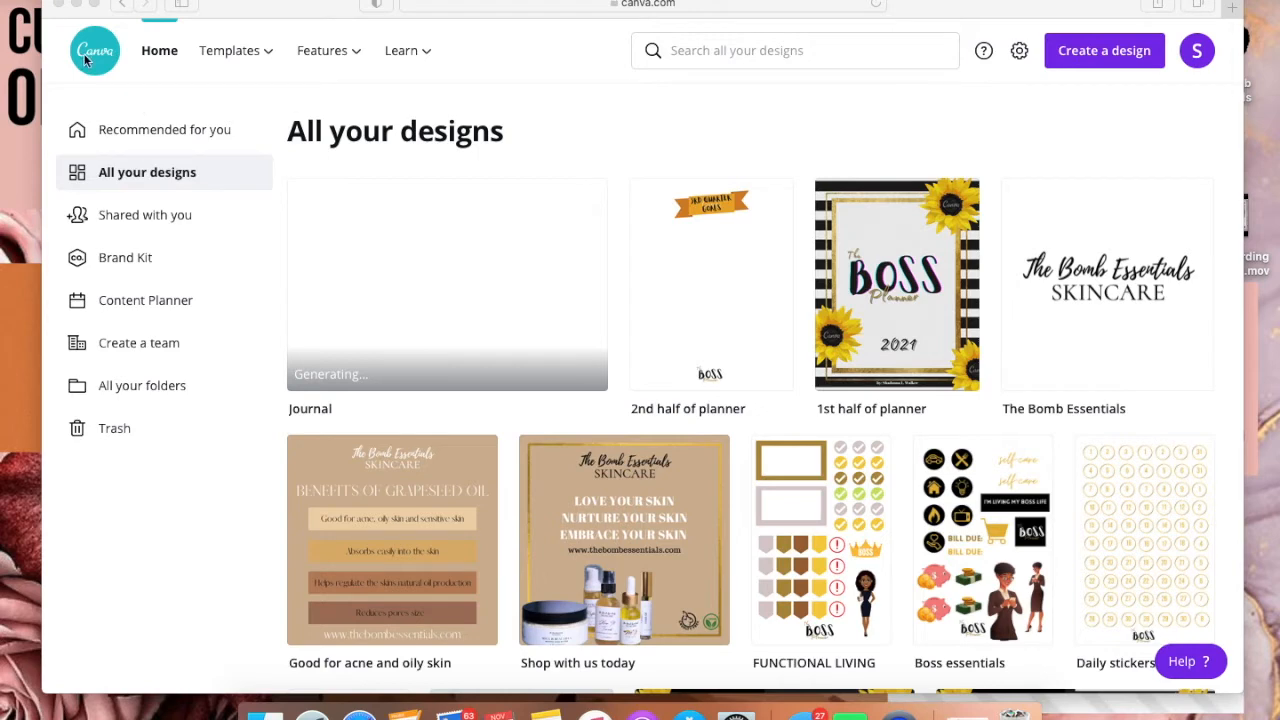
Step: Go to the home page, enlarge the browser window to full screen, and start a new design with custom dimensions
{"action": "left_click", "coordinate": [96, 58]}
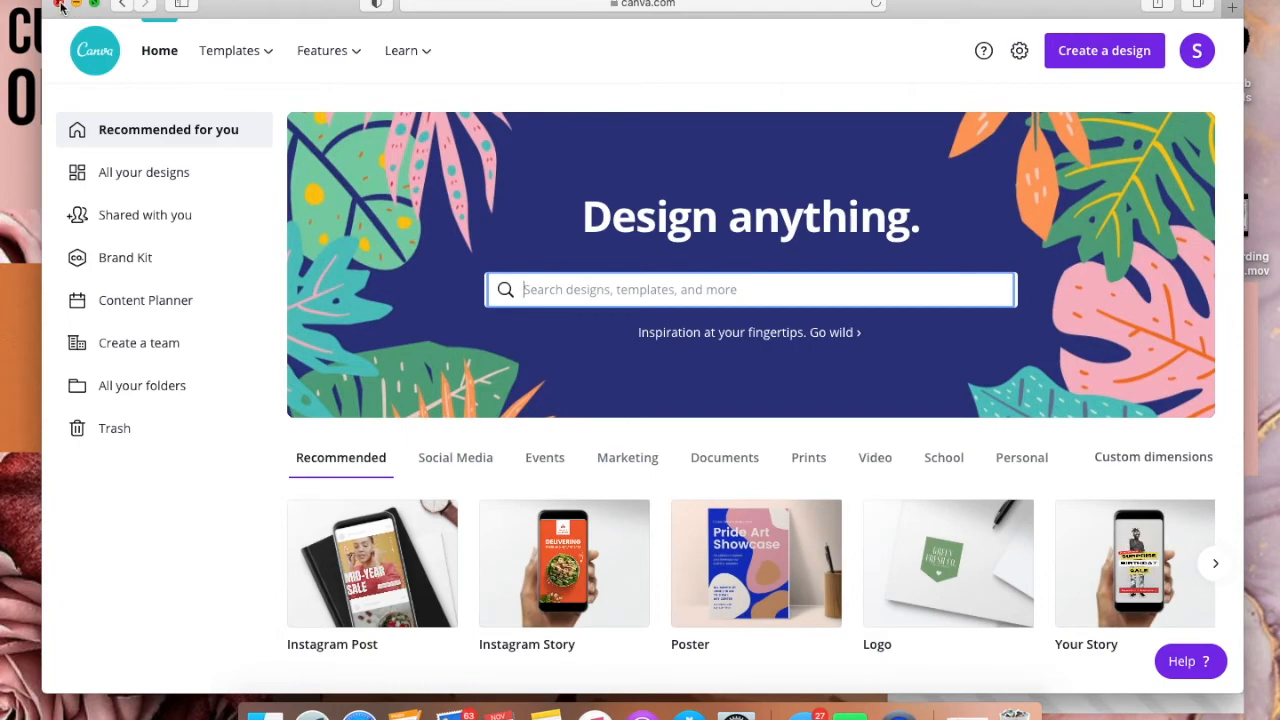
{"action": "left_click", "coordinate": [93, 9]}
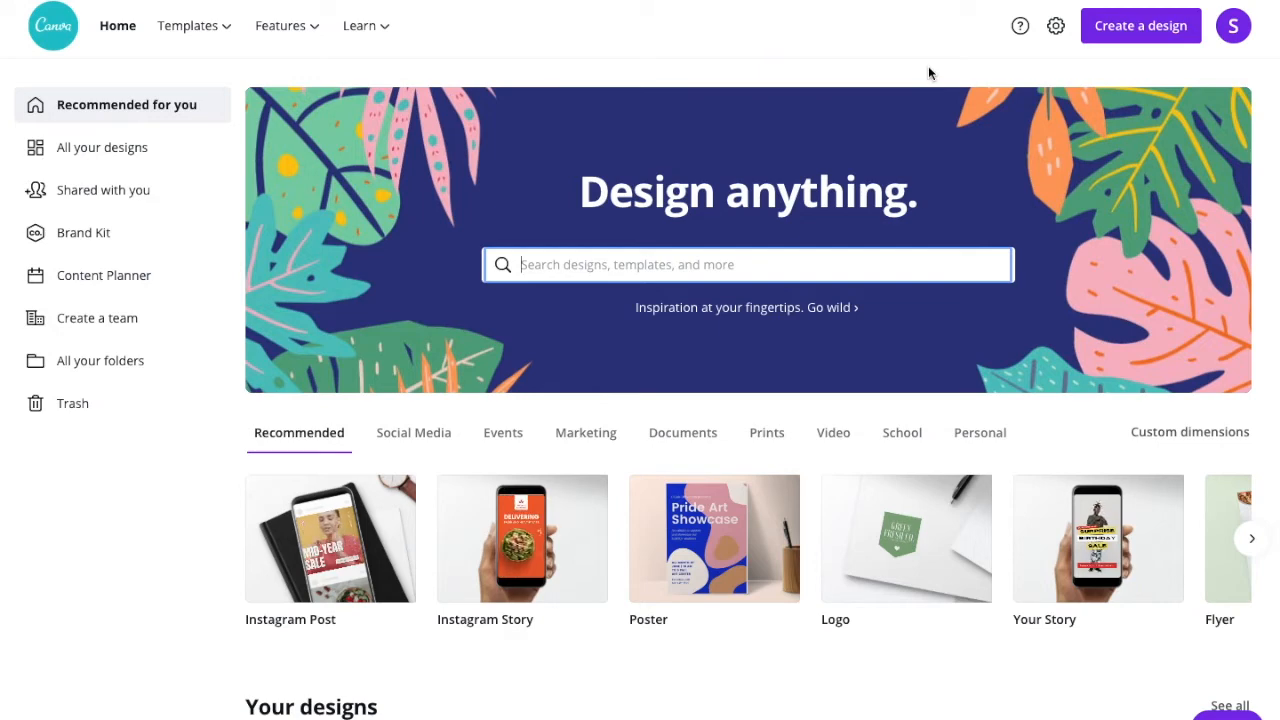
{"action": "left_click", "coordinate": [1117, 33]}
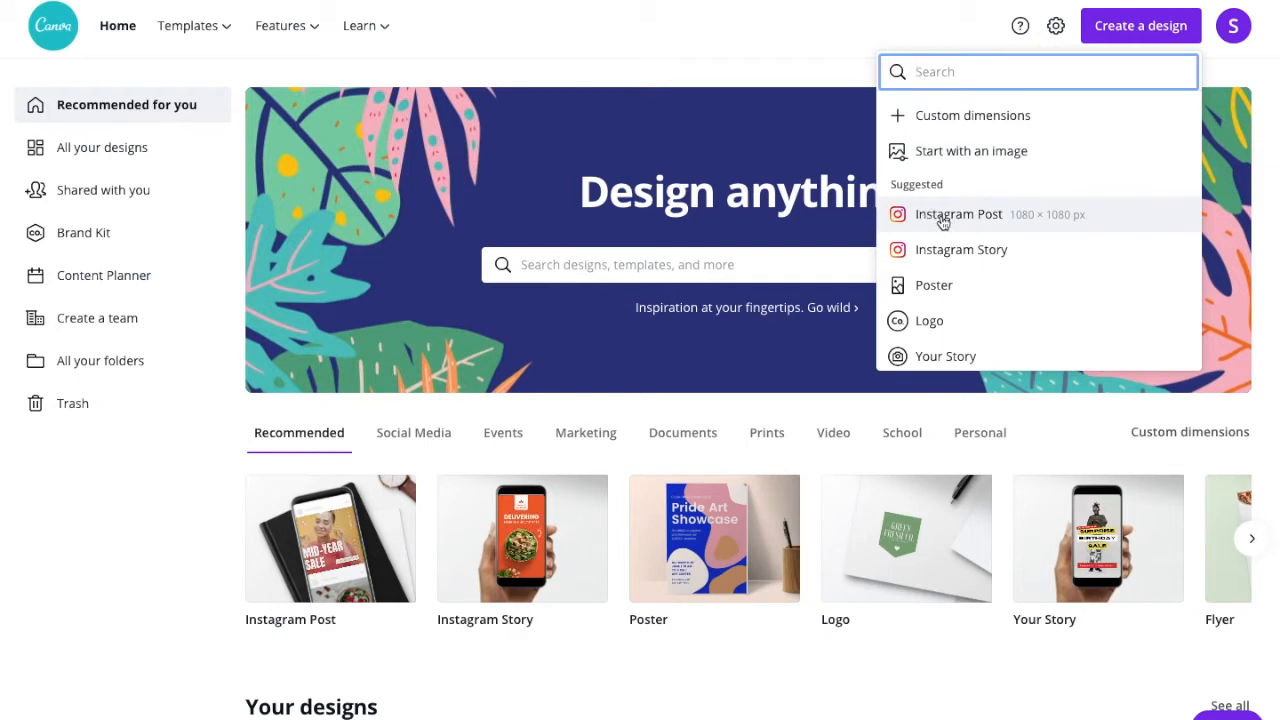
{"action": "left_click", "coordinate": [951, 118]}
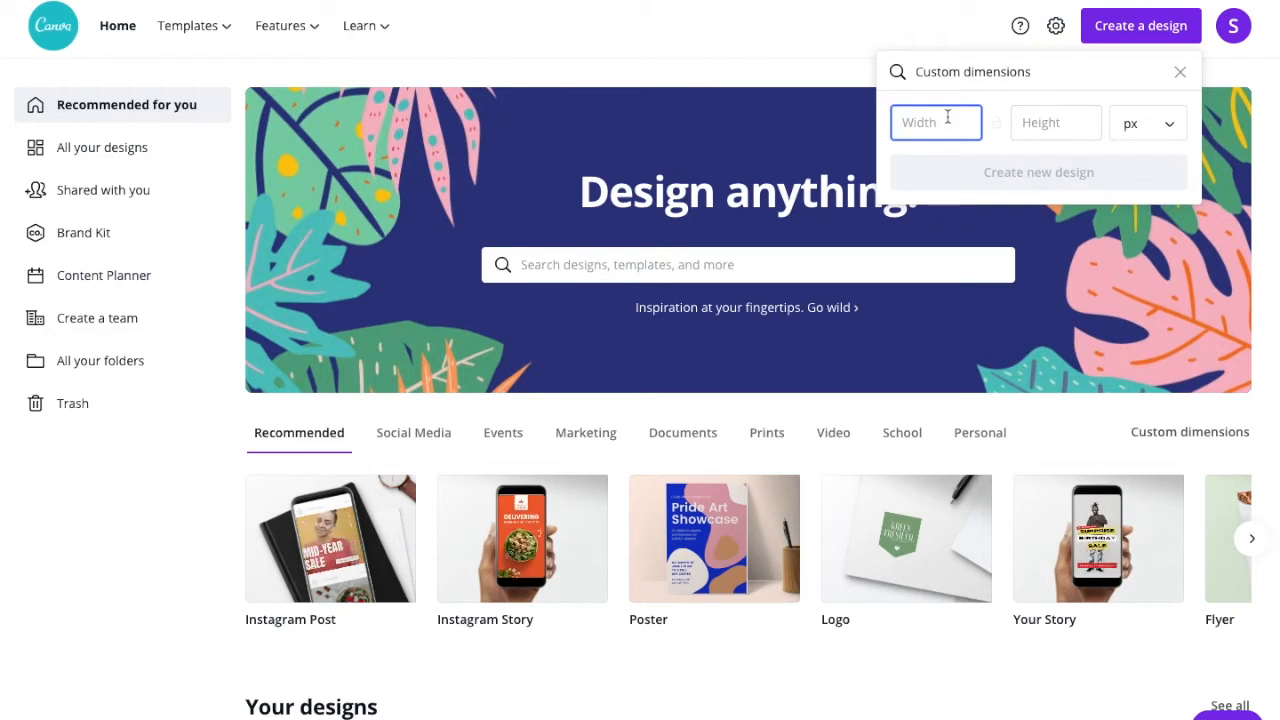
Step: Create a blank custom design 4 in wide by 6 in high
{"action": "type", "text": "4"}
{"action": "left_click", "coordinate": [1025, 124]}
{"action": "type", "text": "6"}
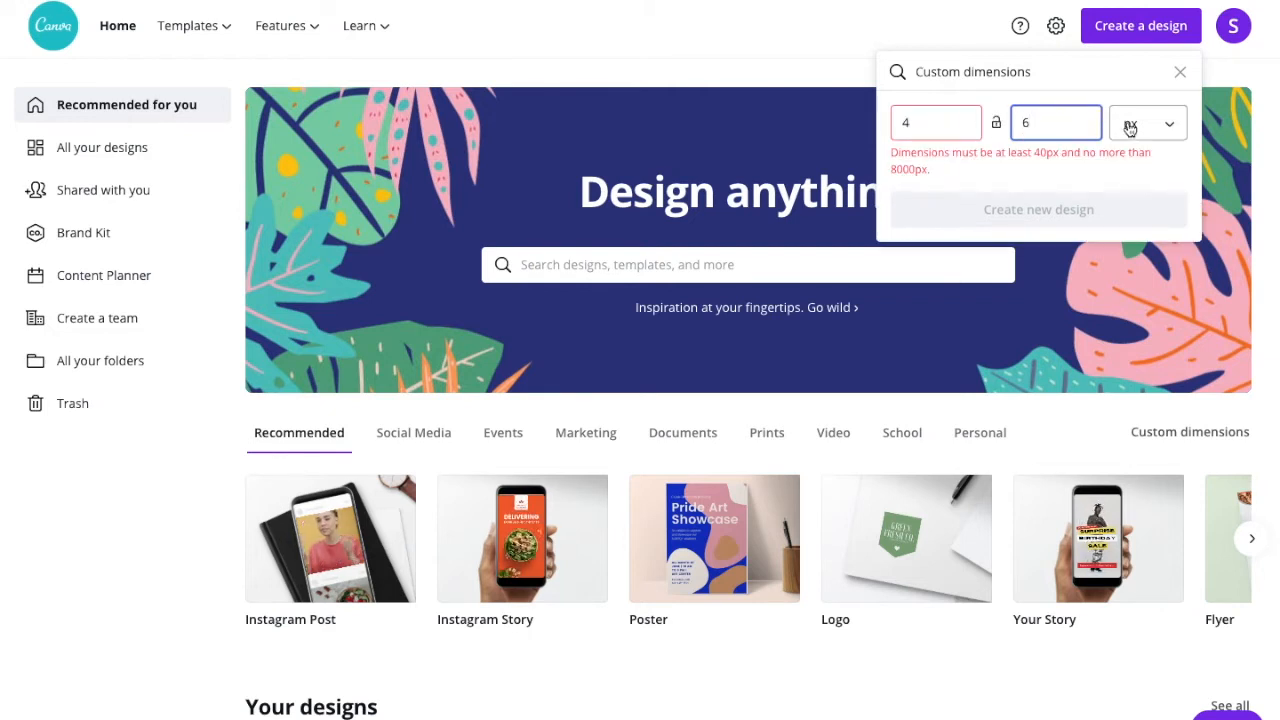
{"action": "left_click", "coordinate": [1070, 168]}
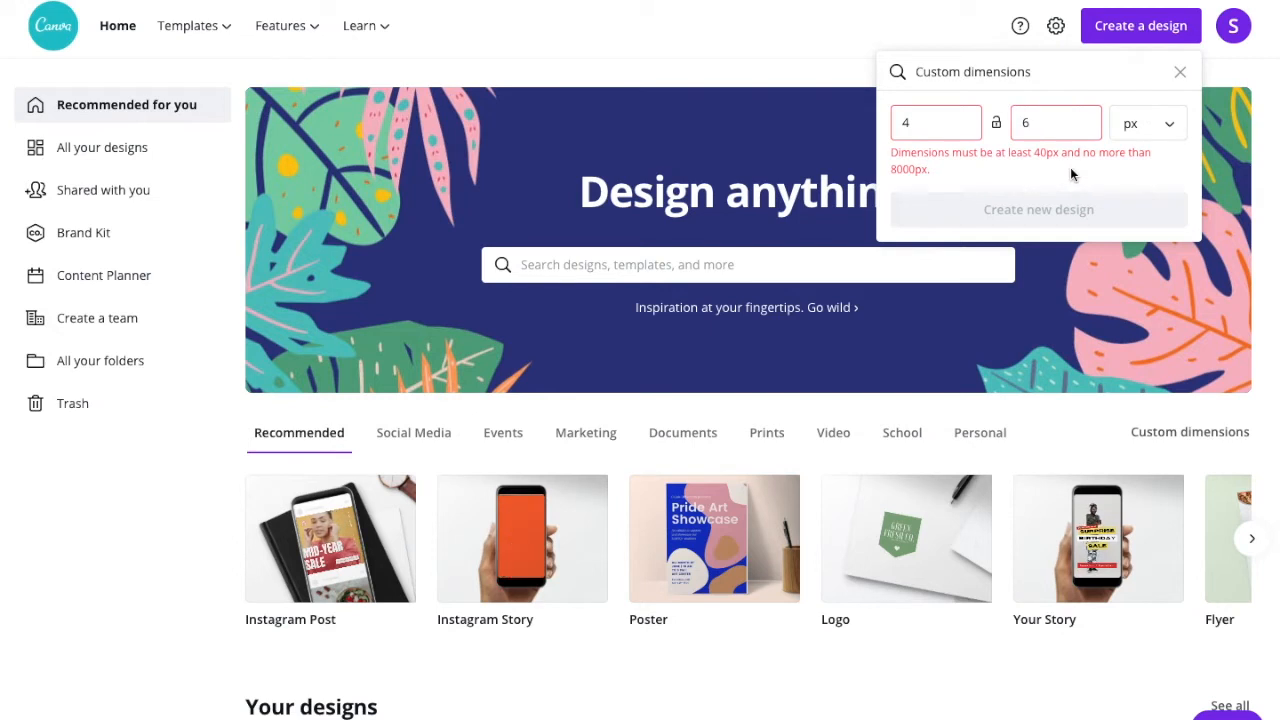
{"action": "left_click", "coordinate": [1124, 140]}
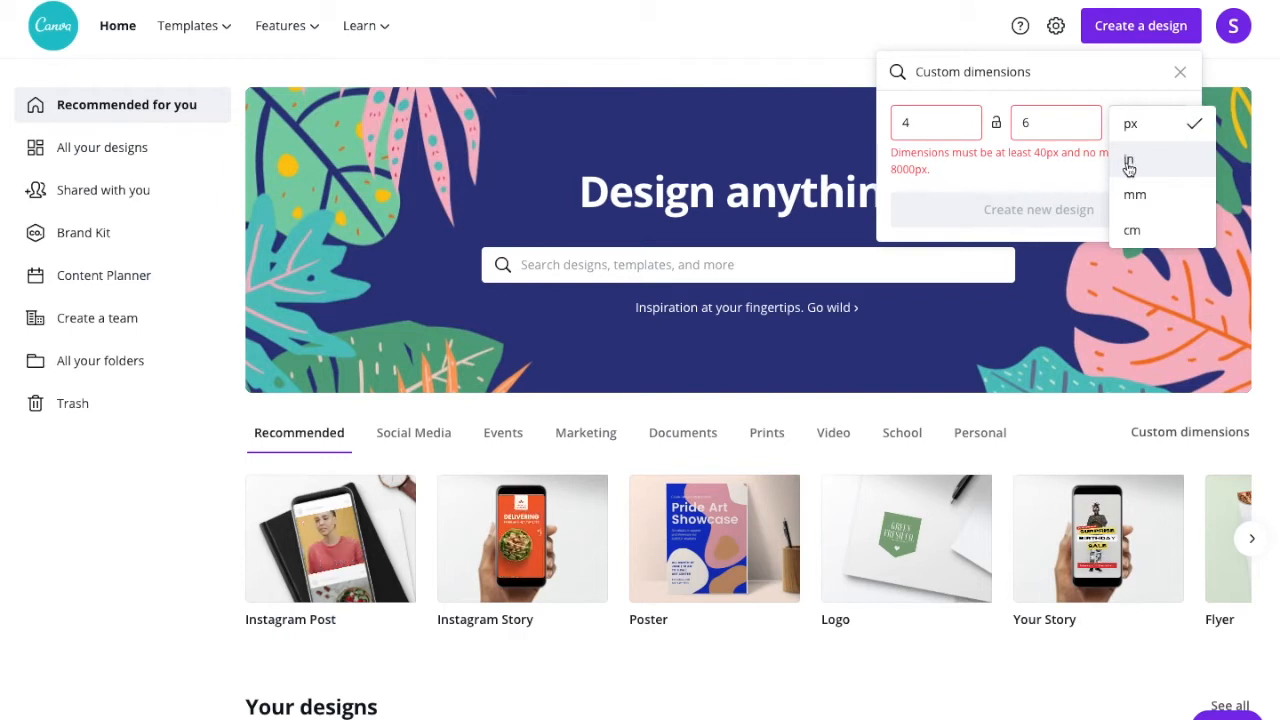
{"action": "left_click", "coordinate": [1128, 165]}
{"action": "left_click", "coordinate": [945, 130]}
{"action": "double_click", "coordinate": [945, 130]}
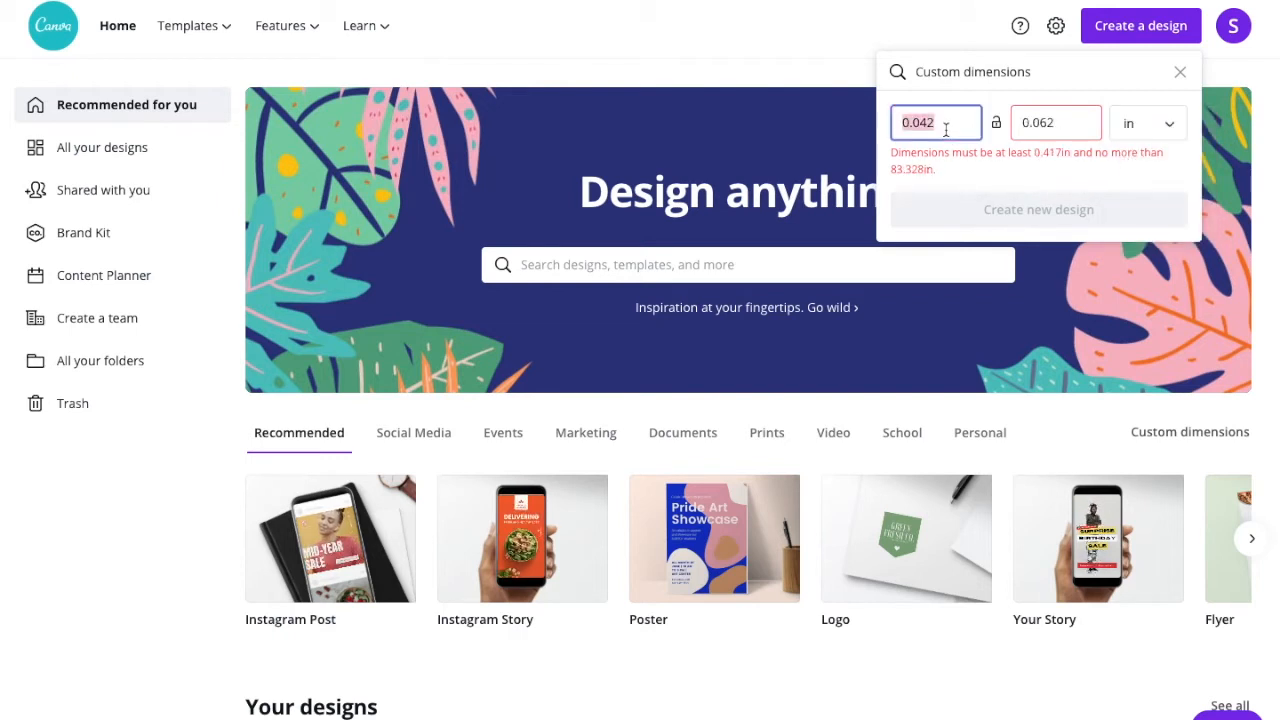
{"action": "type", "text": "4"}
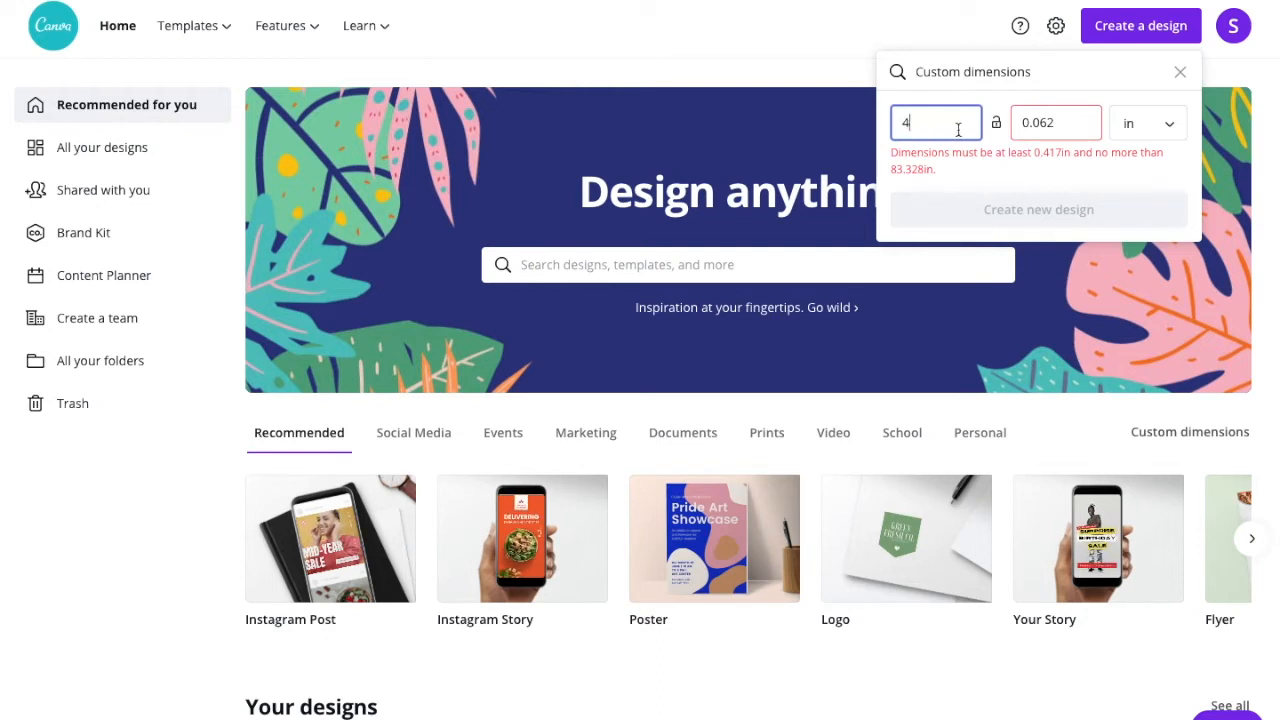
{"action": "double_click", "coordinate": [1024, 130]}
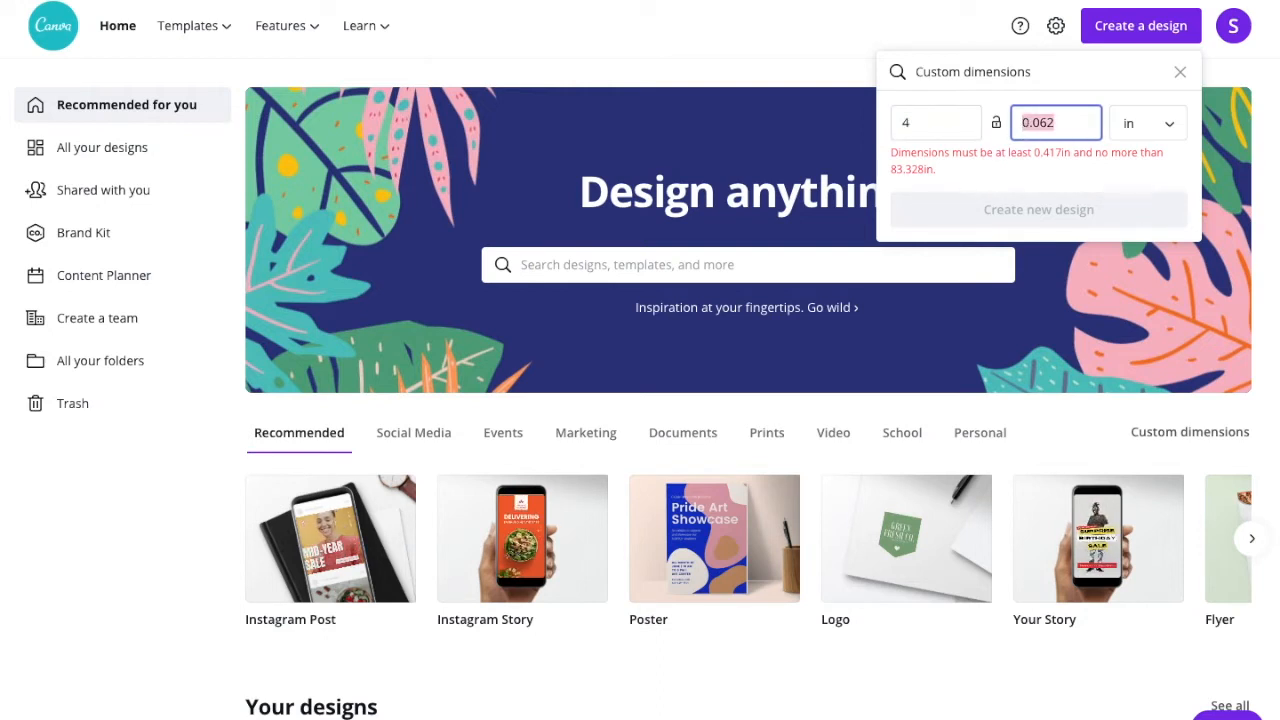
{"action": "type", "text": "6"}
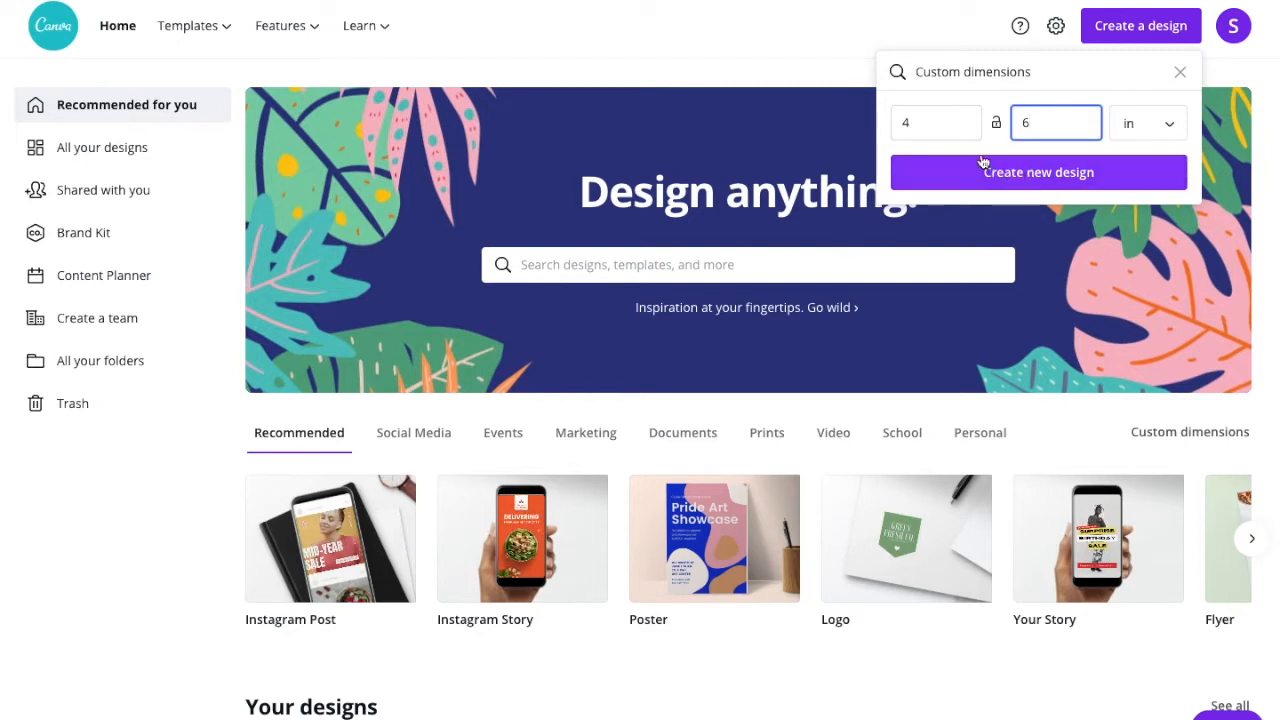
{"action": "left_click", "coordinate": [917, 172]}
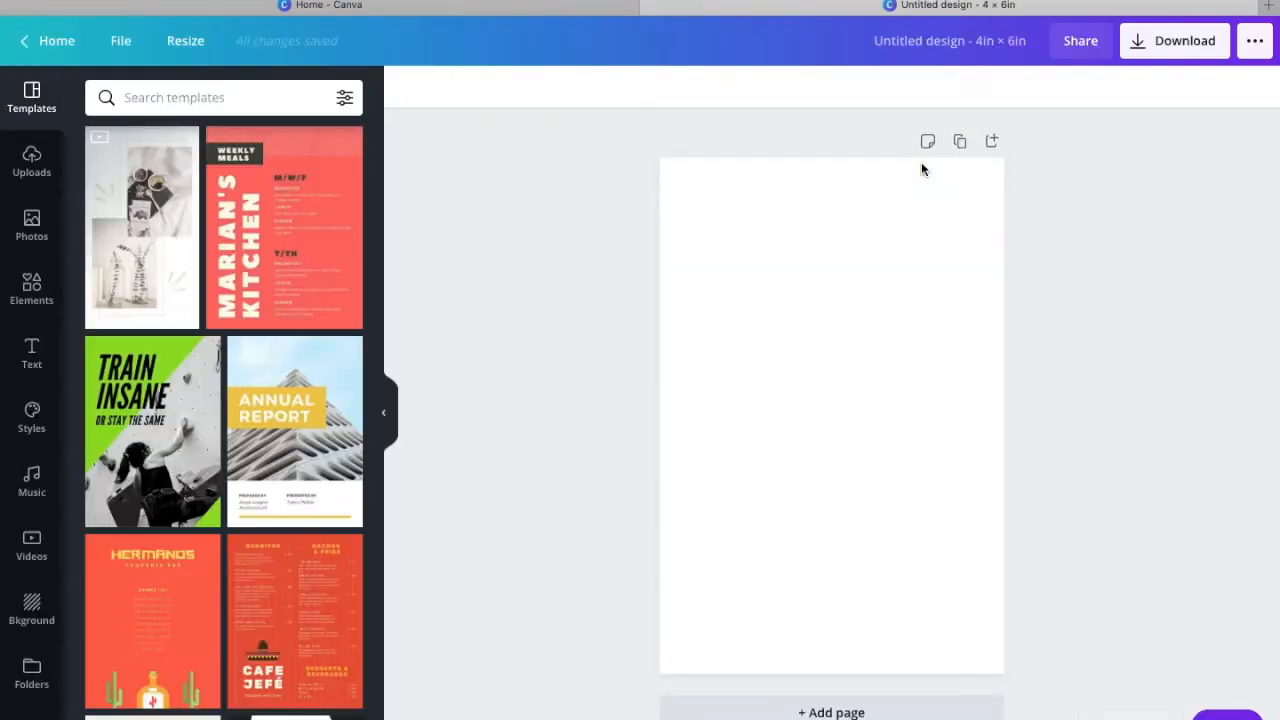
Step: Search the elements for "check mark" and add the solid olive-green circle with a white check mark to the page
{"action": "left_click", "coordinate": [389, 407]}
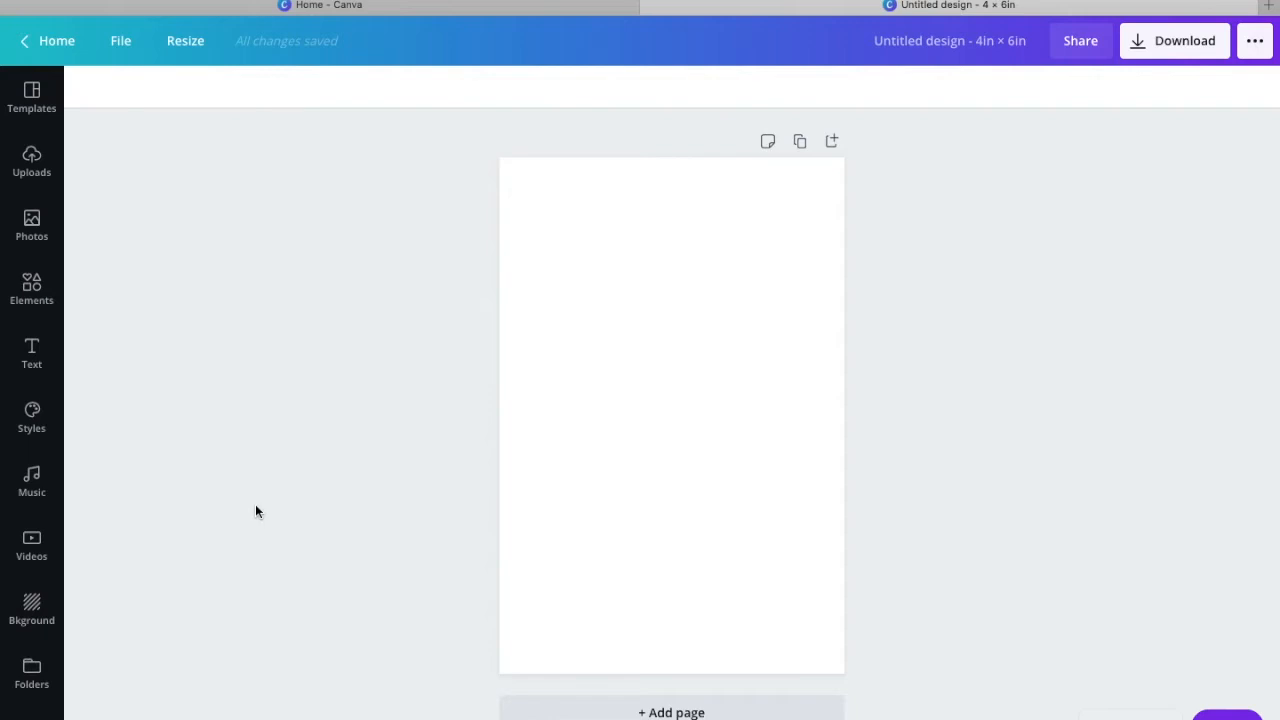
{"action": "left_click", "coordinate": [38, 292]}
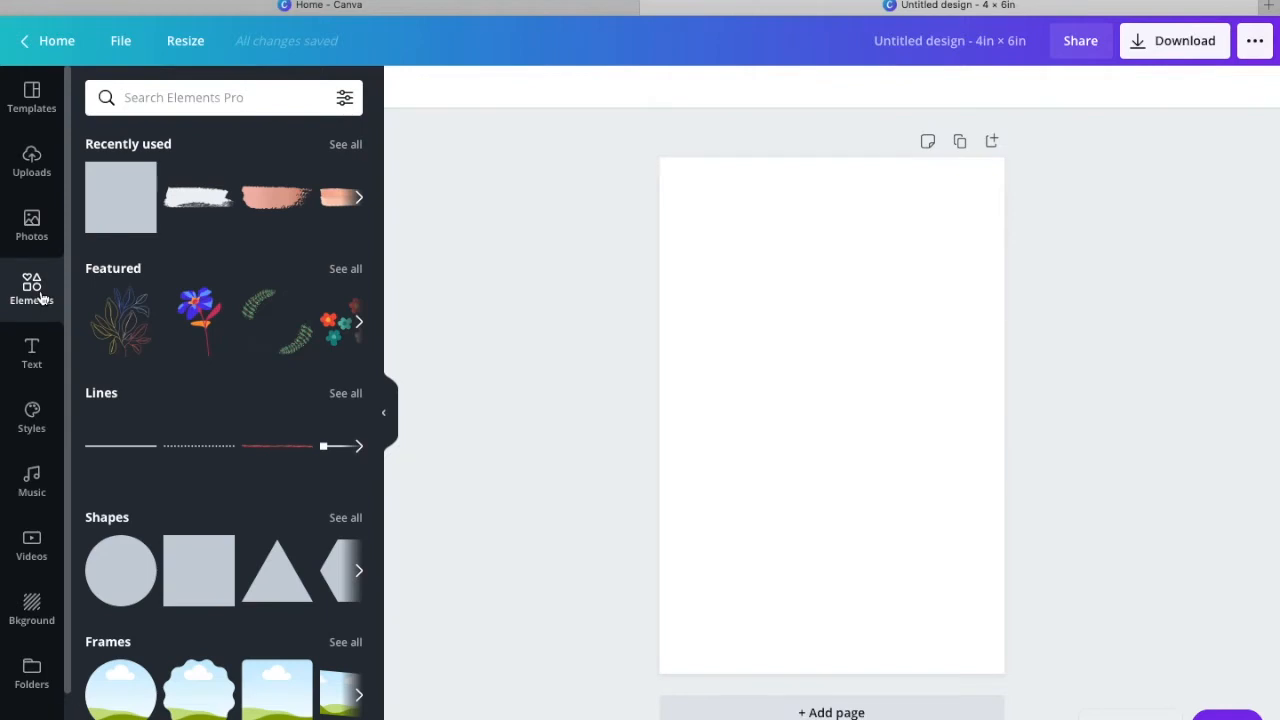
{"action": "left_click", "coordinate": [180, 98]}
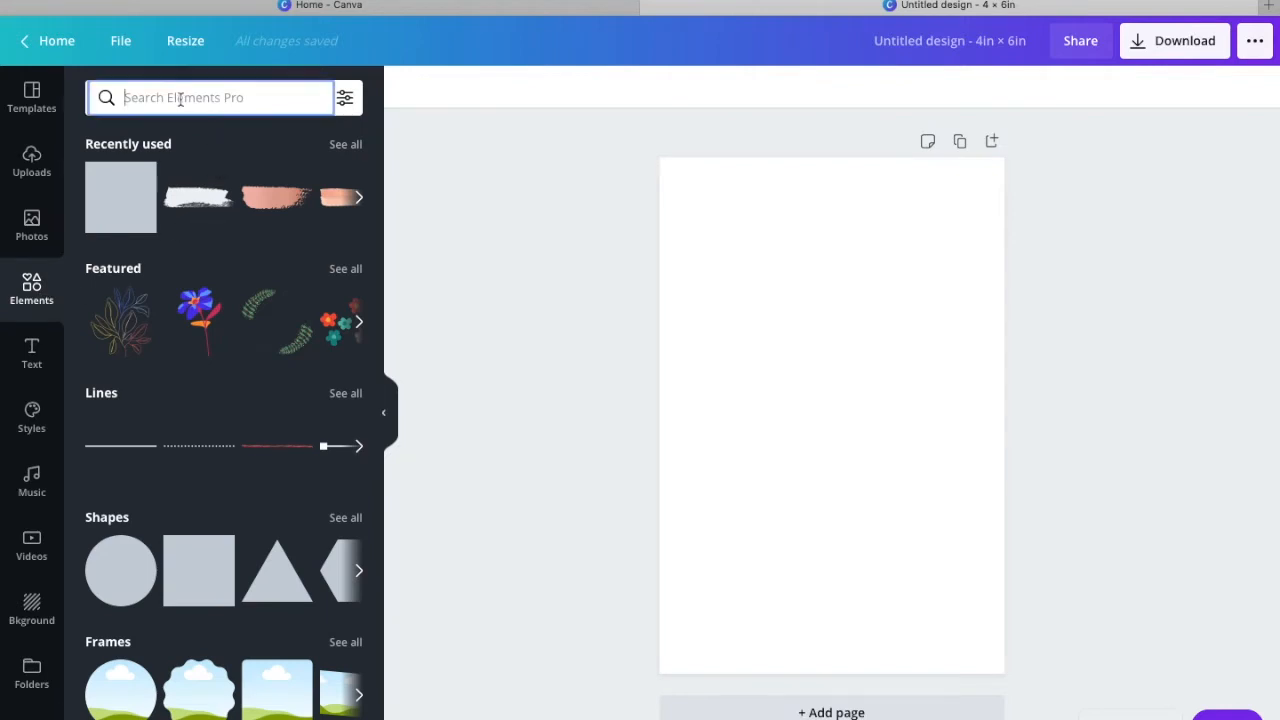
{"action": "type", "text": "check "}
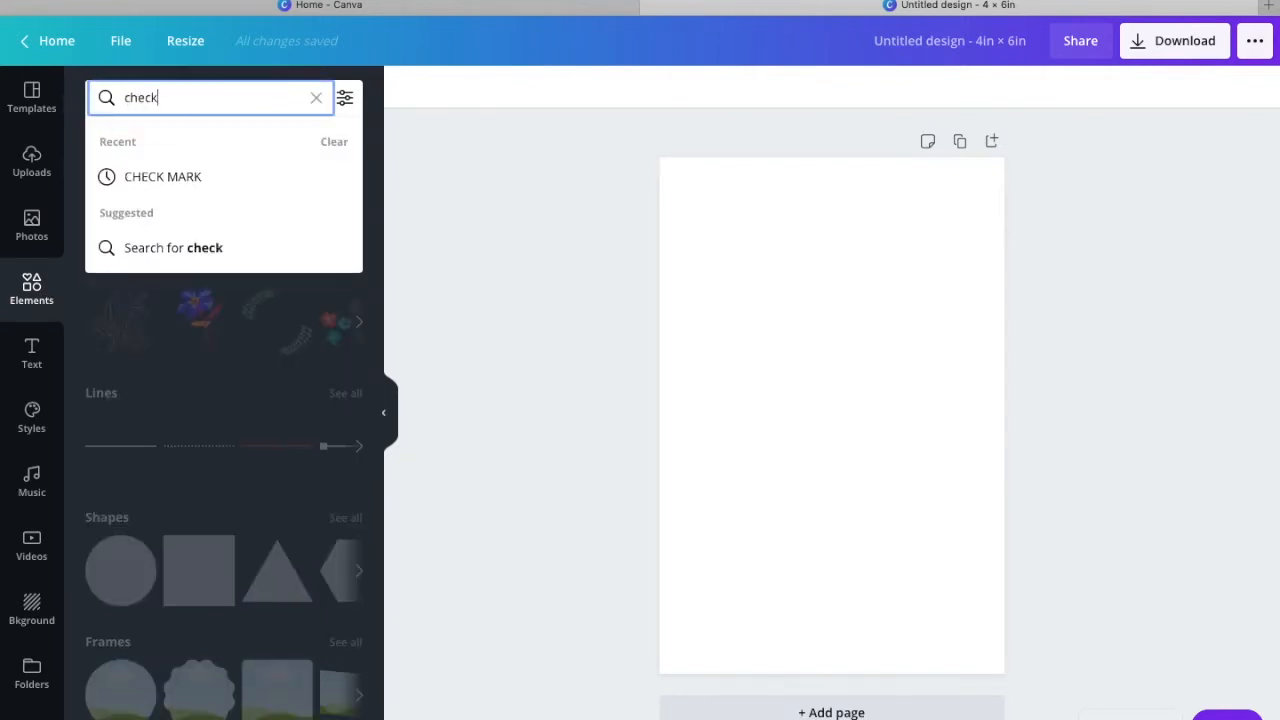
{"action": "type", "text": "mark"}
{"action": "key", "text": "Return"}
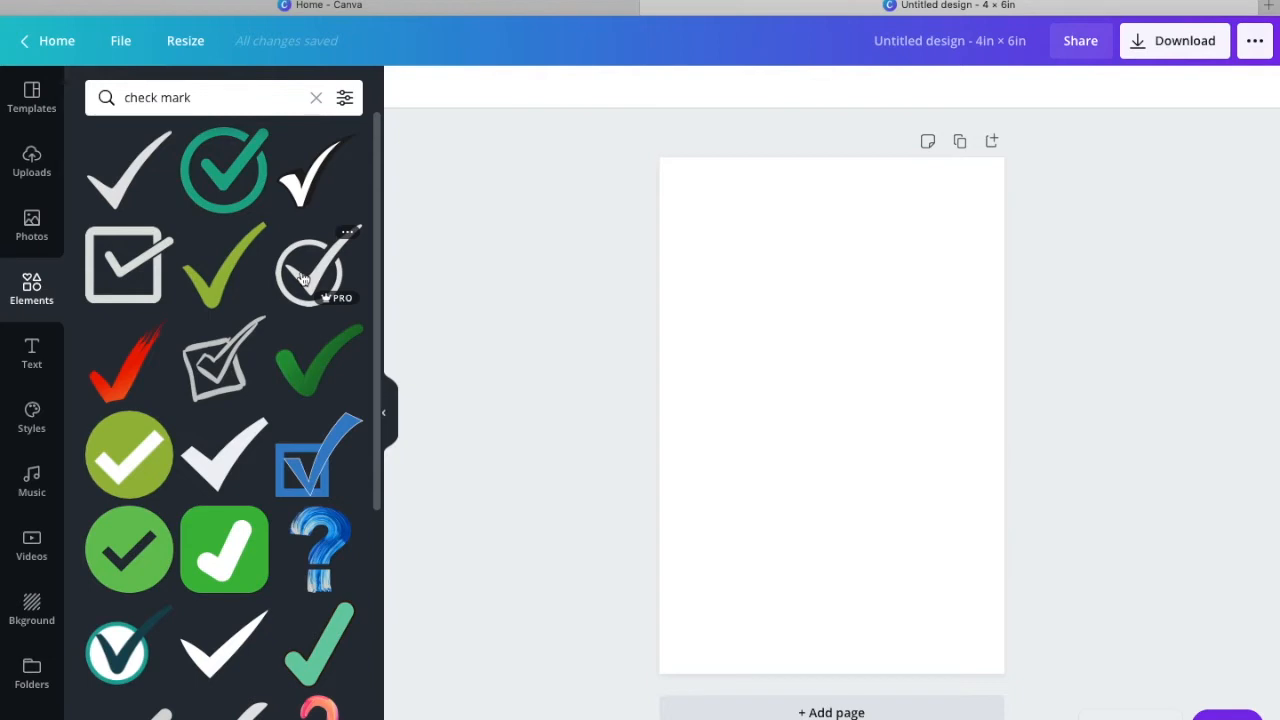
{"action": "left_click", "coordinate": [146, 458]}
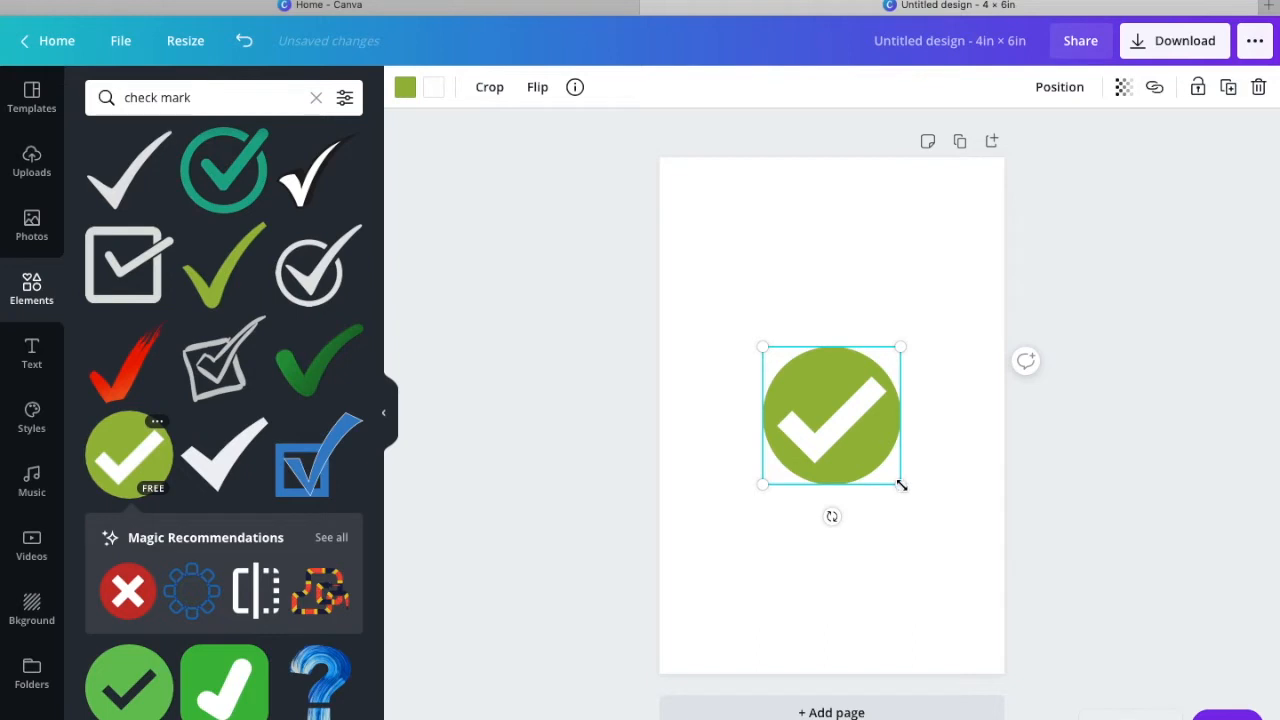
Step: Shrink the check mark circle to a small sticker size and place it near the page's upper-left corner
{"action": "left_click_drag", "start_coordinate": [901, 485], "coordinate": [729, 264]}
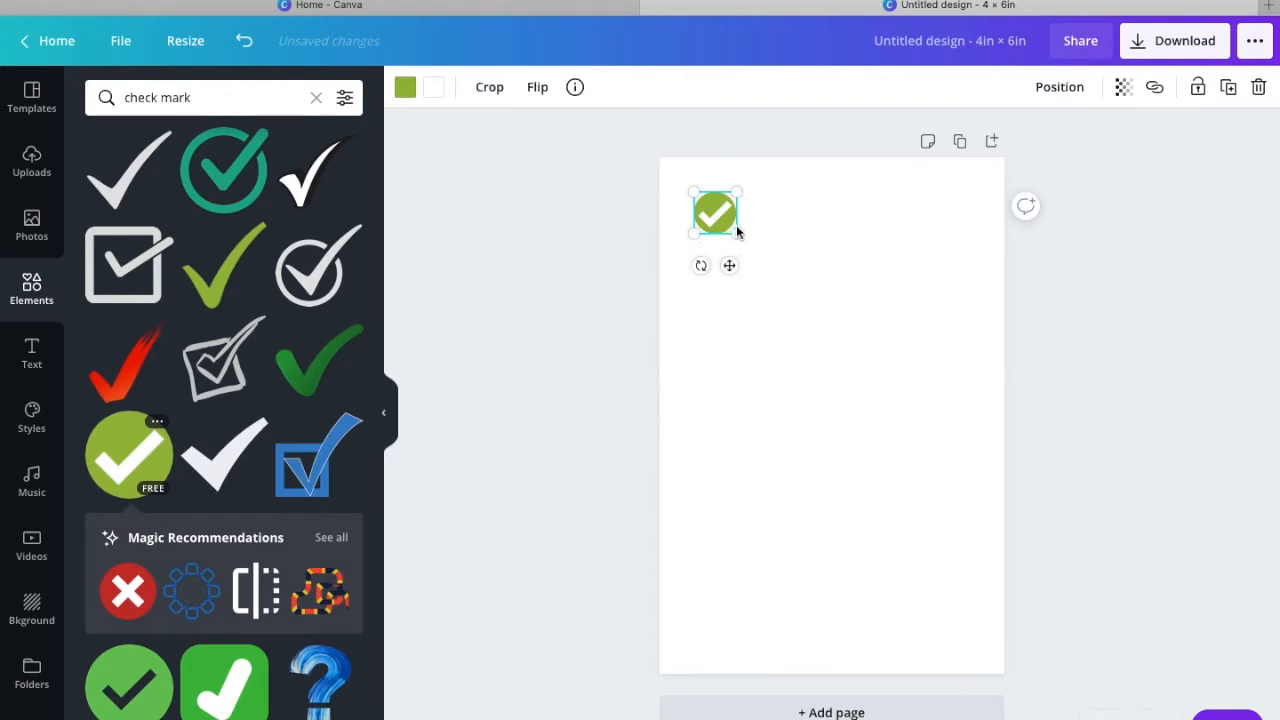
{"action": "left_click_drag", "start_coordinate": [737, 232], "coordinate": [731, 228]}
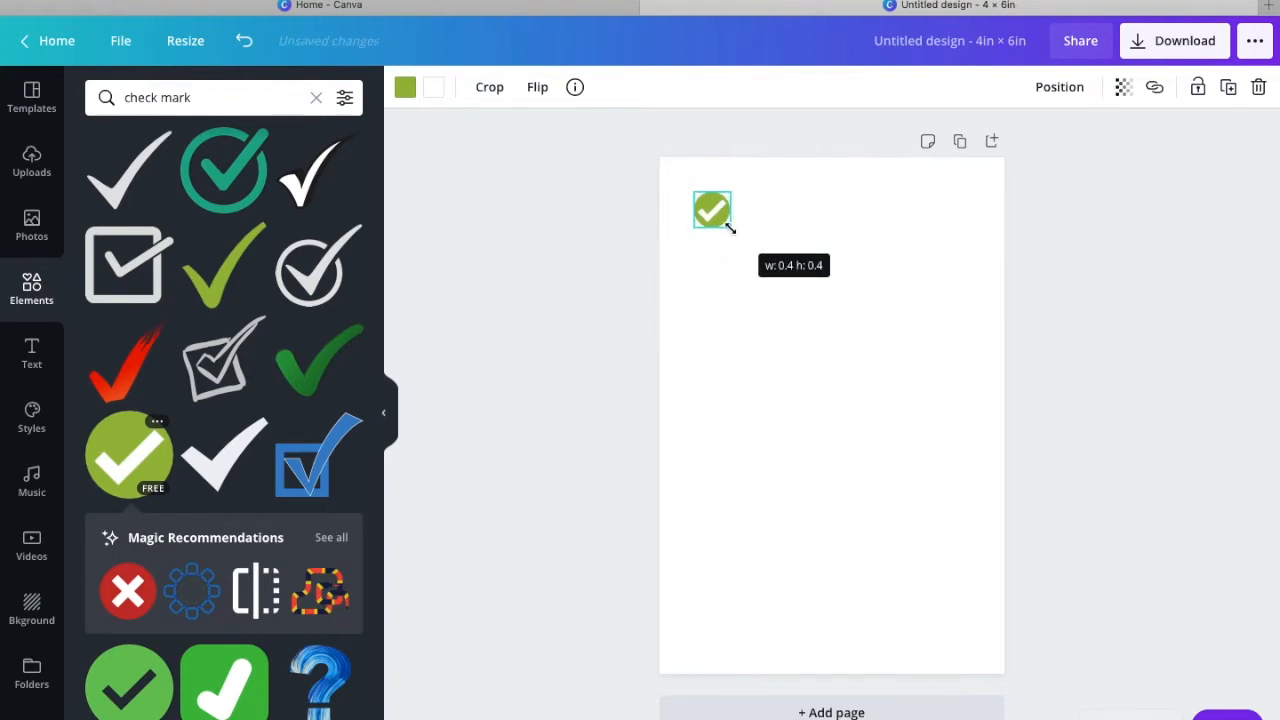
{"action": "left_click_drag", "start_coordinate": [731, 228], "coordinate": [737, 232]}
{"action": "left_click", "coordinate": [574, 298]}
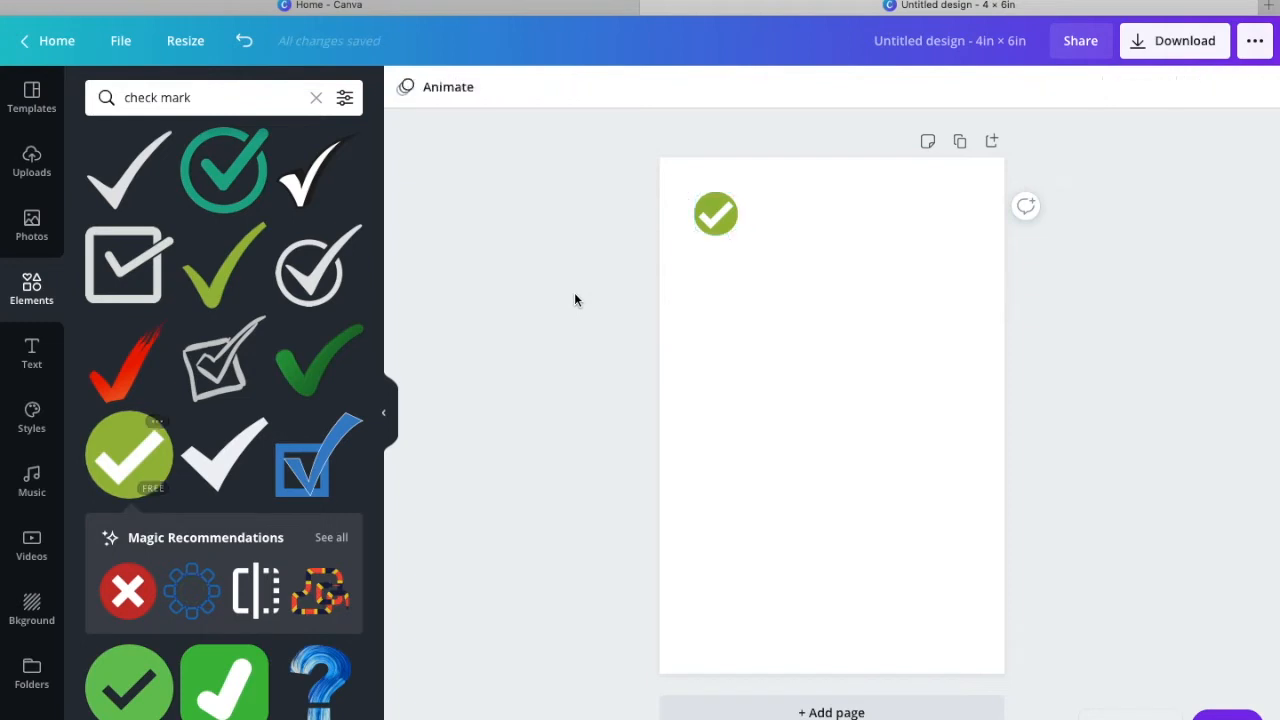
Step: Duplicate the check mark circle and place the copy just to the right of the original, level with it and a small gap apart
{"action": "left_click", "coordinate": [722, 213]}
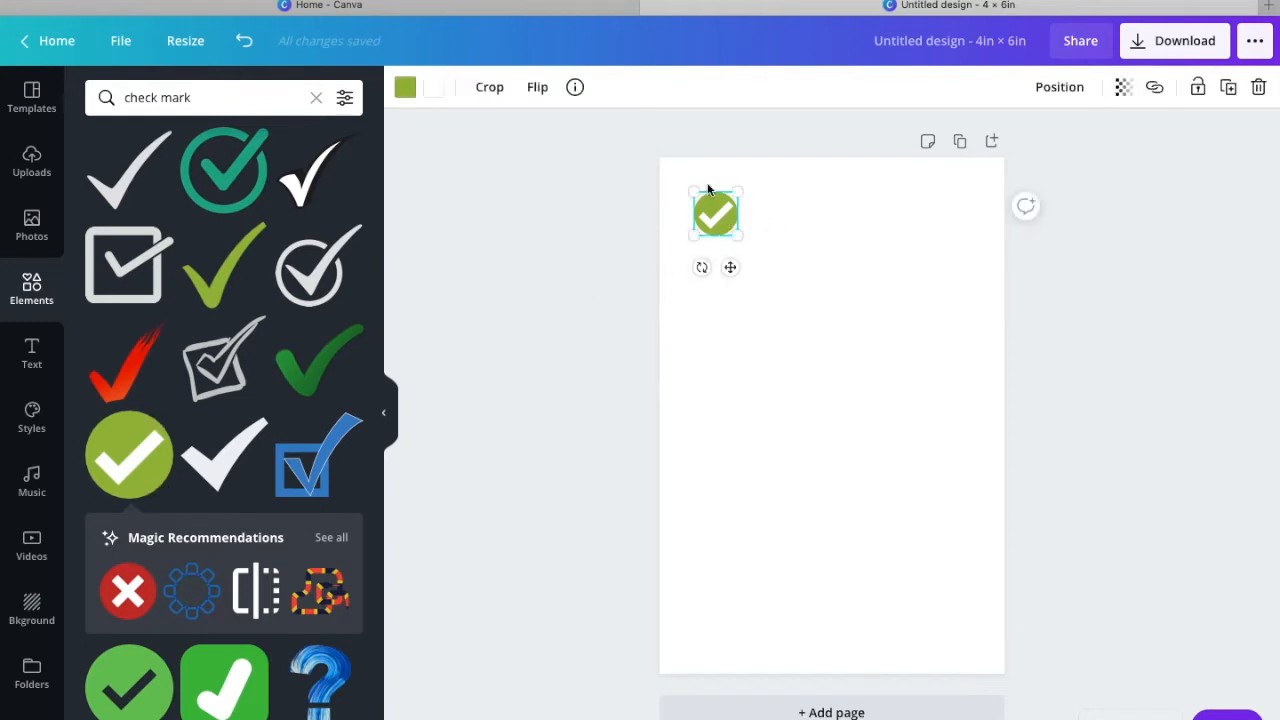
{"action": "left_click", "coordinate": [1229, 89]}
{"action": "left_click", "coordinate": [1229, 89]}
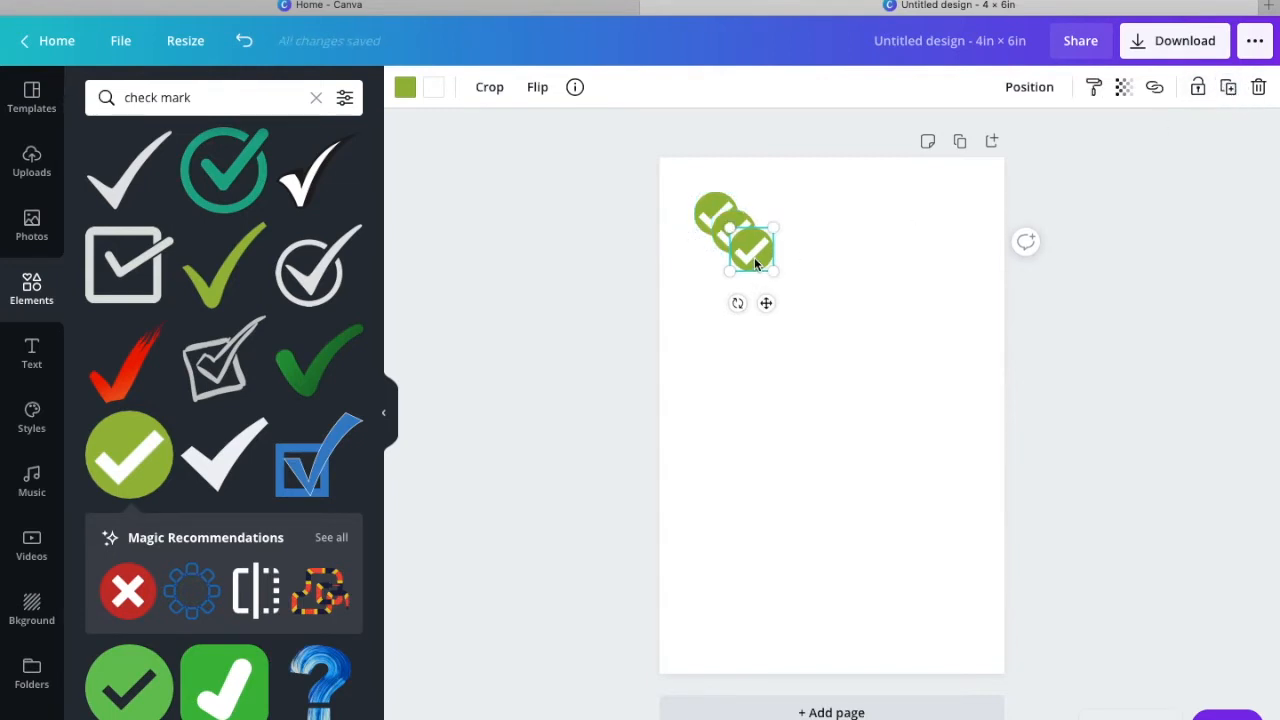
{"action": "left_click_drag", "start_coordinate": [752, 258], "coordinate": [773, 214]}
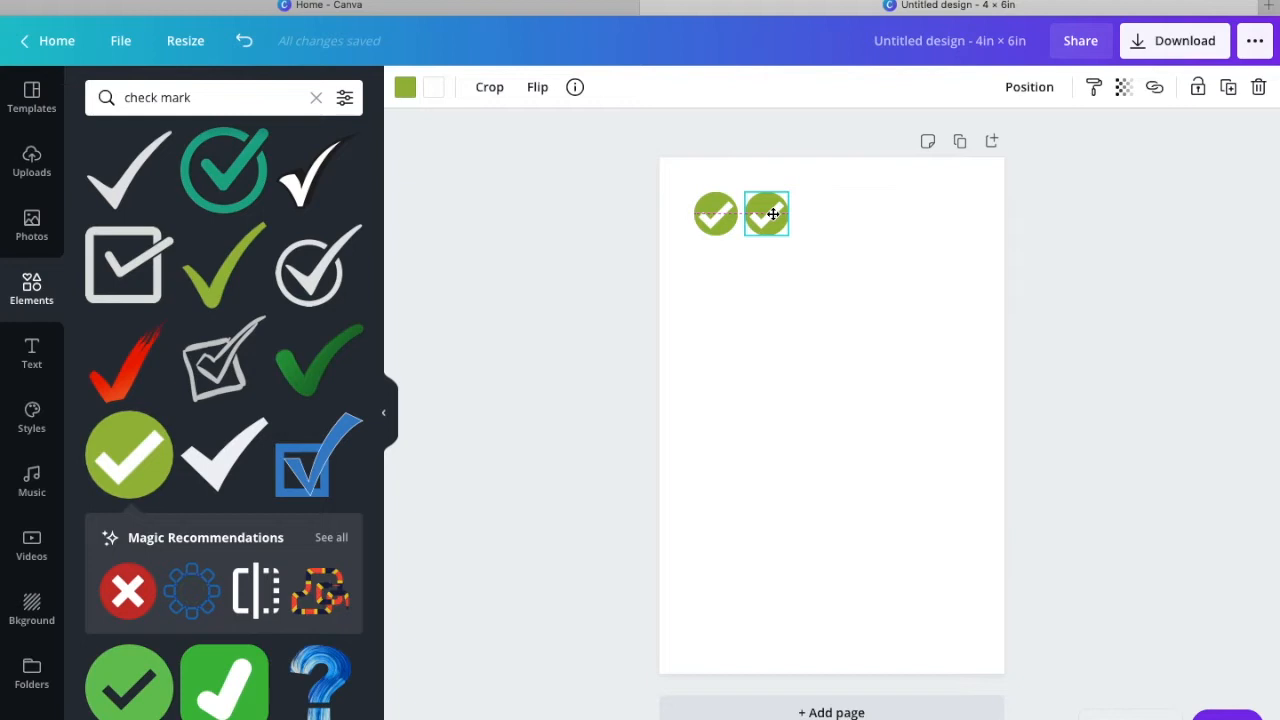
{"action": "mouse_move", "coordinate": [773, 213]}
{"action": "left_mouse_down"}
{"action": "mouse_move", "coordinate": [723, 211]}
{"action": "mouse_move", "coordinate": [769, 229]}
{"action": "left_mouse_up"}
{"action": "left_click_drag", "start_coordinate": [769, 229], "coordinate": [774, 214]}
{"action": "left_click_drag", "start_coordinate": [774, 215], "coordinate": [779, 216]}
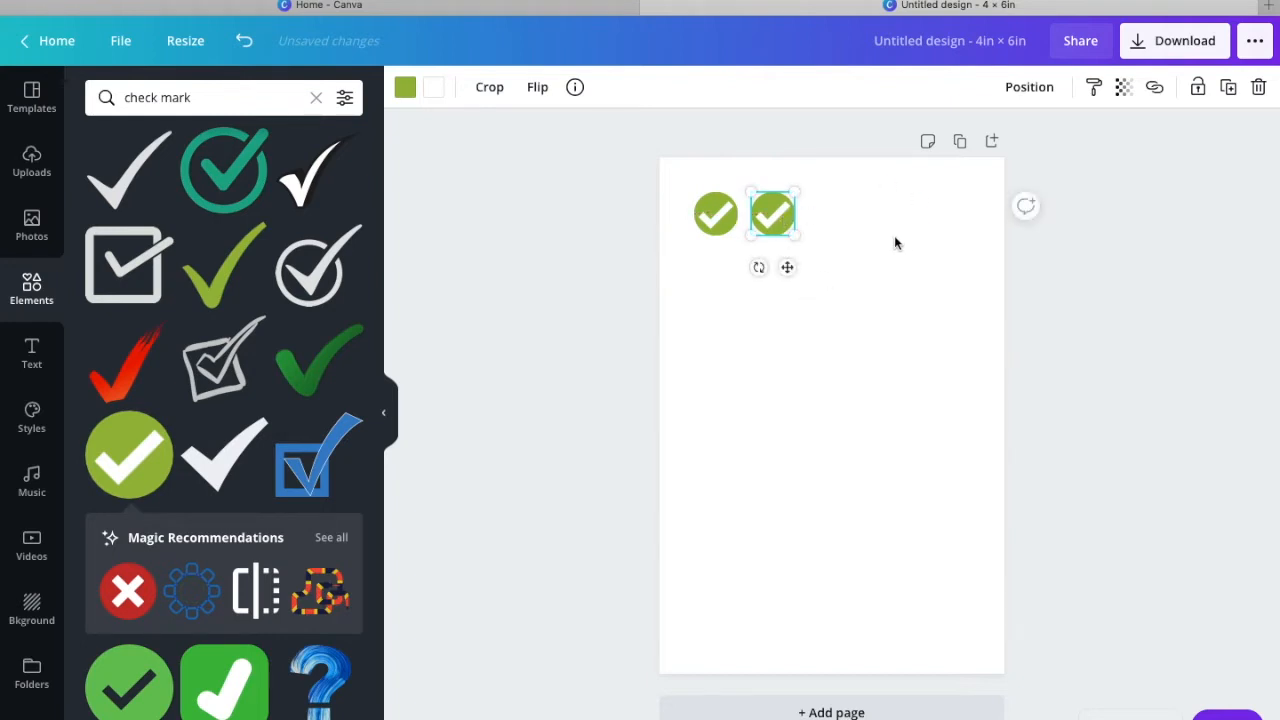
{"action": "left_click", "coordinate": [866, 254]}
{"action": "left_click_drag", "start_coordinate": [693, 181], "coordinate": [795, 231]}
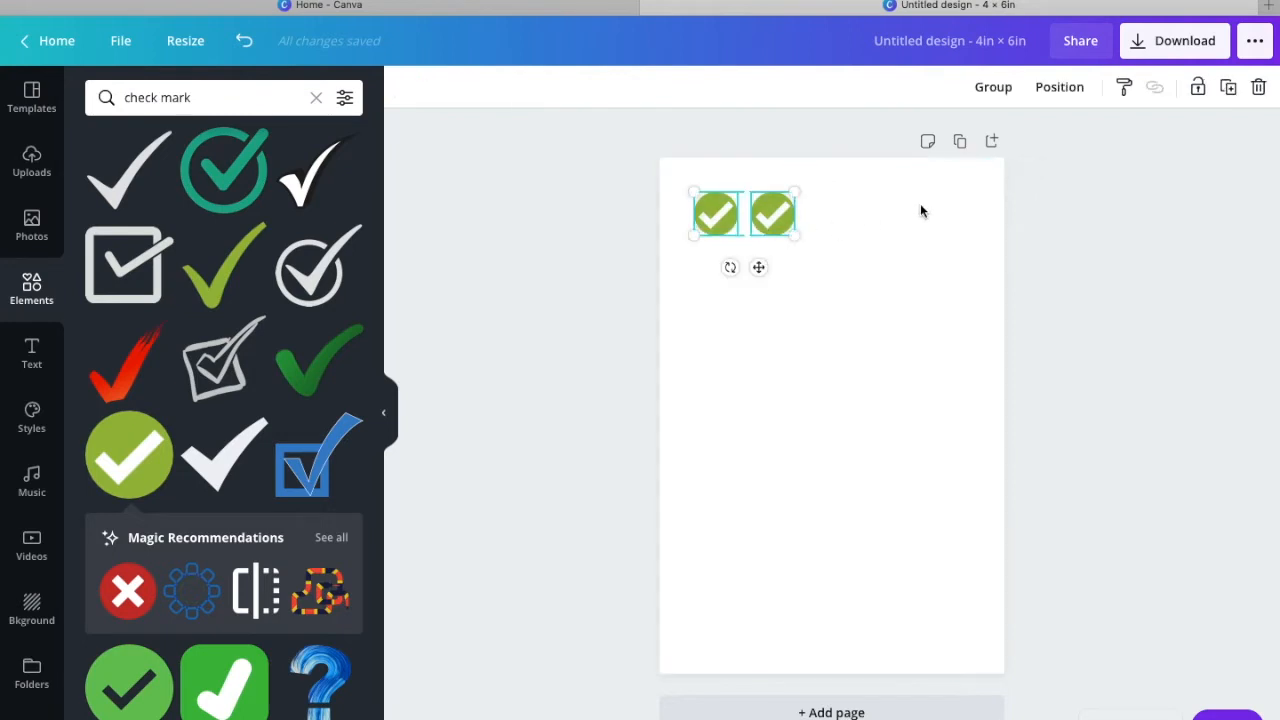
{"action": "left_click", "coordinate": [812, 233]}
Step: Recolor the first check mark's green circle with the custom color #D1B597
{"action": "left_click", "coordinate": [729, 214]}
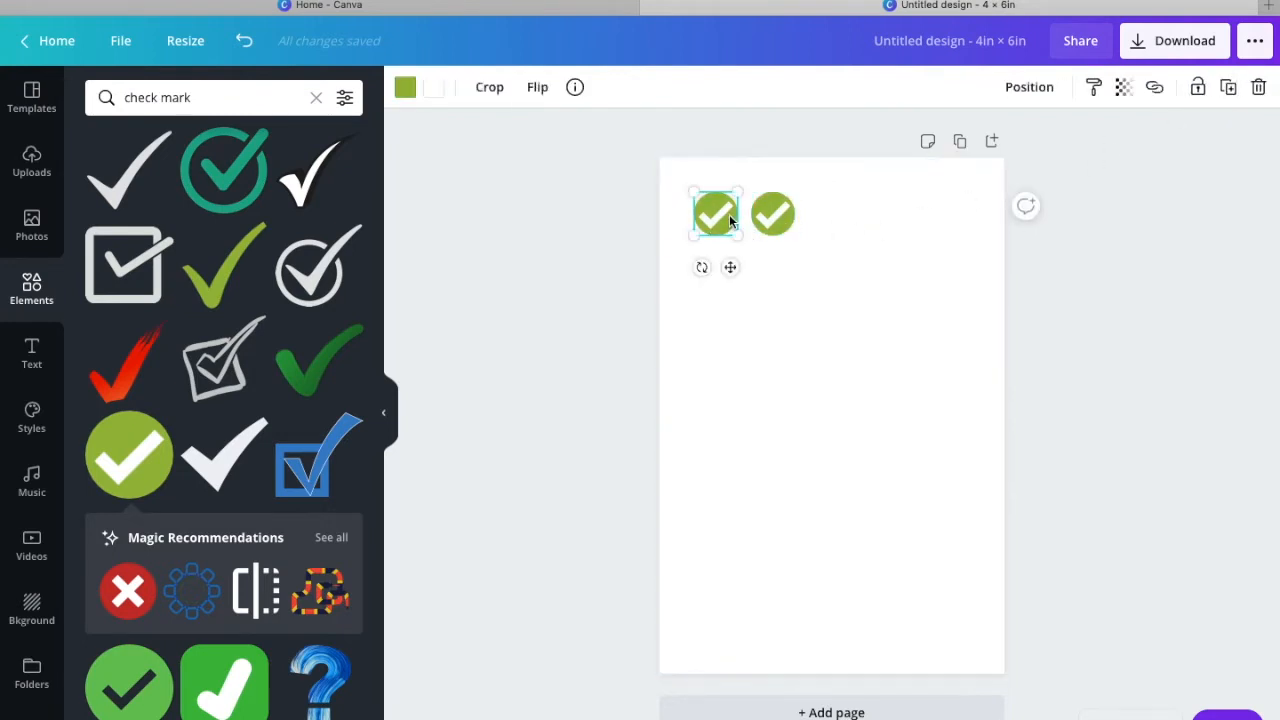
{"action": "left_click", "coordinate": [416, 89]}
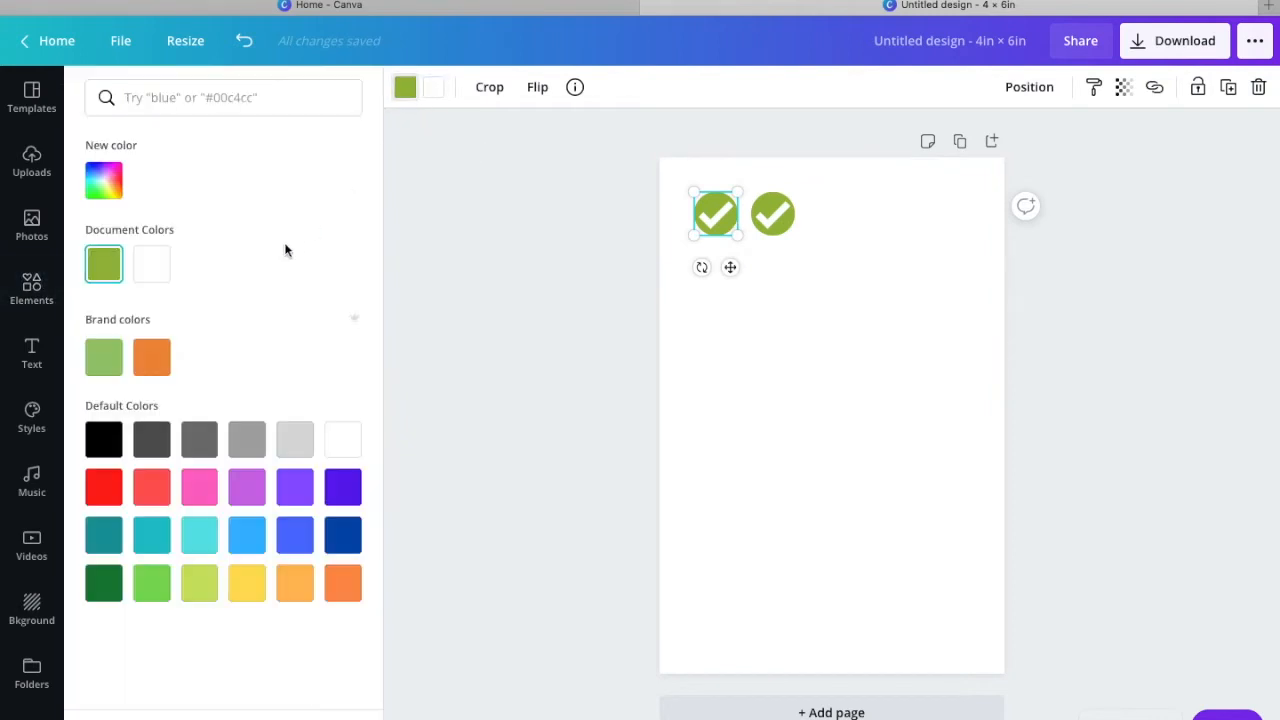
{"action": "left_click", "coordinate": [104, 180]}
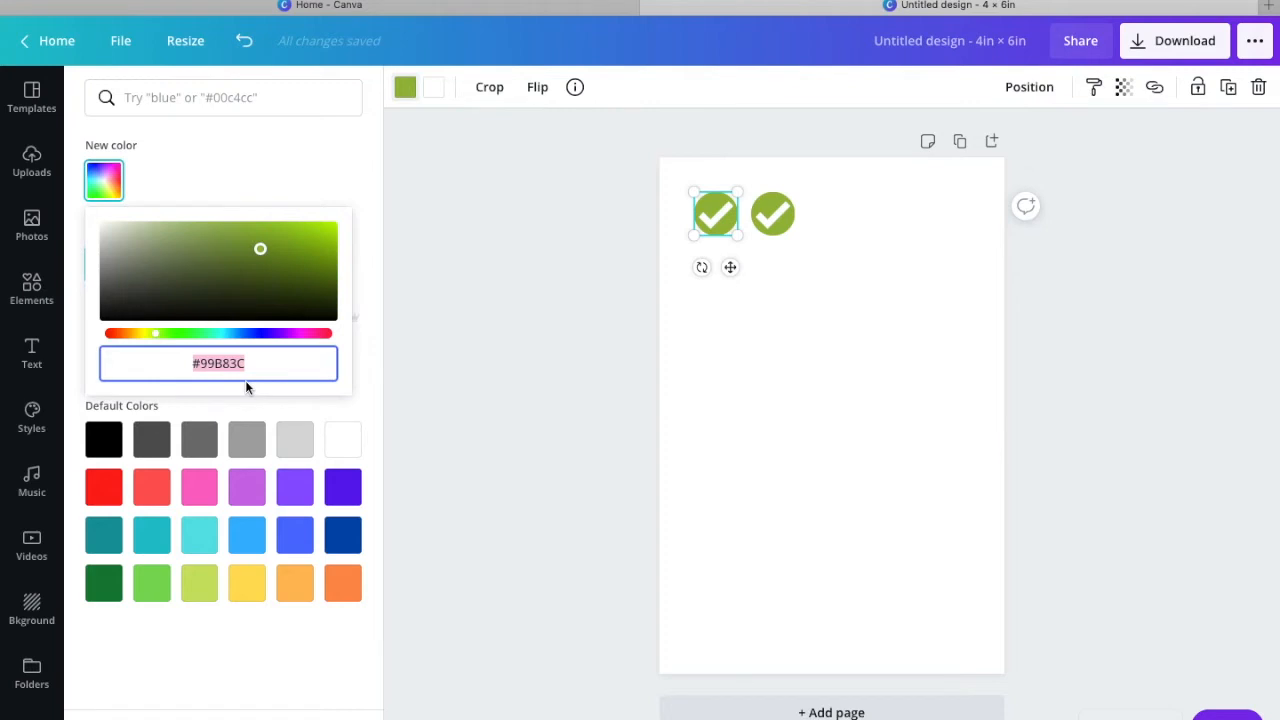
{"action": "type", "text": "#D1"}
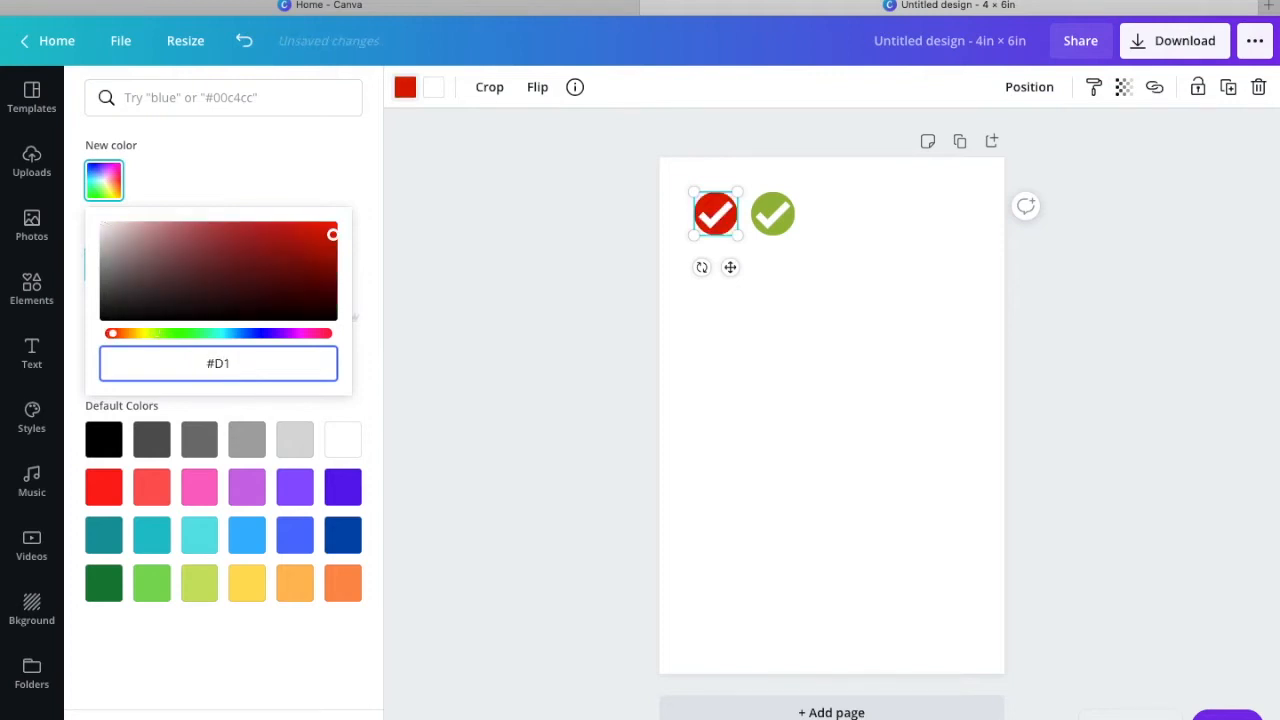
{"action": "type", "text": "B"}
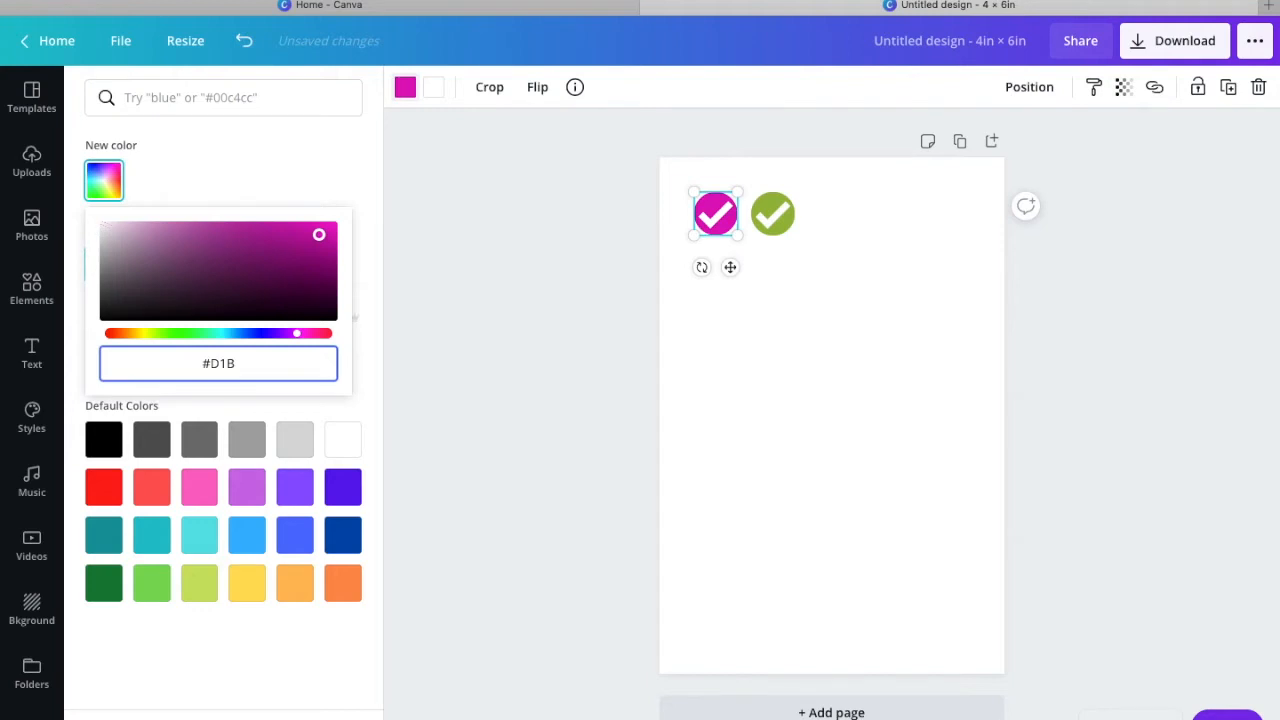
{"action": "type", "text": "597"}
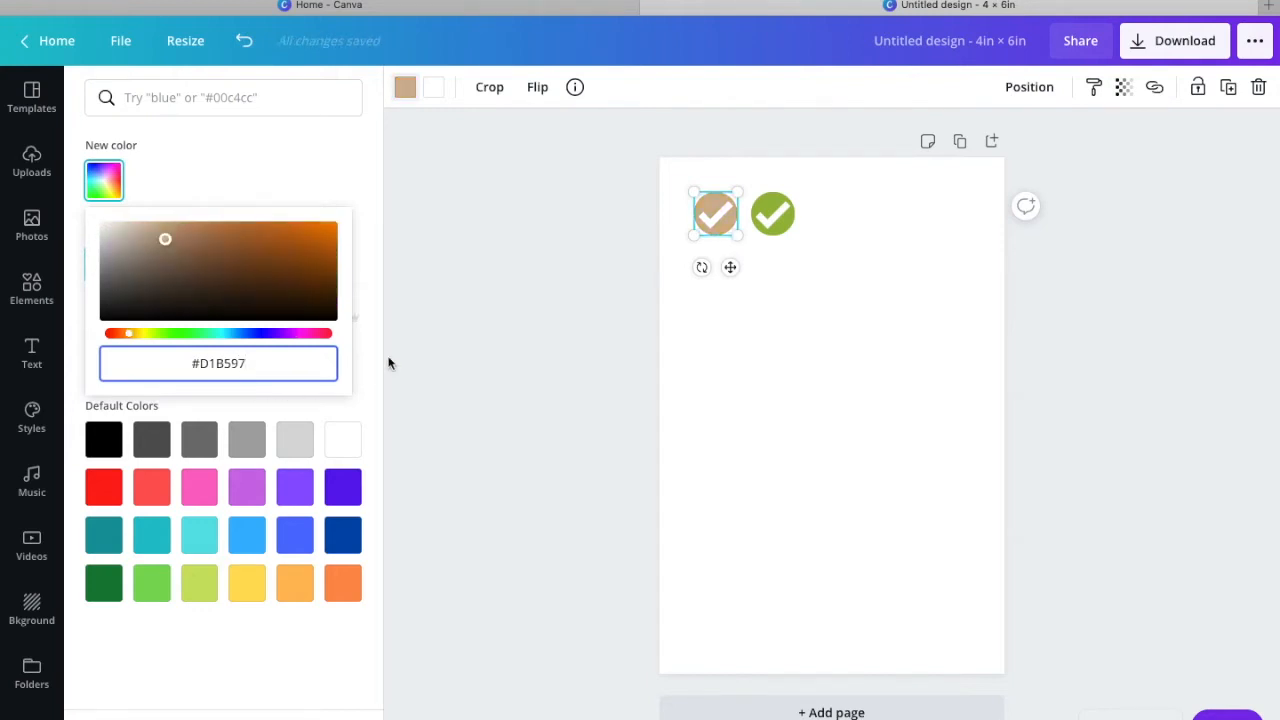
{"action": "left_click", "coordinate": [726, 327]}
{"action": "left_click", "coordinate": [715, 327]}
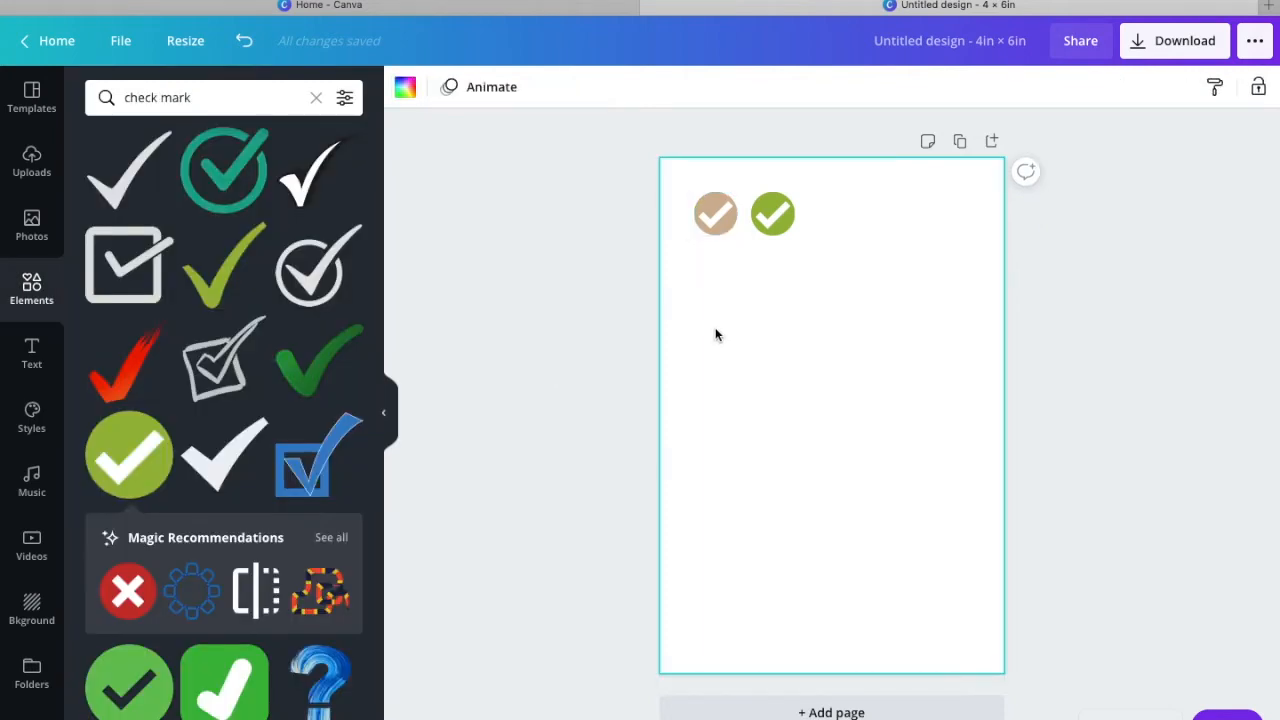
Step: Recolor the second check mark's green circle with the tan document color used on the first
{"action": "left_click", "coordinate": [726, 216]}
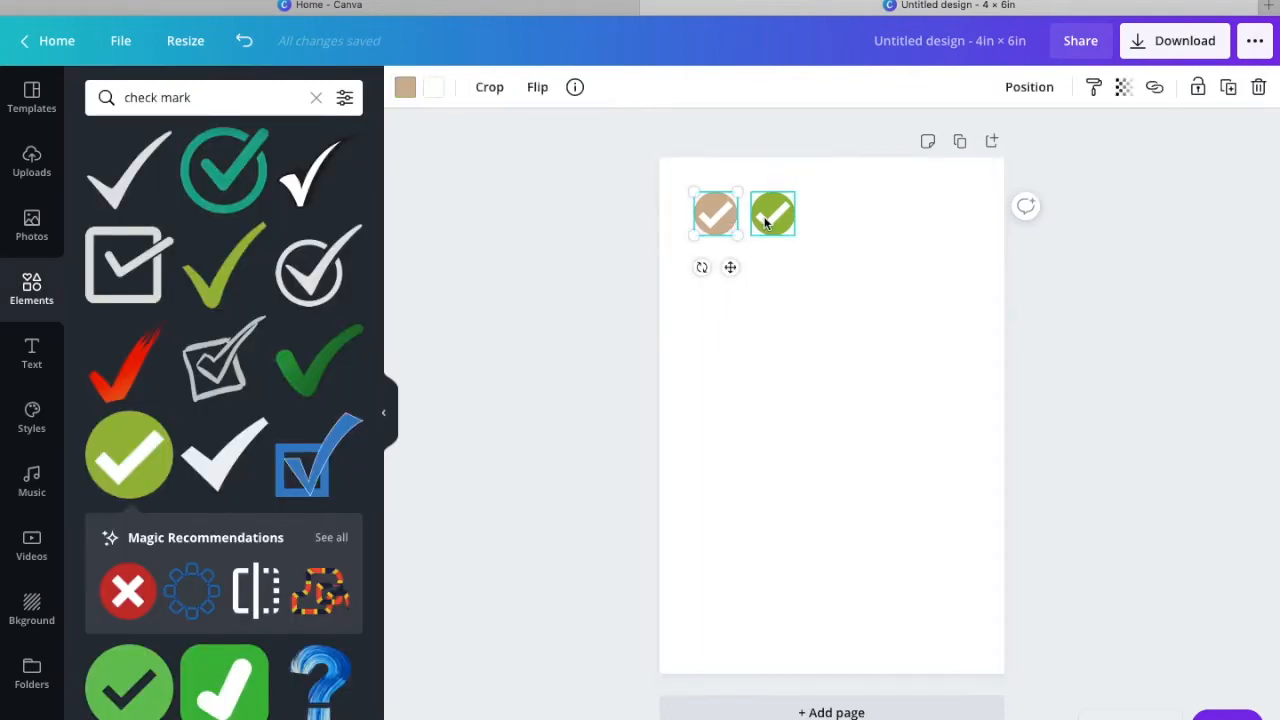
{"action": "left_click", "coordinate": [772, 214]}
{"action": "left_click", "coordinate": [405, 87]}
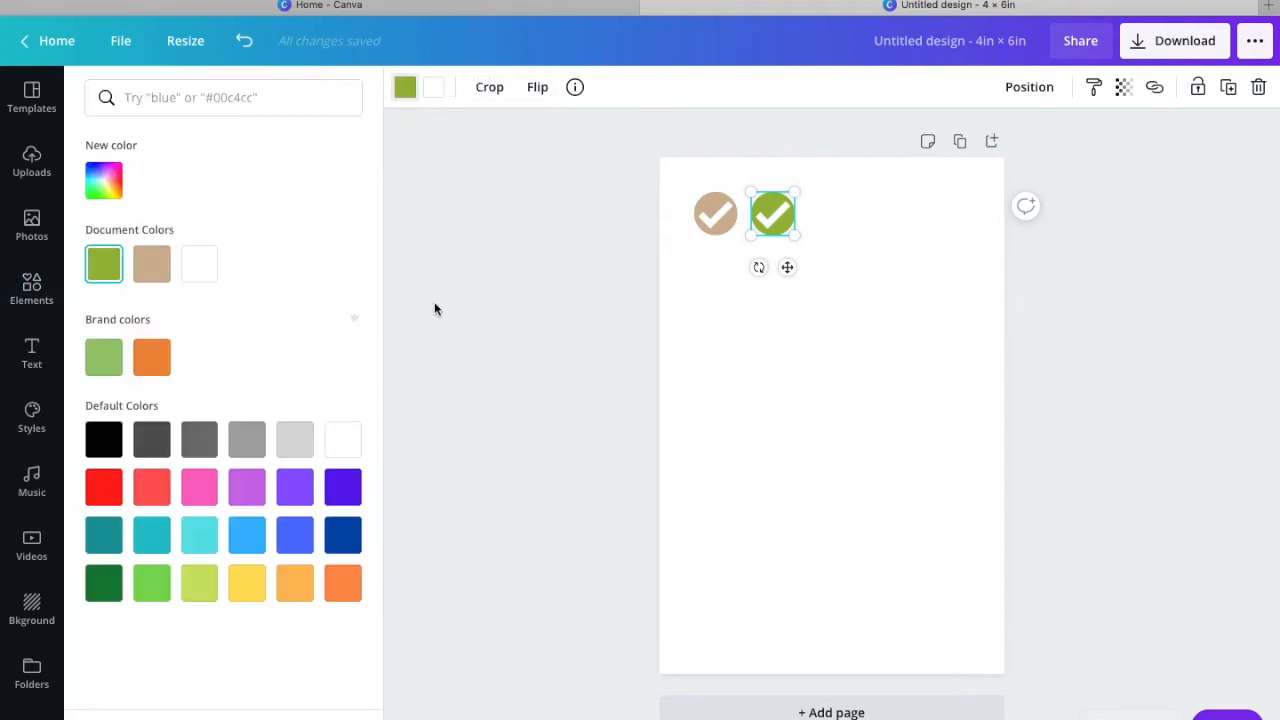
{"action": "left_click", "coordinate": [148, 261]}
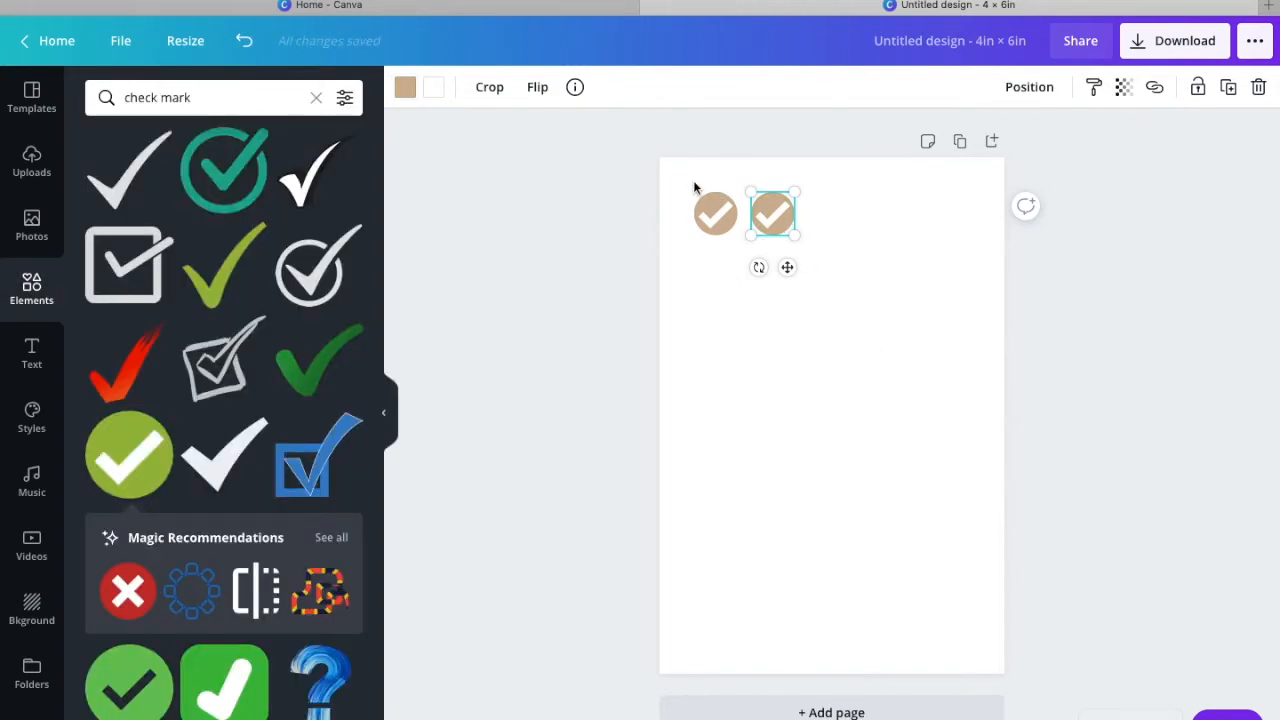
Step: Duplicate both tan check marks together and place the copied pair beside them, level and with the same gap
{"action": "left_click_drag", "start_coordinate": [693, 188], "coordinate": [797, 240]}
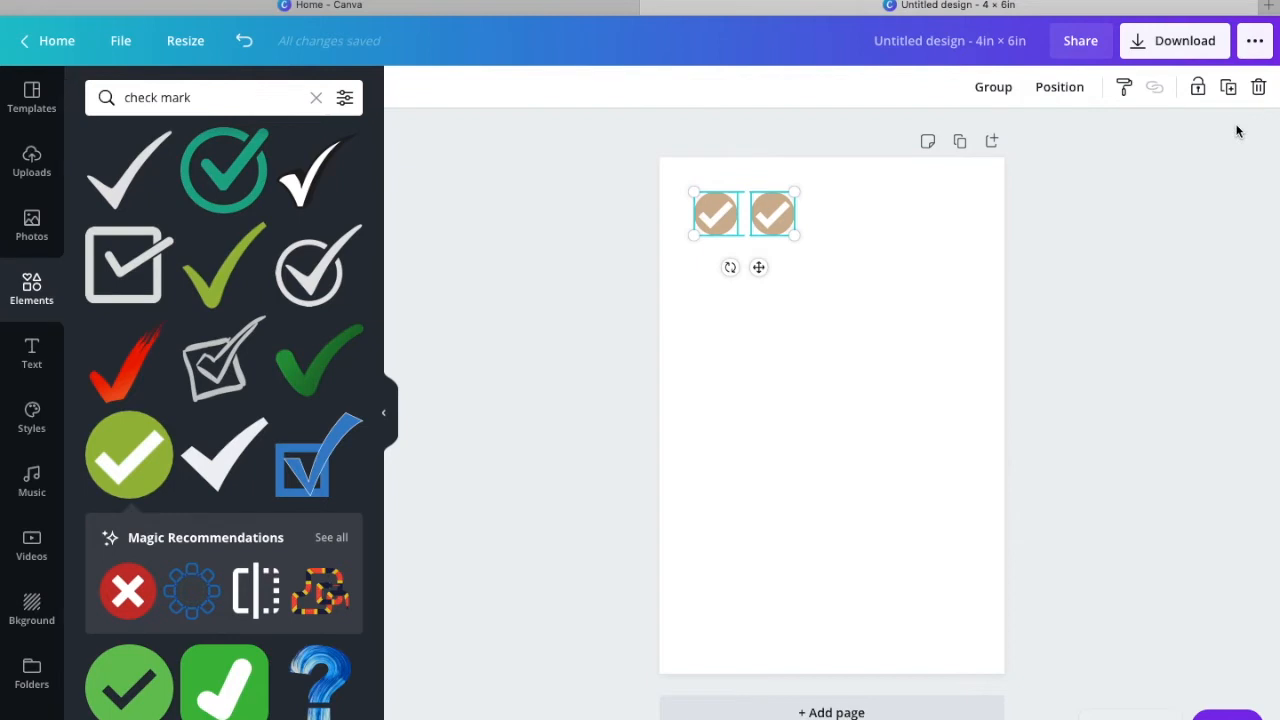
{"action": "left_click", "coordinate": [1229, 92]}
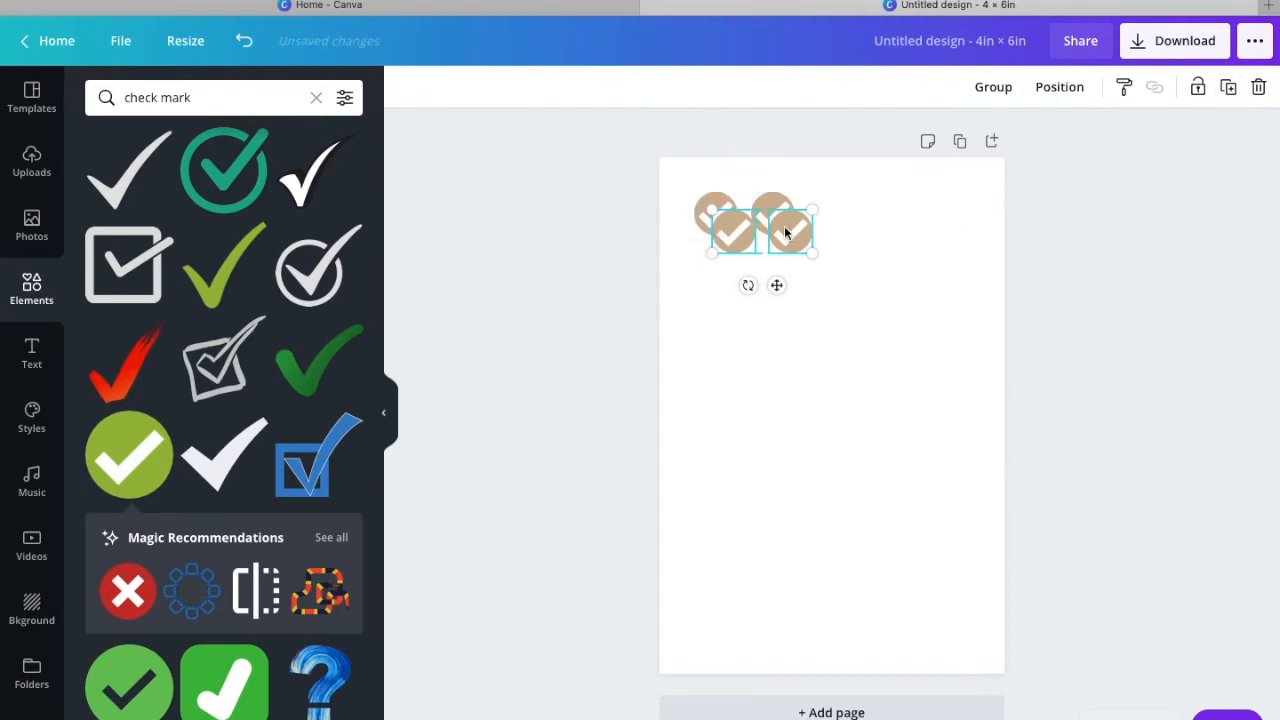
{"action": "left_click_drag", "start_coordinate": [783, 235], "coordinate": [878, 213]}
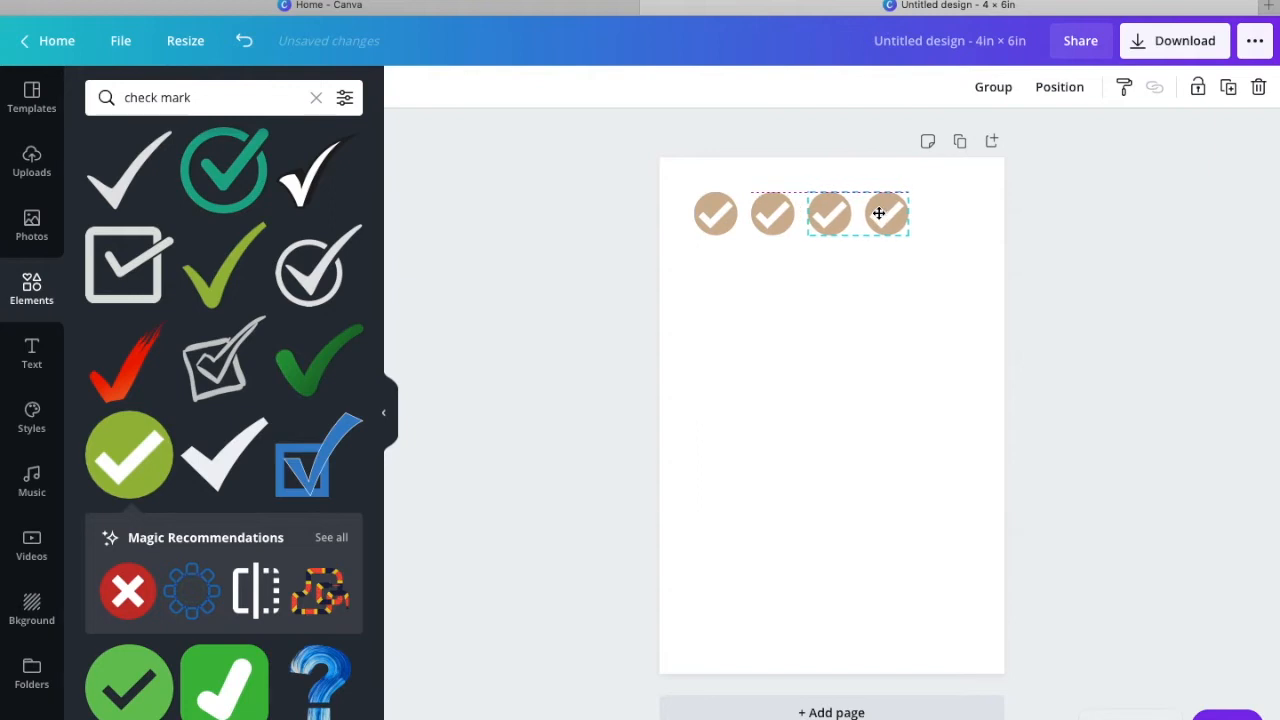
{"action": "left_click_drag", "start_coordinate": [878, 213], "coordinate": [878, 213]}
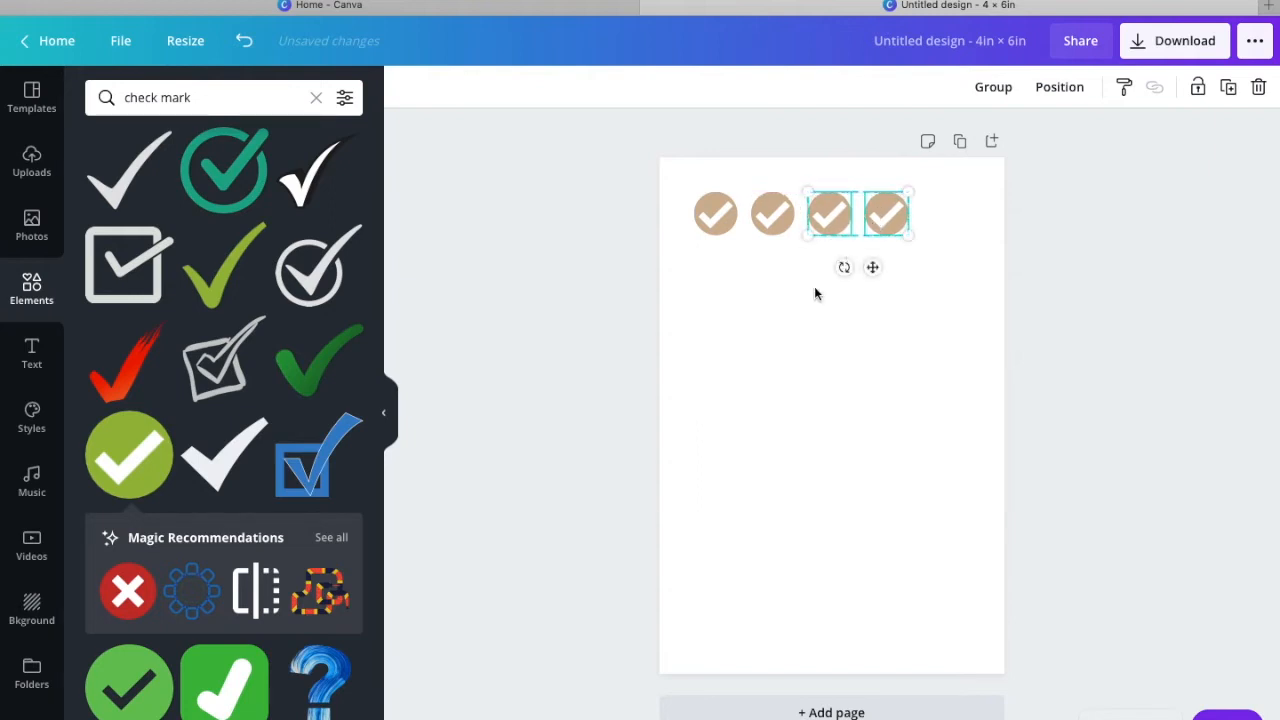
{"action": "left_click", "coordinate": [386, 414]}
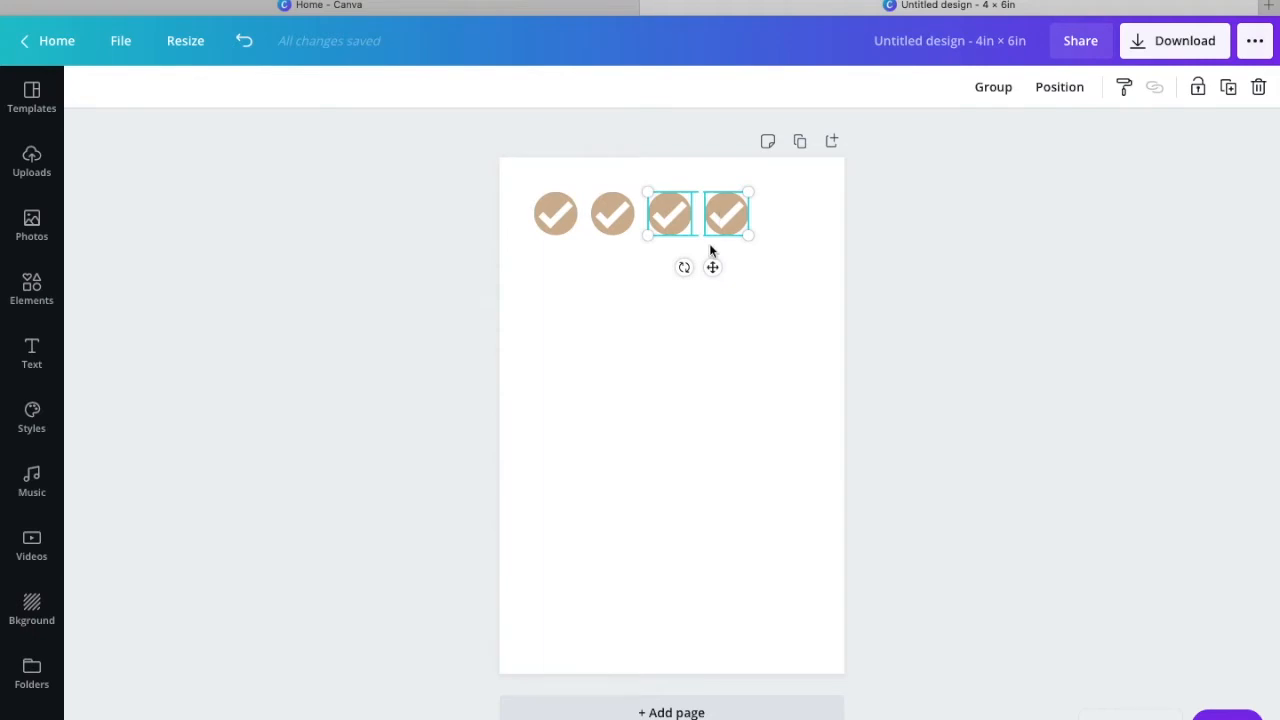
Step: Duplicate the fourth check mark on its own and place the copy at the row's right end as a fifth
{"action": "left_click", "coordinate": [989, 89]}
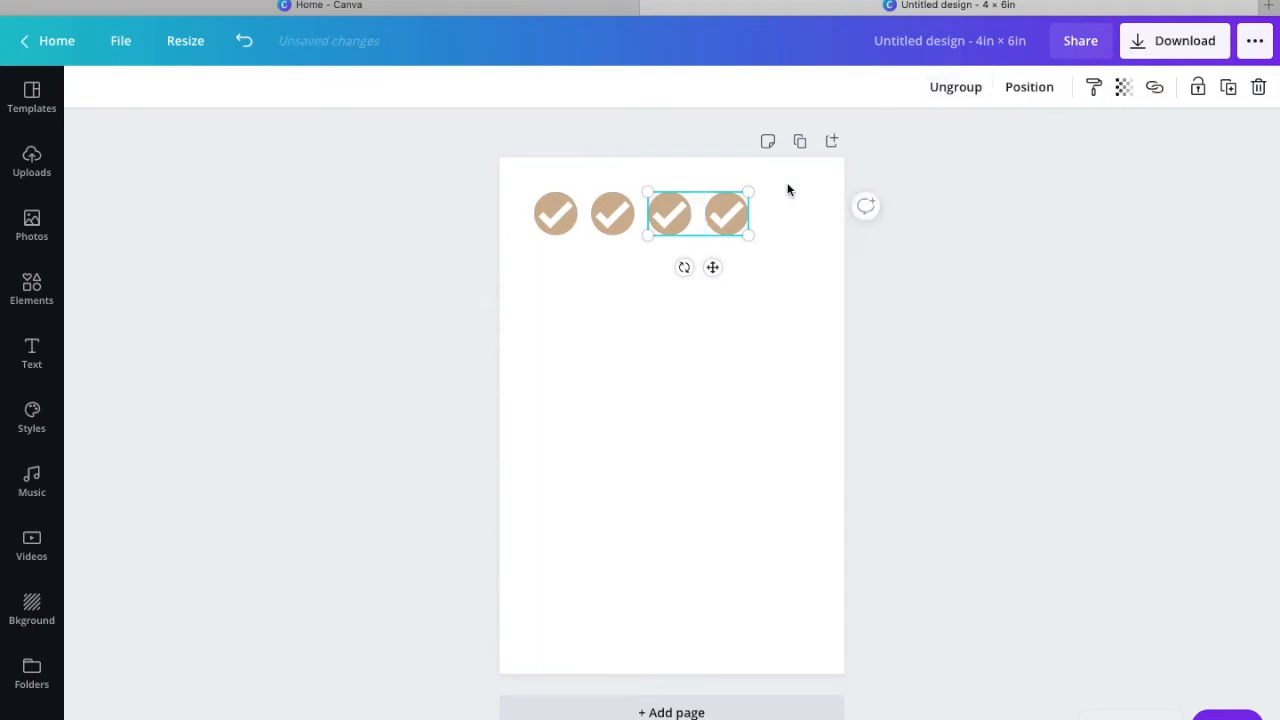
{"action": "left_click", "coordinate": [942, 89]}
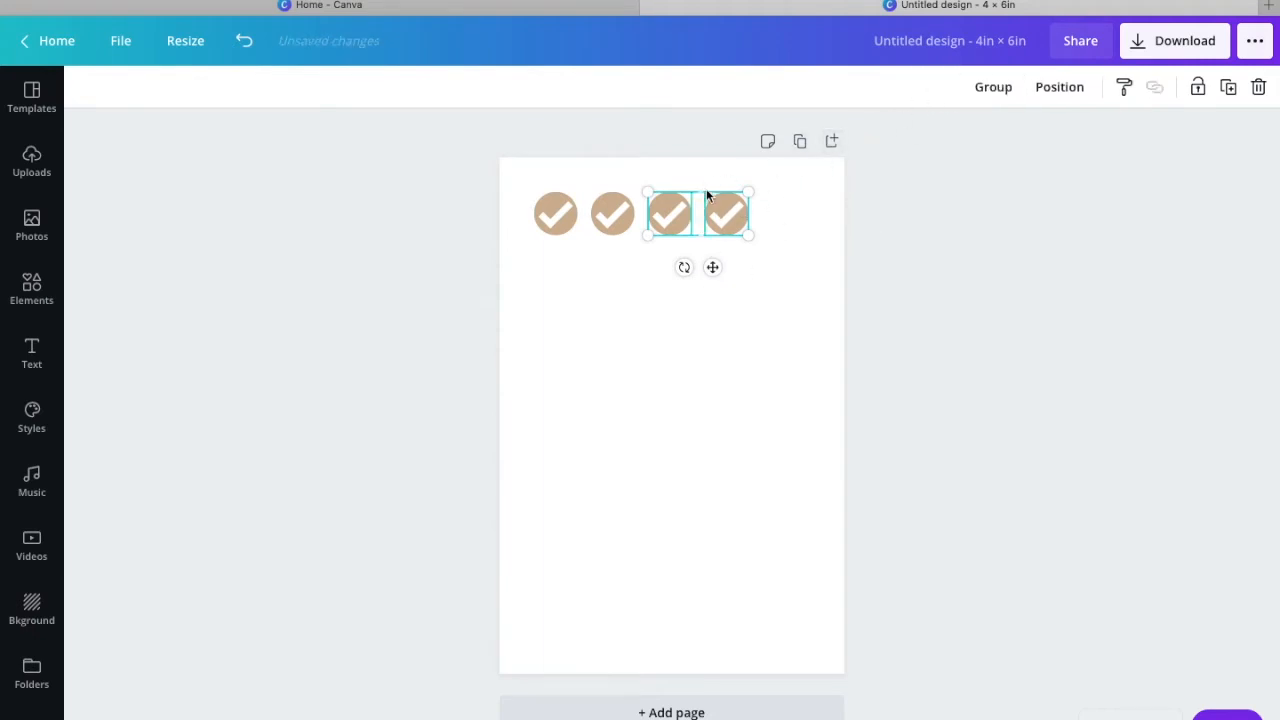
{"action": "left_click", "coordinate": [745, 234]}
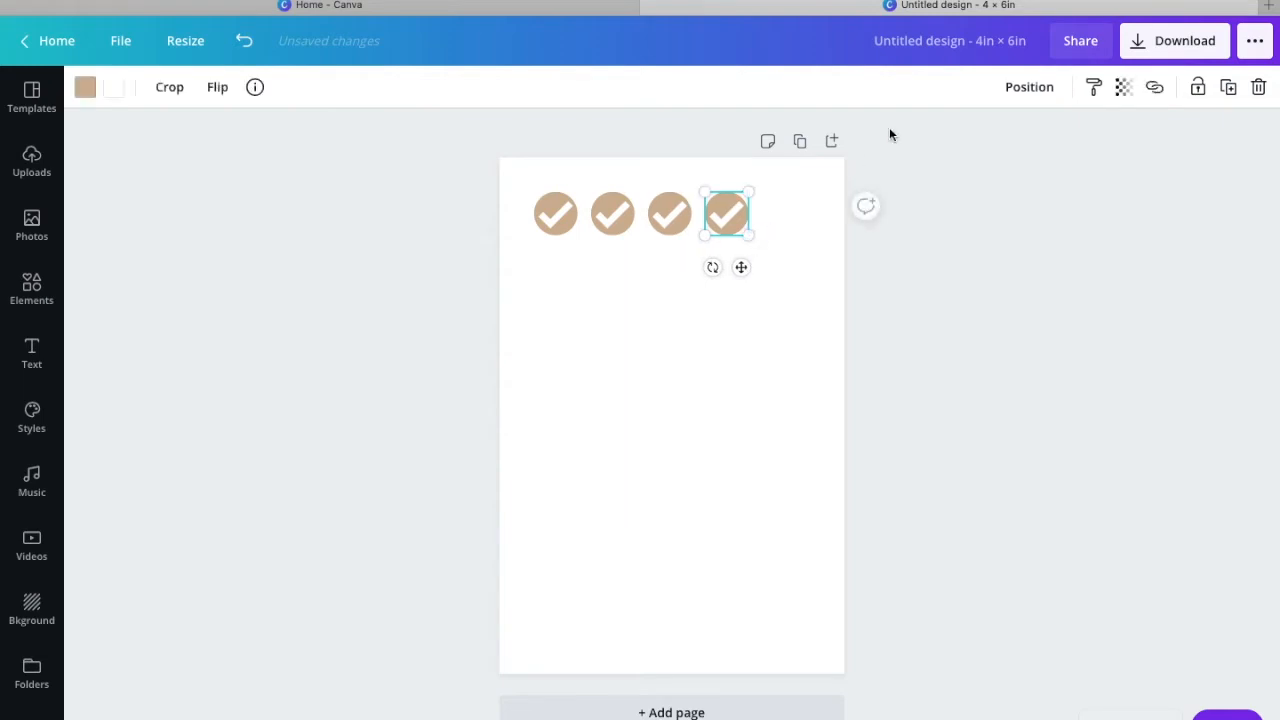
{"action": "left_click", "coordinate": [1228, 87]}
{"action": "left_click_drag", "start_coordinate": [754, 229], "coordinate": [797, 215]}
Step: Space all five check marks in the row evenly with Tidy up
{"action": "left_click_drag", "start_coordinate": [548, 186], "coordinate": [812, 238]}
{"action": "left_click", "coordinate": [1060, 90]}
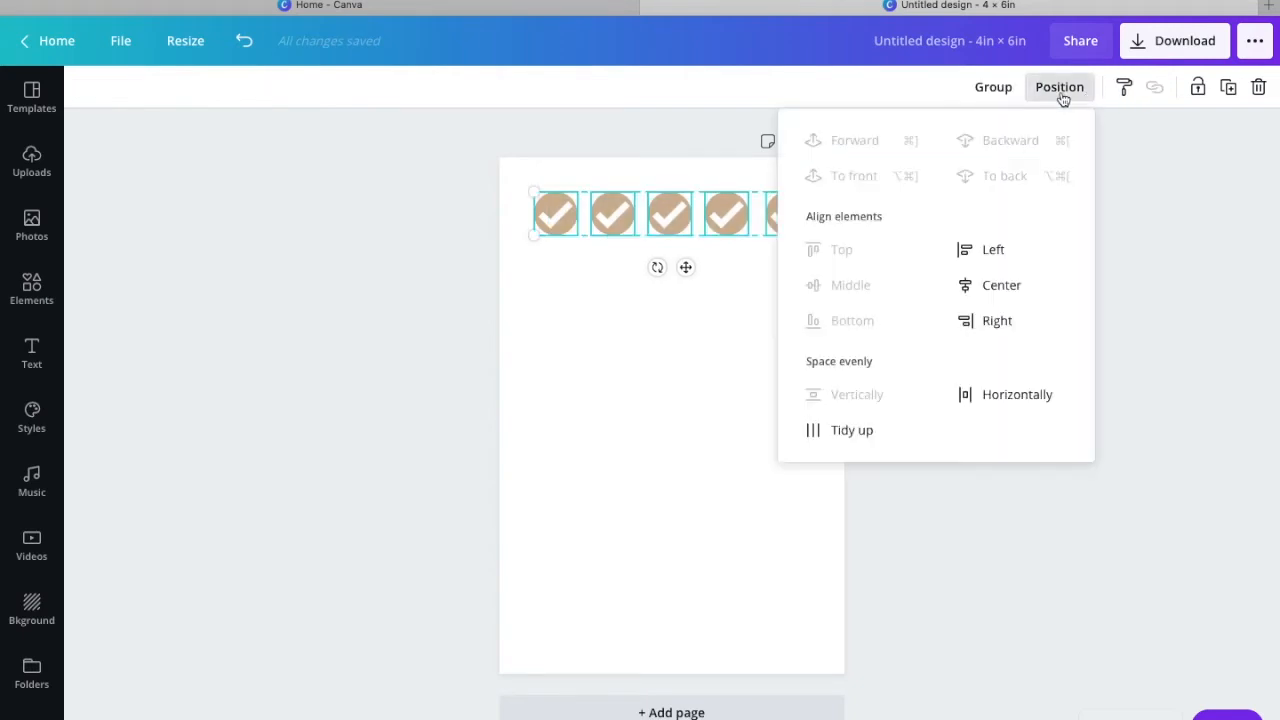
{"action": "left_click", "coordinate": [831, 432]}
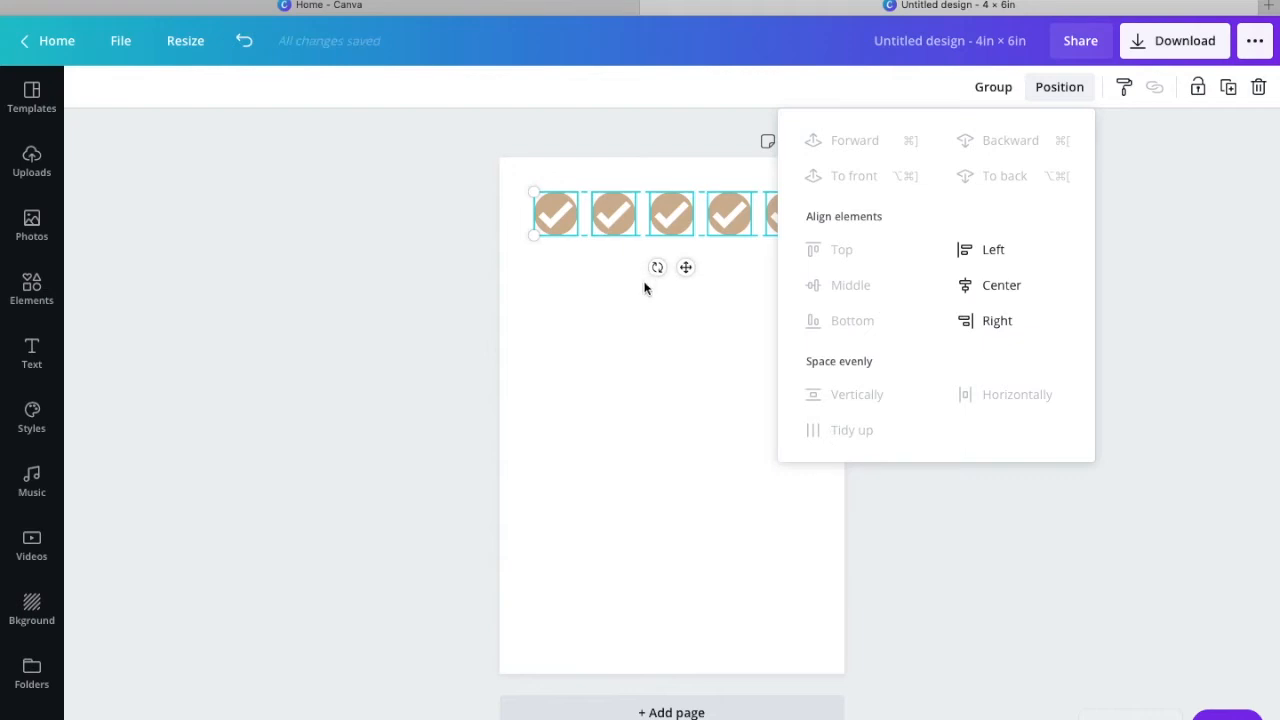
{"action": "left_click", "coordinate": [640, 415]}
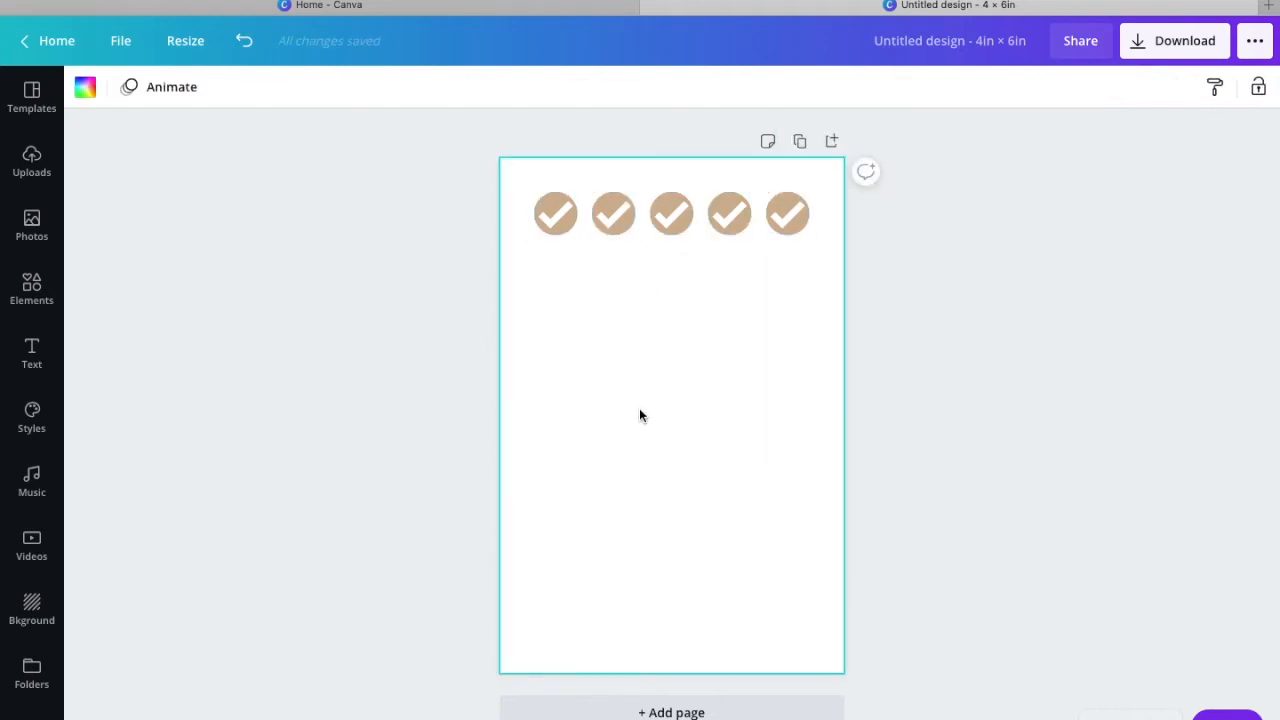
Step: Group the five check marks, duplicate the row, and place the copy directly beneath the first row, aligned with it
{"action": "left_click_drag", "start_coordinate": [540, 186], "coordinate": [829, 249]}
{"action": "left_click", "coordinate": [986, 88]}
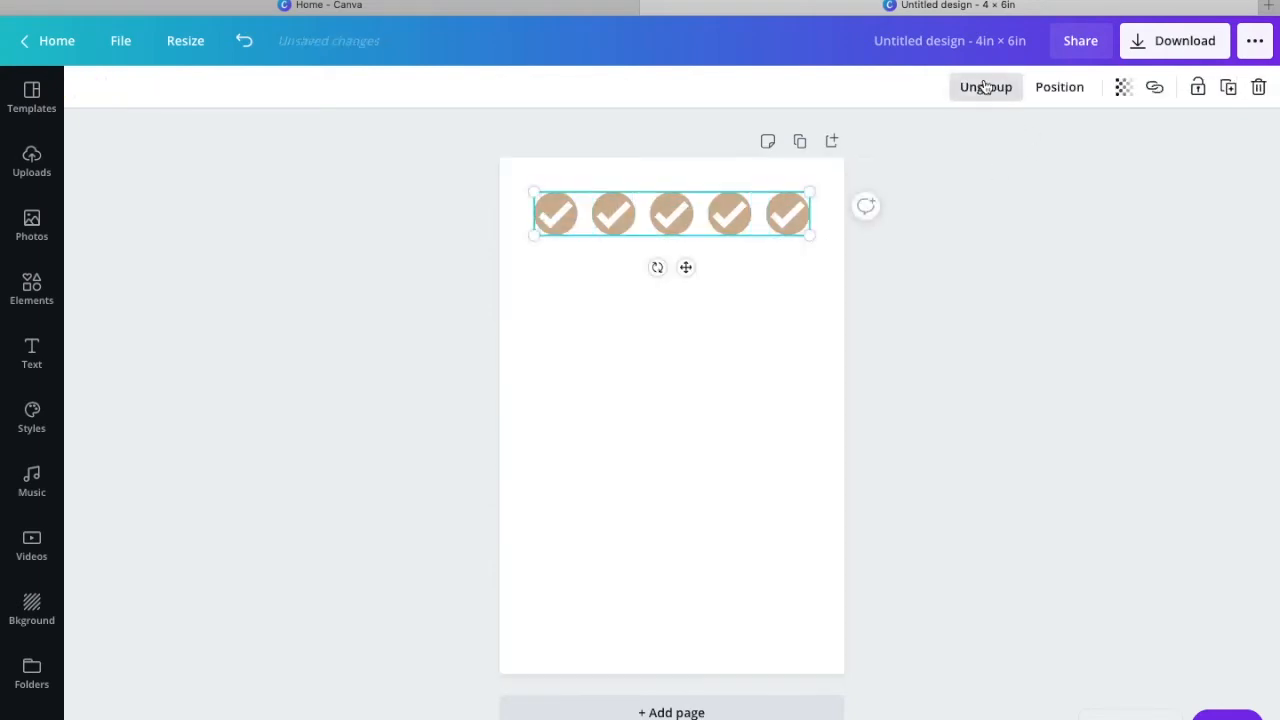
{"action": "left_click", "coordinate": [1230, 87]}
{"action": "left_click_drag", "start_coordinate": [669, 245], "coordinate": [653, 274]}
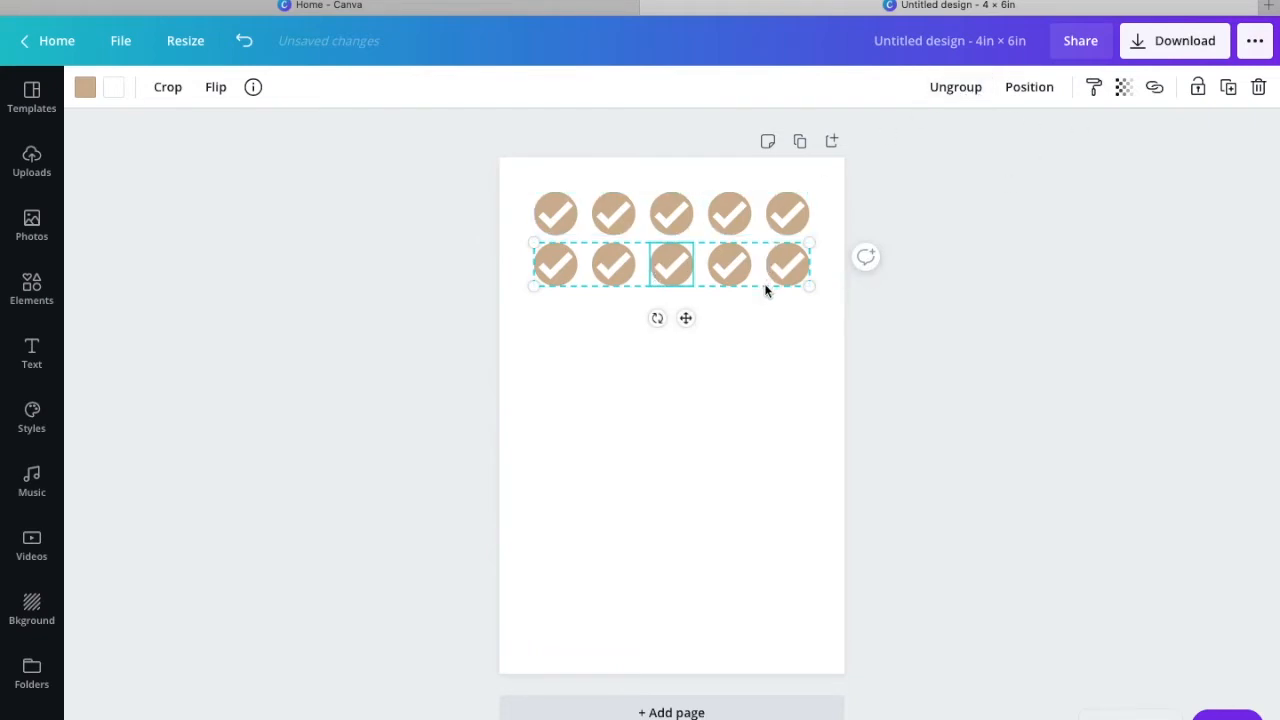
{"action": "left_click", "coordinate": [616, 412]}
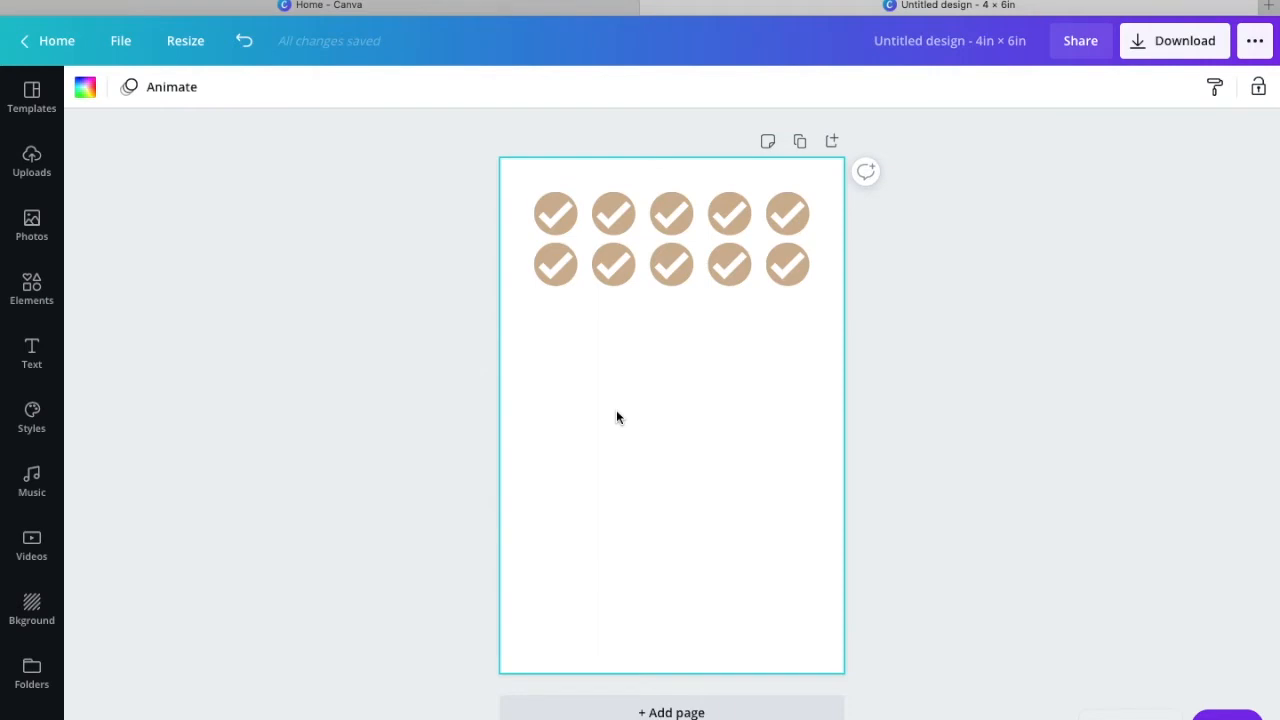
Step: Add a square shape, narrow it to a tall rectangle below the leftmost check marks, and fill it with the default light orange
{"action": "left_click", "coordinate": [33, 291]}
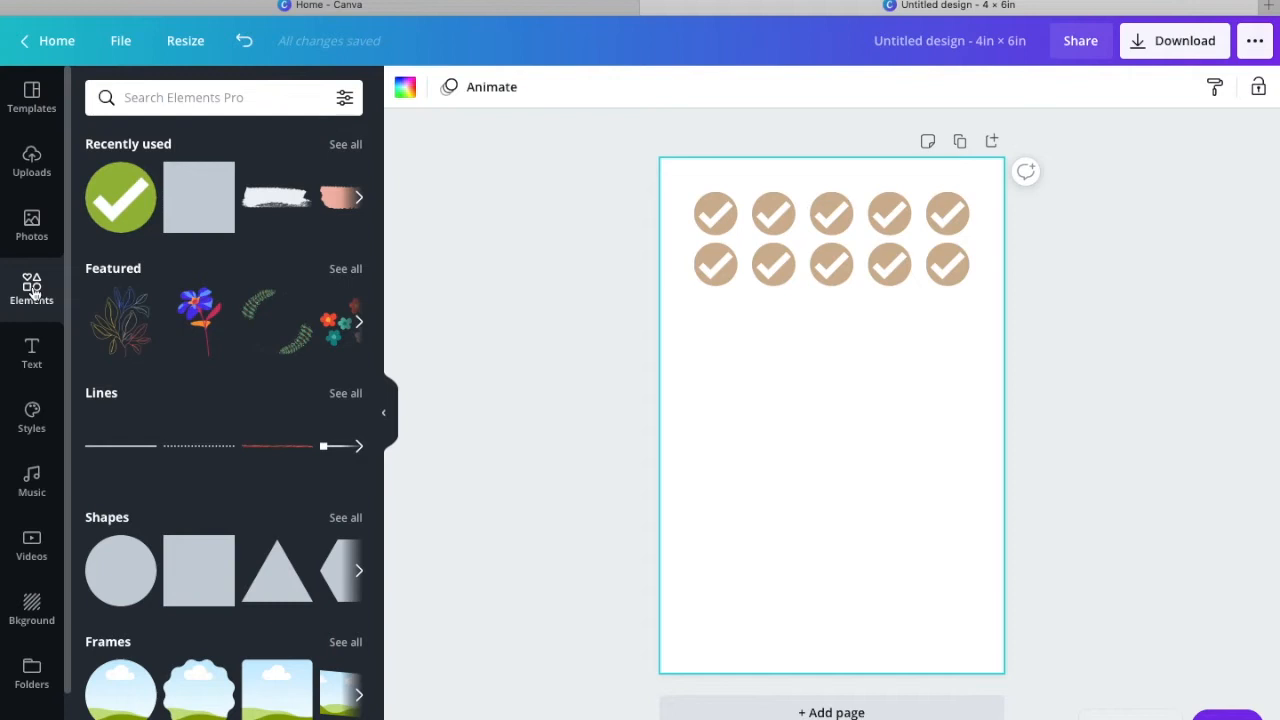
{"action": "mouse_move", "coordinate": [2, 300]}
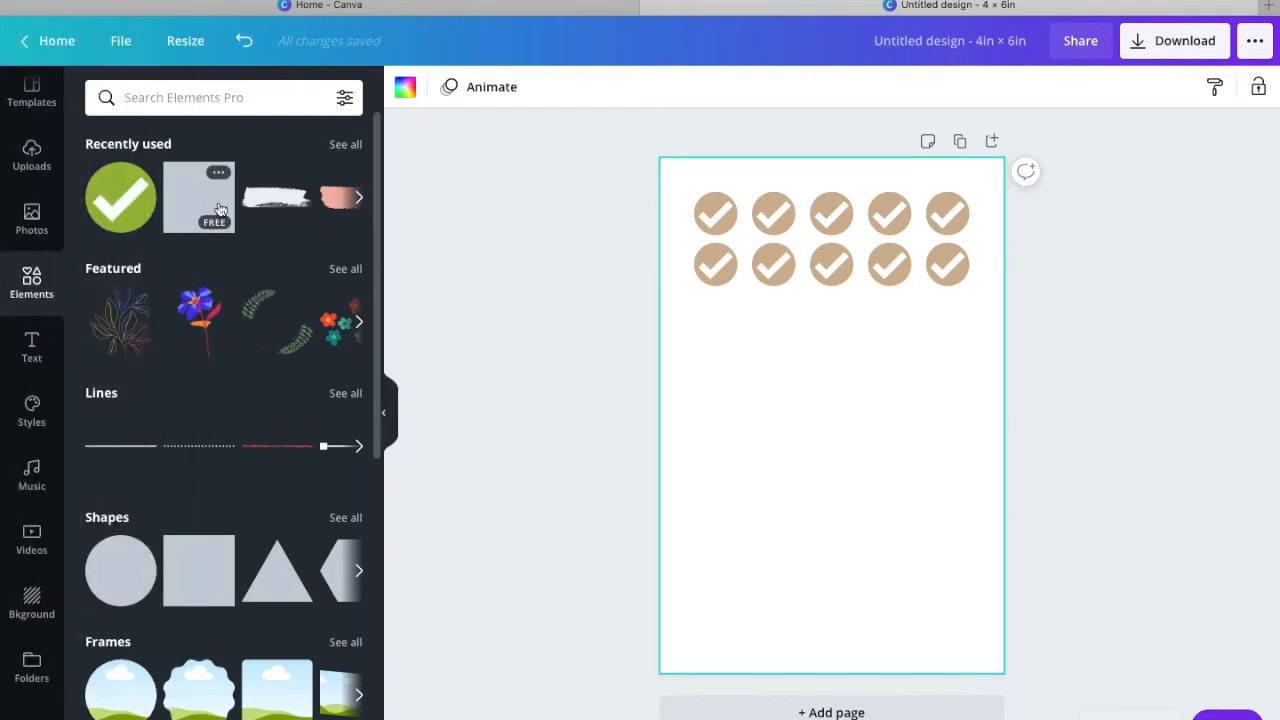
{"action": "left_click", "coordinate": [199, 197]}
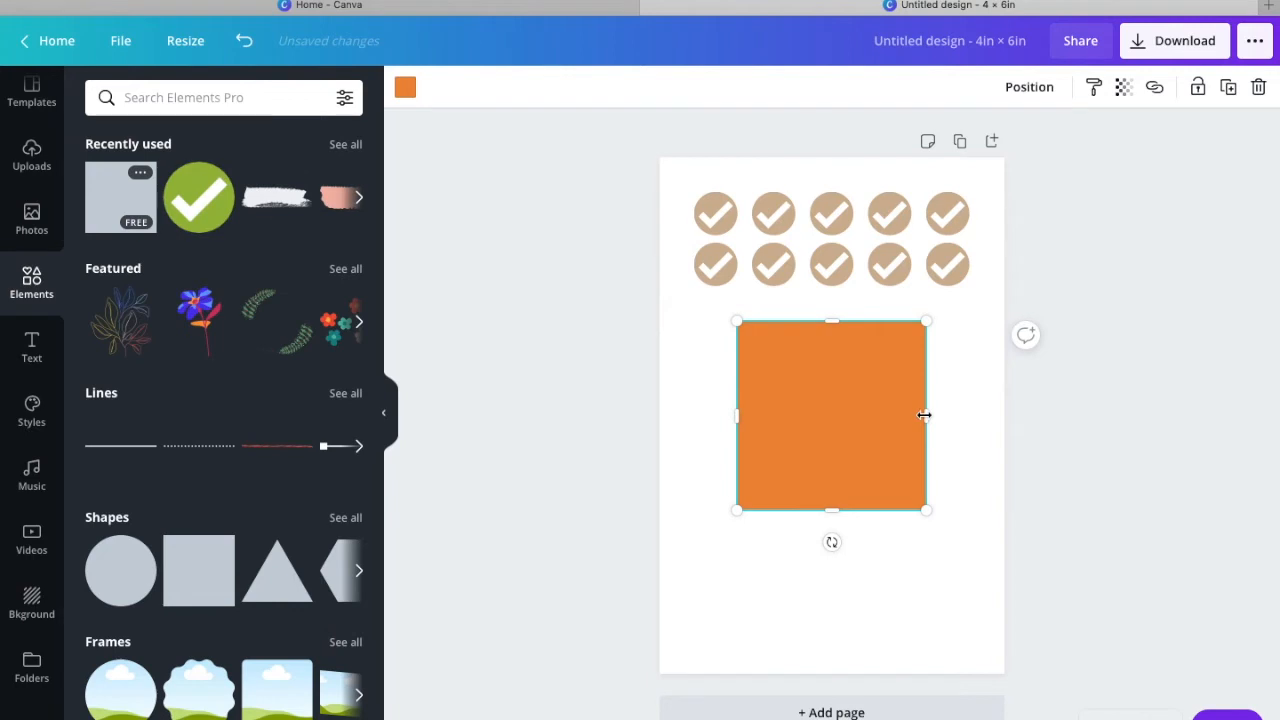
{"action": "left_click_drag", "start_coordinate": [926, 415], "coordinate": [756, 407]}
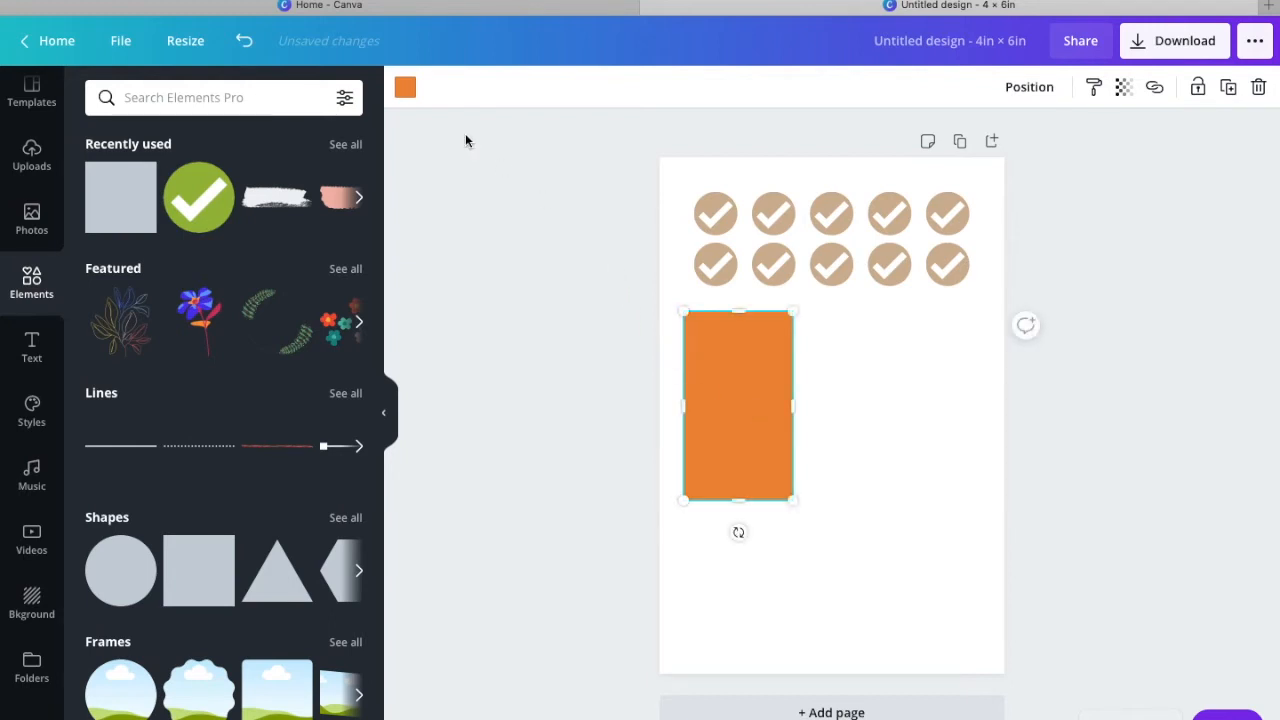
{"action": "left_click", "coordinate": [410, 98]}
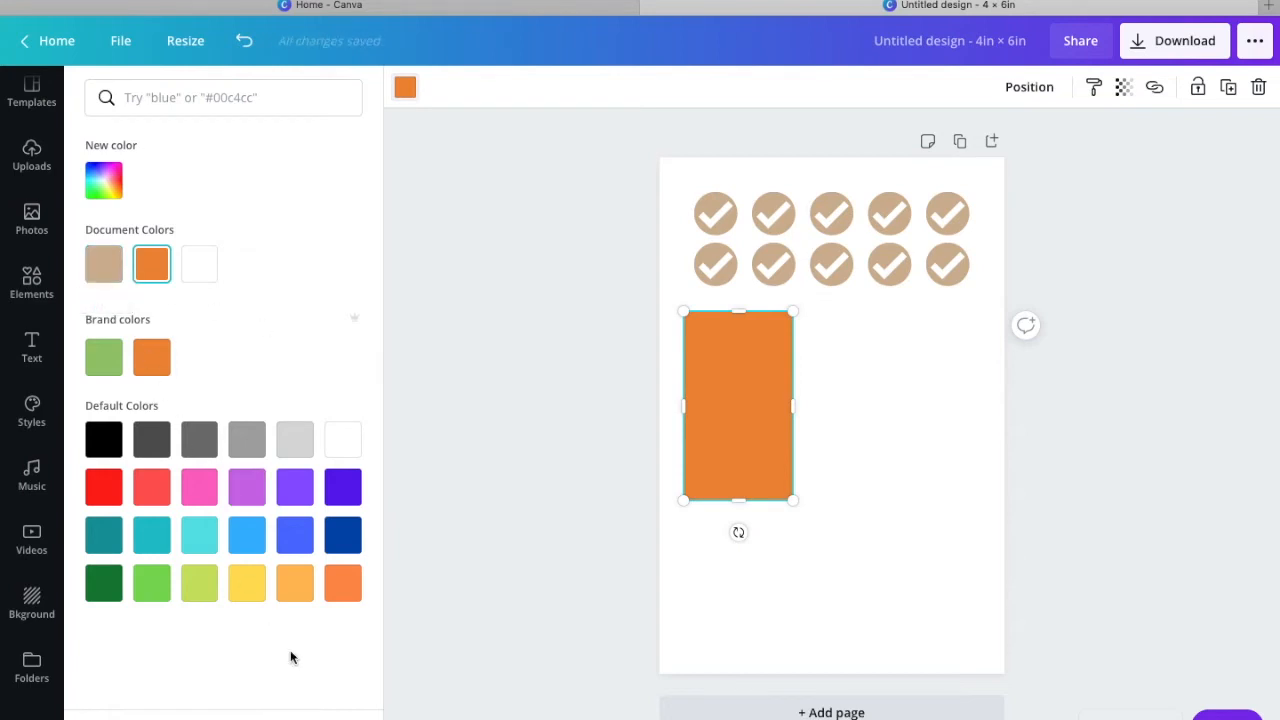
{"action": "left_click", "coordinate": [293, 598]}
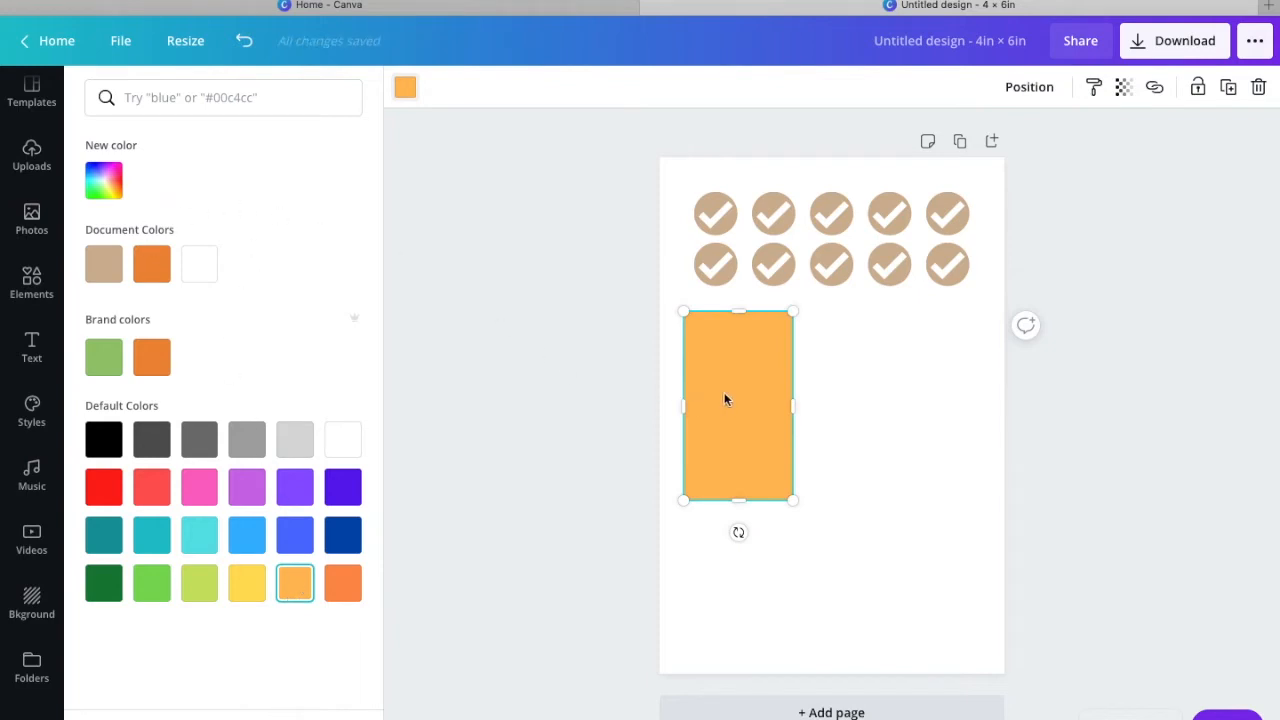
Step: Duplicate the light orange rectangle, shrink the copy to fit centered inside the original, and fill it with white
{"action": "left_click", "coordinate": [1228, 87]}
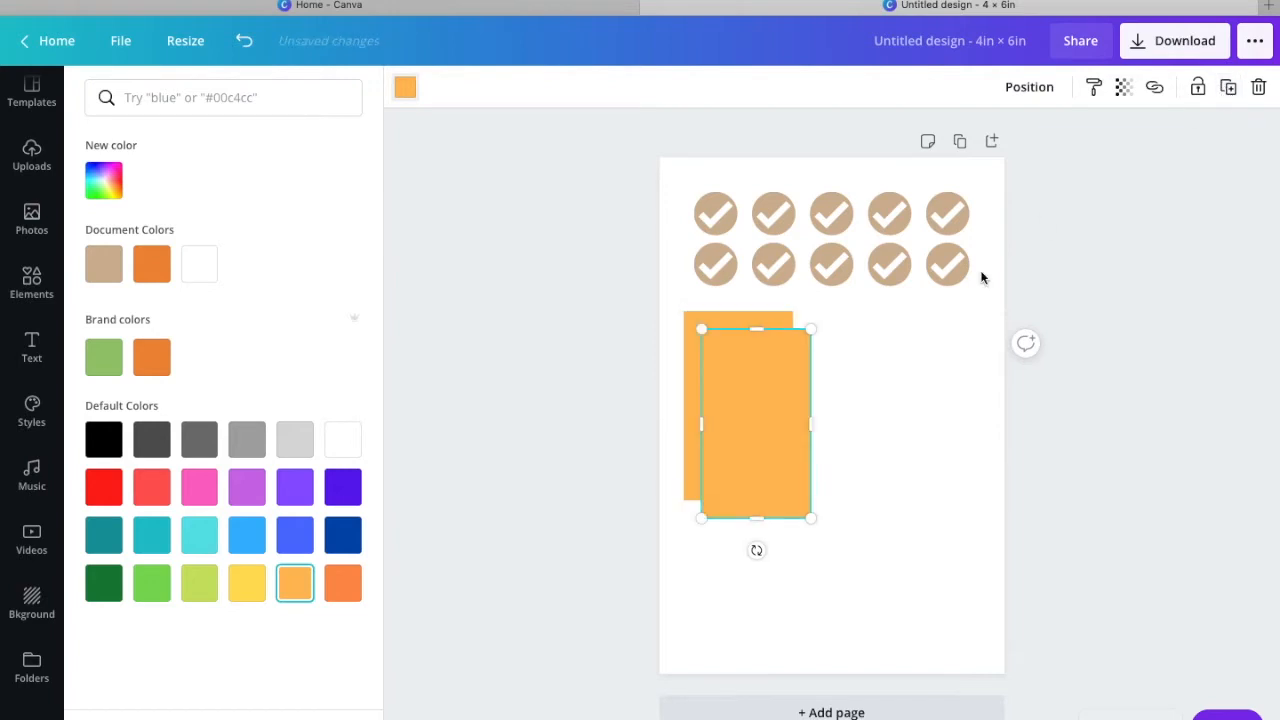
{"action": "left_click_drag", "start_coordinate": [752, 515], "coordinate": [752, 479]}
{"action": "left_click_drag", "start_coordinate": [814, 411], "coordinate": [754, 415]}
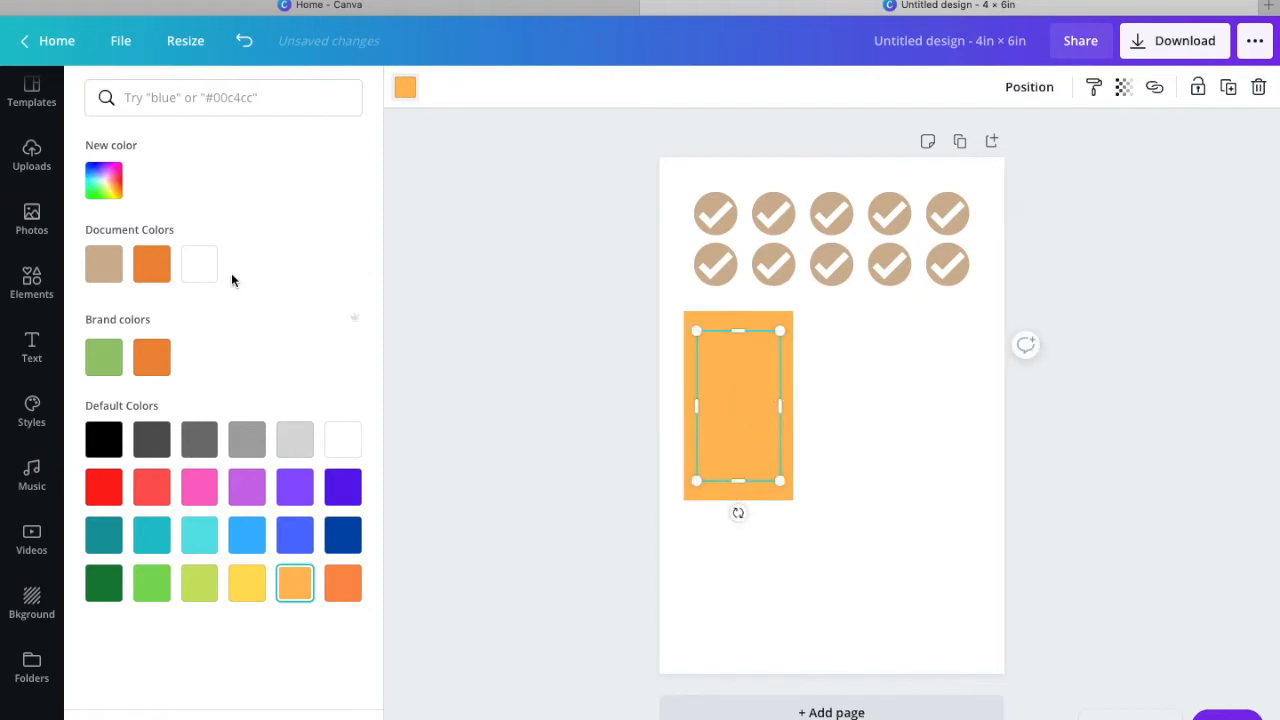
{"action": "left_click", "coordinate": [199, 268]}
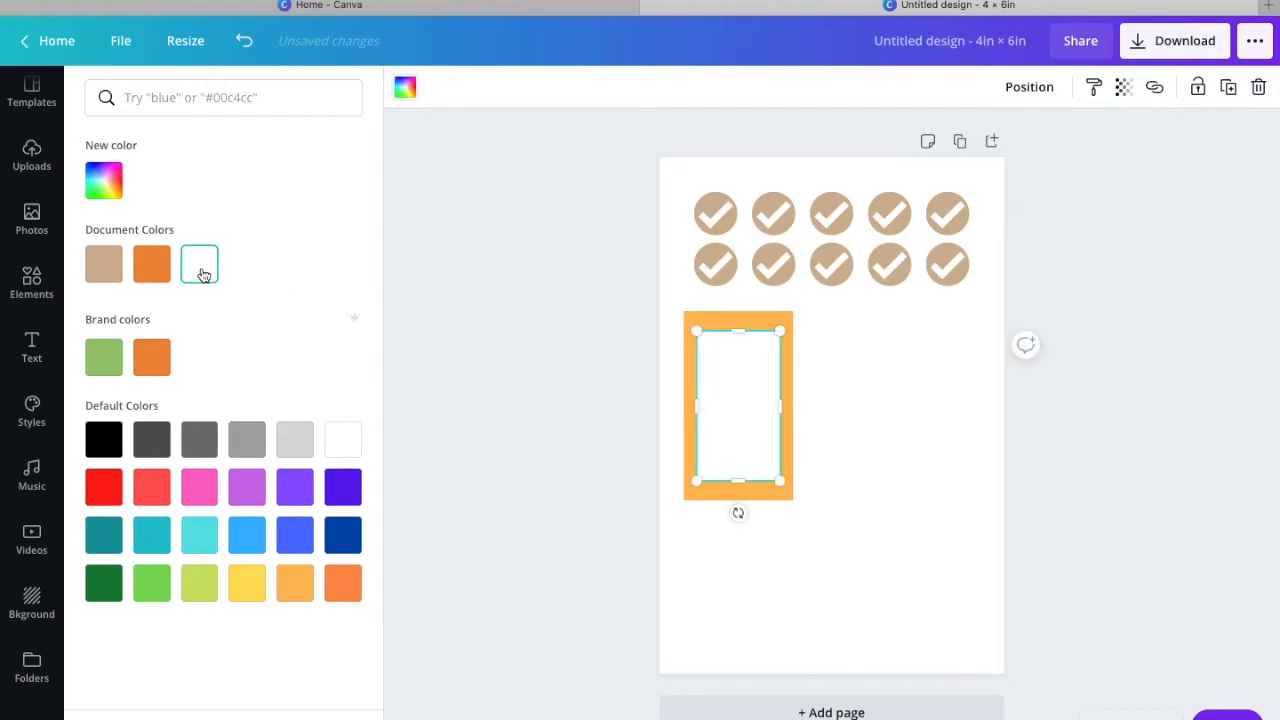
{"action": "left_click", "coordinate": [866, 371]}
{"action": "left_click", "coordinate": [846, 405]}
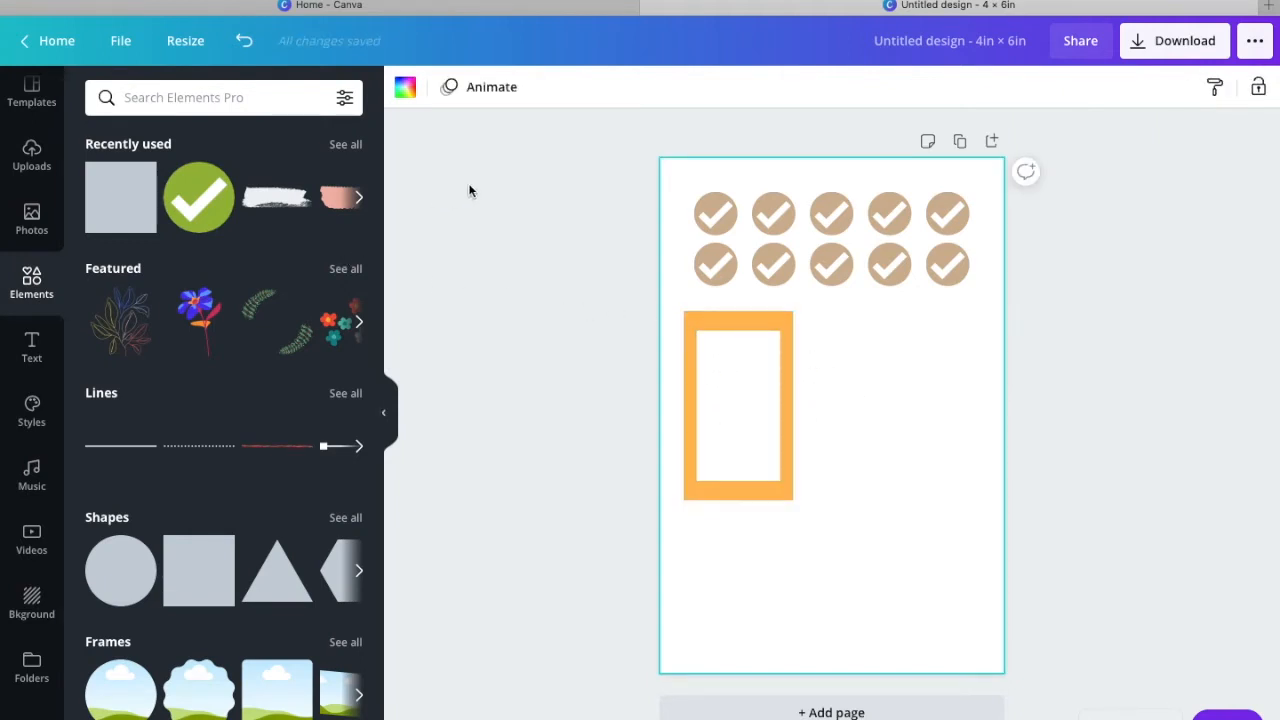
Step: Enlarge the white rectangle on all sides so that only a thin, even orange border surrounds it
{"action": "left_click", "coordinate": [710, 338]}
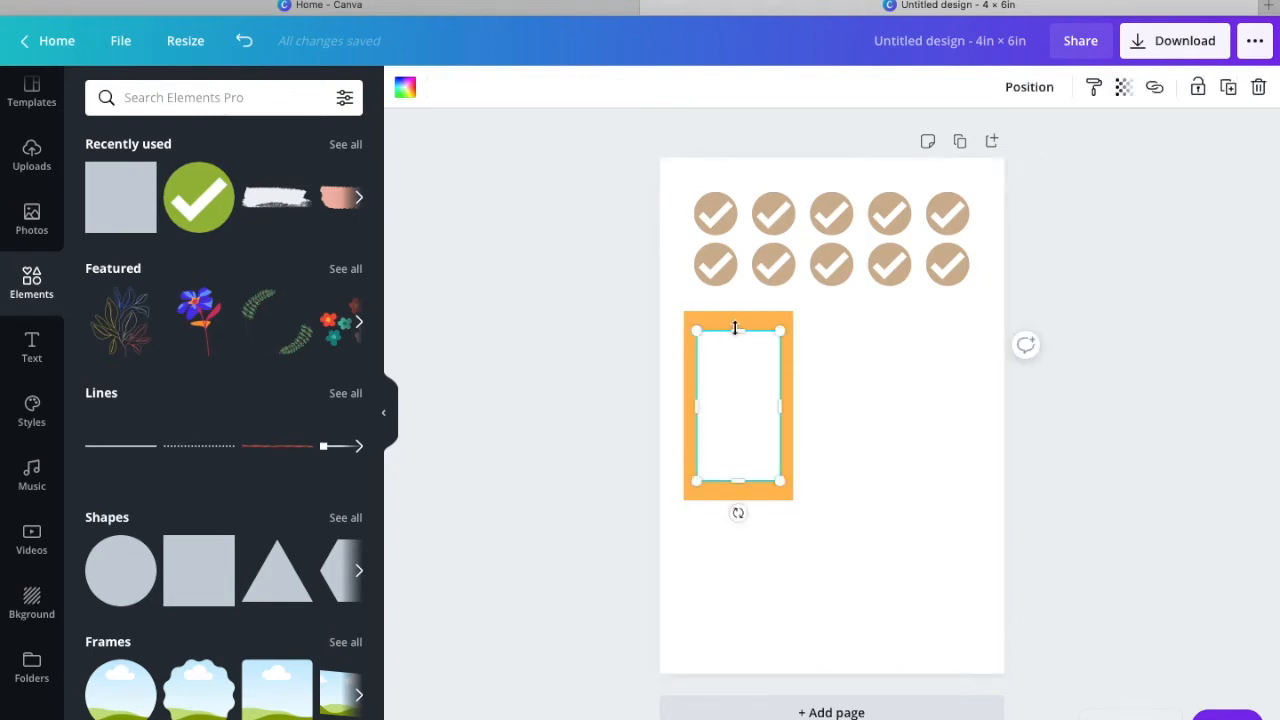
{"action": "left_click_drag", "start_coordinate": [735, 325], "coordinate": [735, 317]}
{"action": "left_click_drag", "start_coordinate": [694, 394], "coordinate": [691, 394]}
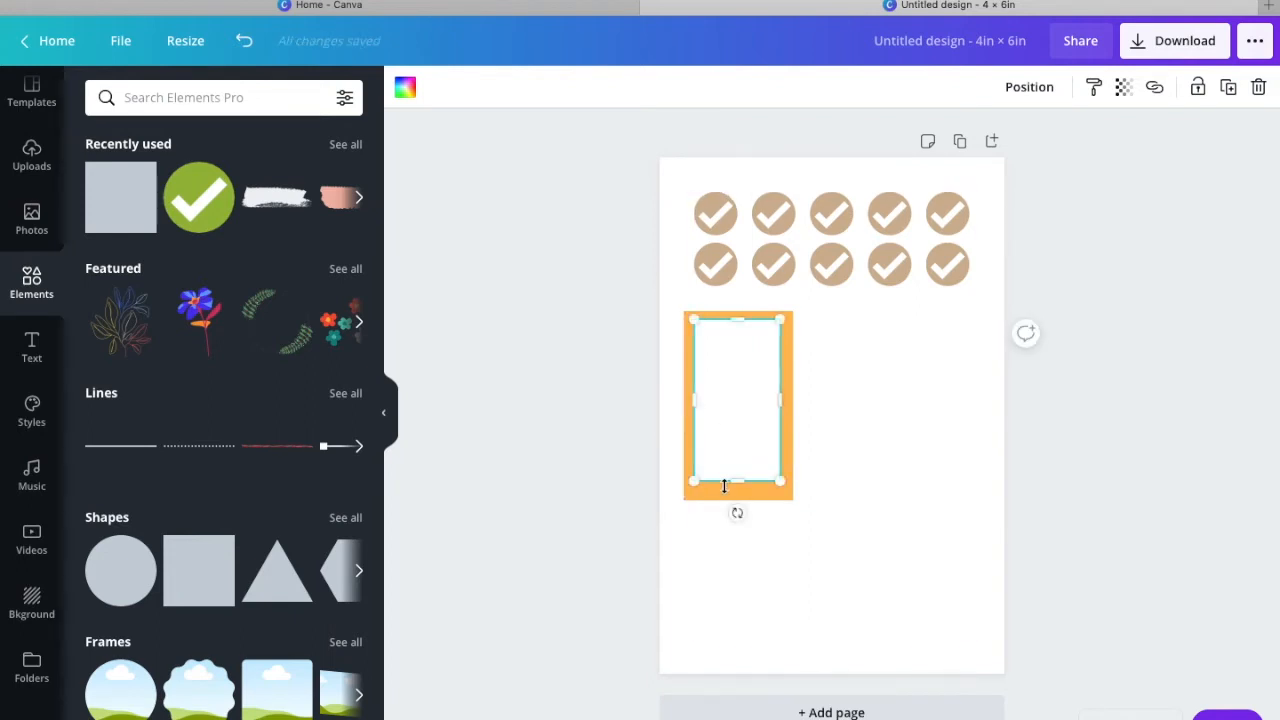
{"action": "mouse_move", "coordinate": [726, 484]}
{"action": "left_mouse_down"}
{"action": "mouse_move", "coordinate": [723, 494]}
{"action": "mouse_move", "coordinate": [726, 483]}
{"action": "left_mouse_up"}
{"action": "left_click_drag", "start_coordinate": [779, 409], "coordinate": [786, 409]}
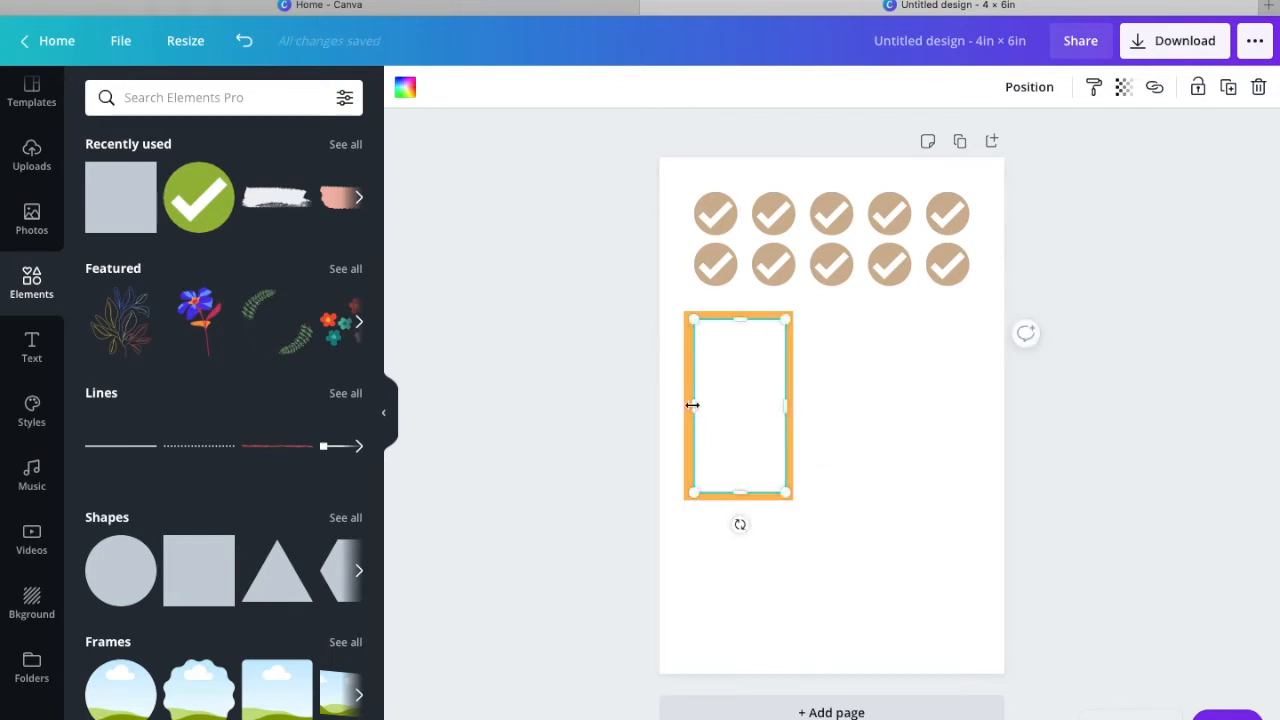
{"action": "left_click_drag", "start_coordinate": [690, 404], "coordinate": [720, 404]}
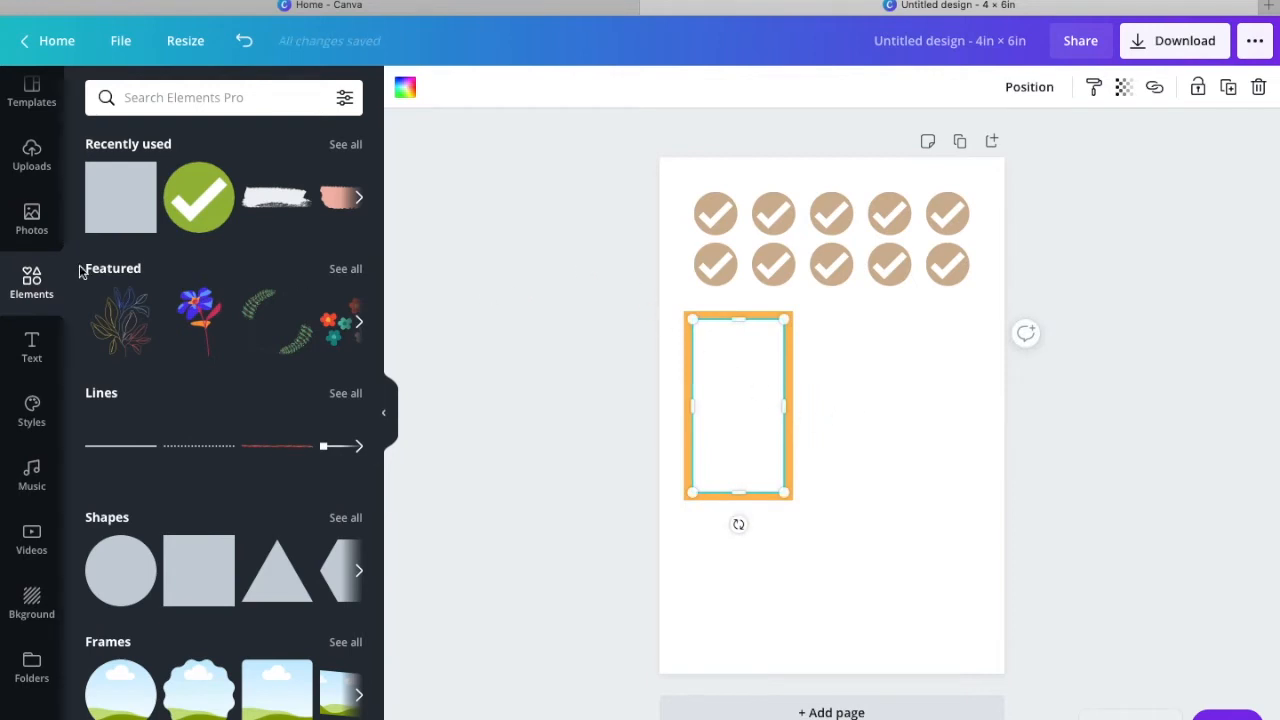
Step: Add a square shape, shrink it to a slim bar centered near the top inside the orange-bordered box, and fill it with the document's tan
{"action": "left_click", "coordinate": [103, 203]}
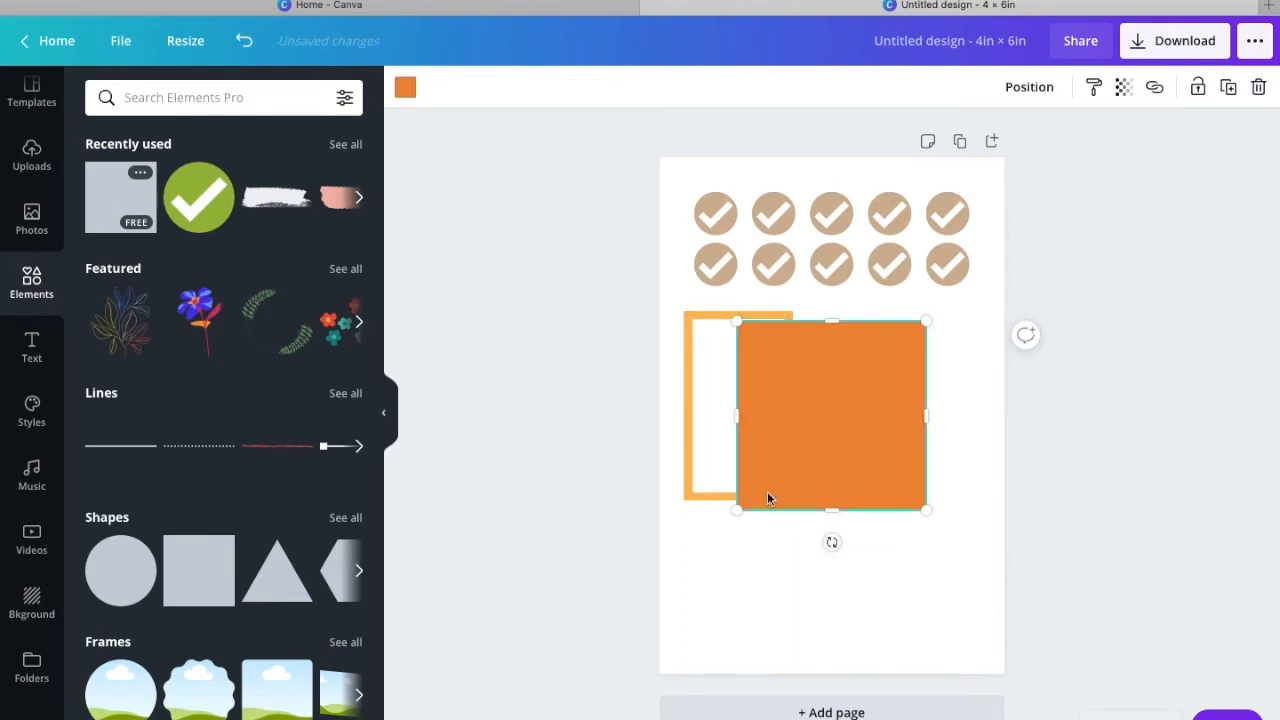
{"action": "left_click_drag", "start_coordinate": [837, 508], "coordinate": [791, 377]}
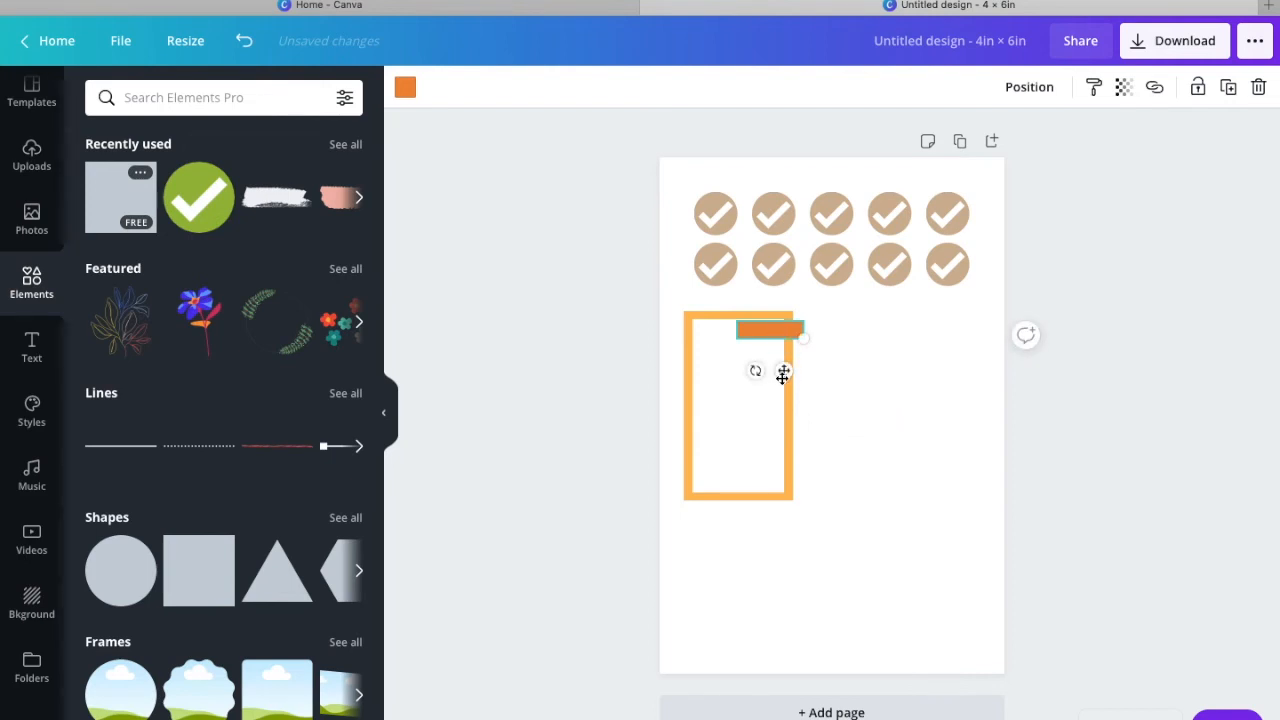
{"action": "left_click_drag", "start_coordinate": [785, 371], "coordinate": [757, 379]}
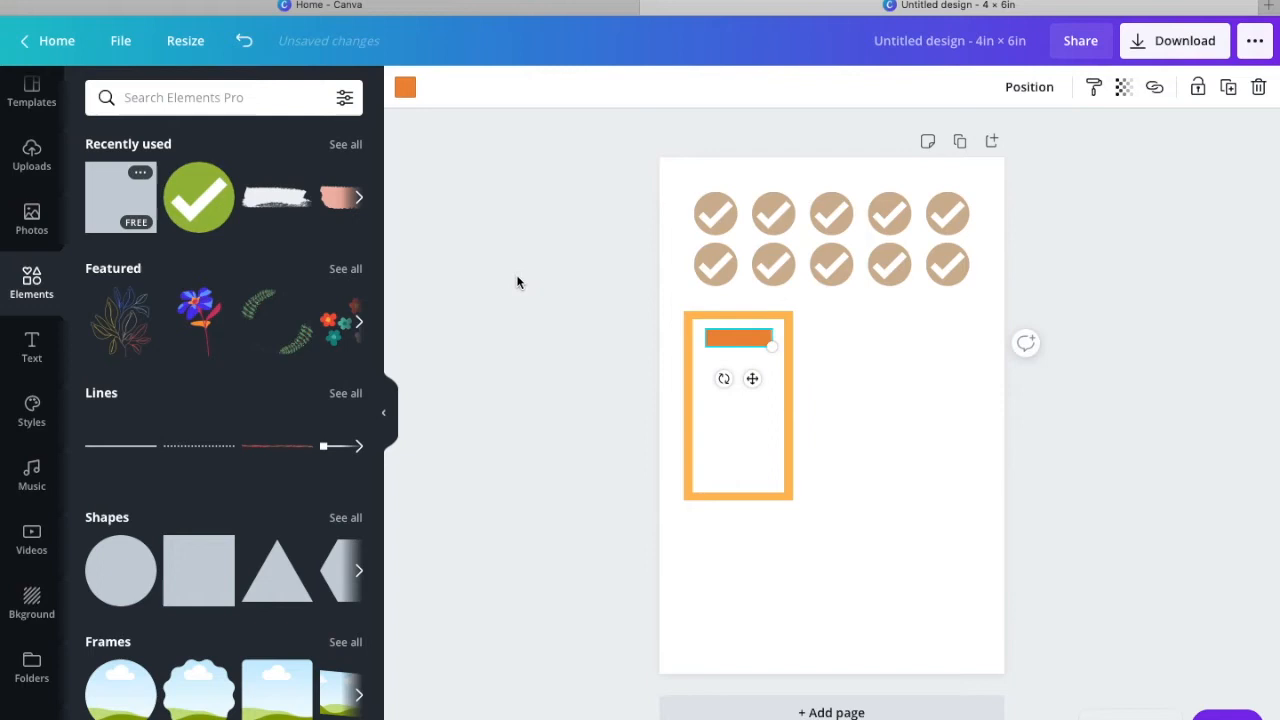
{"action": "left_click", "coordinate": [405, 89]}
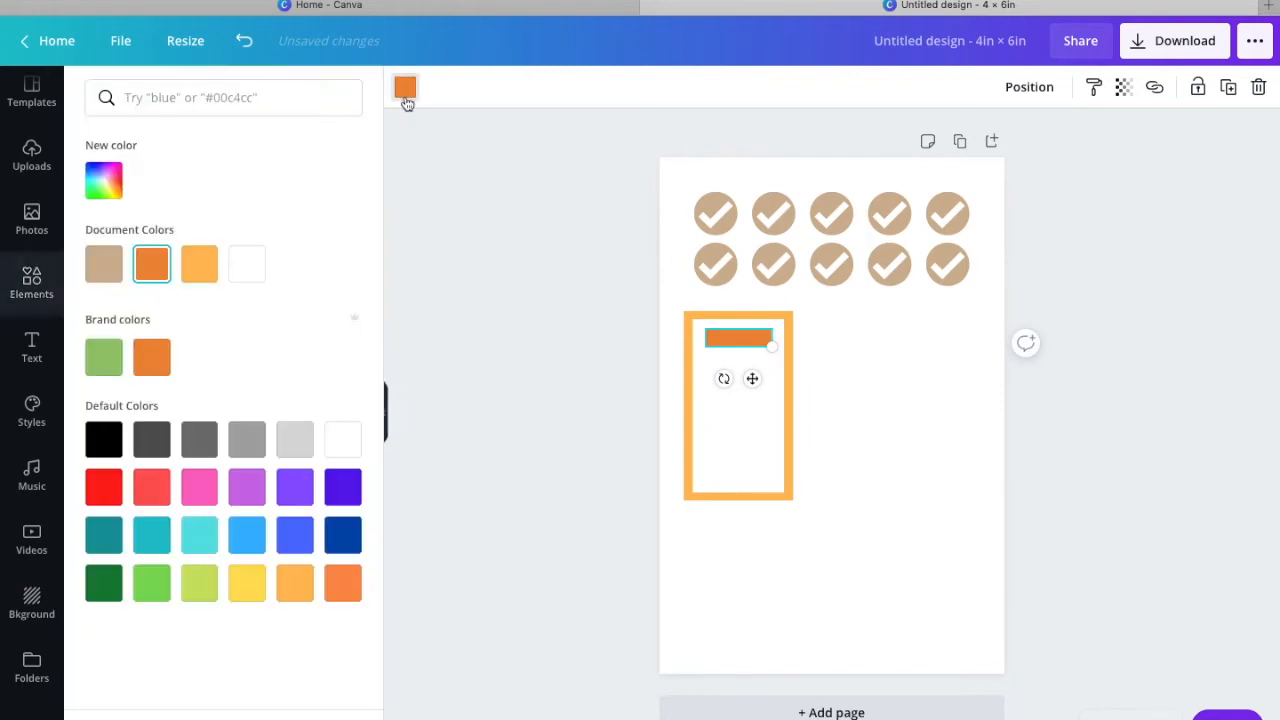
{"action": "left_click", "coordinate": [115, 266]}
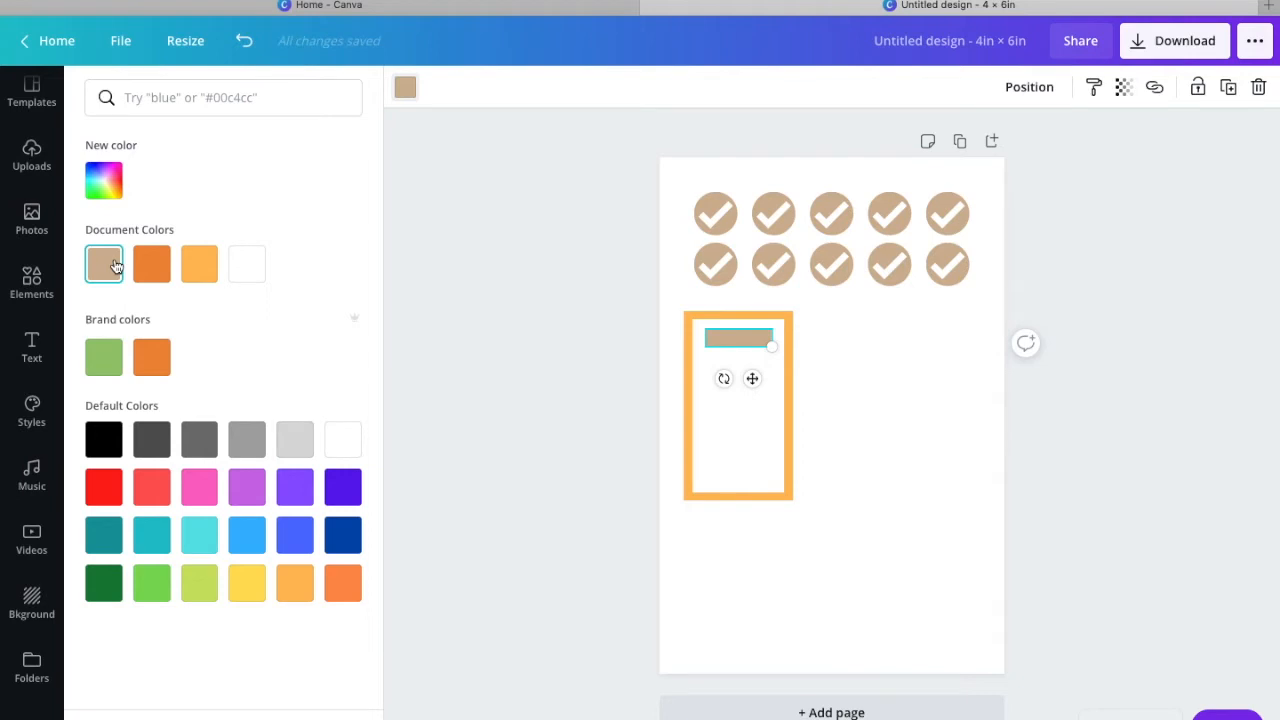
Step: Add a heading text box, widen it, and replace its placeholder text with NOTES
{"action": "left_click", "coordinate": [32, 348]}
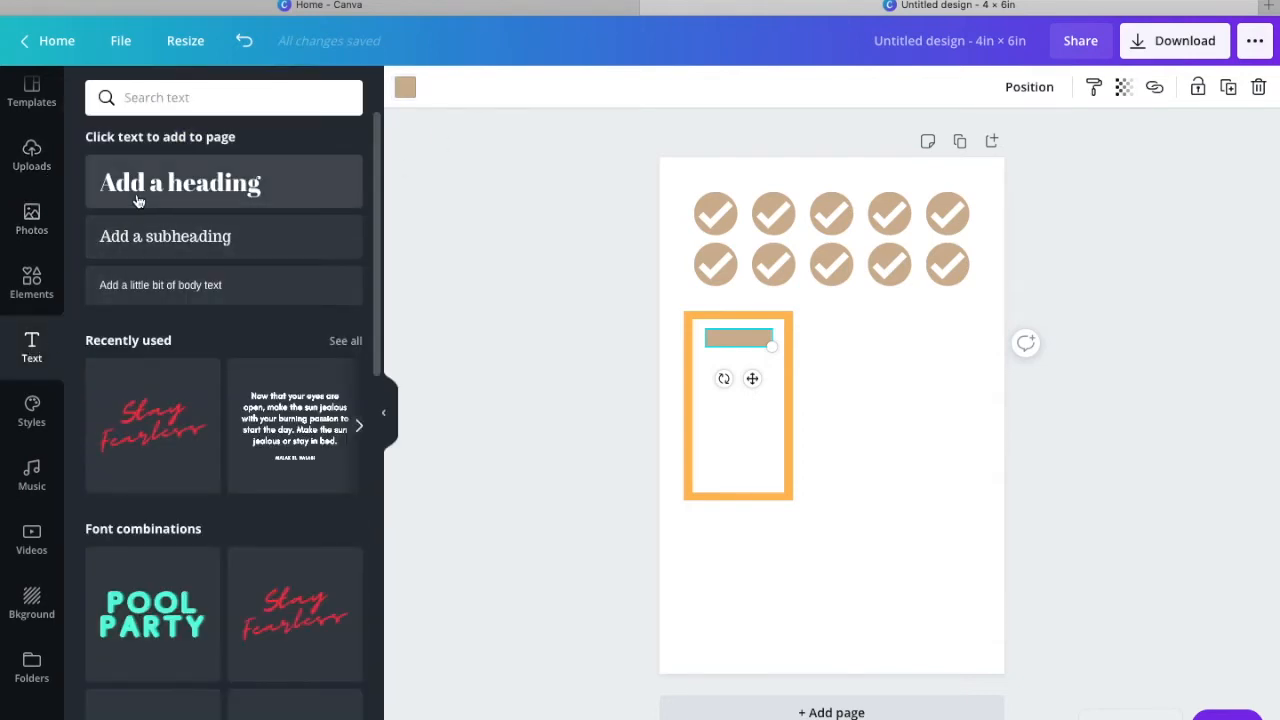
{"action": "left_click", "coordinate": [138, 201]}
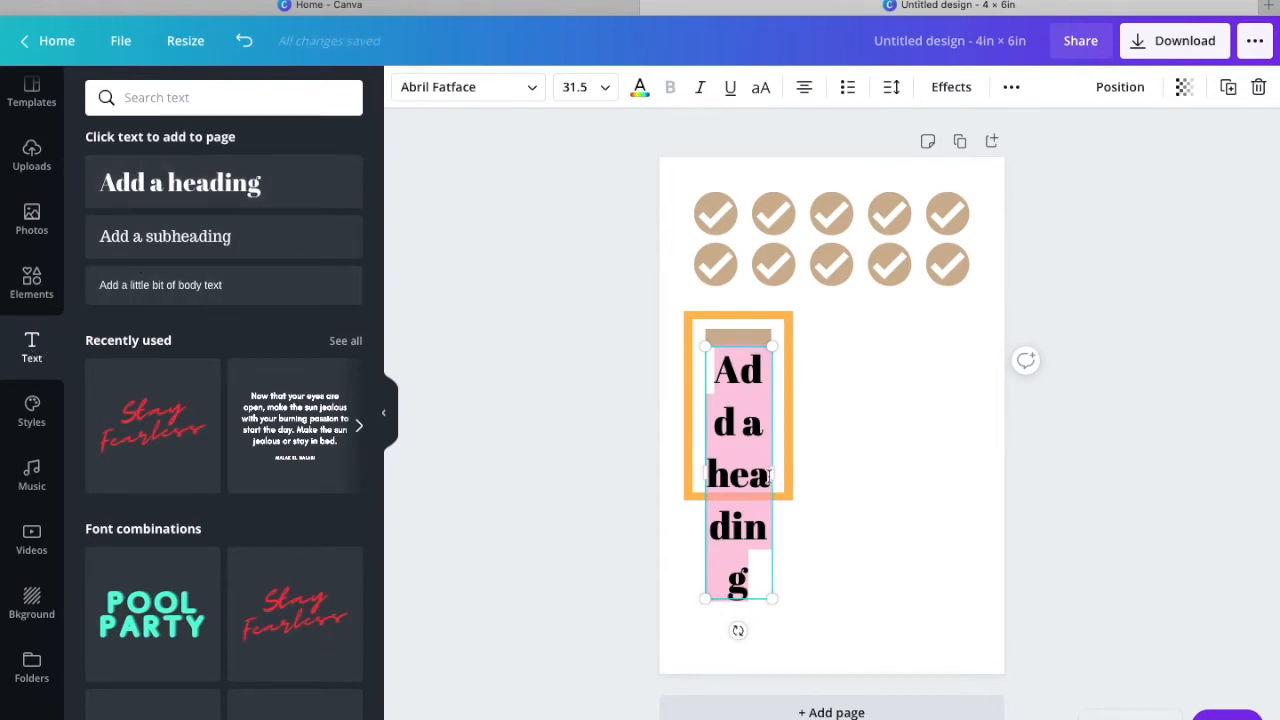
{"action": "left_click_drag", "start_coordinate": [770, 472], "coordinate": [946, 446]}
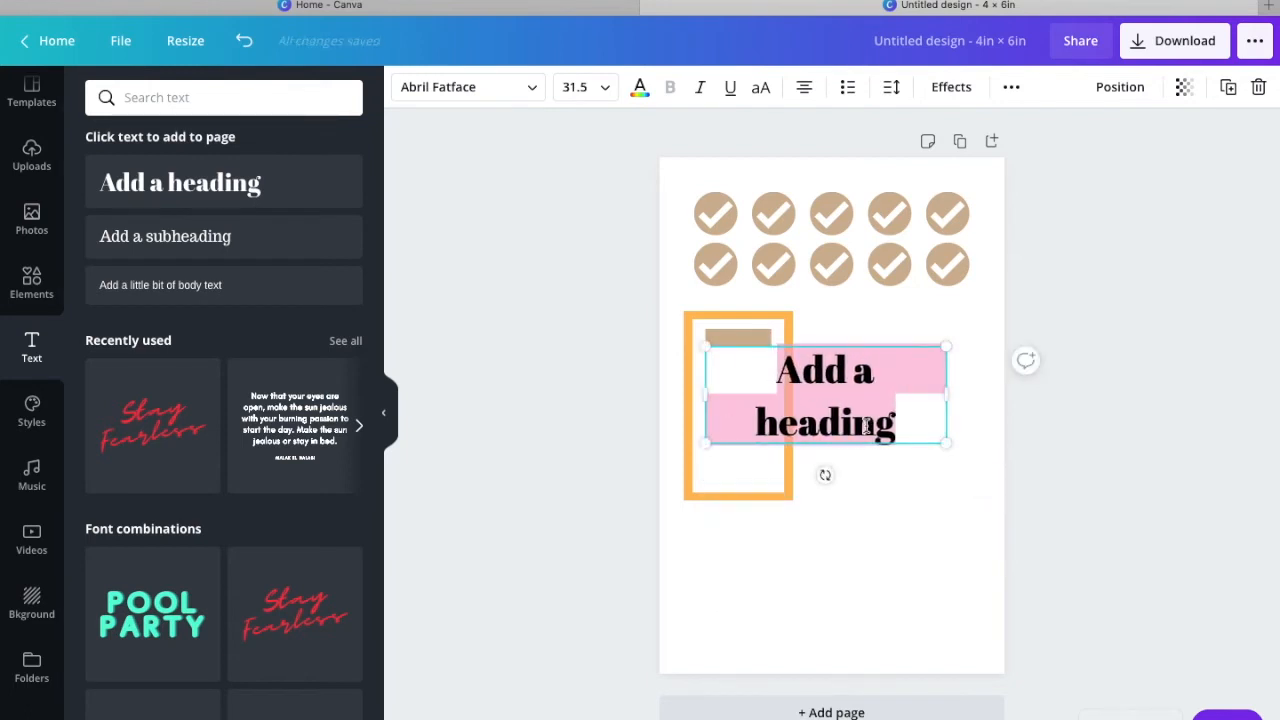
{"action": "key", "text": "BackSpace"}
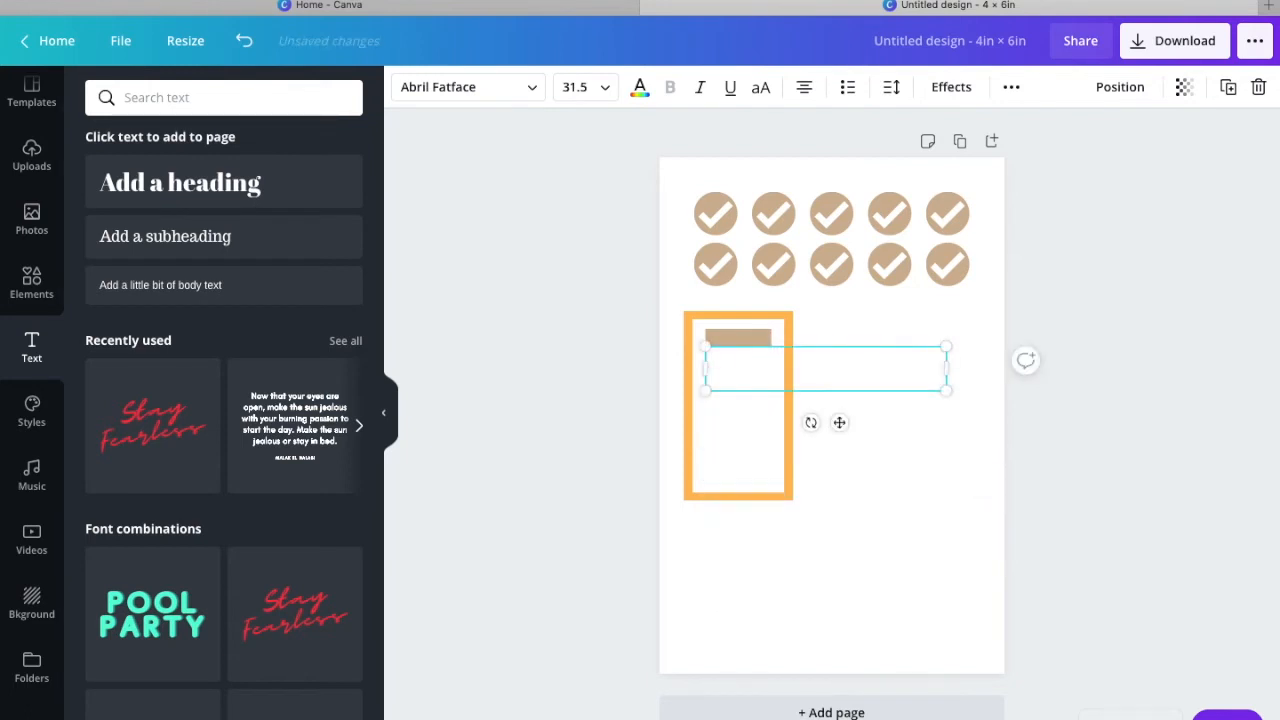
{"action": "type", "text": "NOTE"}
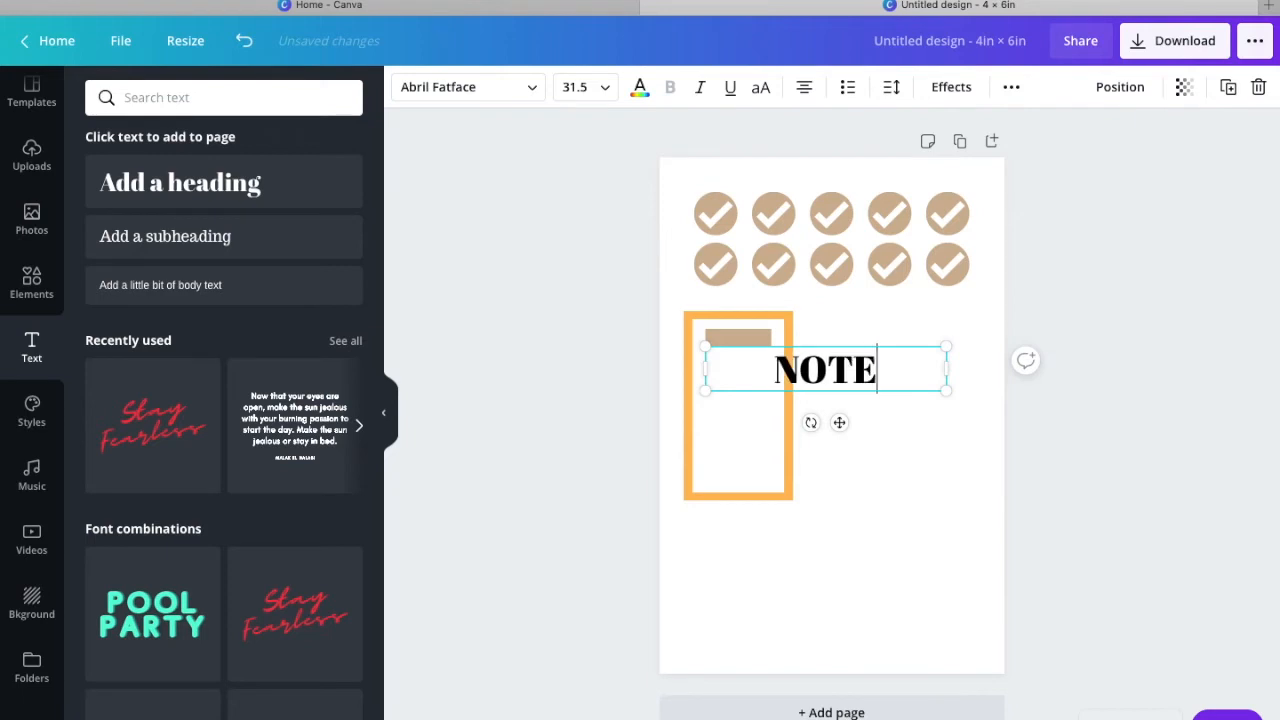
{"action": "type", "text": "S"}
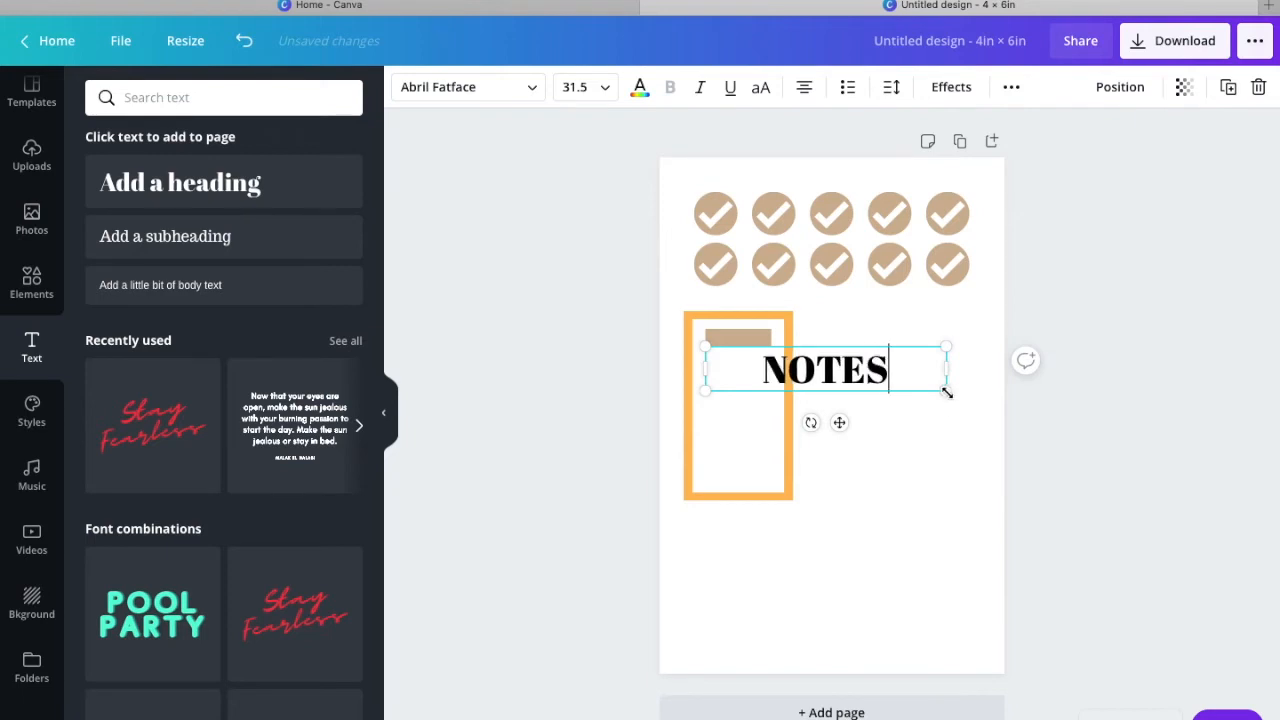
Step: Scale the NOTES heading down to about size 10.3 and center it over the tan bar
{"action": "left_click_drag", "start_coordinate": [945, 393], "coordinate": [753, 377]}
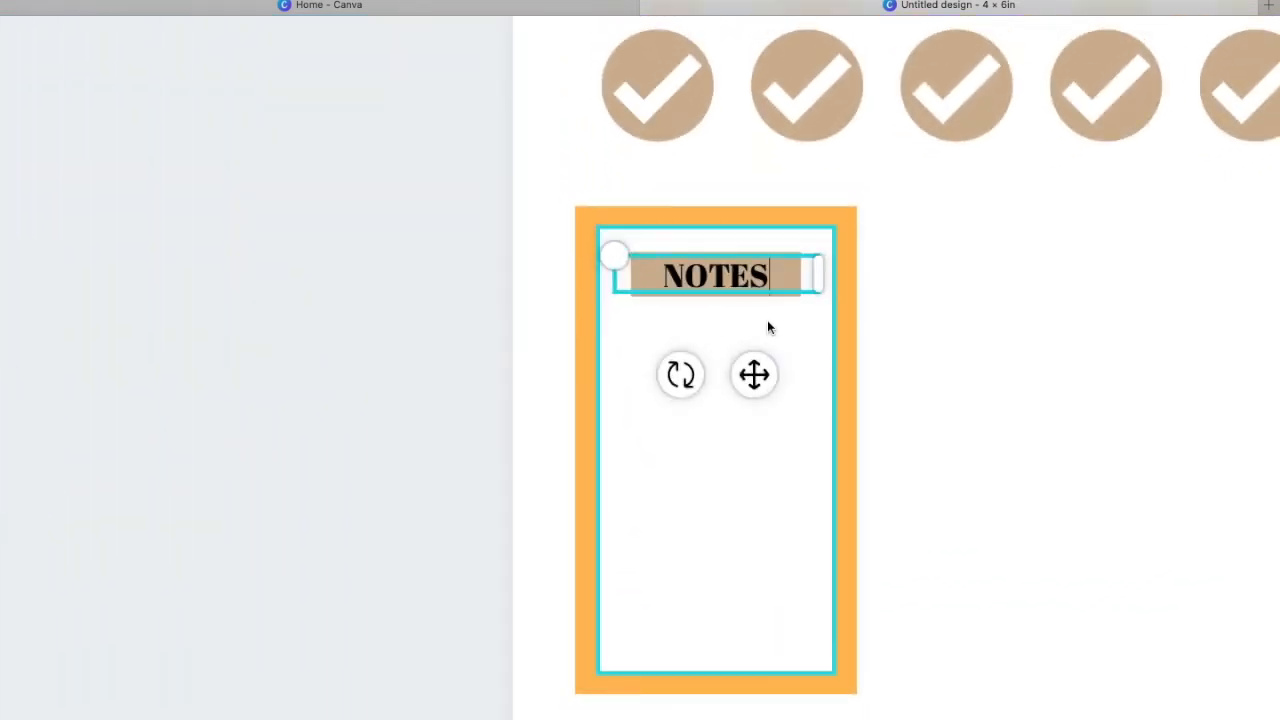
{"action": "left_click_drag", "start_coordinate": [753, 376], "coordinate": [745, 378]}
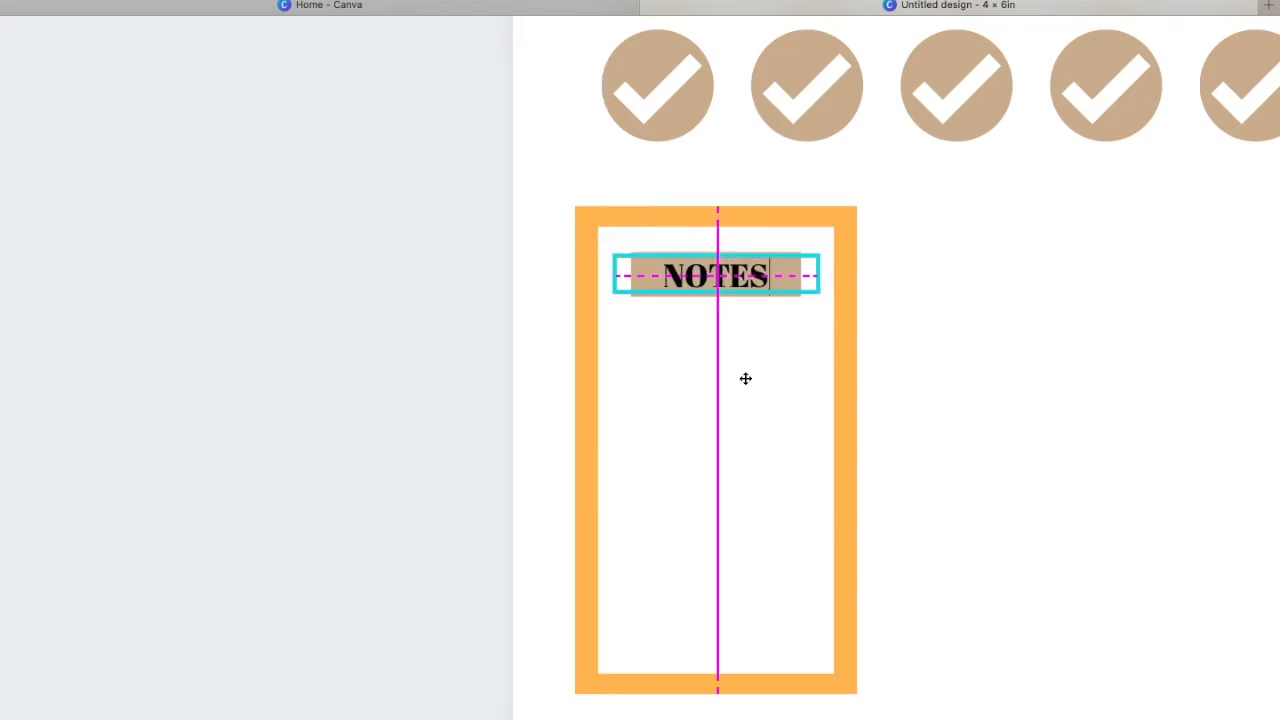
{"action": "left_click_drag", "start_coordinate": [745, 378], "coordinate": [746, 377]}
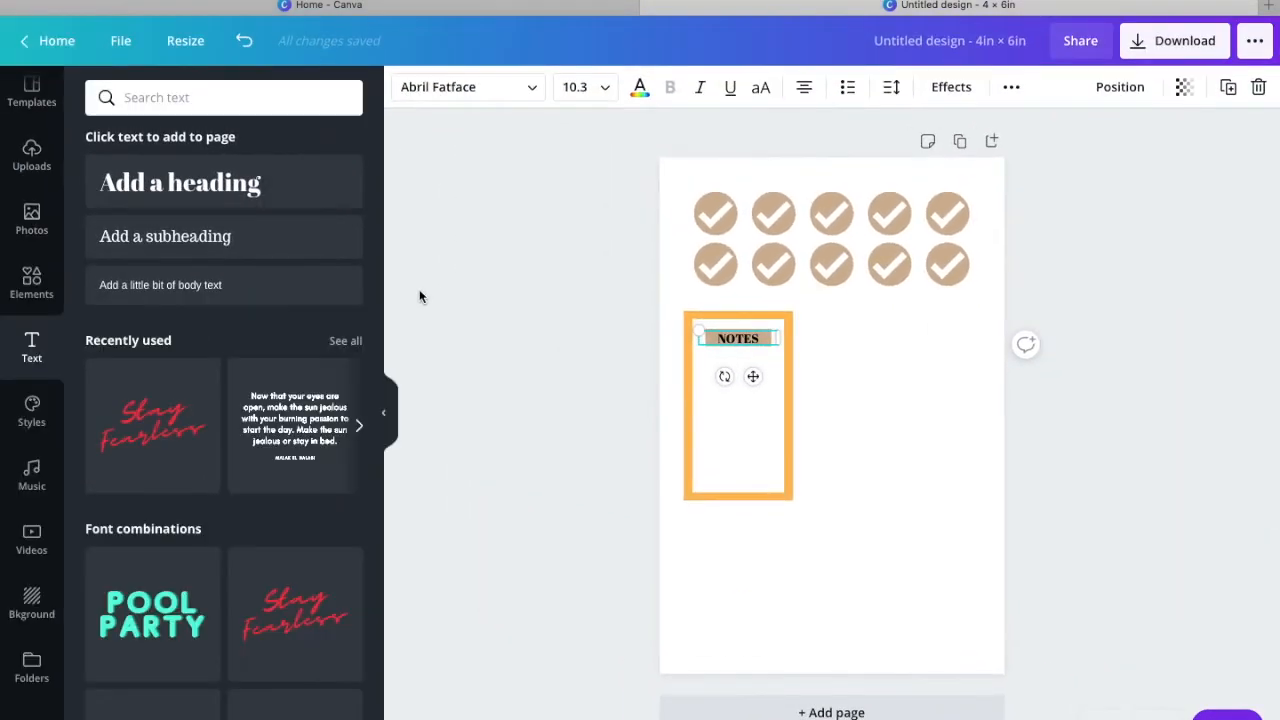
Step: Change the NOTES heading's text color to white
{"action": "left_click", "coordinate": [639, 90]}
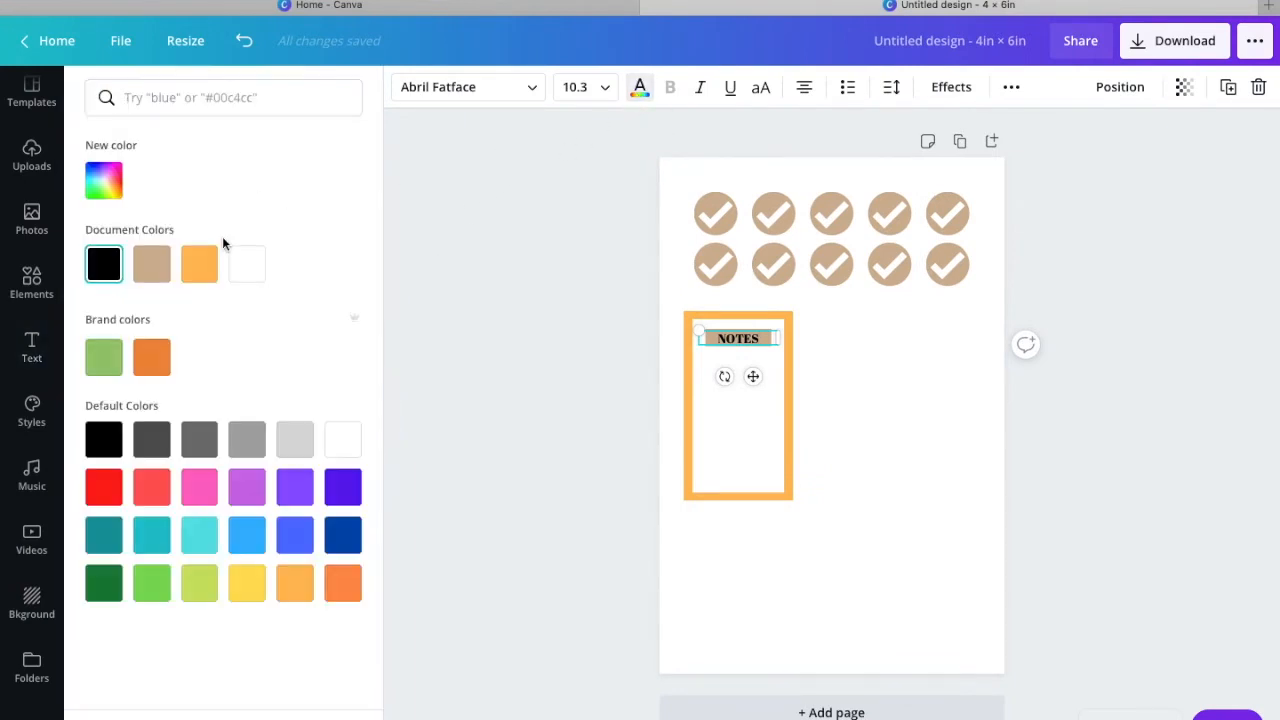
{"action": "left_click", "coordinate": [240, 270]}
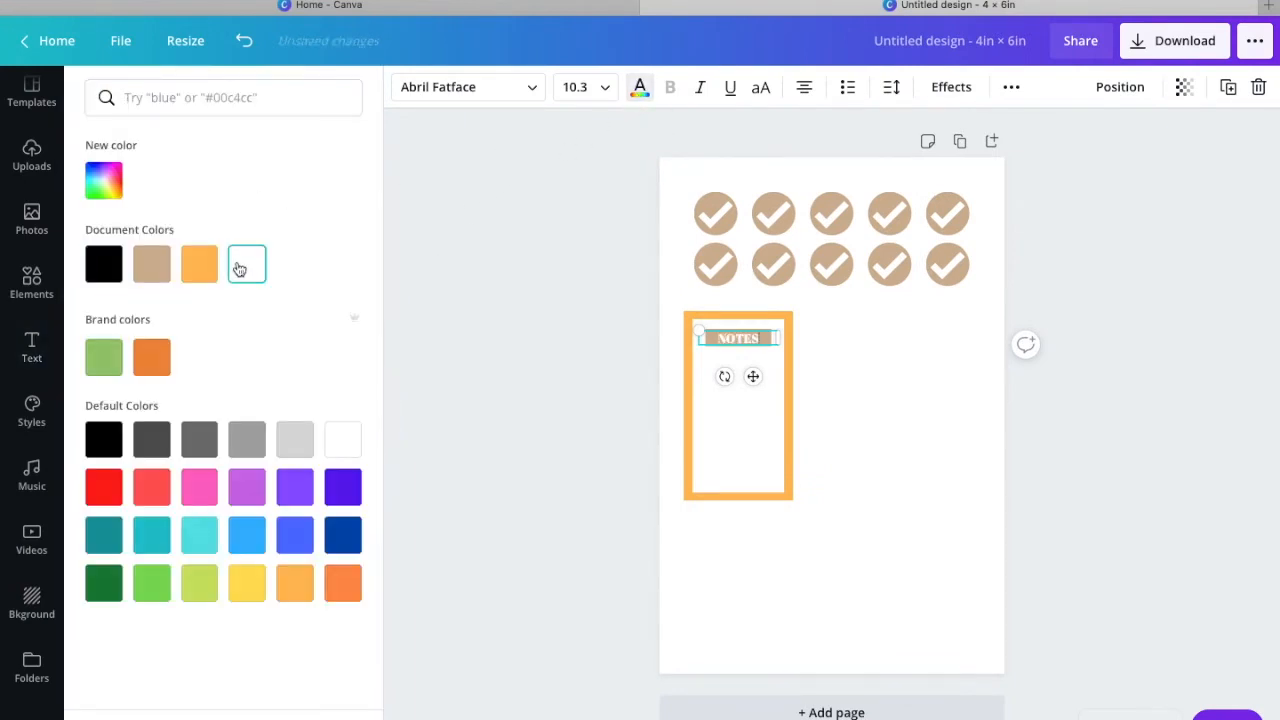
{"action": "key", "text": "Escape"}
{"action": "left_click", "coordinate": [897, 380]}
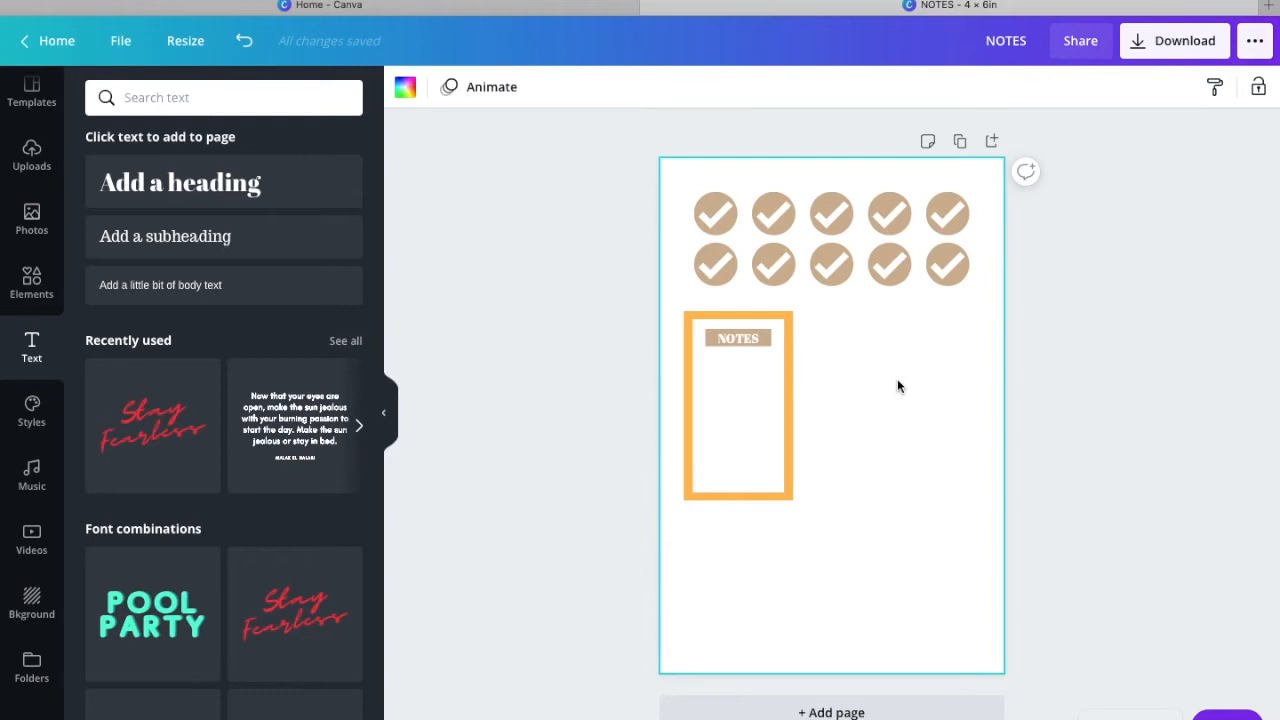
Step: Duplicate the complete NOTES box and place the copy beside the original, aligned with it and separated by a small gap
{"action": "left_click_drag", "start_coordinate": [682, 310], "coordinate": [796, 503]}
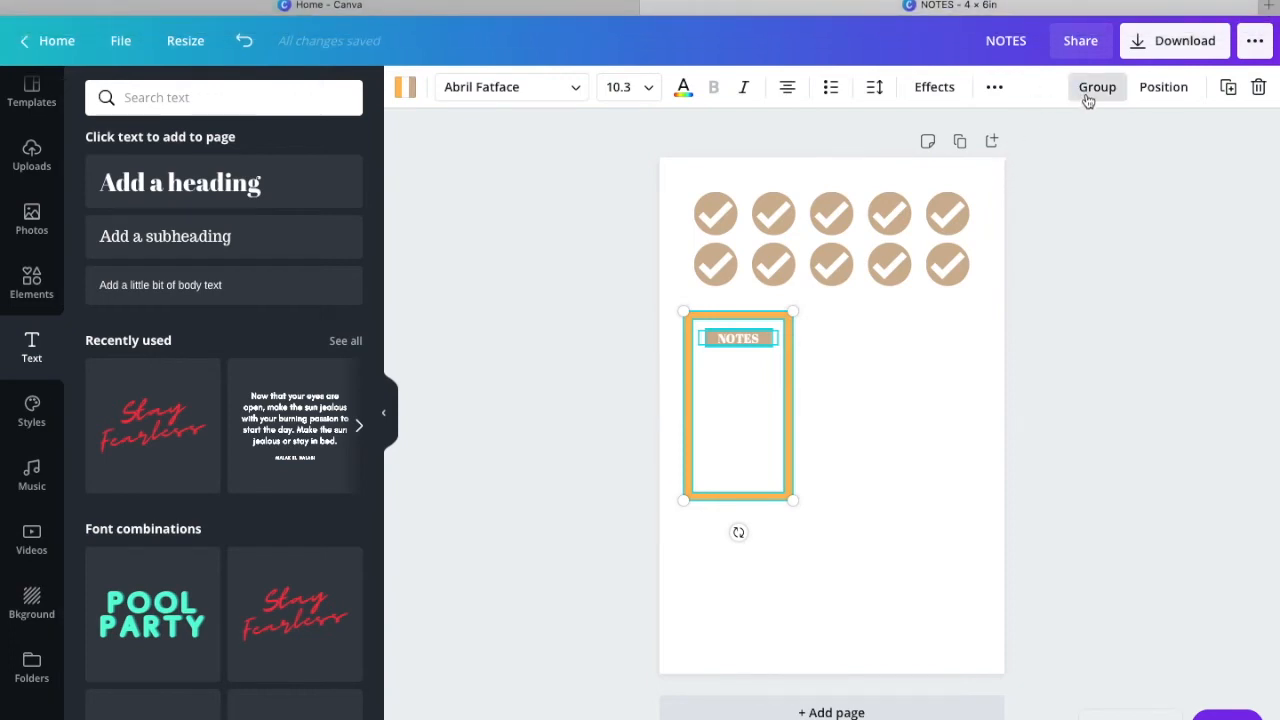
{"action": "left_click", "coordinate": [1228, 89]}
{"action": "left_click_drag", "start_coordinate": [757, 449], "coordinate": [856, 424]}
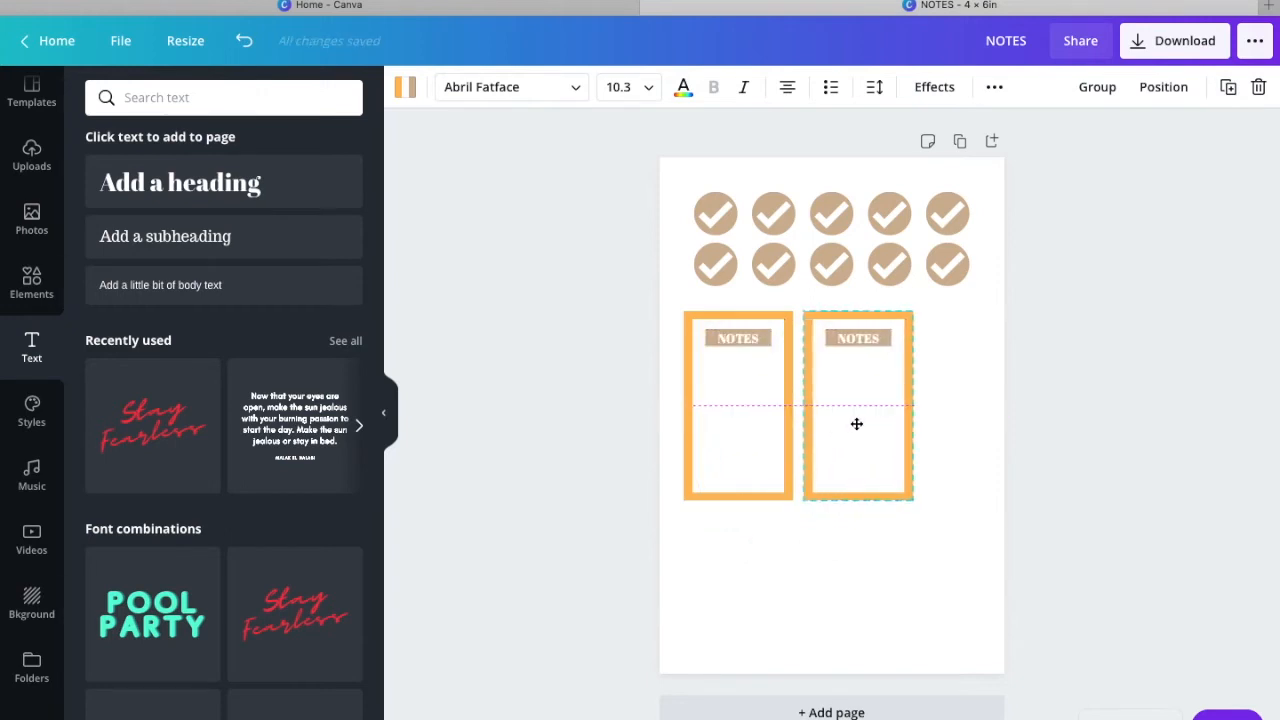
{"action": "left_click_drag", "start_coordinate": [856, 424], "coordinate": [855, 428]}
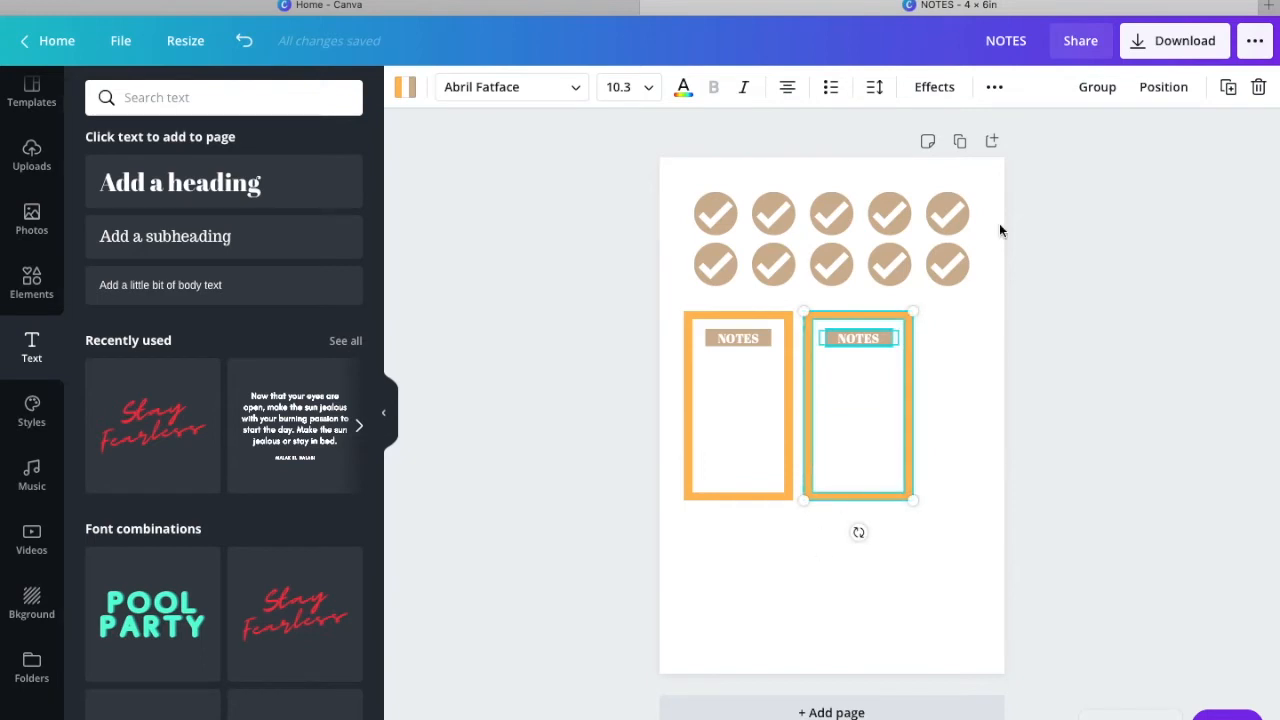
{"action": "left_click", "coordinate": [945, 405]}
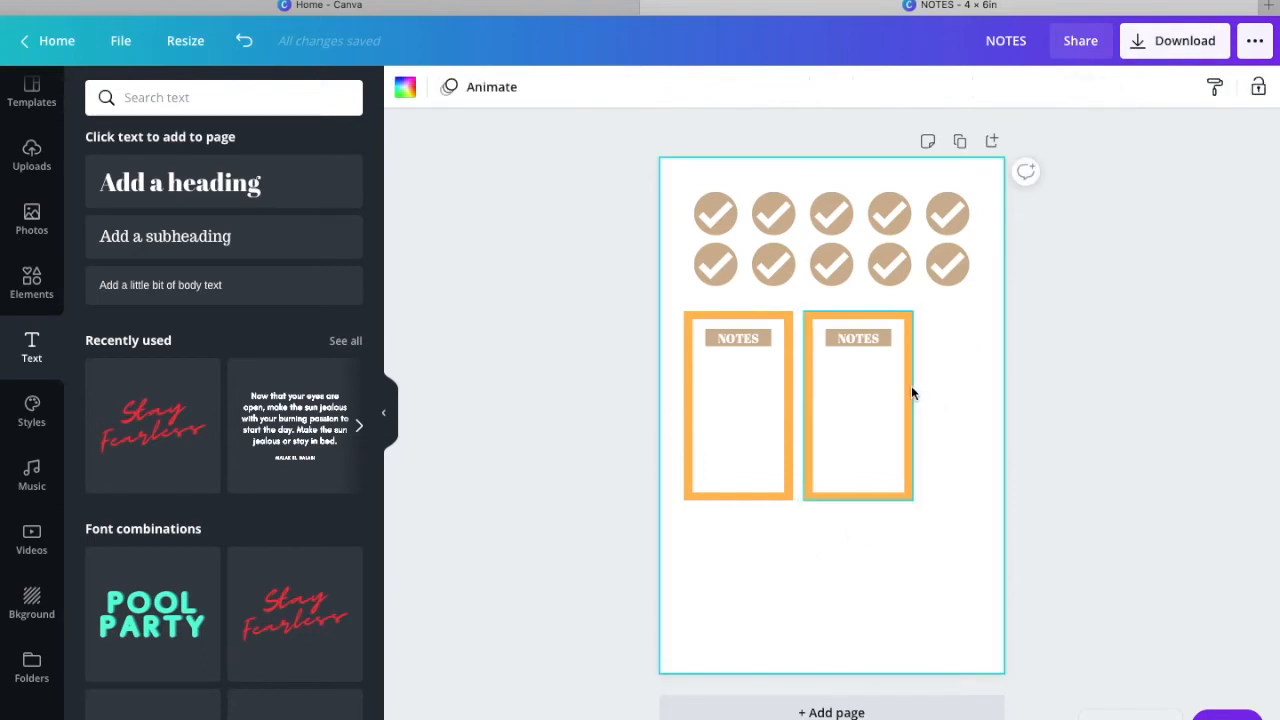
Step: Recolor the border rectangle of the second NOTES box, trying the document's tan and settling on the default yellow
{"action": "left_click", "coordinate": [911, 387]}
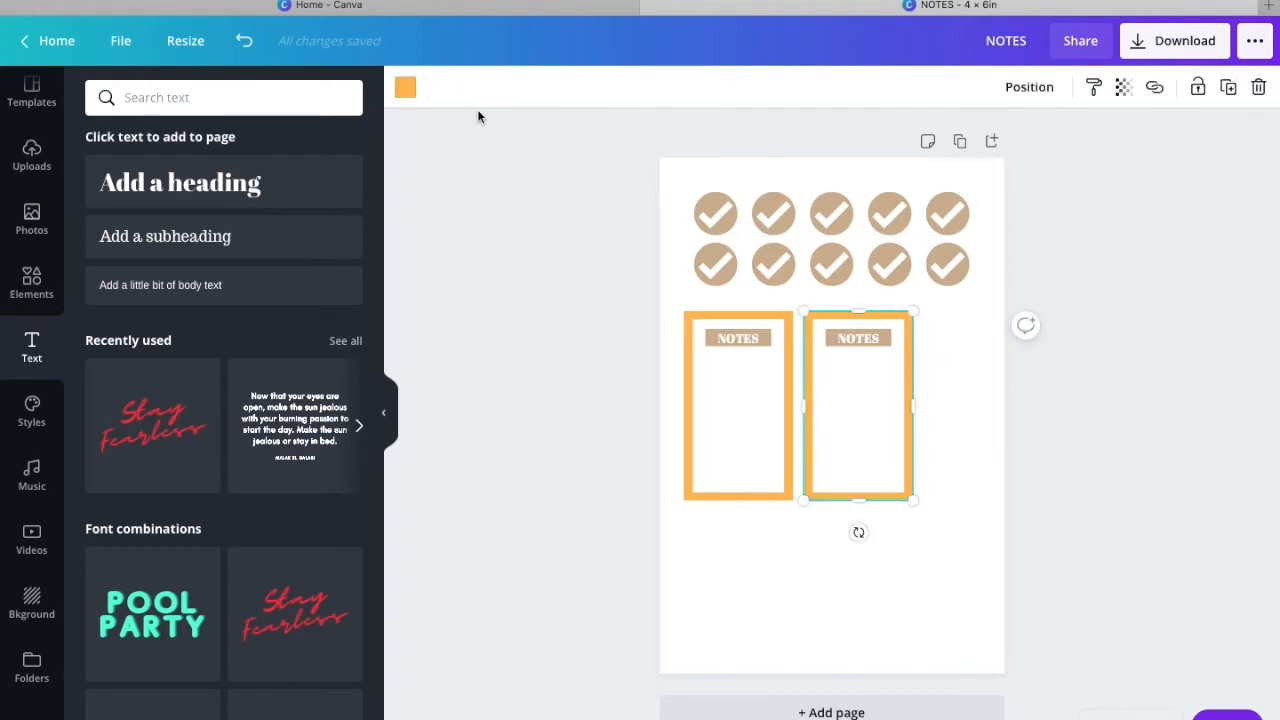
{"action": "left_click", "coordinate": [405, 87]}
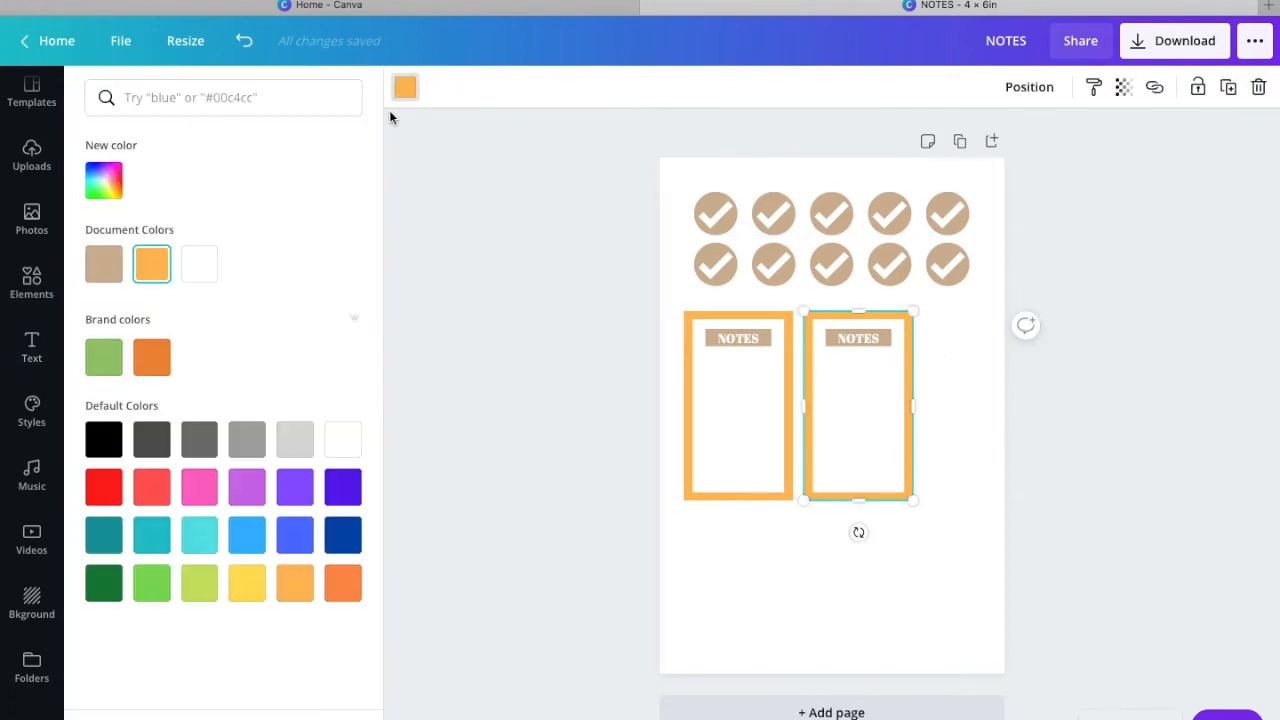
{"action": "left_click", "coordinate": [105, 268]}
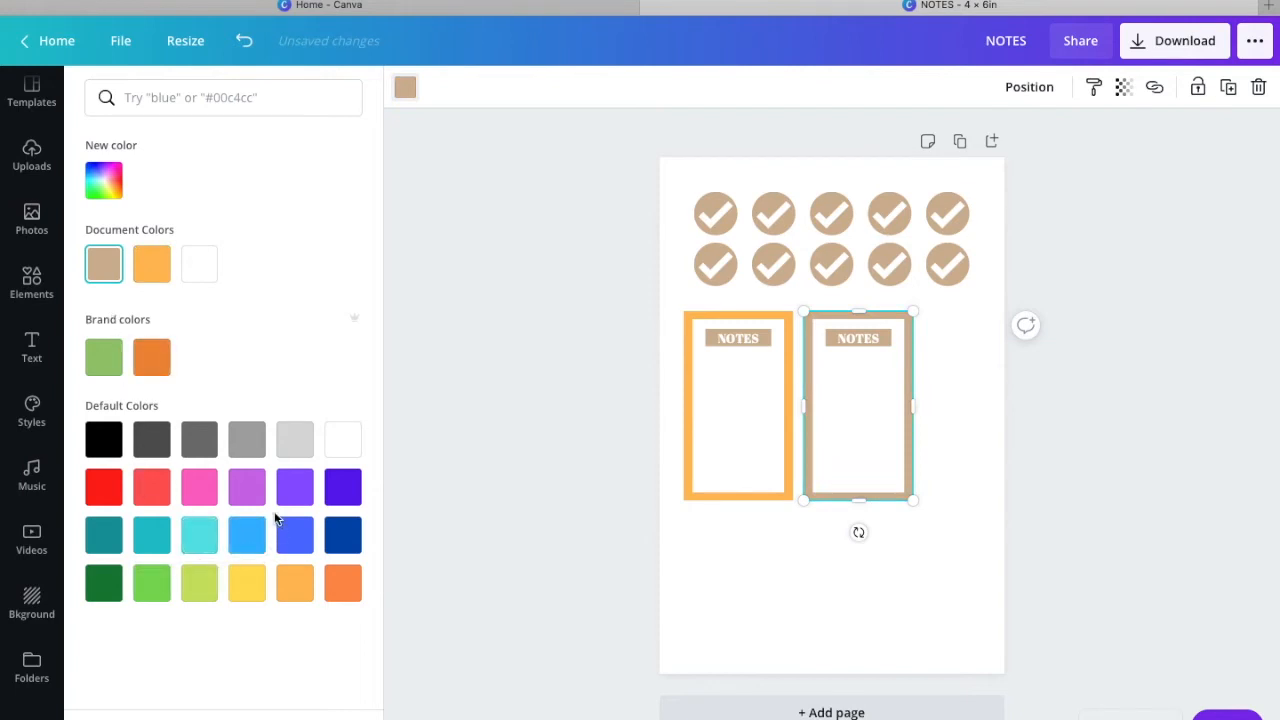
{"action": "left_click", "coordinate": [257, 596]}
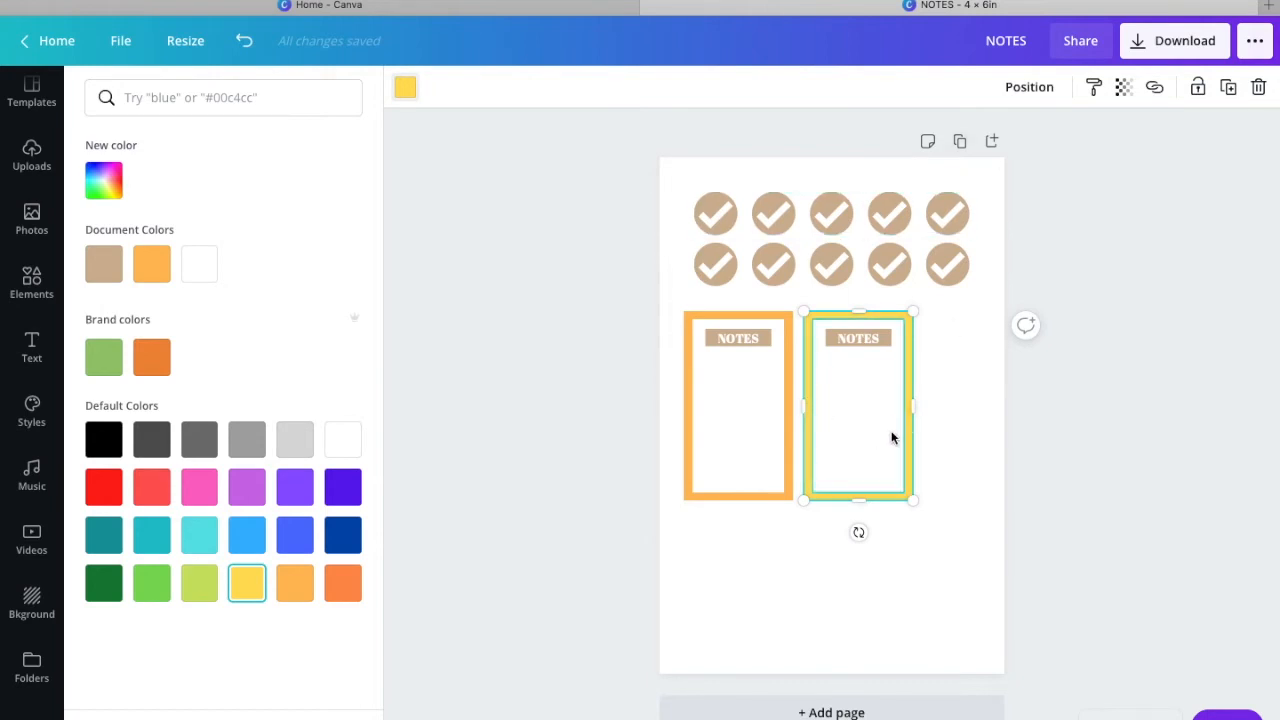
{"action": "left_click", "coordinate": [860, 372]}
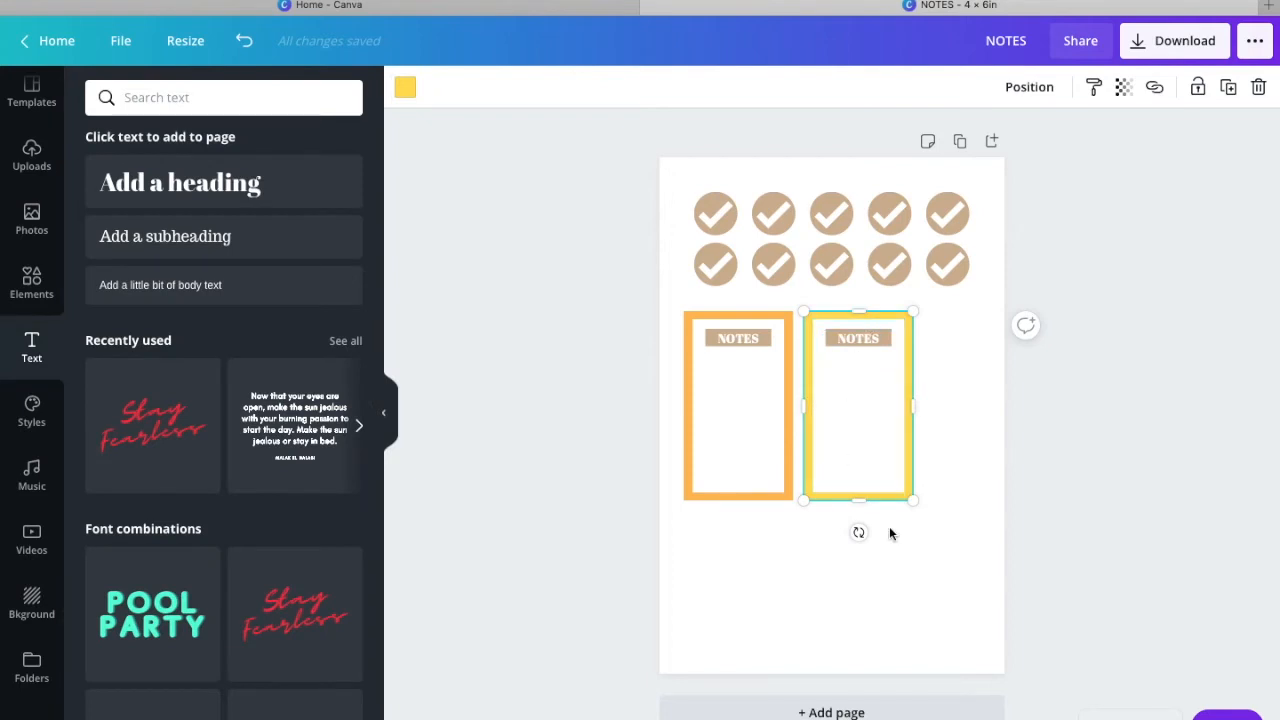
{"action": "left_click", "coordinate": [921, 614]}
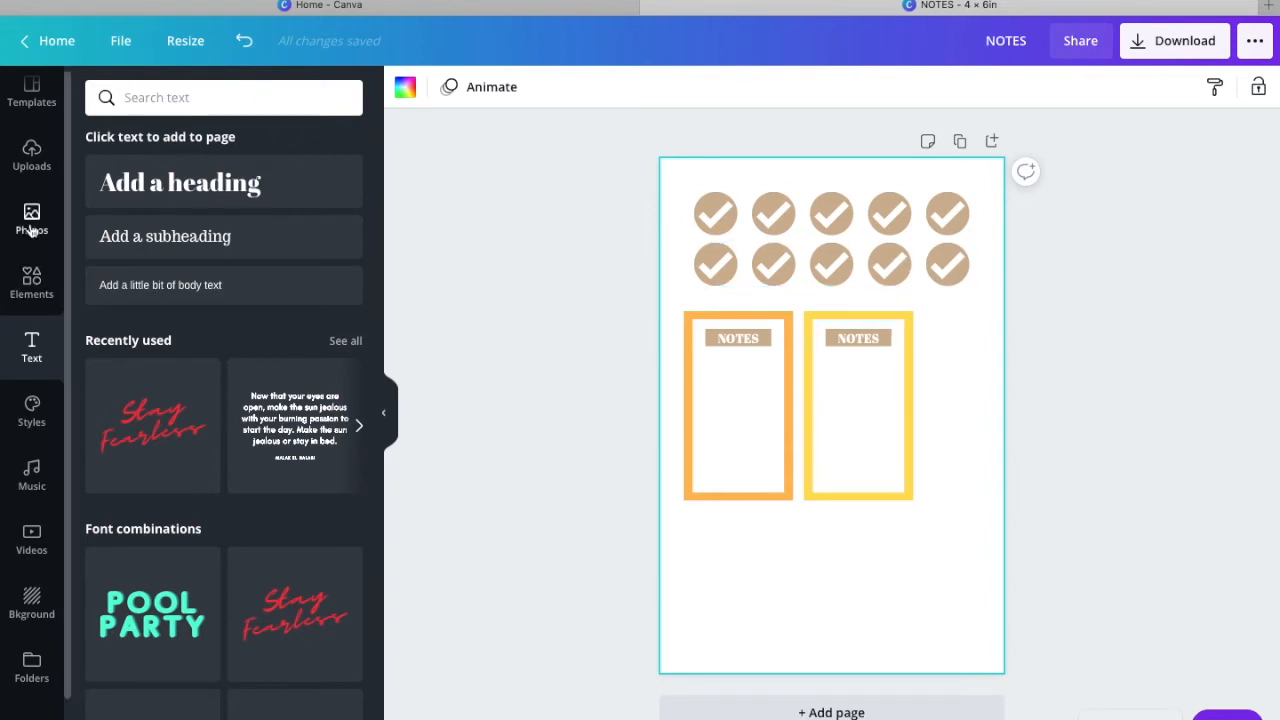
Step: Find the uploaded illustration of six women in denim outfits and add it to the page
{"action": "left_click", "coordinate": [31, 158]}
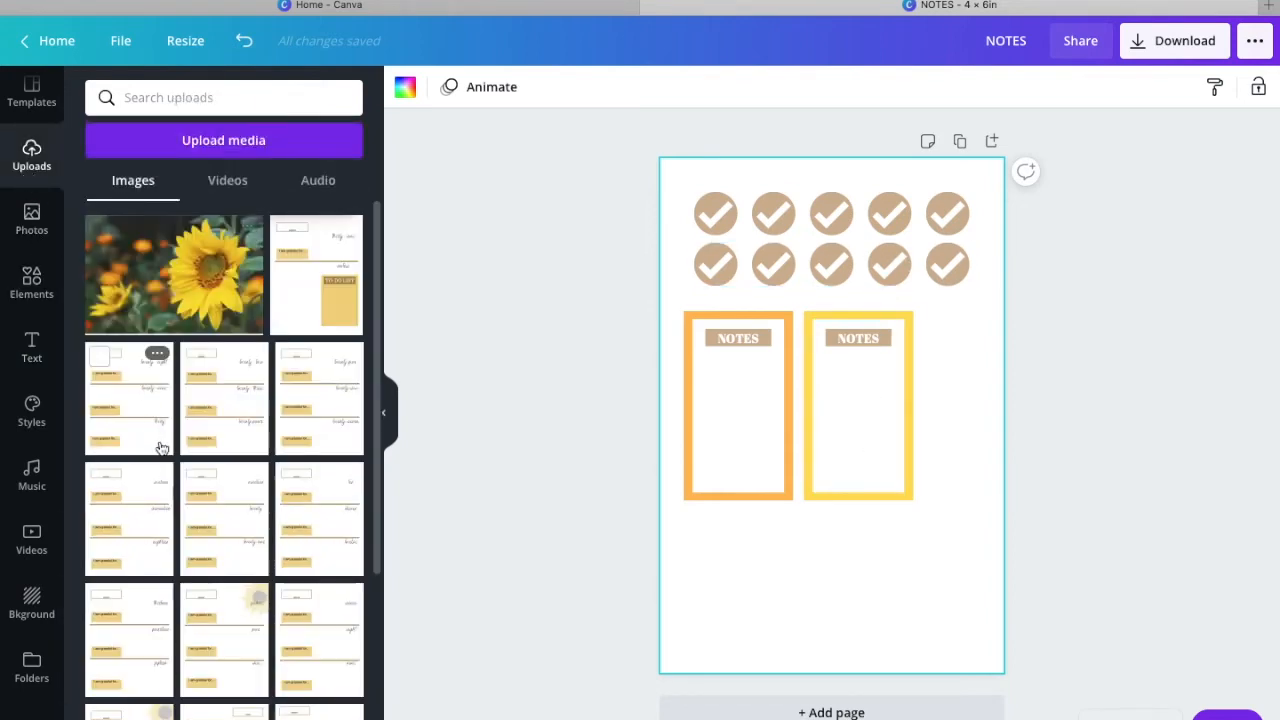
{"action": "scroll", "coordinate": [166, 470], "scroll_direction": "down", "scroll_amount": 5}
{"action": "scroll", "coordinate": [166, 470], "scroll_direction": "down", "scroll_amount": 3}
{"action": "scroll", "coordinate": [166, 470], "scroll_direction": "up", "scroll_amount": 2}
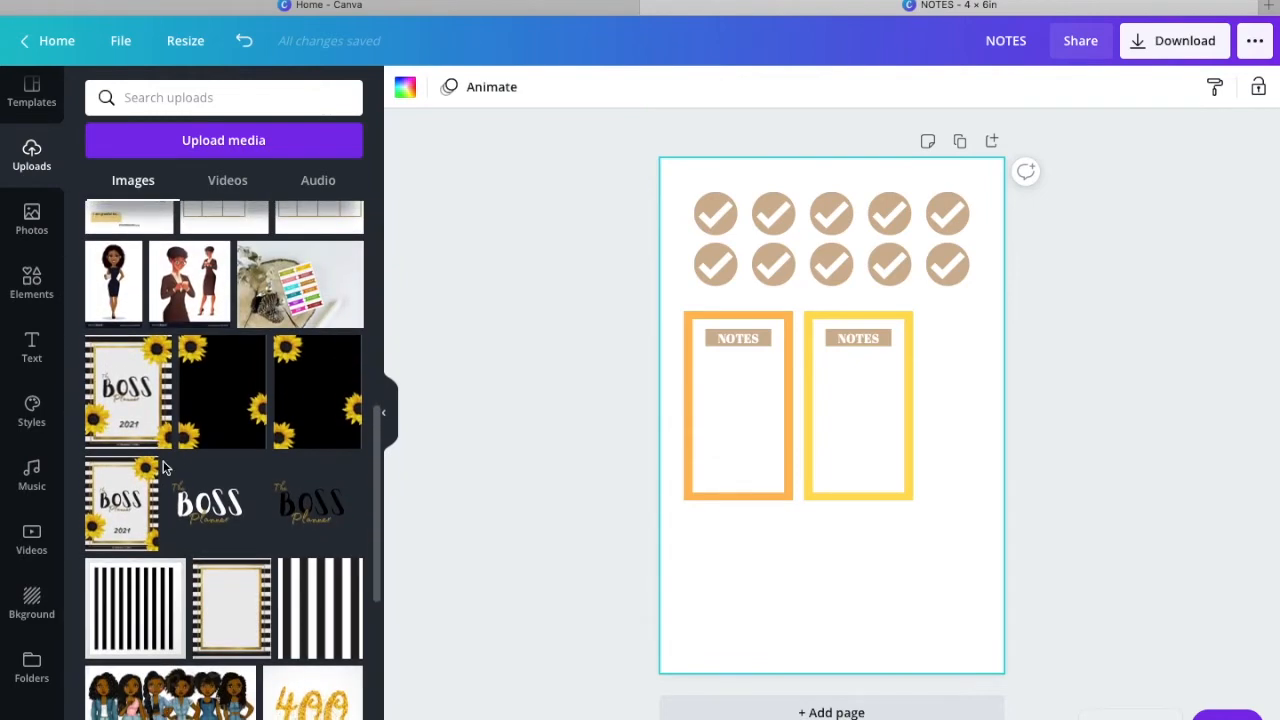
{"action": "scroll", "coordinate": [166, 467], "scroll_direction": "down", "scroll_amount": 3}
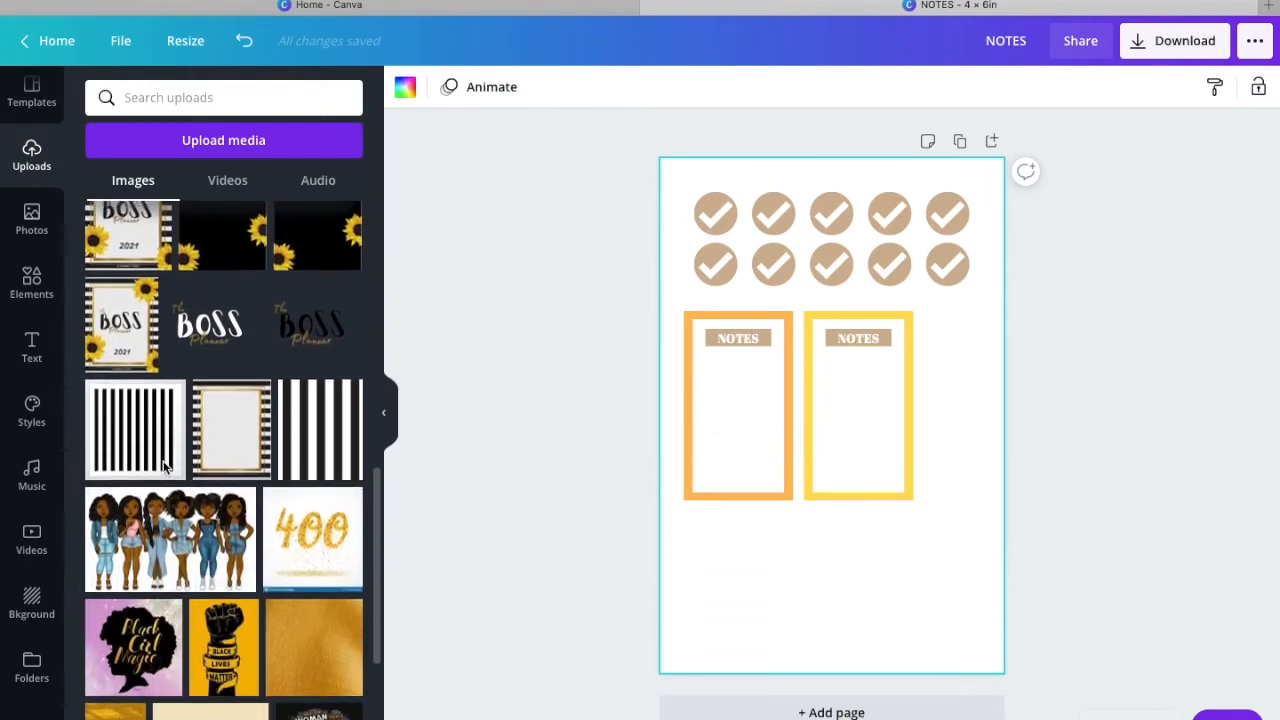
{"action": "scroll", "coordinate": [166, 467], "scroll_direction": "down", "scroll_amount": 1}
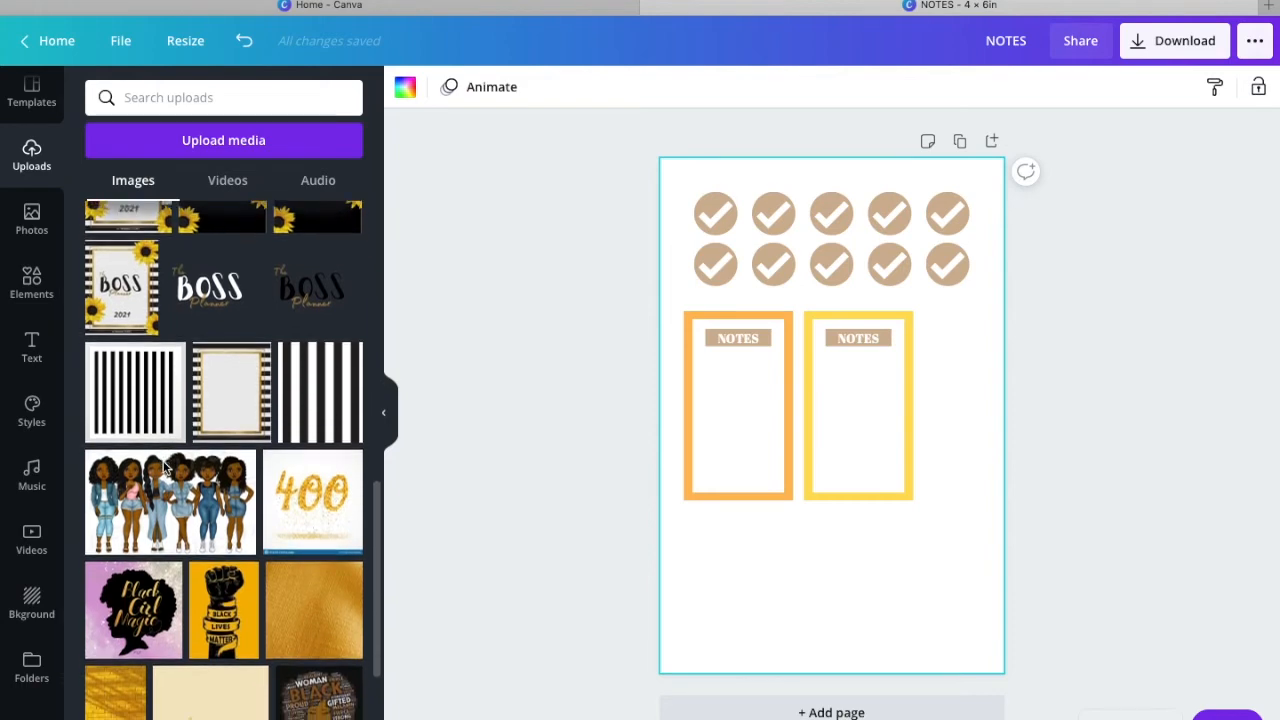
{"action": "left_click", "coordinate": [170, 510]}
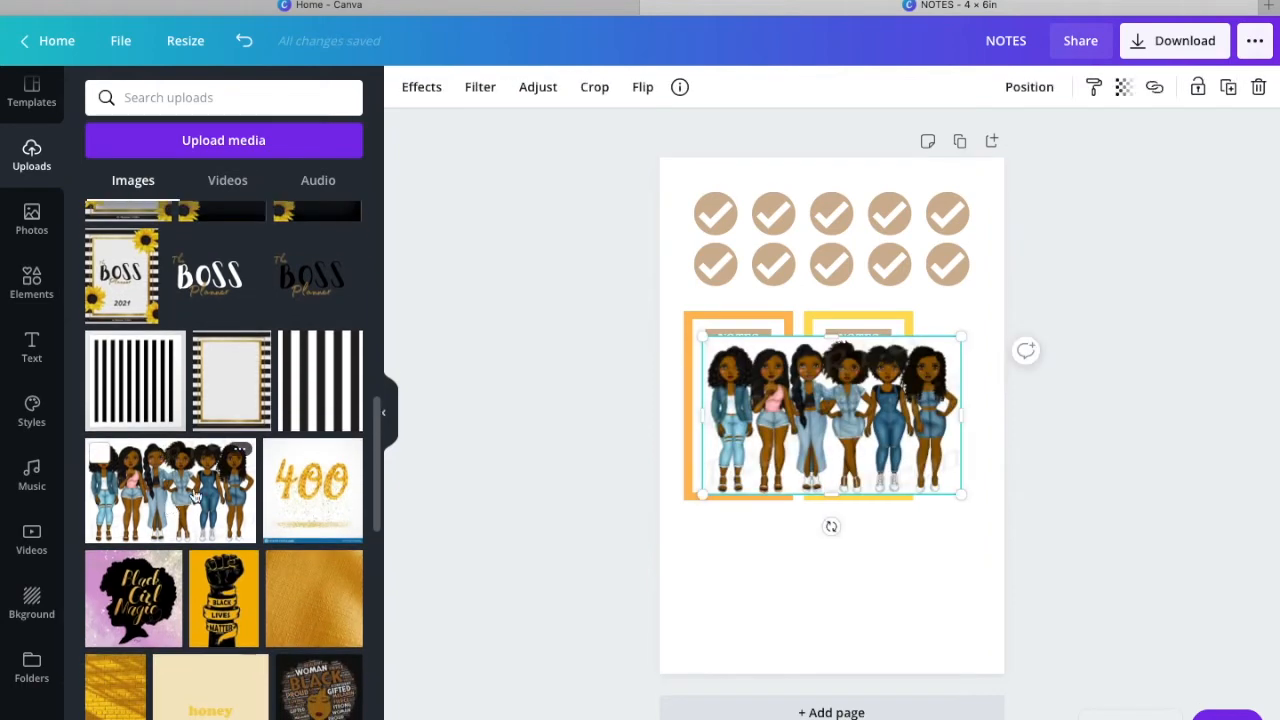
Step: Shrink the illustration of the six women to just over half its width and place it in the page's lower-right corner, below the boxes
{"action": "left_click_drag", "start_coordinate": [843, 410], "coordinate": [855, 578]}
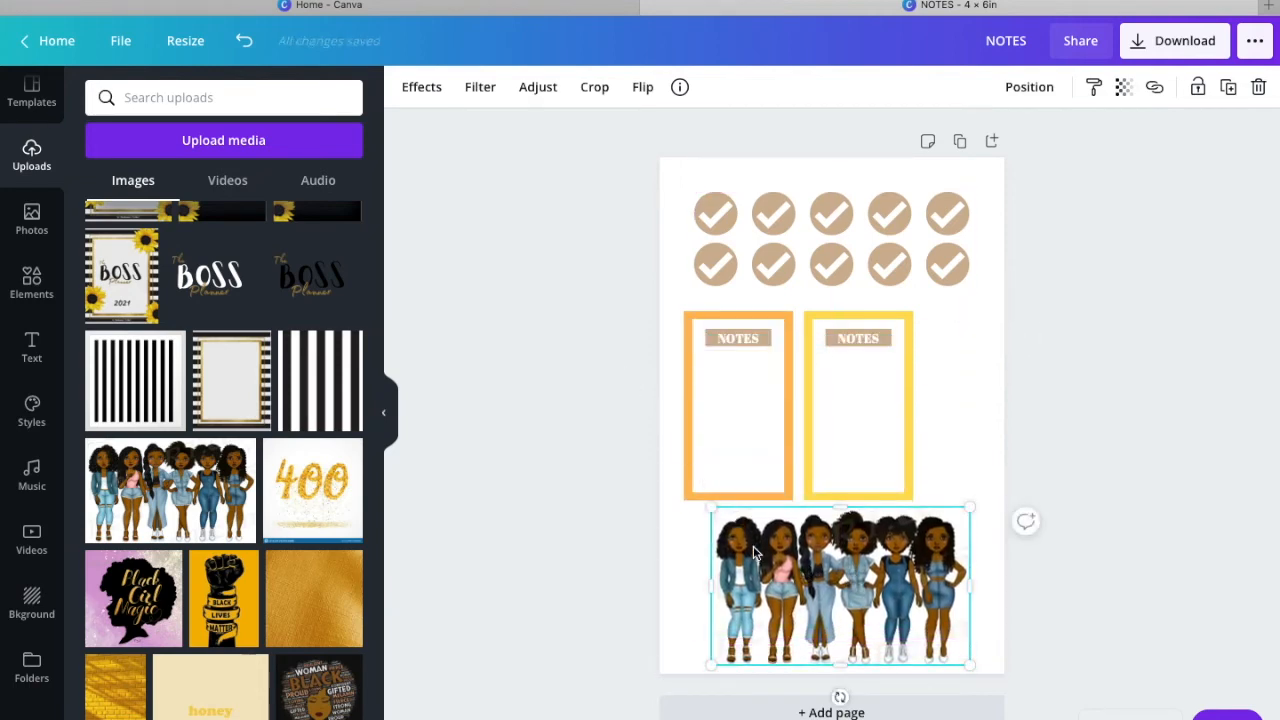
{"action": "left_click_drag", "start_coordinate": [712, 508], "coordinate": [837, 544]}
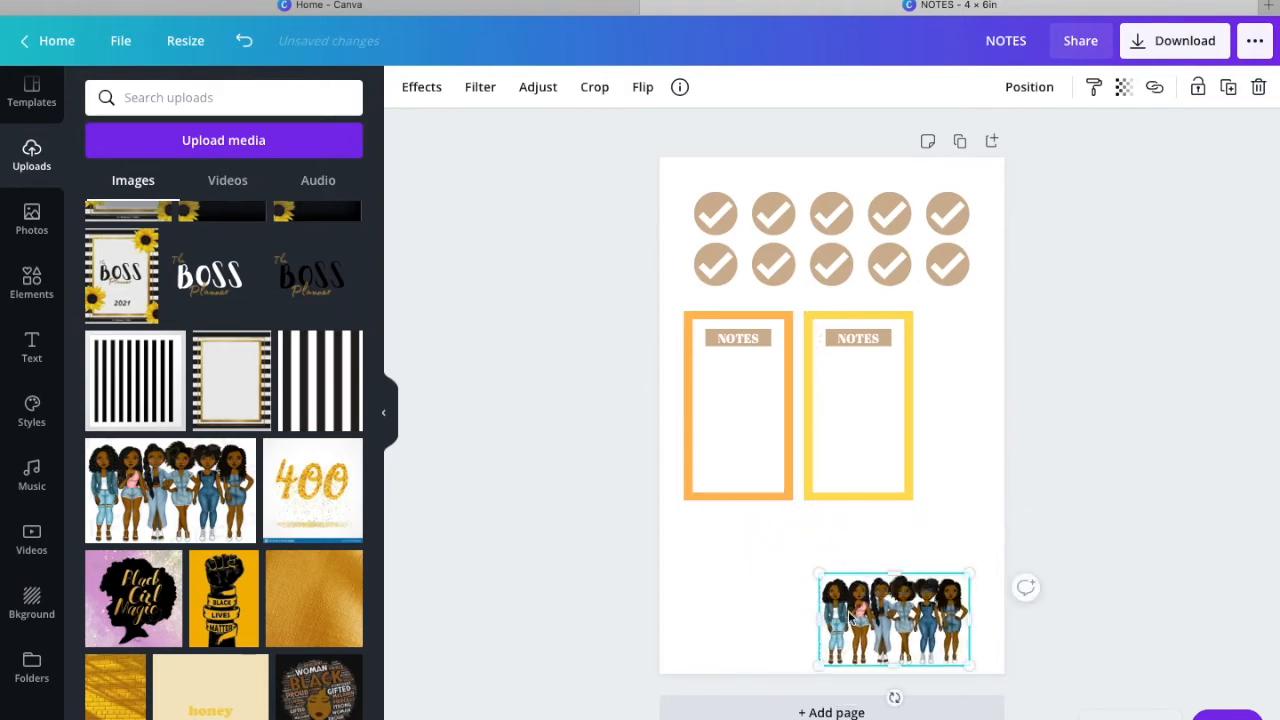
{"action": "left_click_drag", "start_coordinate": [858, 615], "coordinate": [893, 606]}
{"action": "left_click", "coordinate": [1033, 454]}
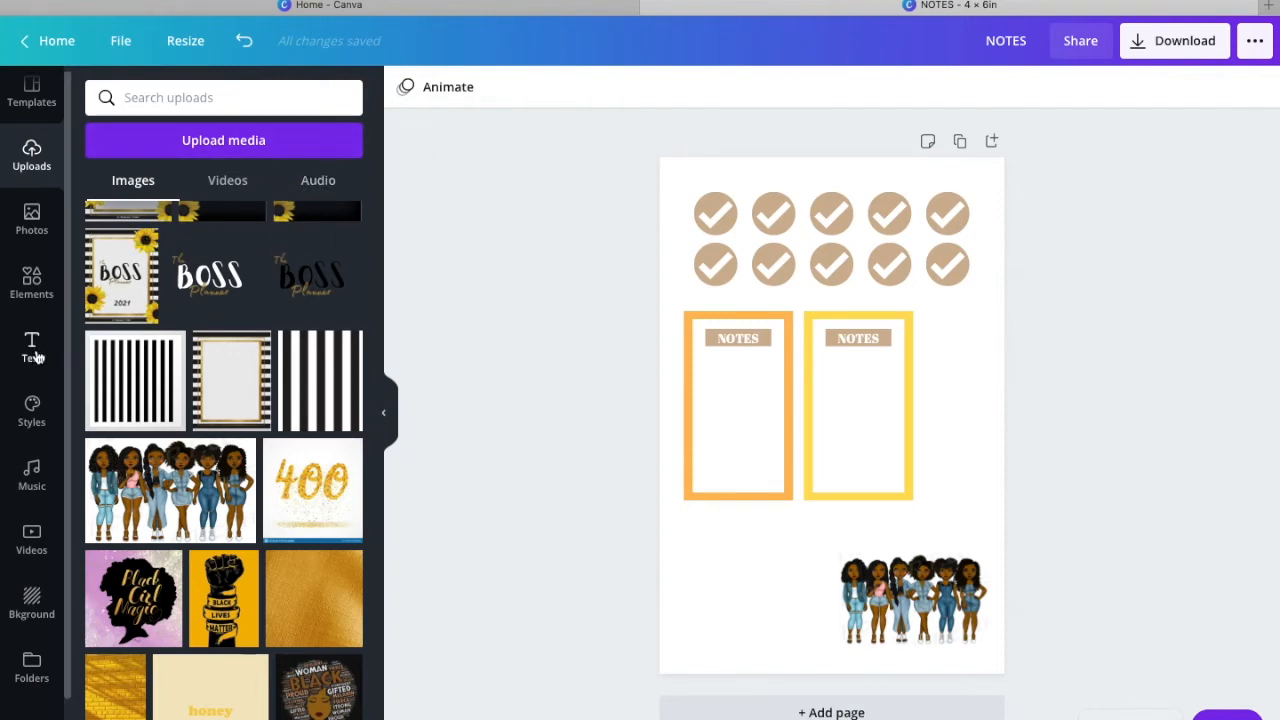
Step: Search the graphic elements for BANNER and look through the results for a suitable sticker shape
{"action": "scroll", "coordinate": [33, 352], "scroll_direction": "down", "scroll_amount": 1}
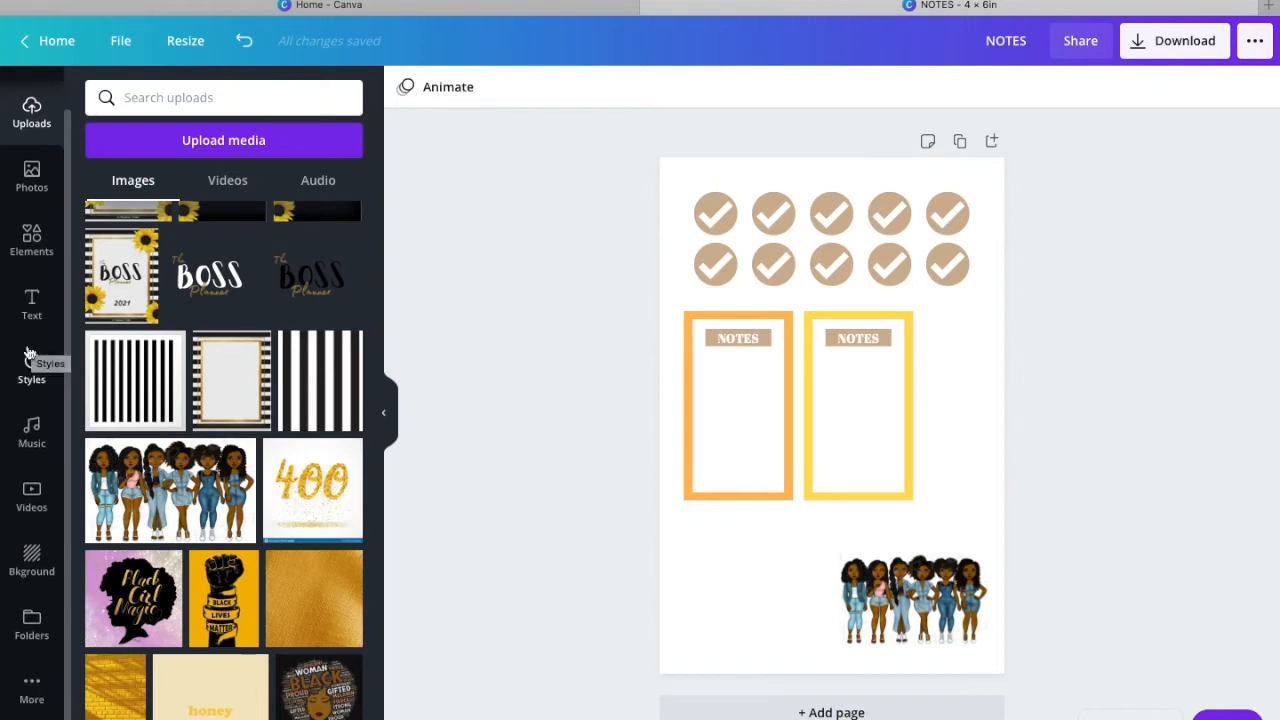
{"action": "left_click", "coordinate": [31, 240]}
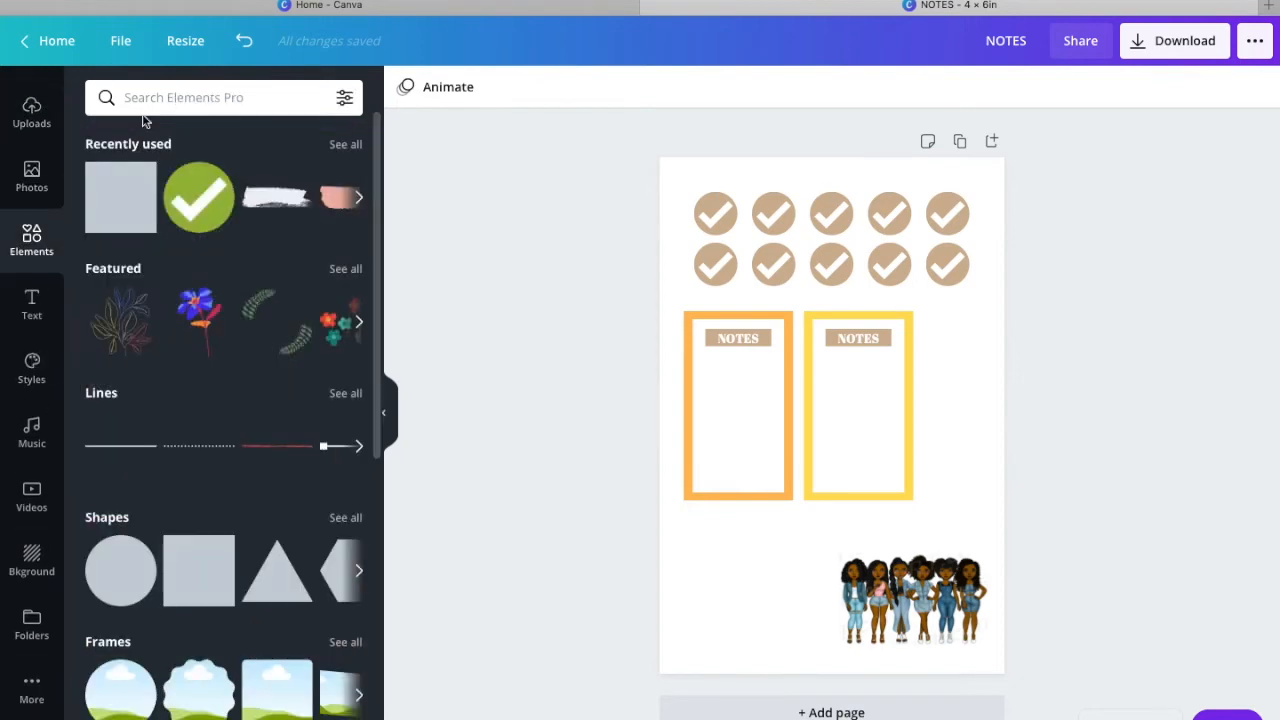
{"action": "left_click", "coordinate": [142, 98]}
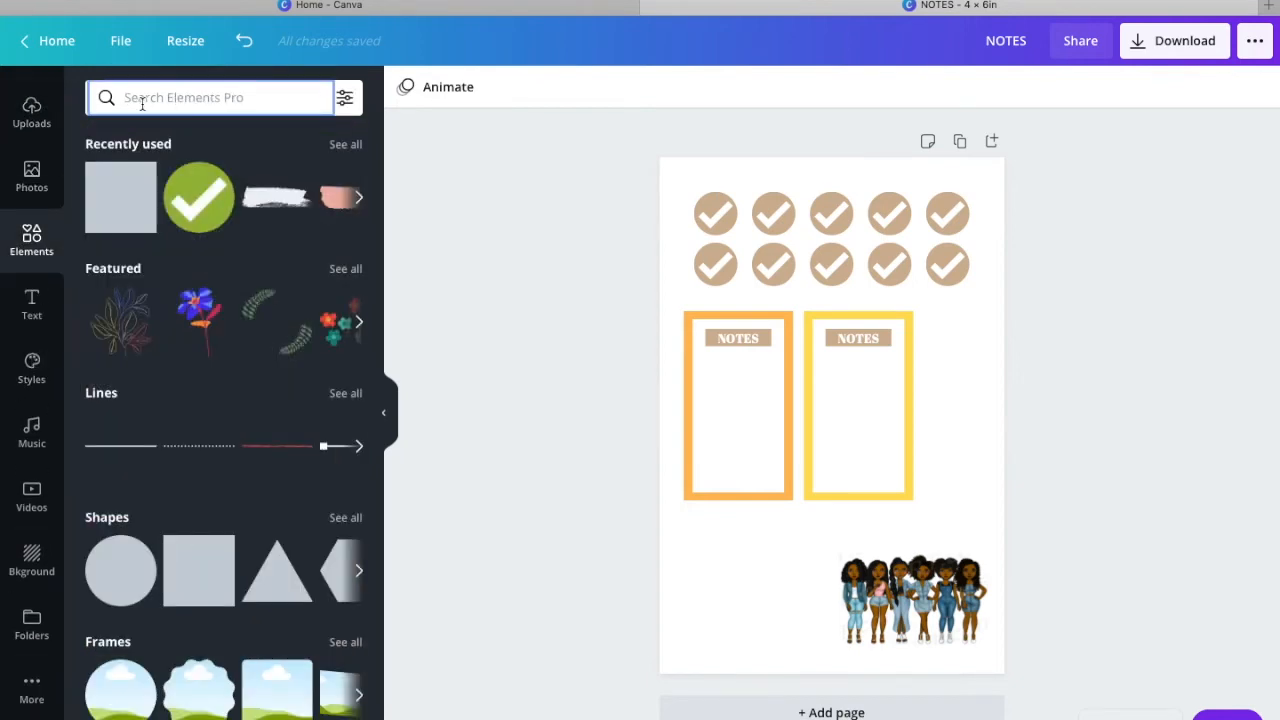
{"action": "type", "text": "BANNER"}
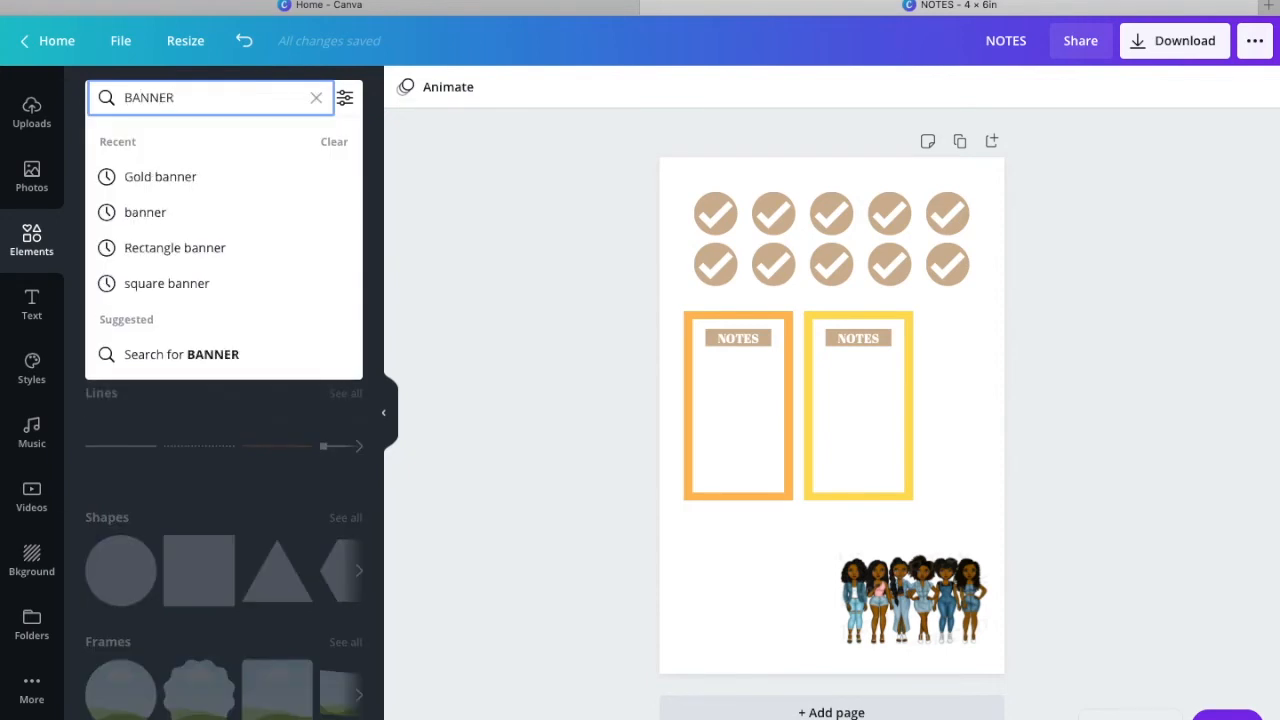
{"action": "key", "text": "Return"}
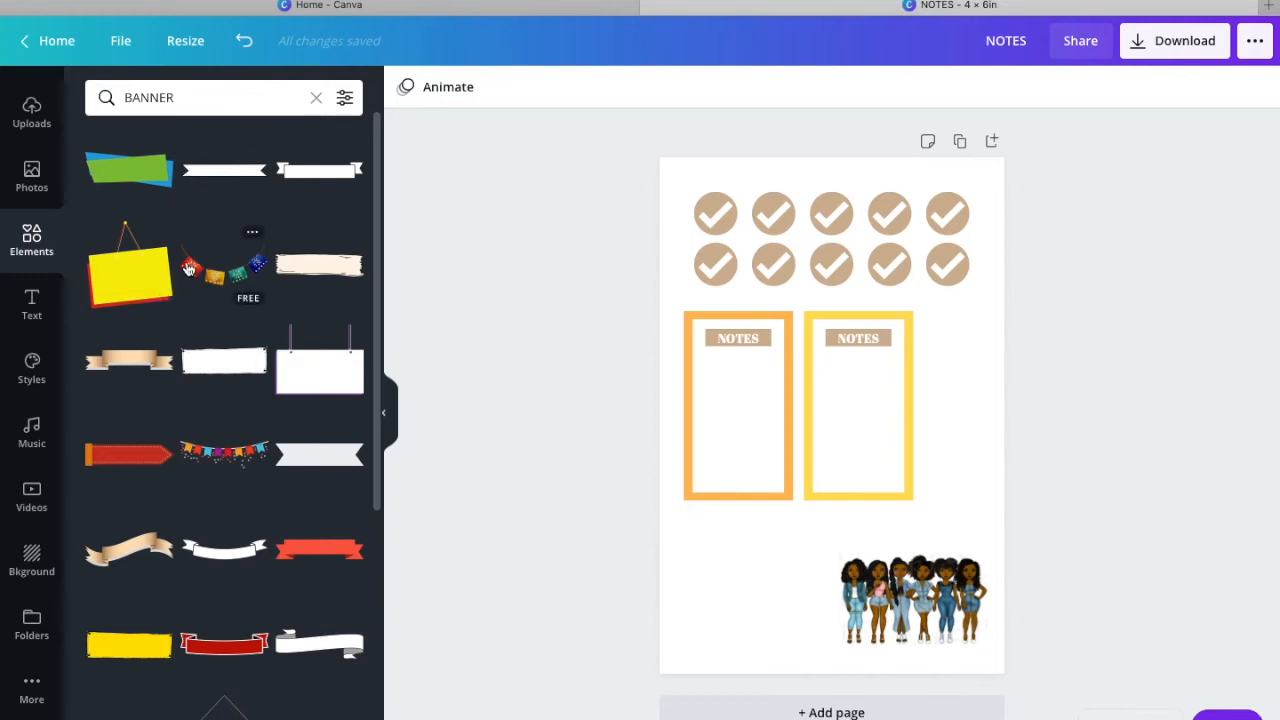
{"action": "left_click", "coordinate": [186, 110]}
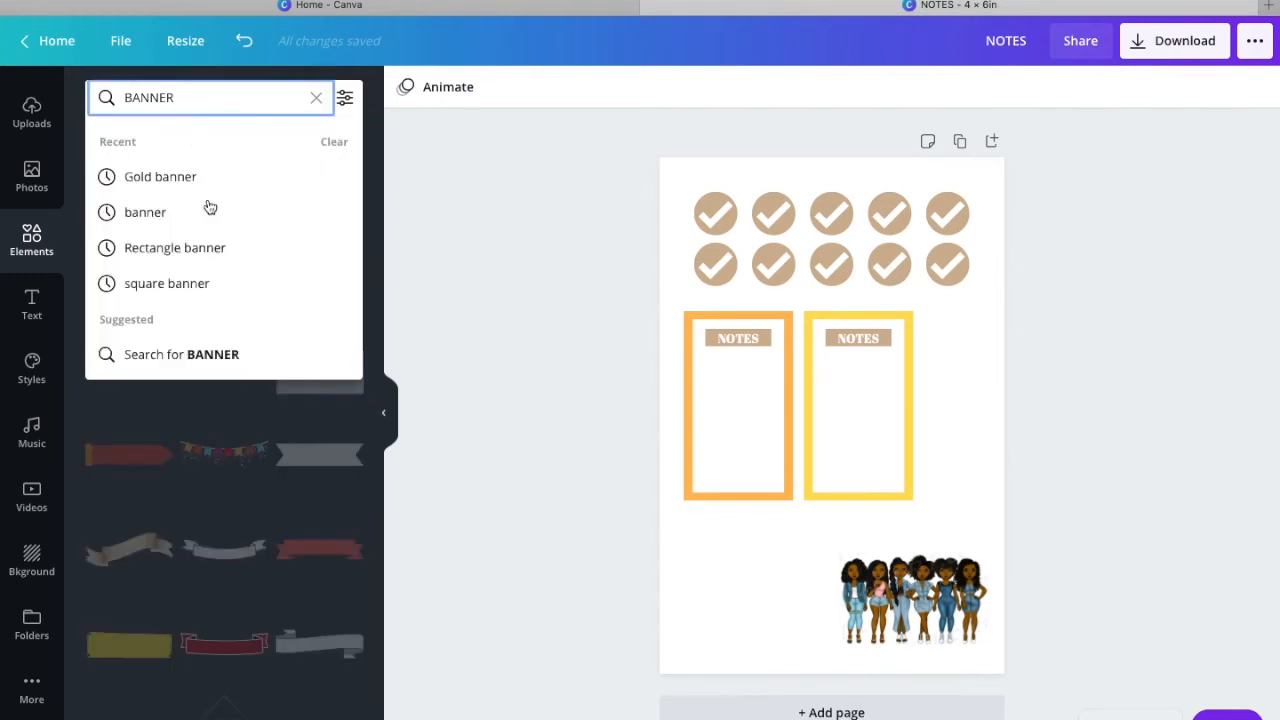
{"action": "left_click", "coordinate": [462, 379]}
{"action": "scroll", "coordinate": [230, 530], "scroll_direction": "down", "scroll_amount": 2}
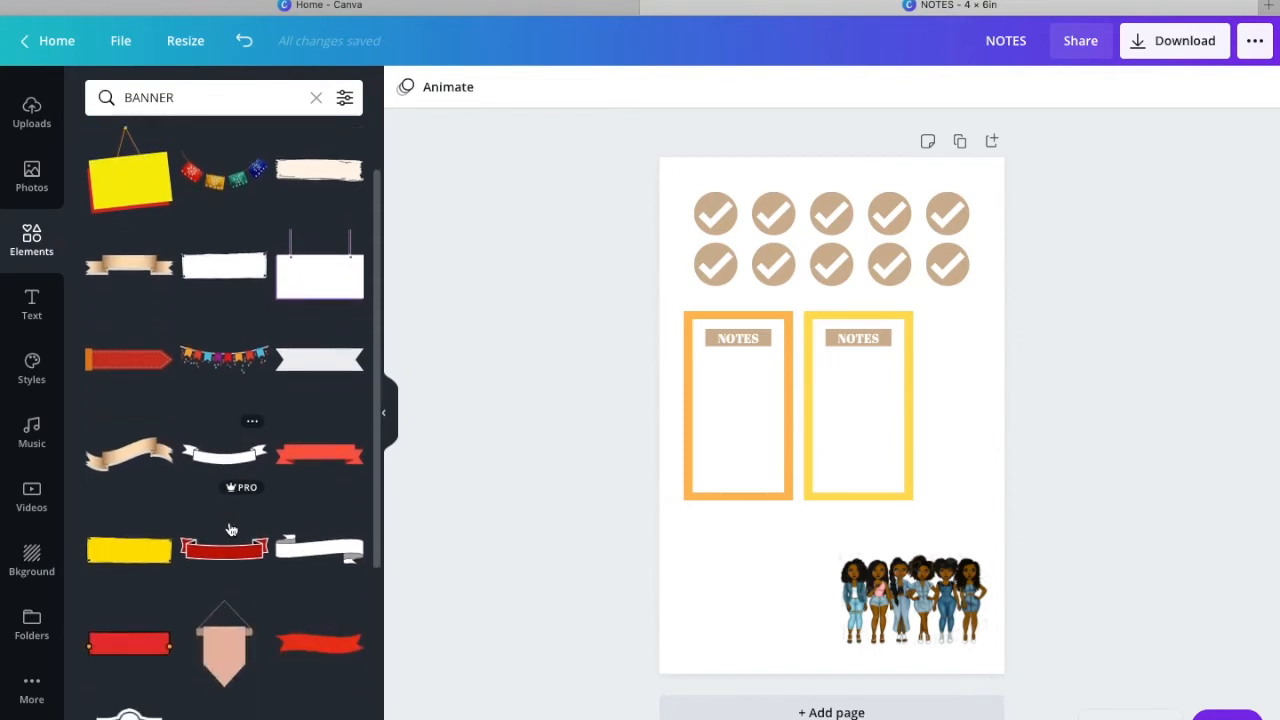
{"action": "scroll", "coordinate": [230, 530], "scroll_direction": "down", "scroll_amount": 3}
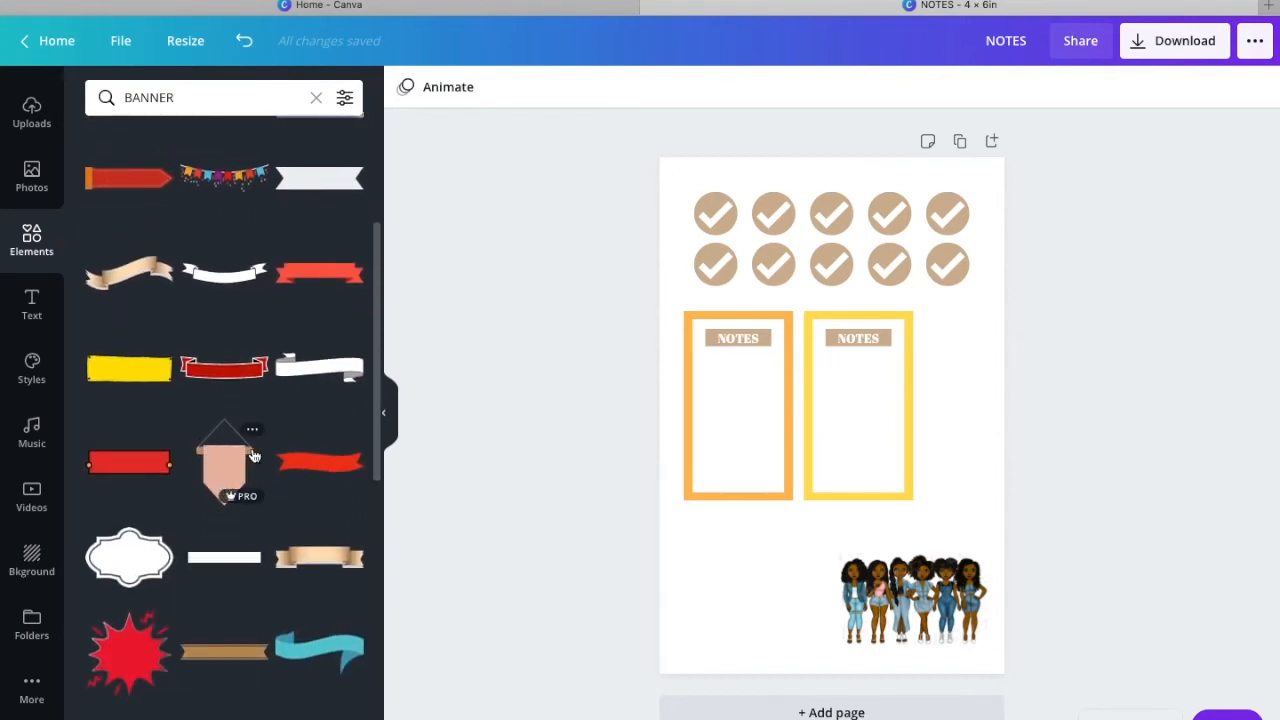
Step: Browse the full Shapes collection and add the square banner shape with a pointed bottom to the page
{"action": "left_click", "coordinate": [17, 250]}
{"action": "scroll", "coordinate": [210, 480], "scroll_direction": "down", "scroll_amount": 1}
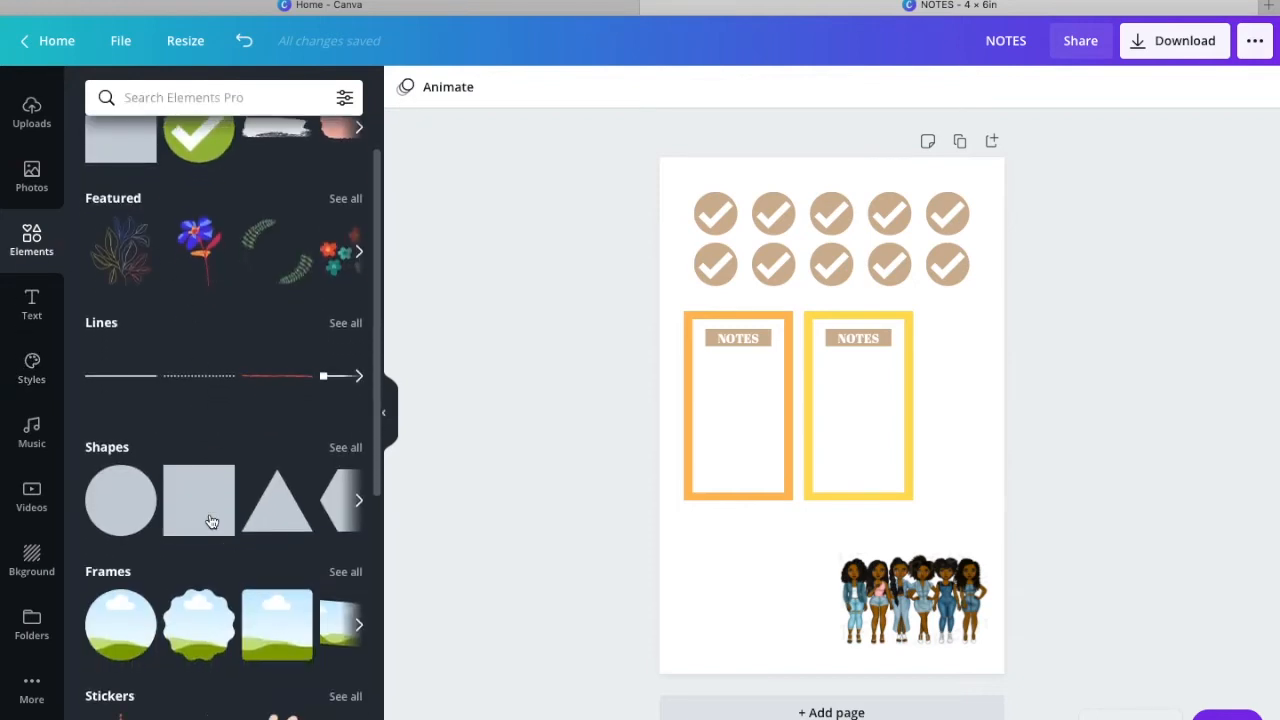
{"action": "left_click", "coordinate": [360, 508]}
{"action": "left_click", "coordinate": [347, 455]}
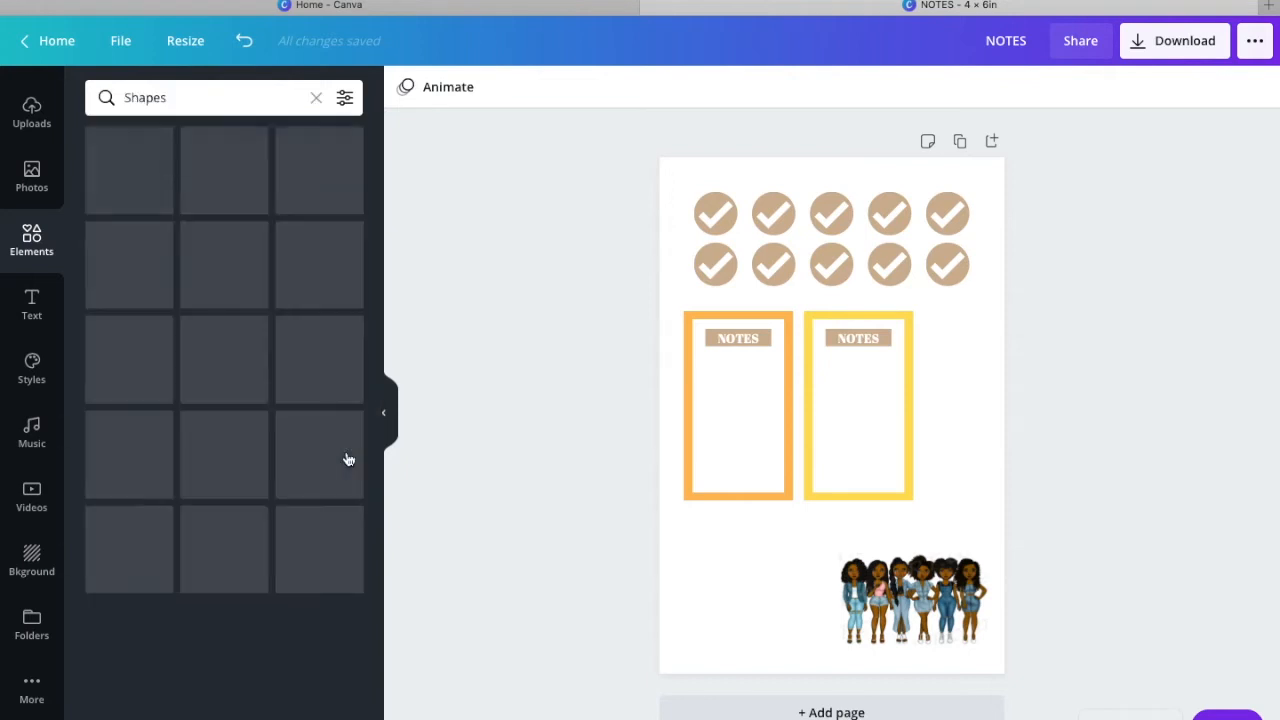
{"action": "scroll", "coordinate": [263, 514], "scroll_direction": "down", "scroll_amount": 3}
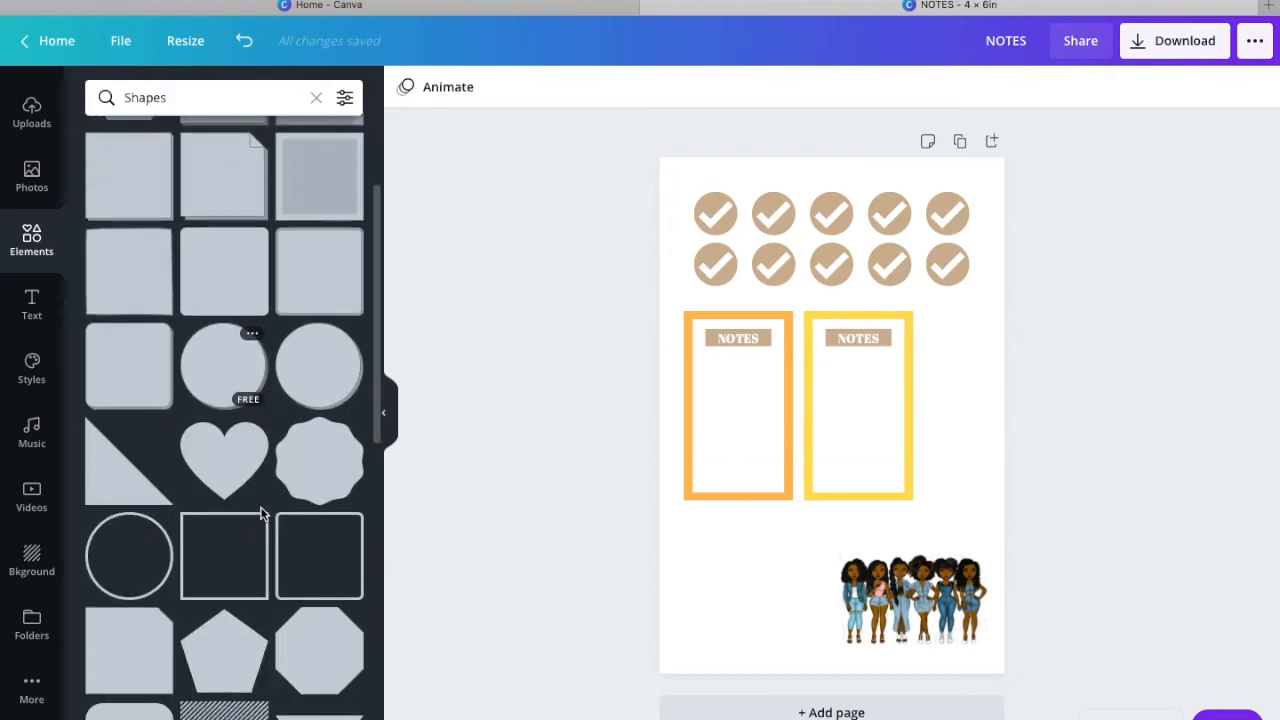
{"action": "scroll", "coordinate": [263, 514], "scroll_direction": "down", "scroll_amount": 2}
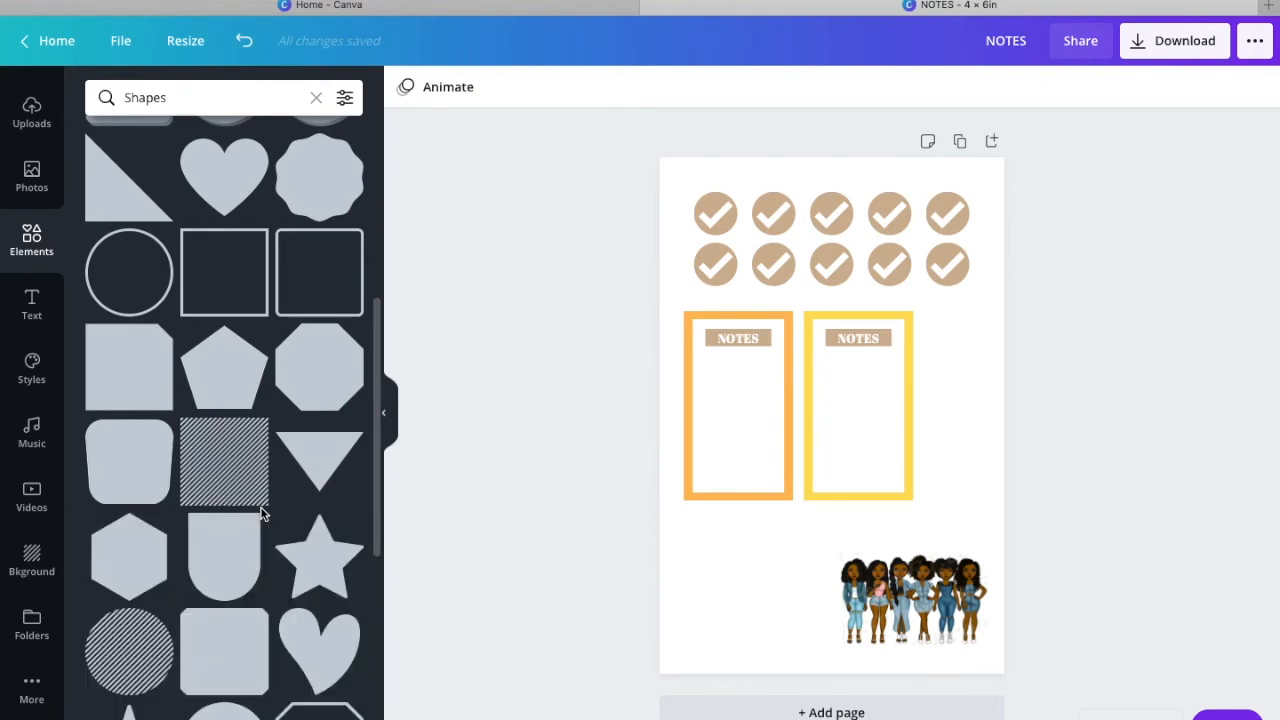
{"action": "scroll", "coordinate": [263, 514], "scroll_direction": "down", "scroll_amount": 1}
{"action": "scroll", "coordinate": [263, 514], "scroll_direction": "down", "scroll_amount": 4}
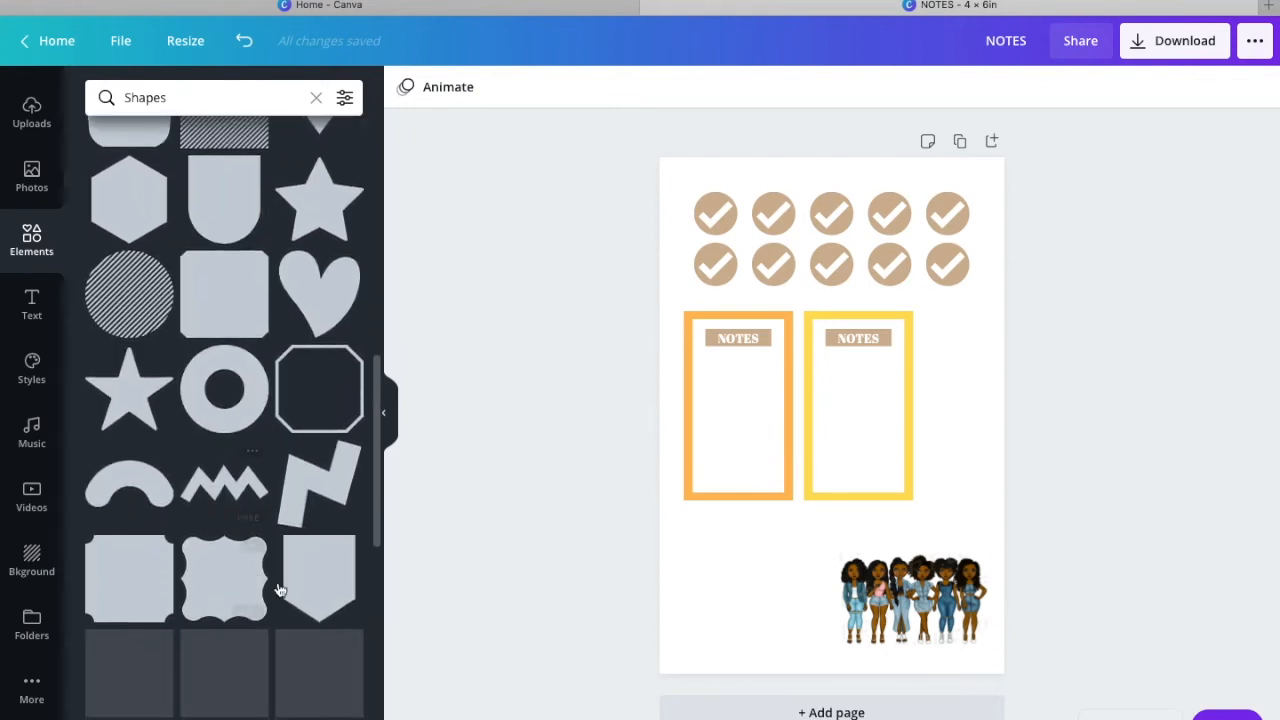
{"action": "left_click", "coordinate": [307, 603]}
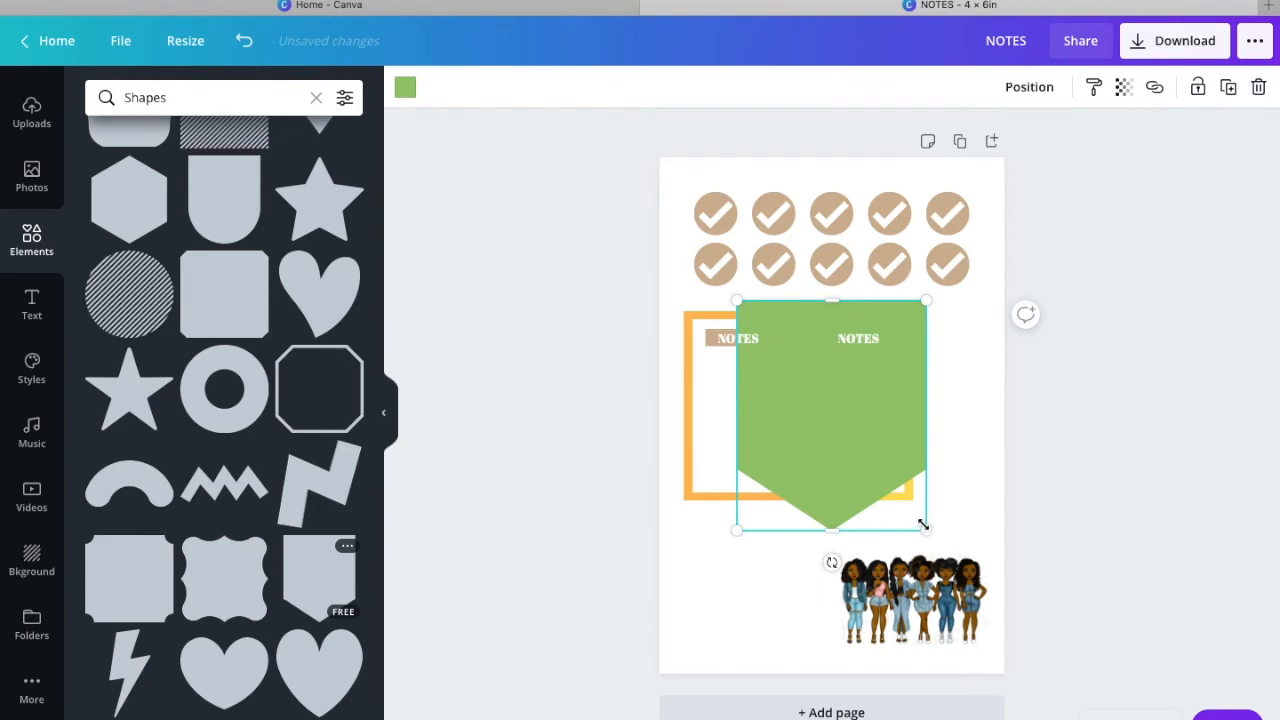
Step: Shrink the green pointed shape to a small tag, rotate it to point right, and place it beside the yellow NOTES box's upper end
{"action": "left_click_drag", "start_coordinate": [923, 525], "coordinate": [836, 343]}
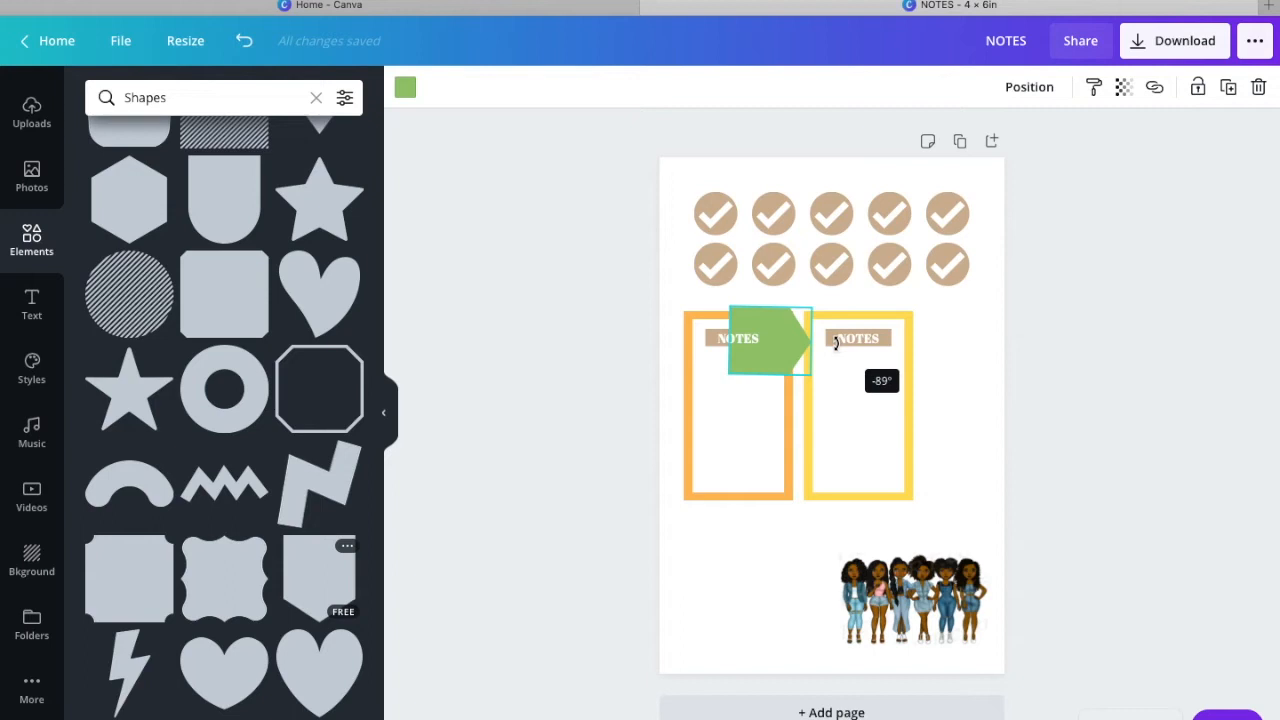
{"action": "left_click_drag", "start_coordinate": [836, 343], "coordinate": [836, 343]}
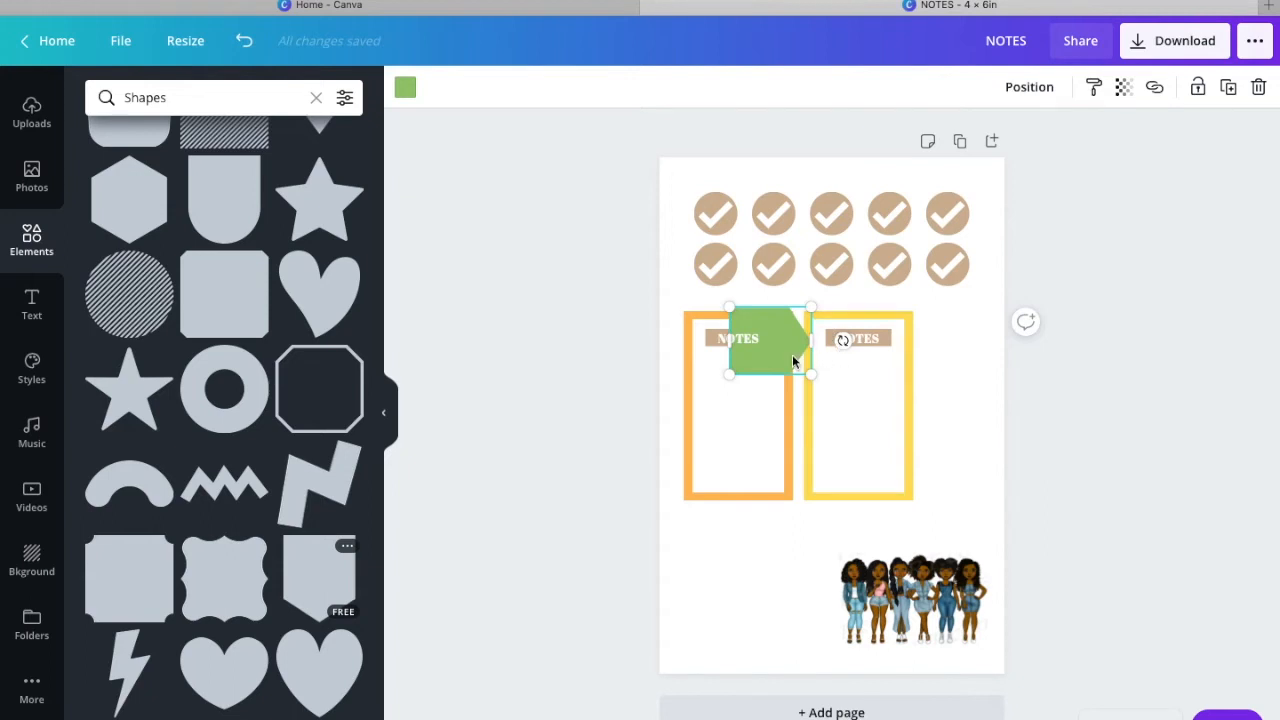
{"action": "left_click_drag", "start_coordinate": [842, 342], "coordinate": [738, 550]}
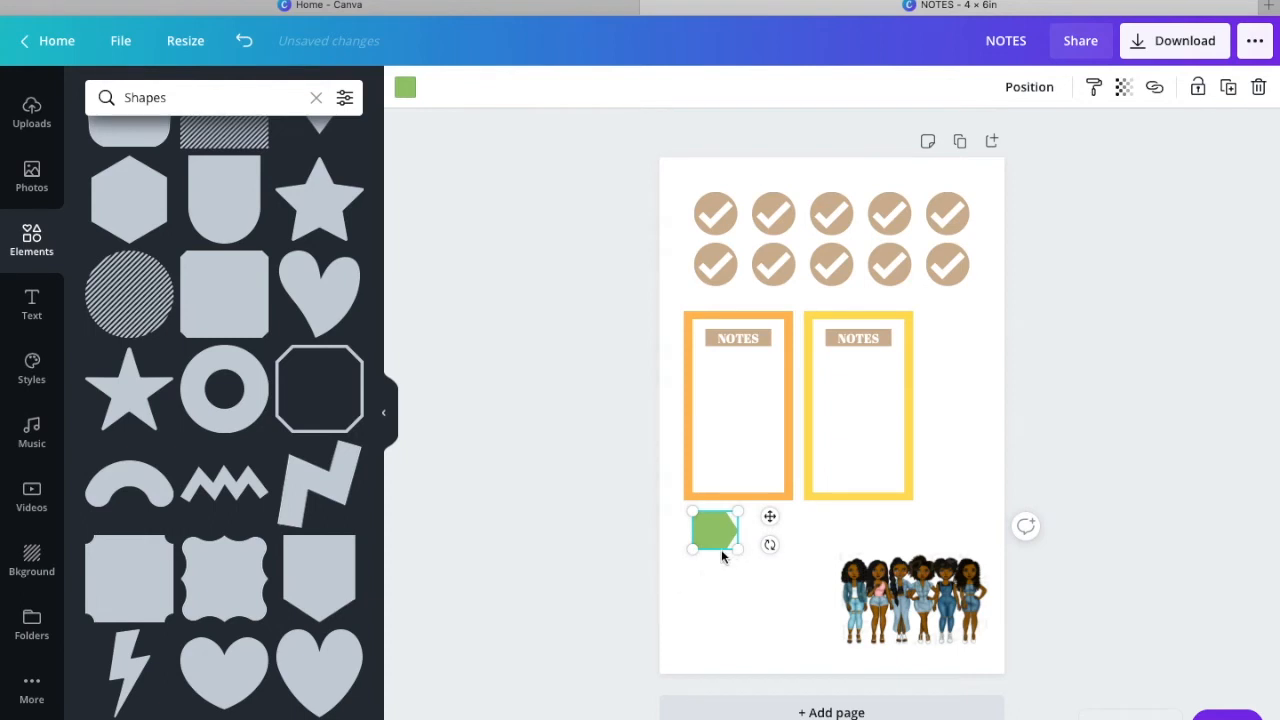
{"action": "left_click_drag", "start_coordinate": [736, 549], "coordinate": [943, 334]}
{"action": "left_click_drag", "start_coordinate": [766, 437], "coordinate": [757, 434]}
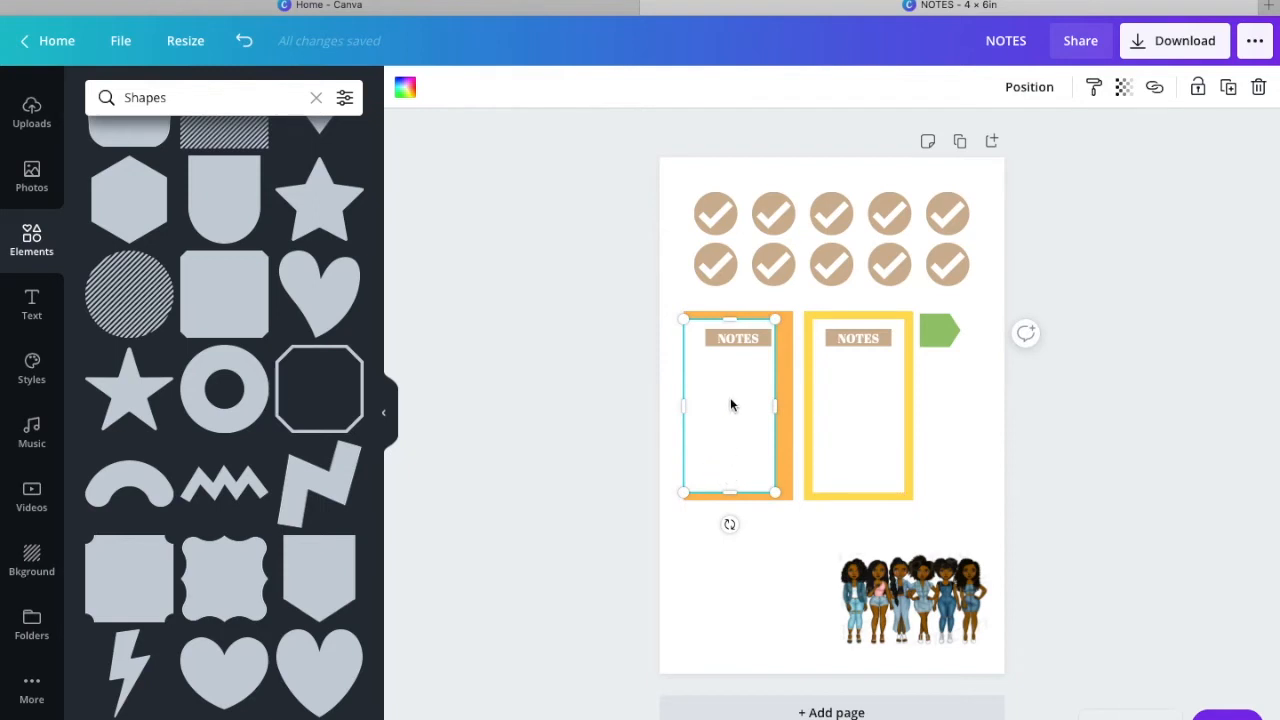
{"action": "left_click", "coordinate": [243, 41]}
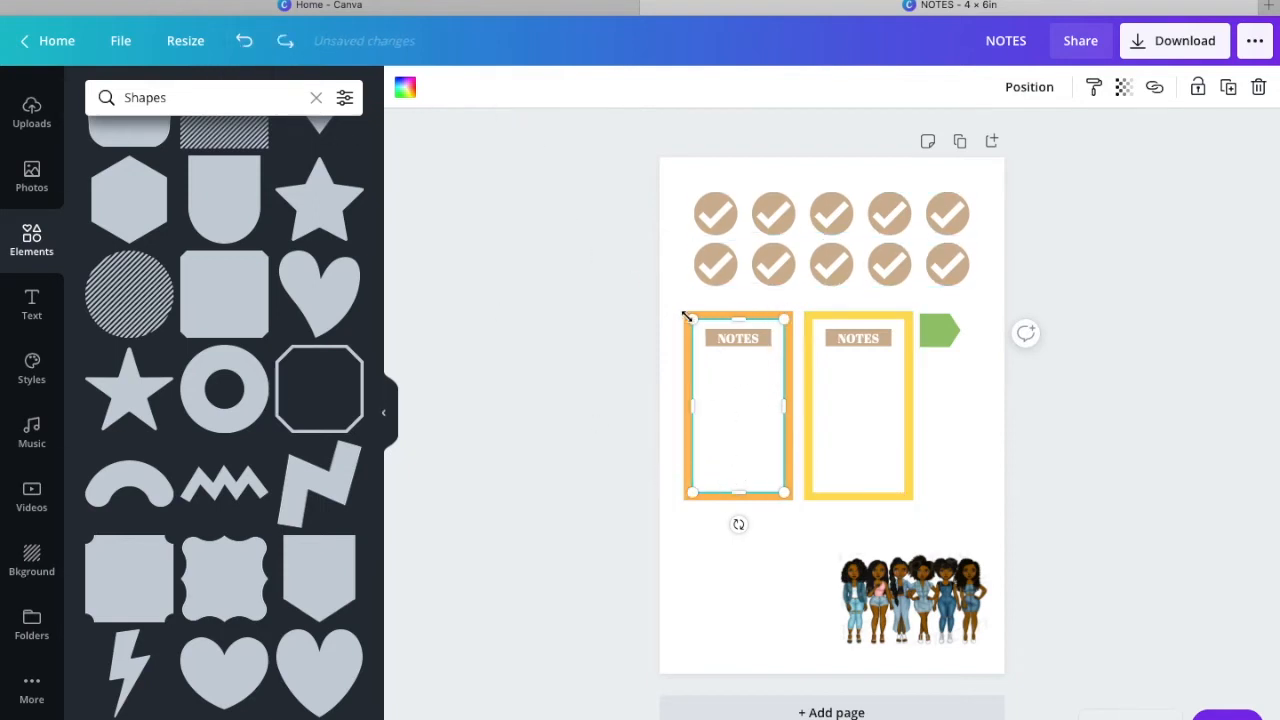
{"action": "left_click_drag", "start_coordinate": [692, 317], "coordinate": [697, 329]}
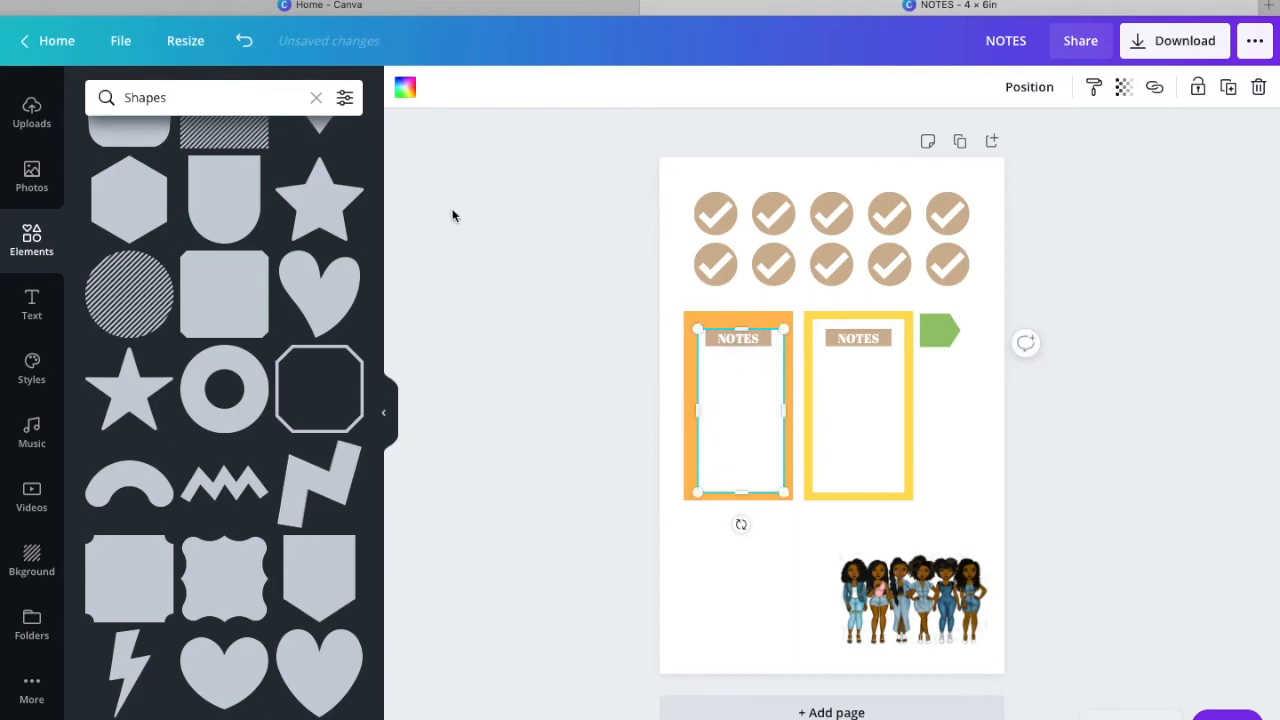
{"action": "left_click", "coordinate": [243, 41]}
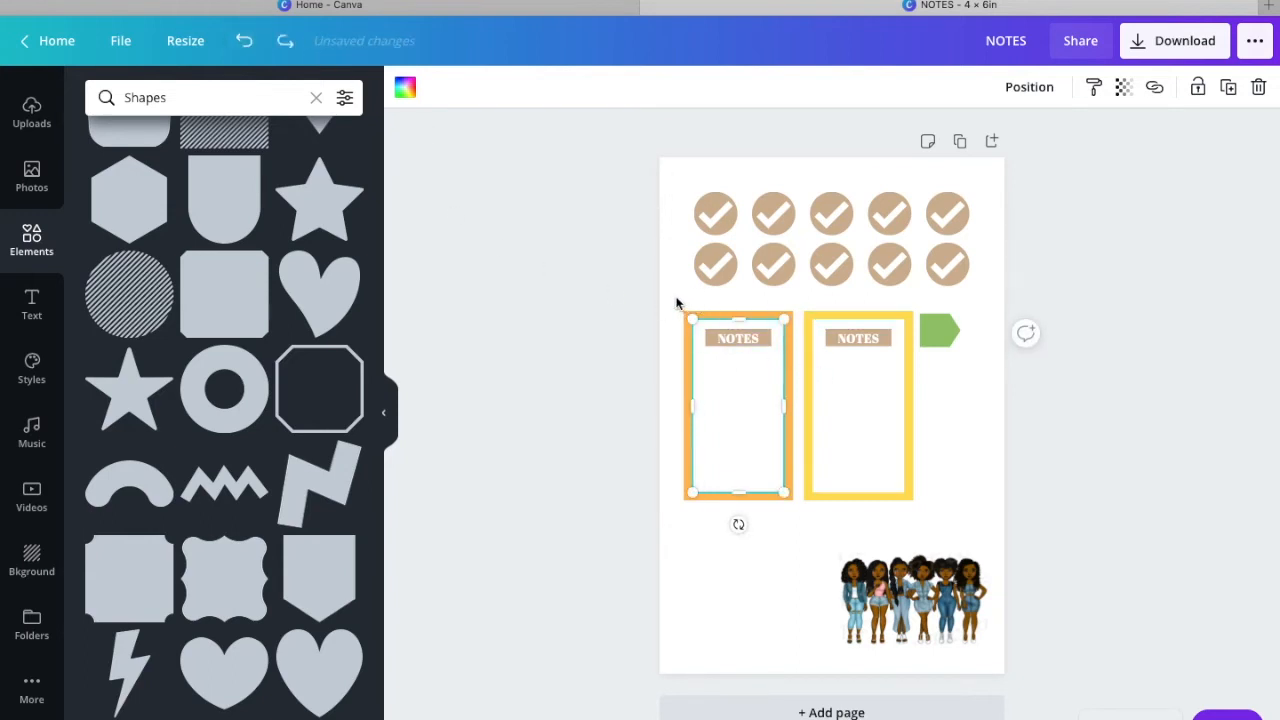
Step: Group all parts of the orange NOTES box and shift it slightly left toward the page edge
{"action": "left_click_drag", "start_coordinate": [676, 303], "coordinate": [798, 510]}
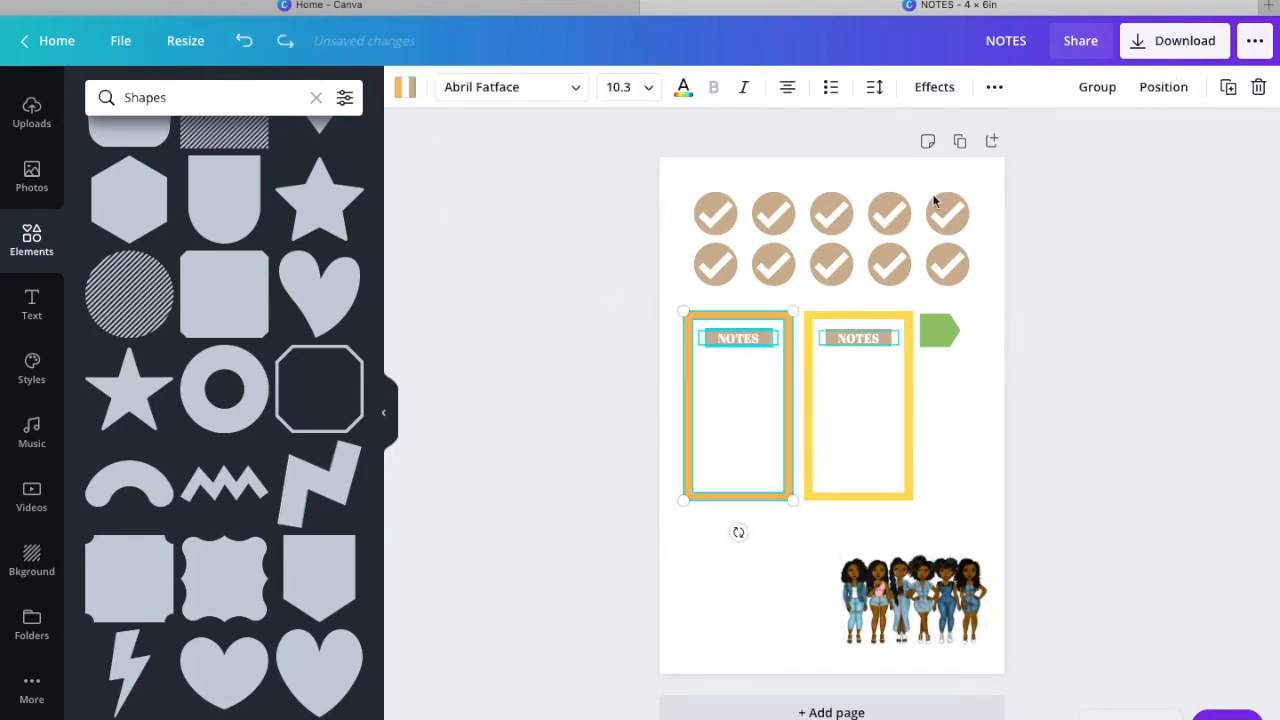
{"action": "left_click", "coordinate": [1090, 90]}
{"action": "left_click_drag", "start_coordinate": [745, 400], "coordinate": [736, 392]}
Step: Group all parts of the yellow NOTES box and shift it and the green tag left, keeping small gaps between them
{"action": "left_click_drag", "start_coordinate": [846, 391], "coordinate": [836, 386]}
{"action": "left_click", "coordinate": [244, 40]}
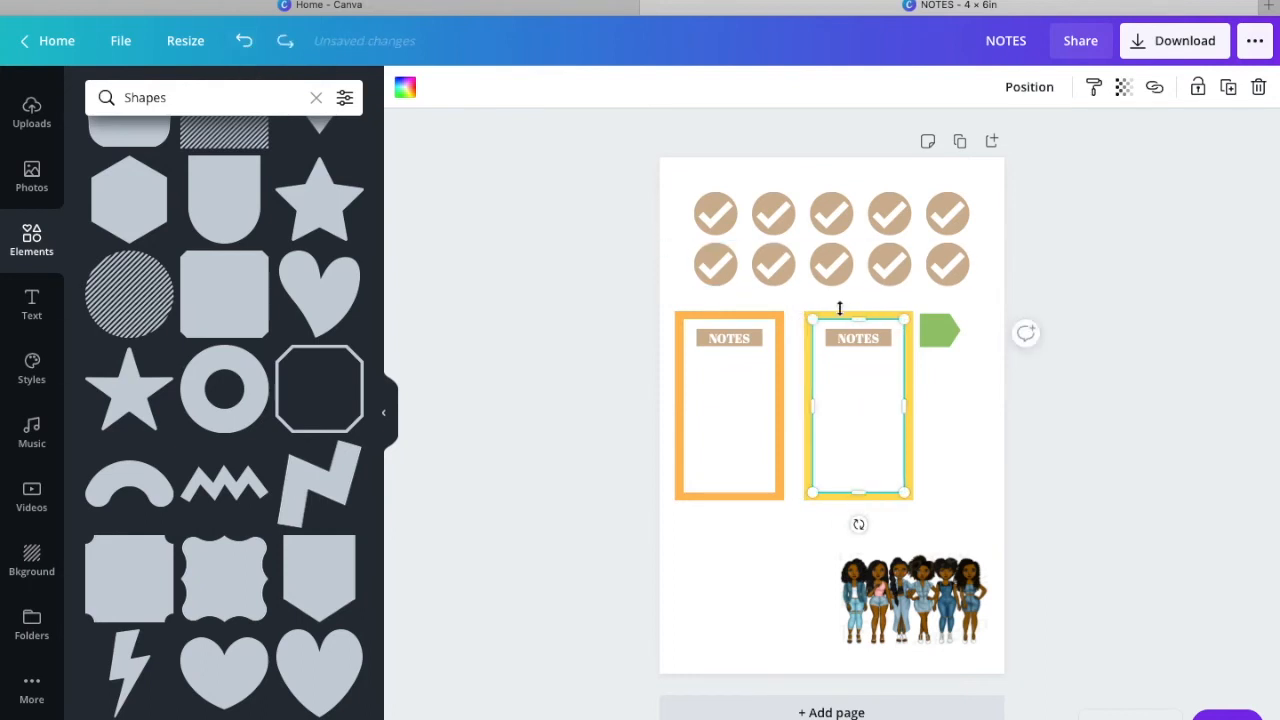
{"action": "left_click_drag", "start_coordinate": [799, 305], "coordinate": [928, 468]}
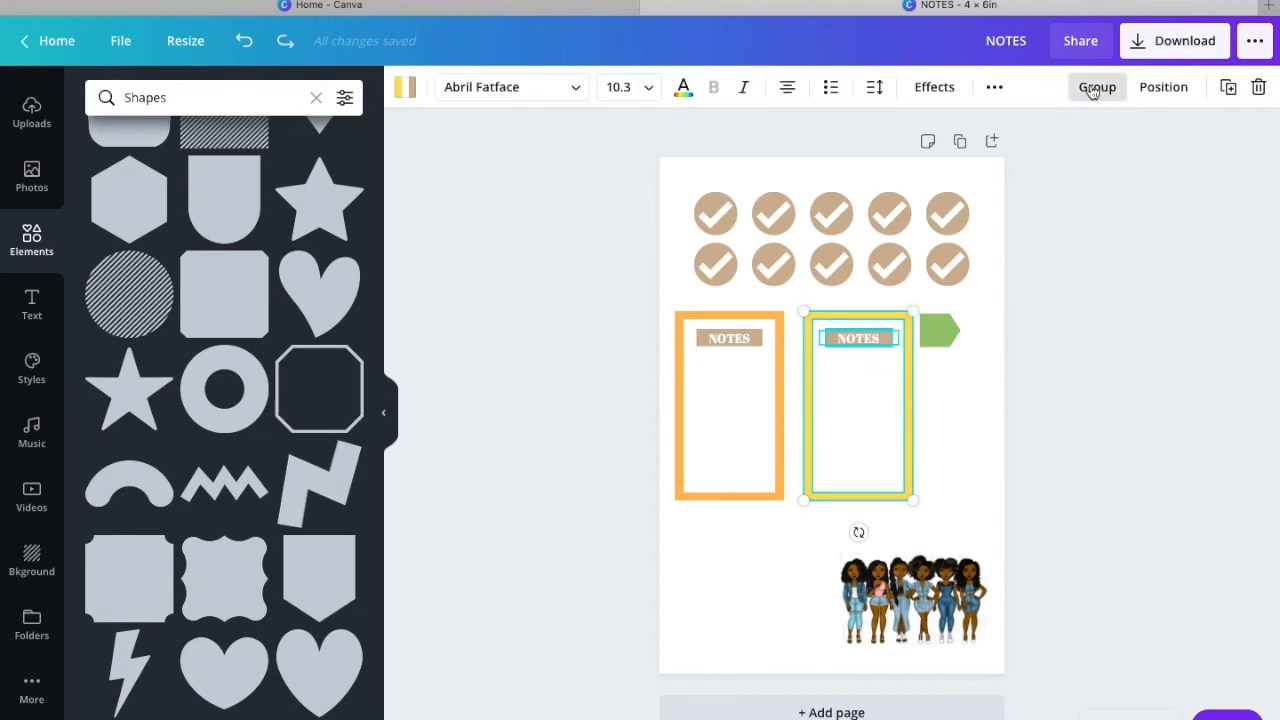
{"action": "left_click", "coordinate": [1096, 87]}
{"action": "left_click_drag", "start_coordinate": [869, 406], "coordinate": [863, 400]}
{"action": "left_click_drag", "start_coordinate": [941, 331], "coordinate": [929, 329]}
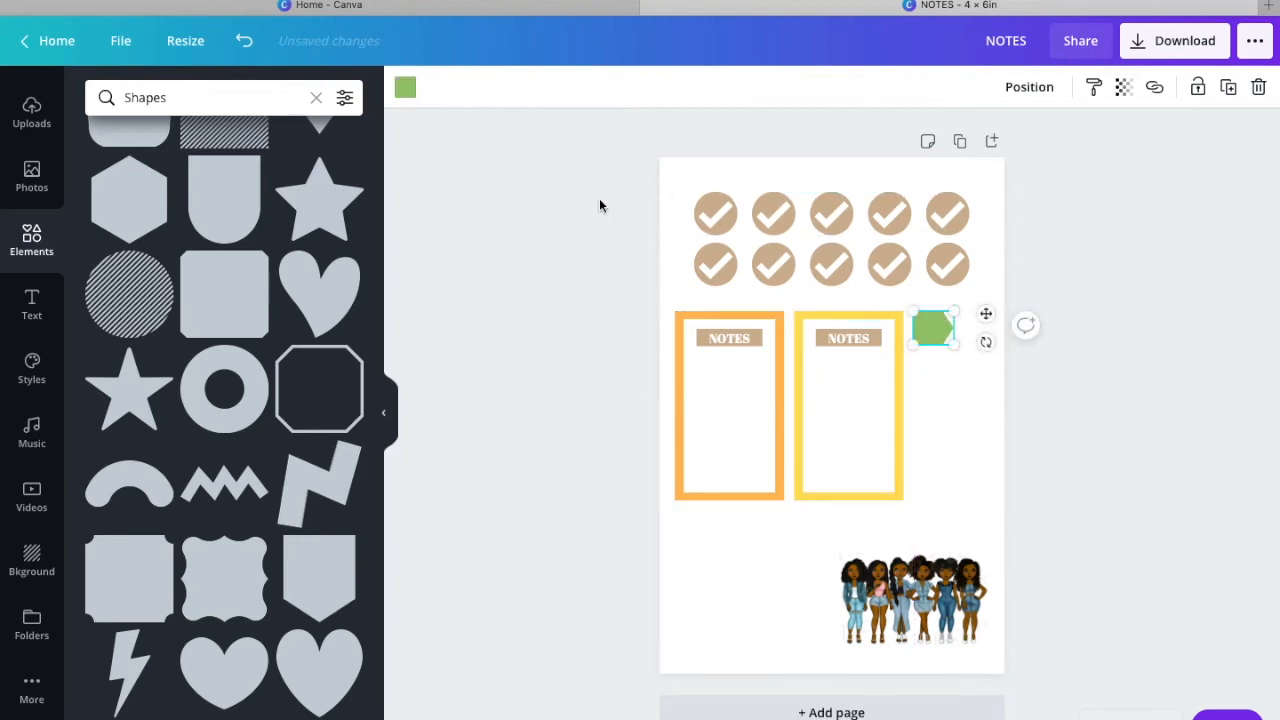
Step: Recolor the green tag, trying the document's orange and the photo's dark blue and settling on the photo's light gray-blue
{"action": "left_click", "coordinate": [405, 87]}
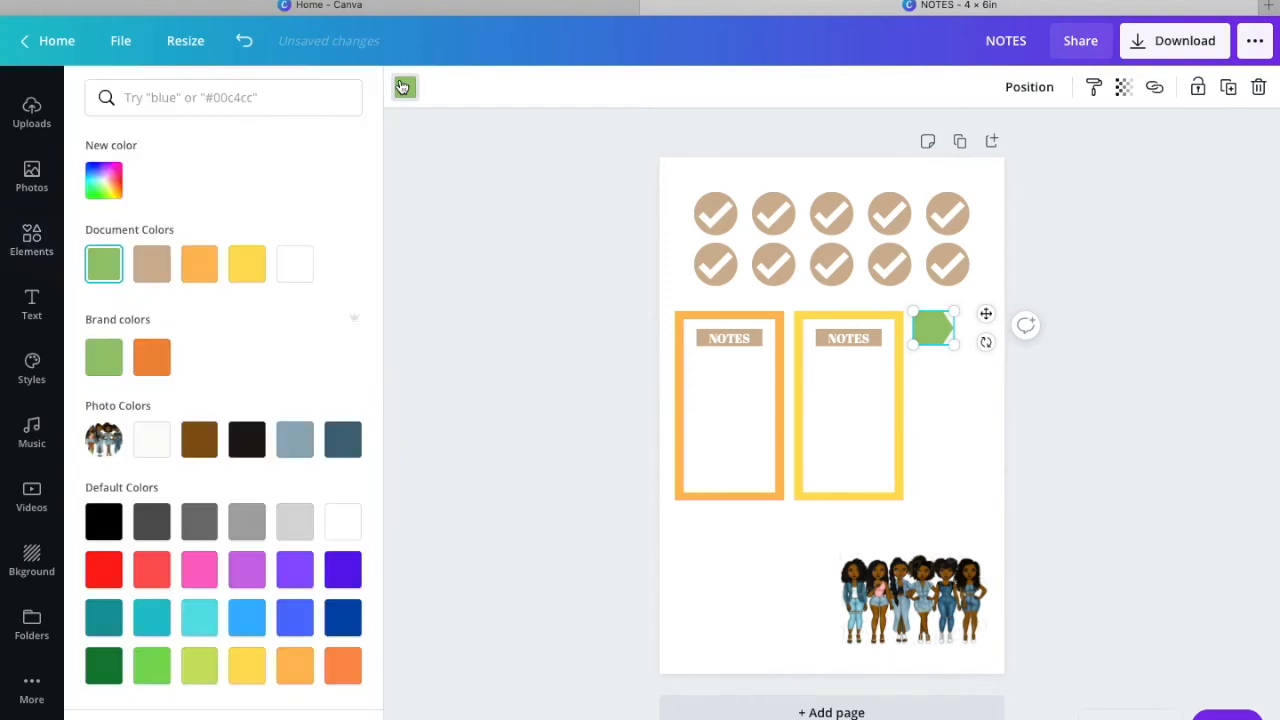
{"action": "left_click", "coordinate": [205, 265]}
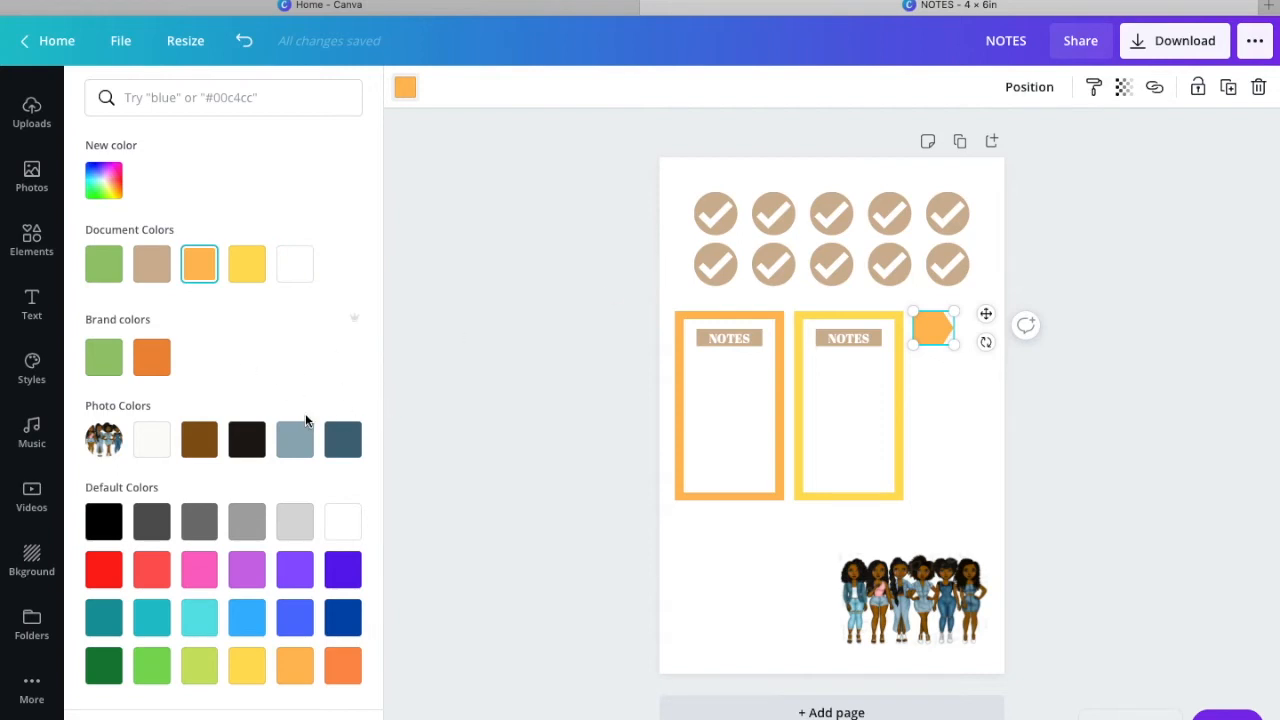
{"action": "left_click", "coordinate": [296, 442]}
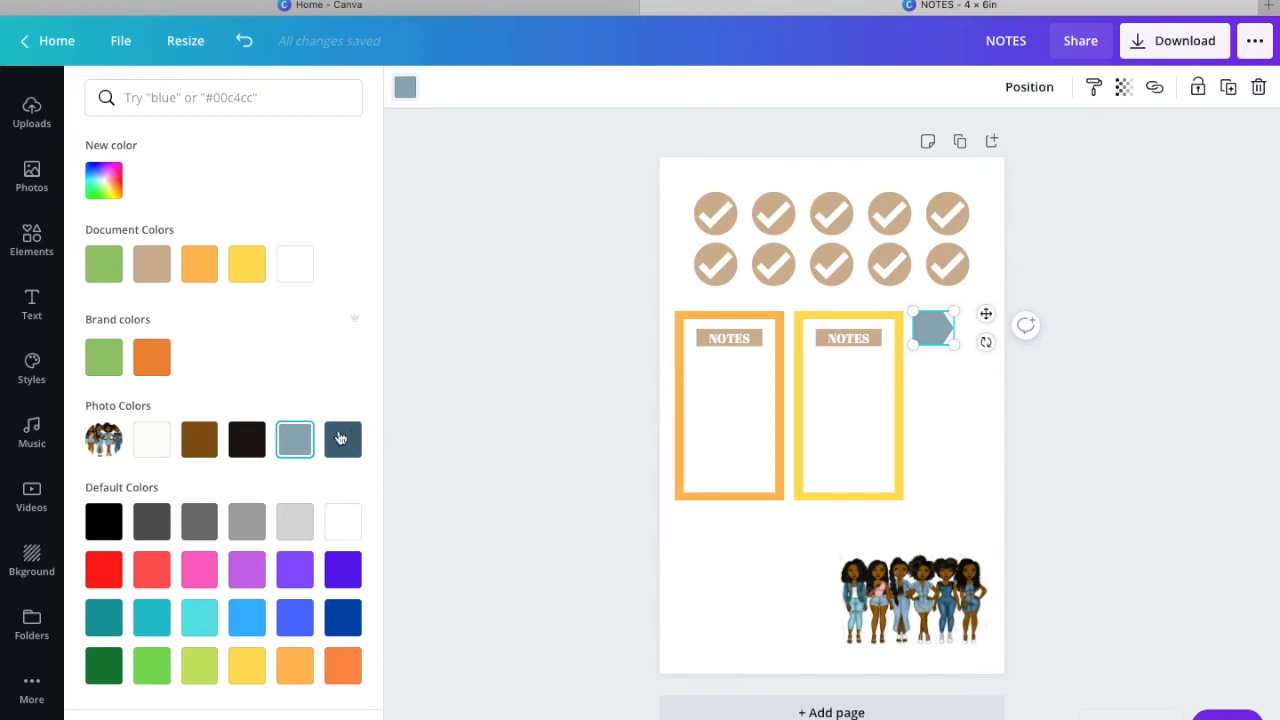
{"action": "left_click", "coordinate": [333, 440]}
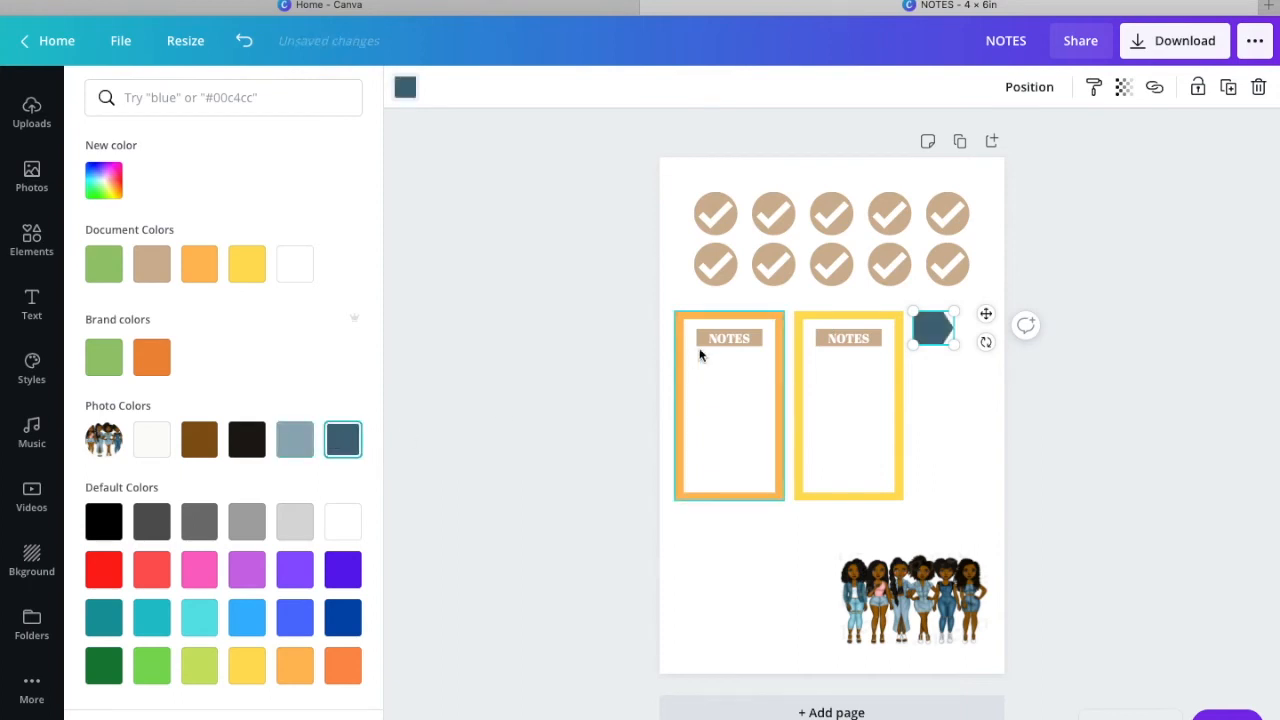
{"action": "left_click", "coordinate": [300, 442]}
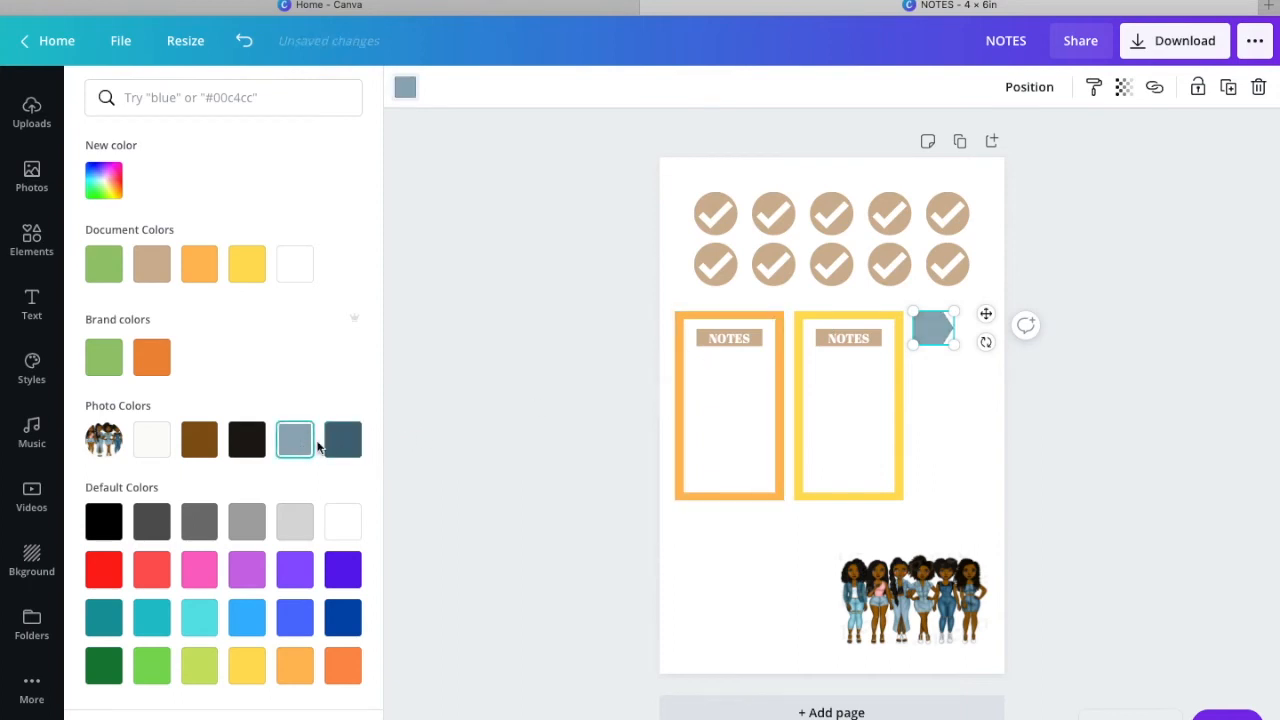
Step: Build a column of four gray-blue tags by duplicating the tag below itself, grouping the pair, and placing a copy of the group underneath
{"action": "left_click", "coordinate": [1228, 89]}
{"action": "left_click_drag", "start_coordinate": [951, 345], "coordinate": [944, 371]}
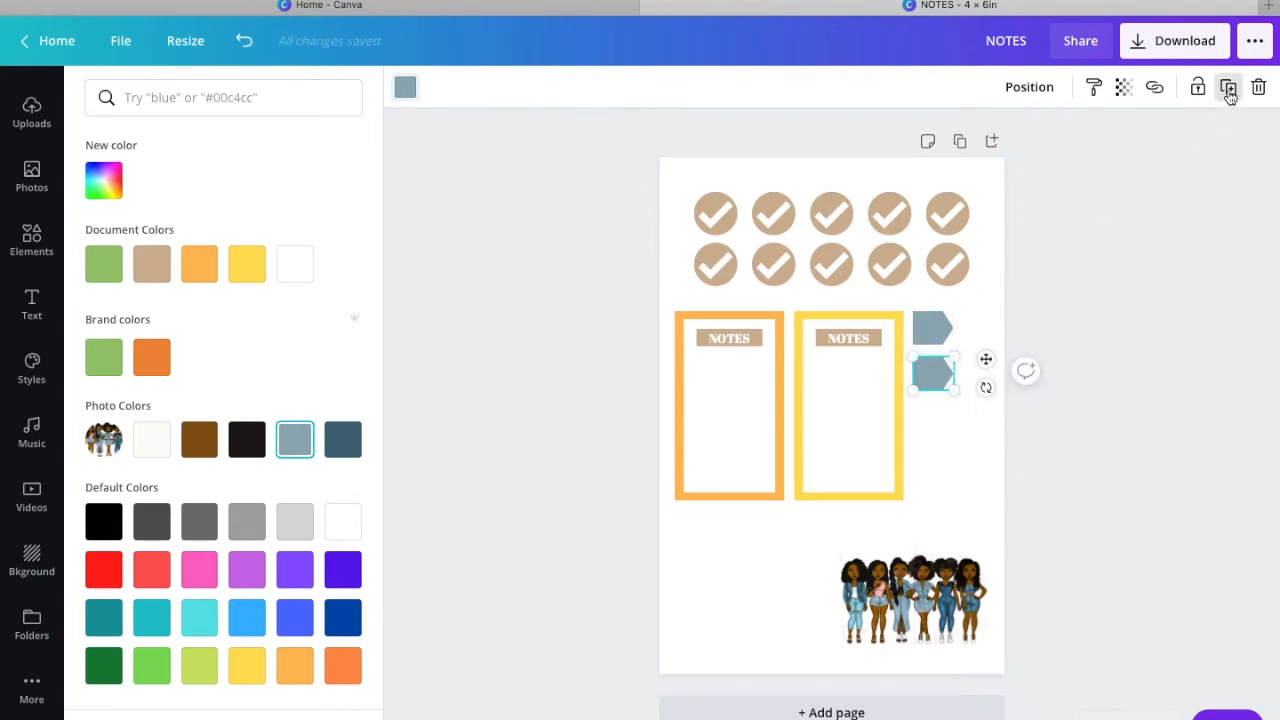
{"action": "left_click_drag", "start_coordinate": [908, 309], "coordinate": [956, 403]}
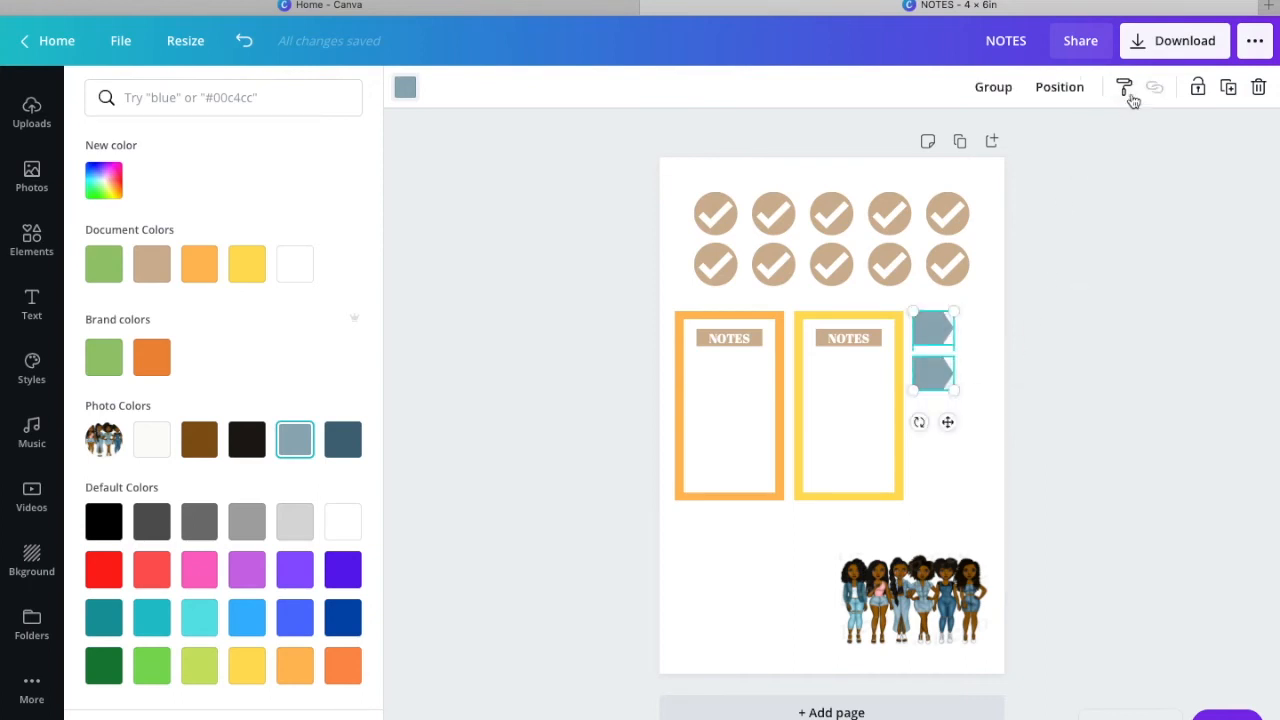
{"action": "left_click", "coordinate": [980, 99]}
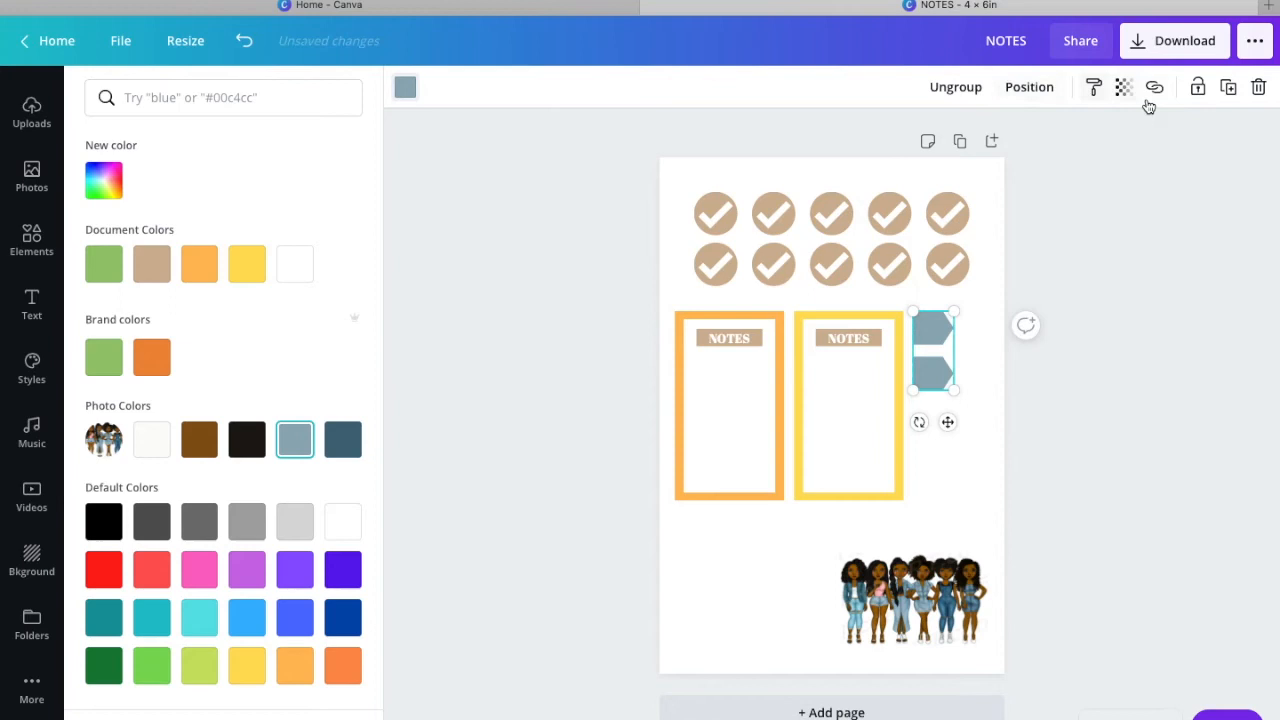
{"action": "left_click", "coordinate": [1228, 87]}
{"action": "left_click_drag", "start_coordinate": [950, 374], "coordinate": [931, 443]}
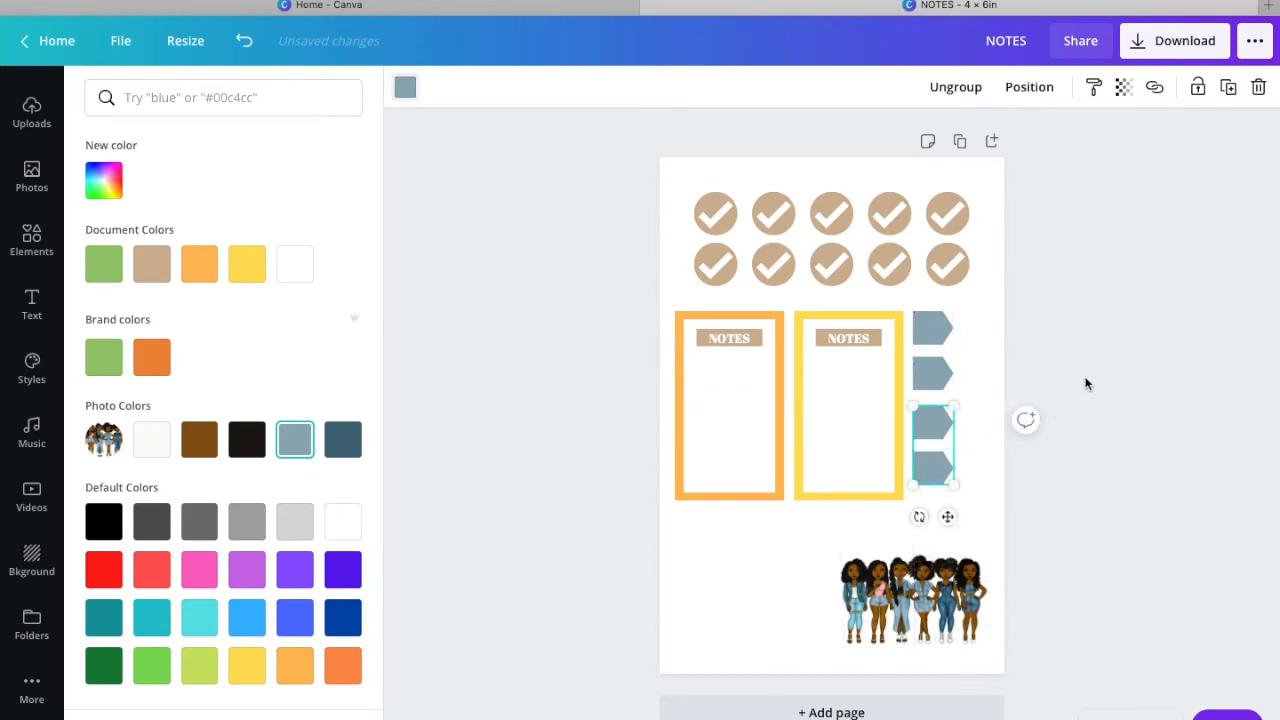
Step: Shift both rows of check mark circles left to line up with the orange NOTES box, leaving more space between the rows
{"action": "left_click_drag", "start_coordinate": [916, 220], "coordinate": [905, 215]}
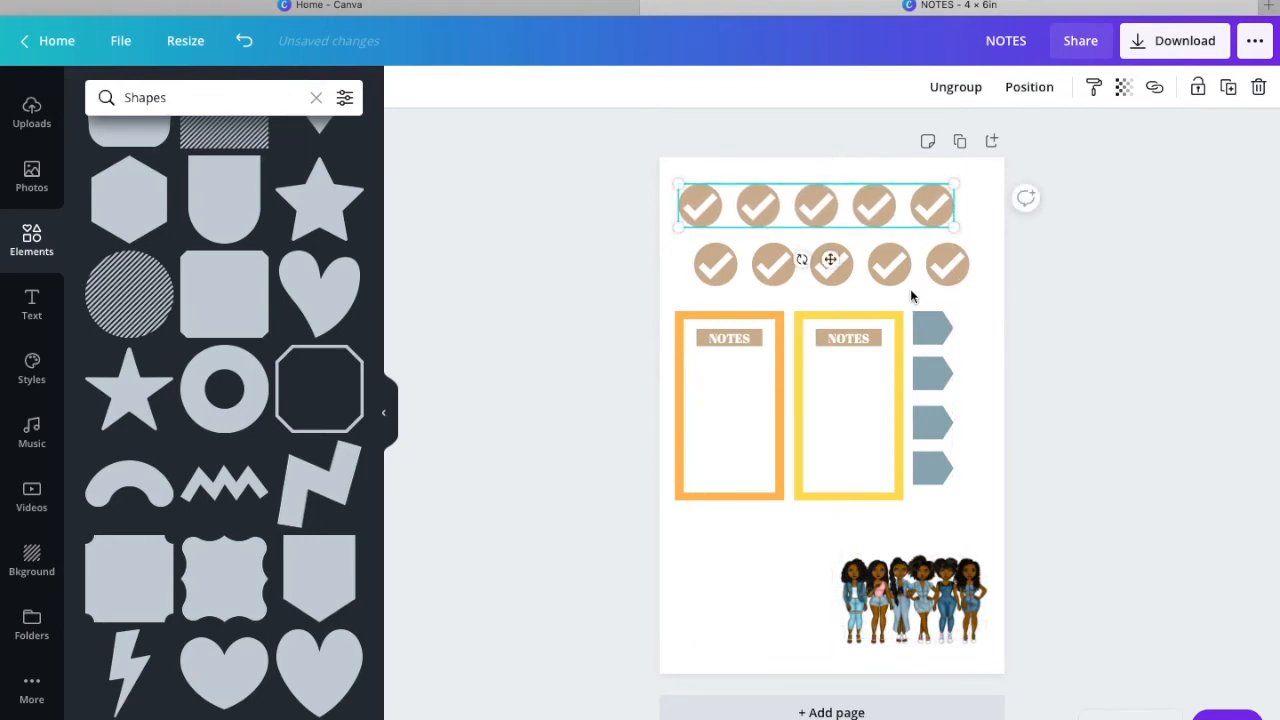
{"action": "left_click_drag", "start_coordinate": [914, 279], "coordinate": [895, 272]}
{"action": "left_click", "coordinate": [1125, 385]}
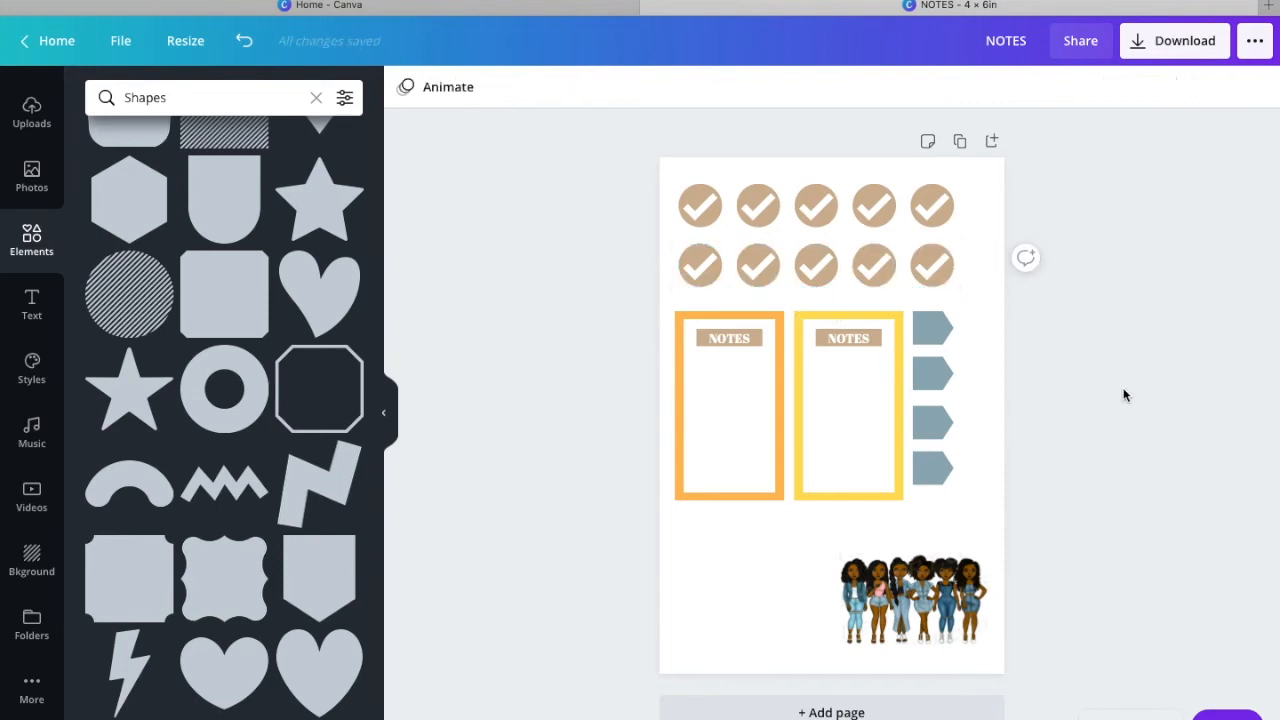
Step: Search the elements for "PIGGY BANK" and add the pink piggy bank with a green bill to the page
{"action": "left_click", "coordinate": [184, 100]}
{"action": "key", "text": "BackSpace"}
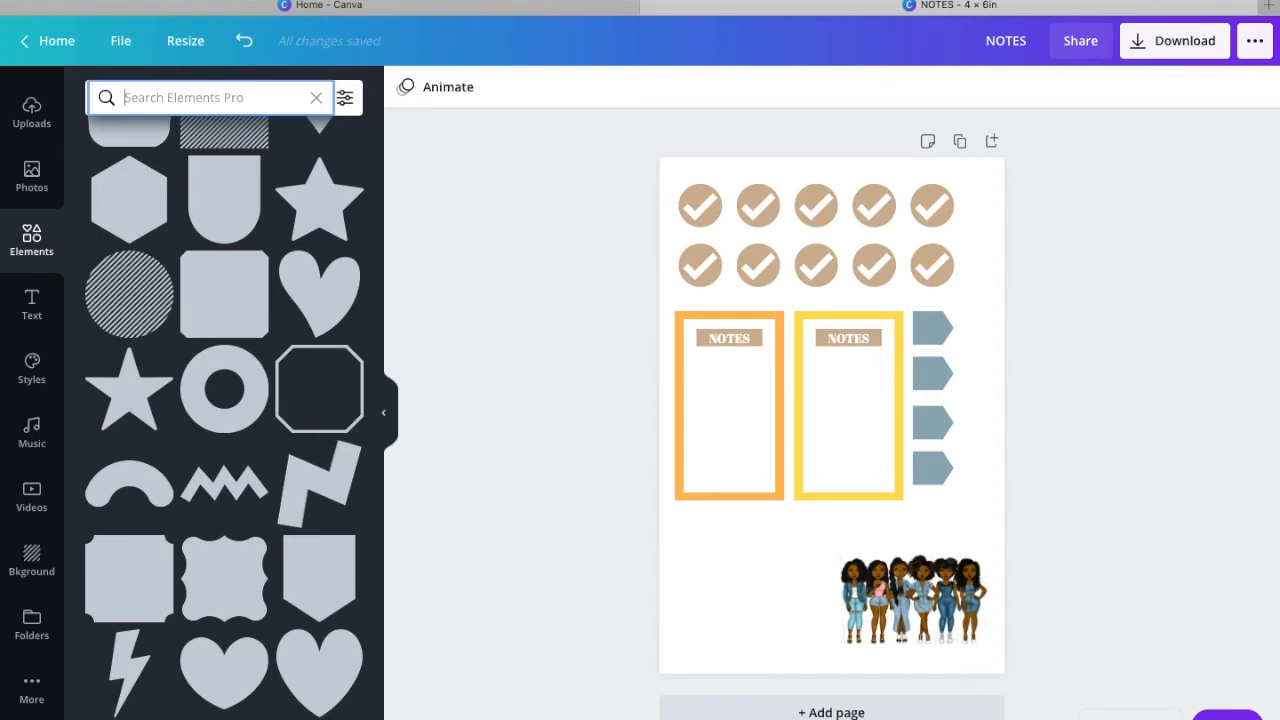
{"action": "type", "text": "PIG"}
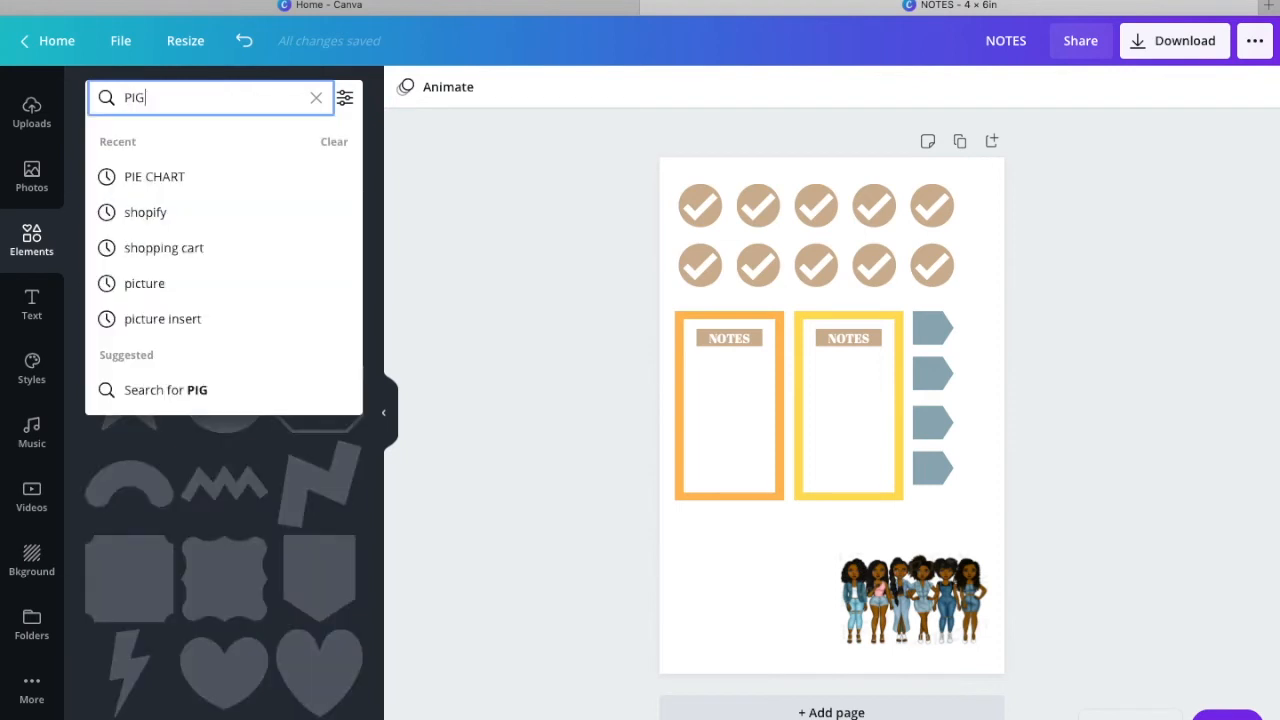
{"action": "type", "text": "GY BANK"}
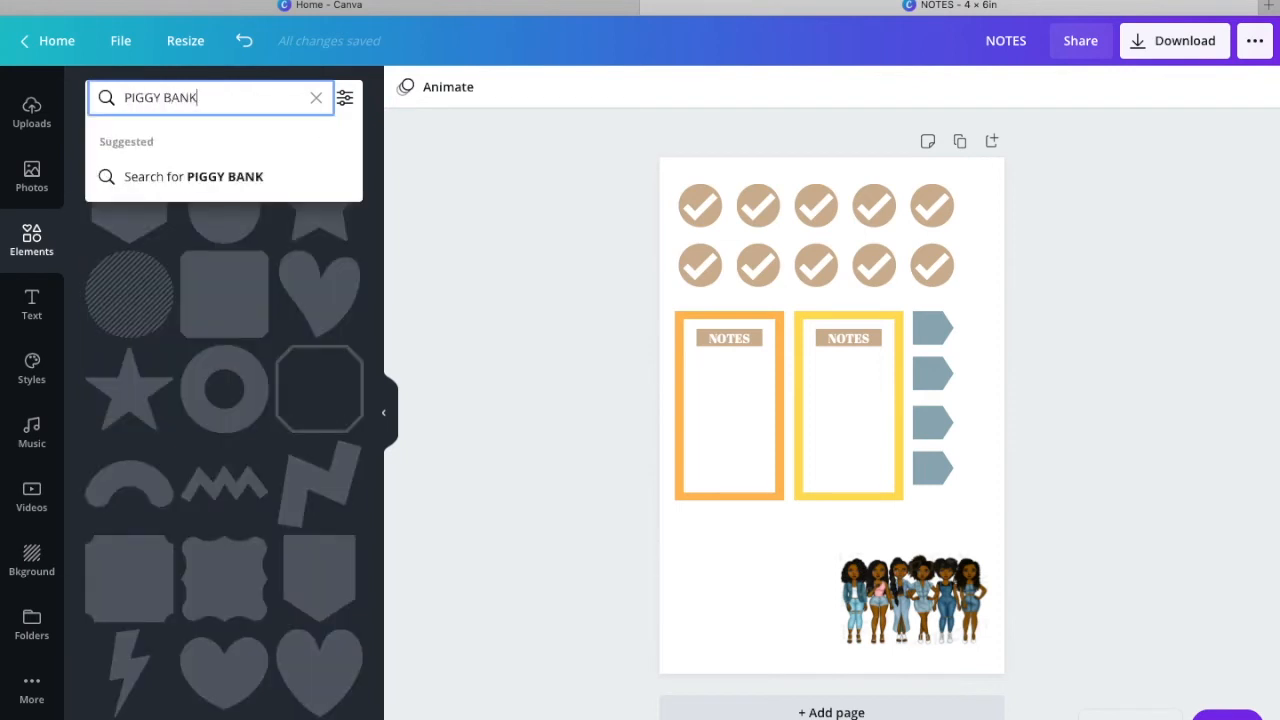
{"action": "key", "text": "Return"}
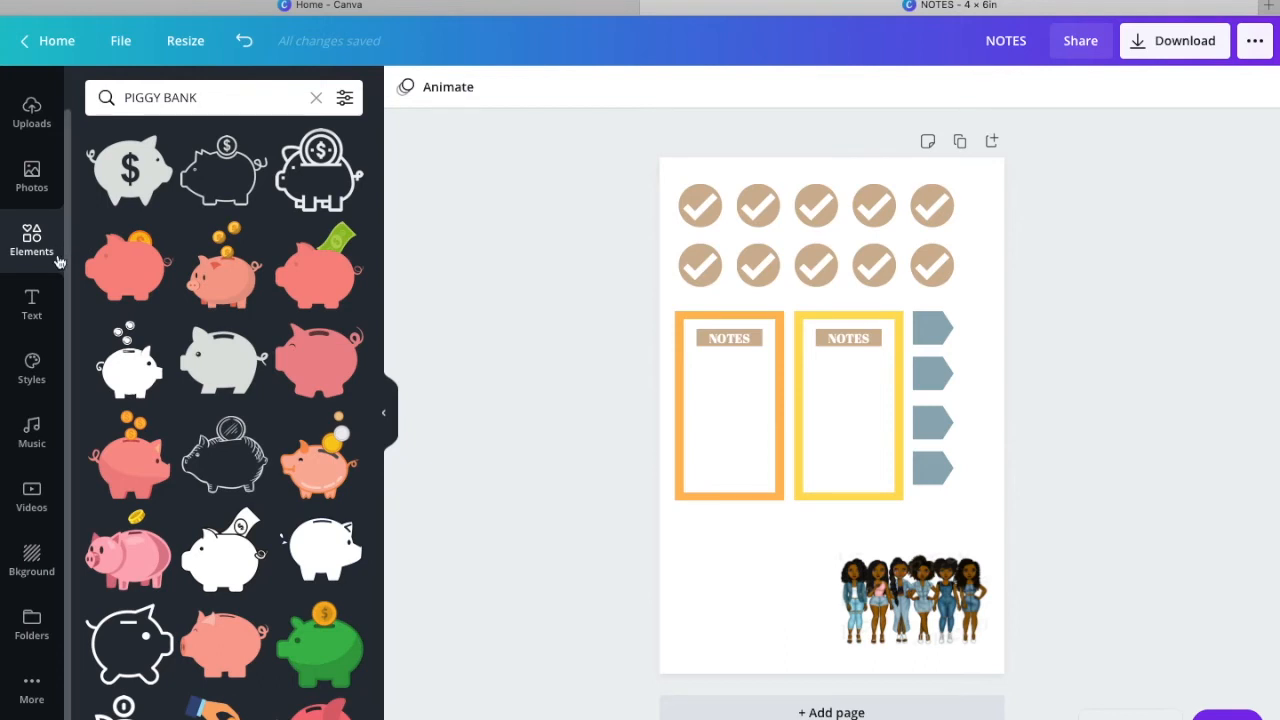
{"action": "scroll", "coordinate": [141, 294], "scroll_direction": "down", "scroll_amount": 2}
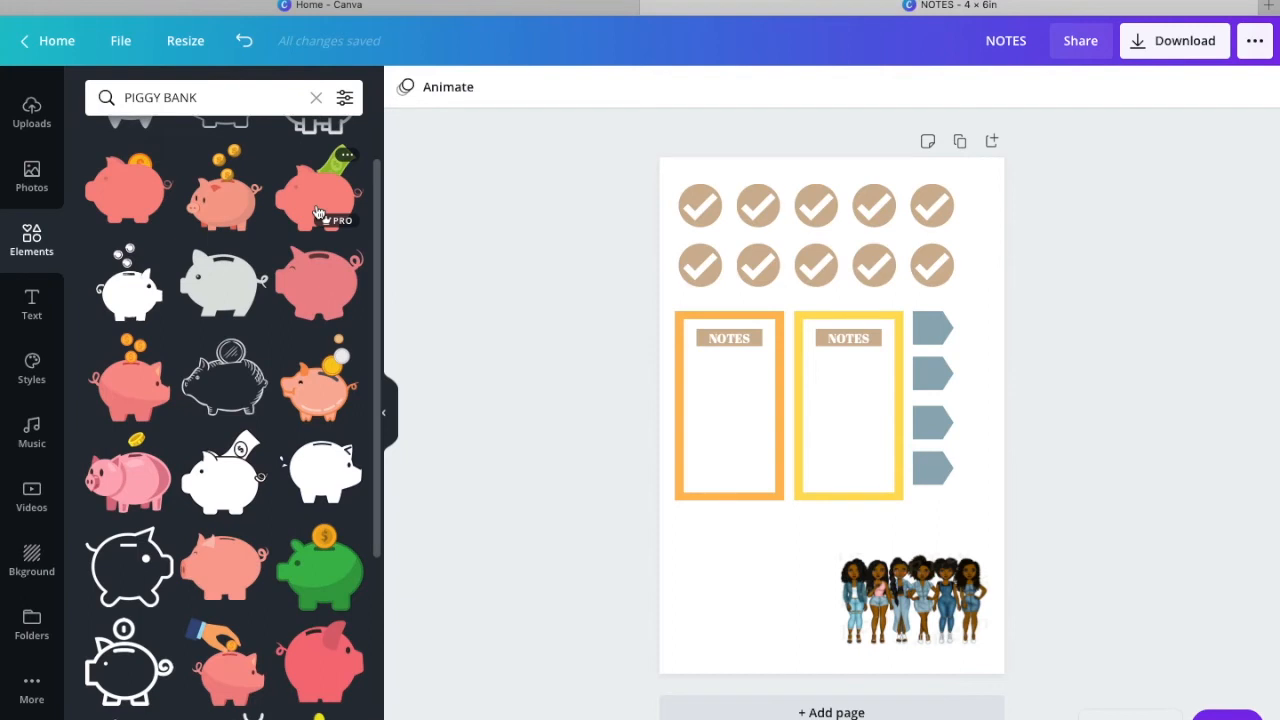
{"action": "left_click", "coordinate": [318, 212]}
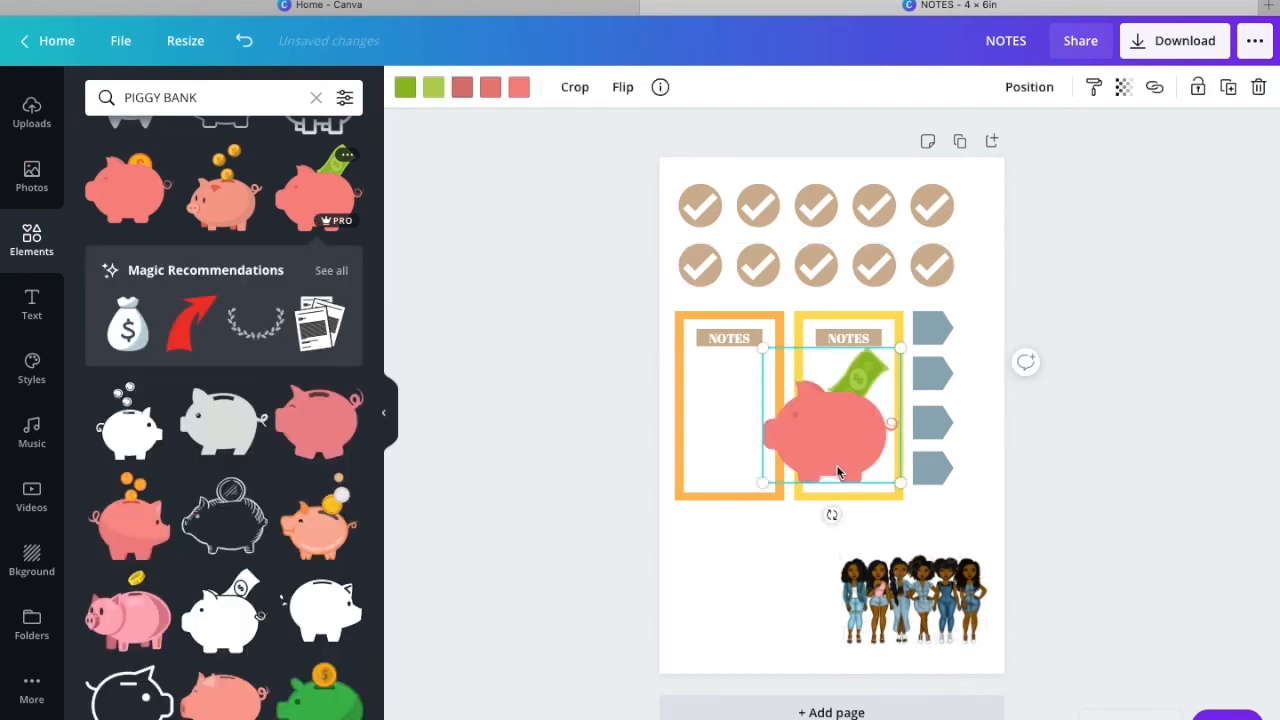
Step: Flip the piggy bank horizontally, shrink it to a small sticker, and place it just below the orange NOTES box
{"action": "left_click", "coordinate": [623, 90]}
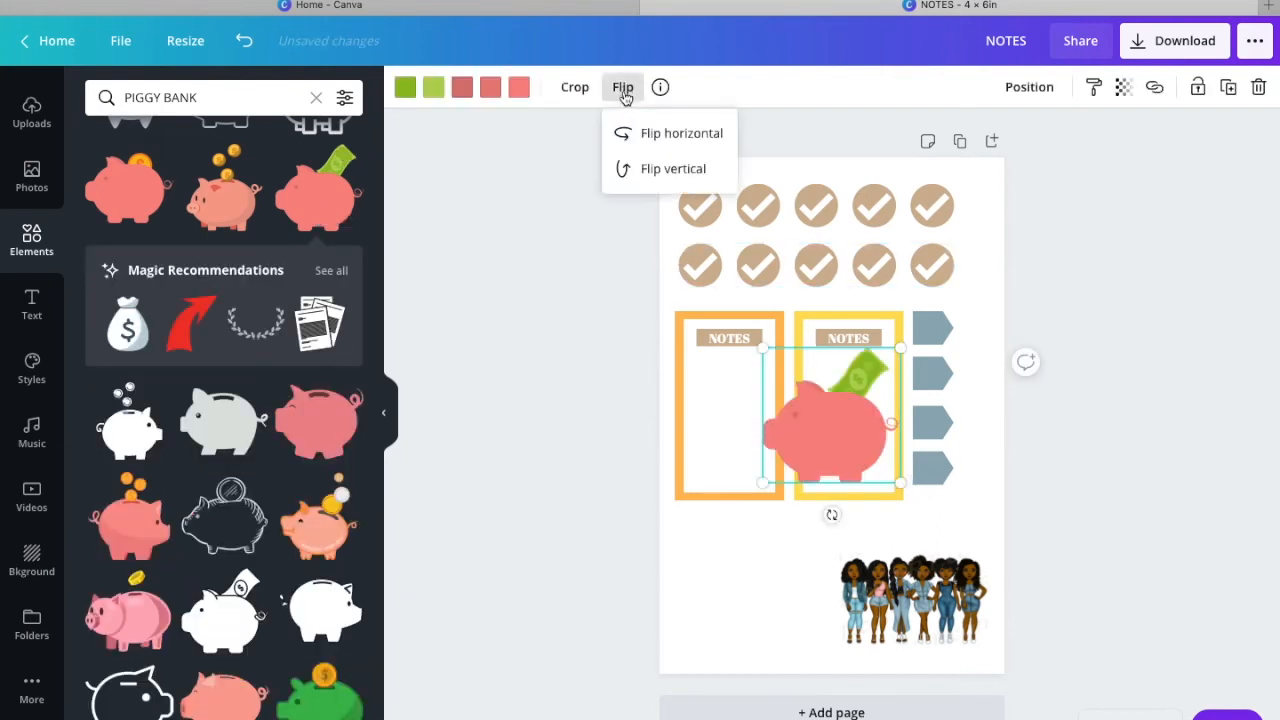
{"action": "left_click", "coordinate": [652, 135]}
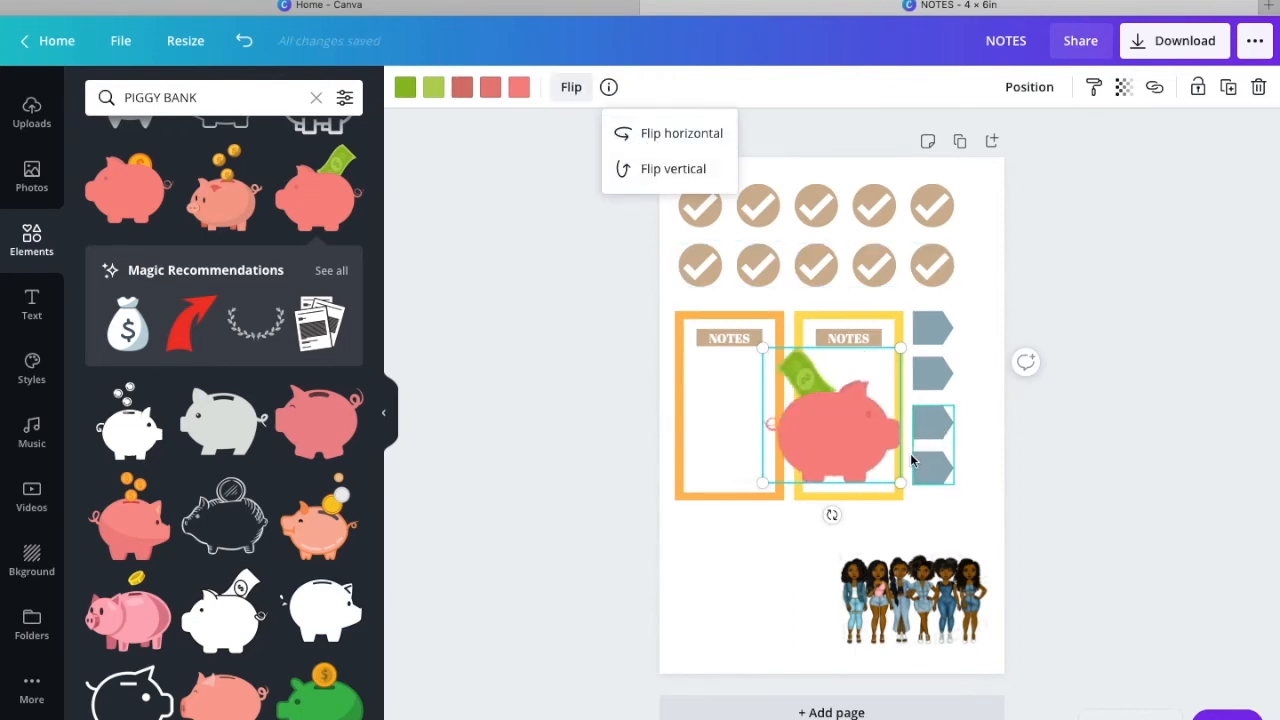
{"action": "left_click_drag", "start_coordinate": [897, 477], "coordinate": [726, 547]}
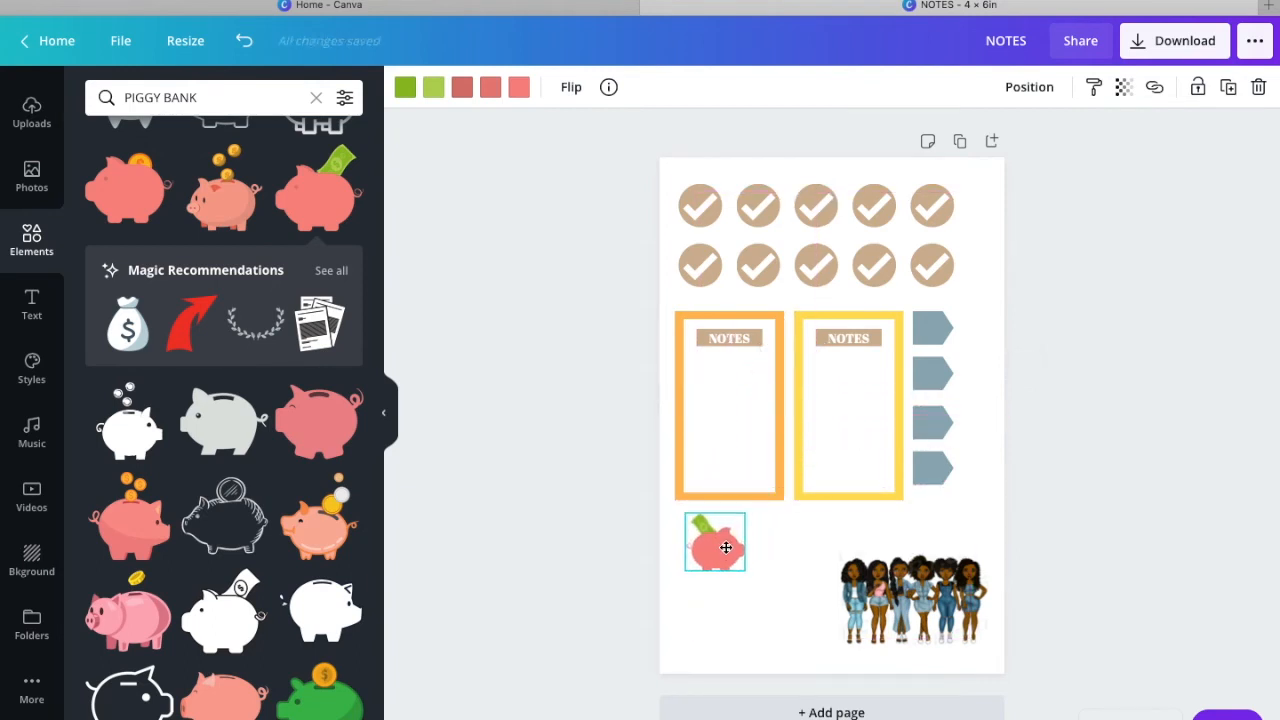
{"action": "left_click_drag", "start_coordinate": [726, 547], "coordinate": [726, 547]}
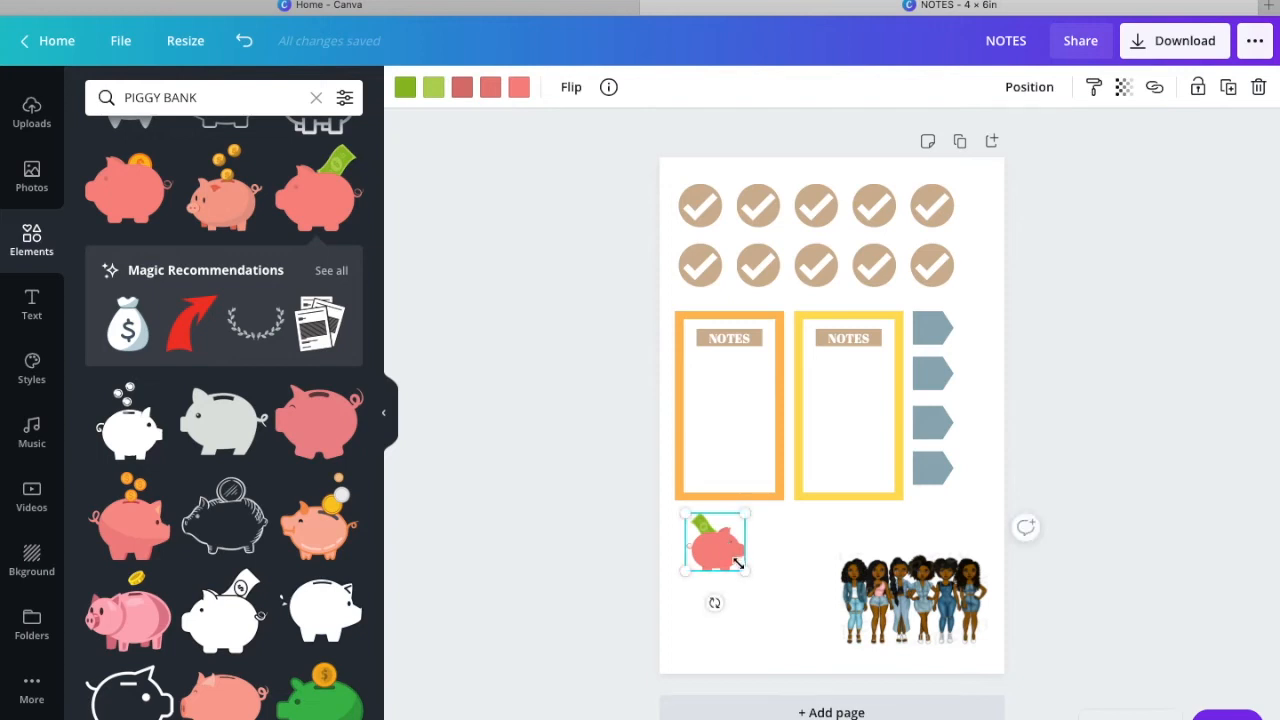
{"action": "left_click_drag", "start_coordinate": [736, 566], "coordinate": [733, 561]}
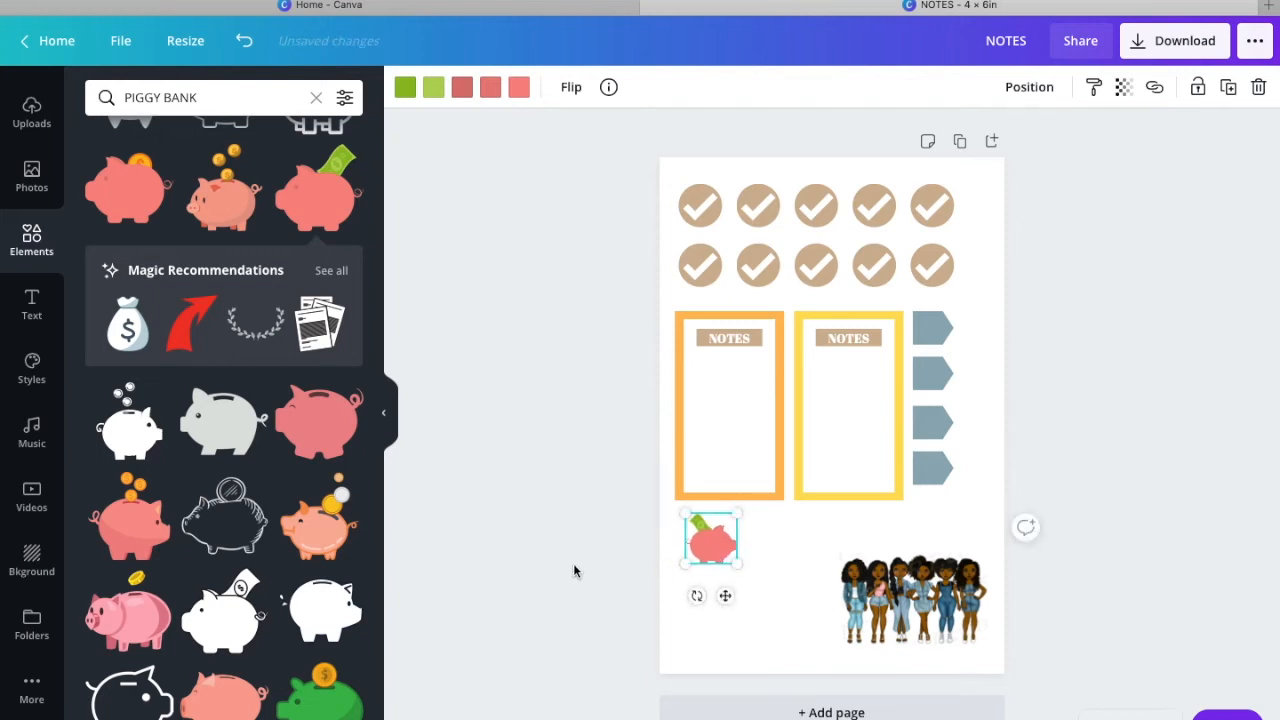
{"action": "left_click", "coordinate": [574, 568]}
Step: Duplicate the piggy bank three times and arrange the copies in a two-by-two grid below the NOTES boxes
{"action": "left_click", "coordinate": [712, 546]}
{"action": "left_click", "coordinate": [1231, 88]}
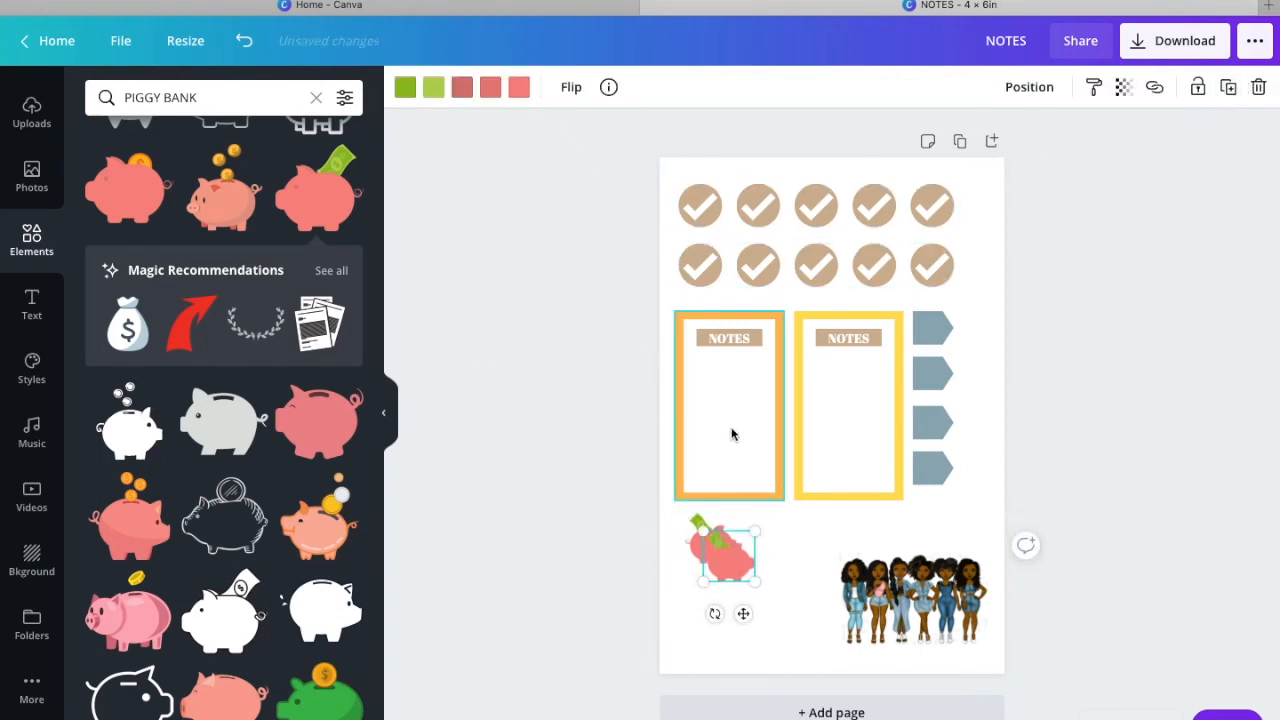
{"action": "left_click_drag", "start_coordinate": [727, 568], "coordinate": [772, 548]}
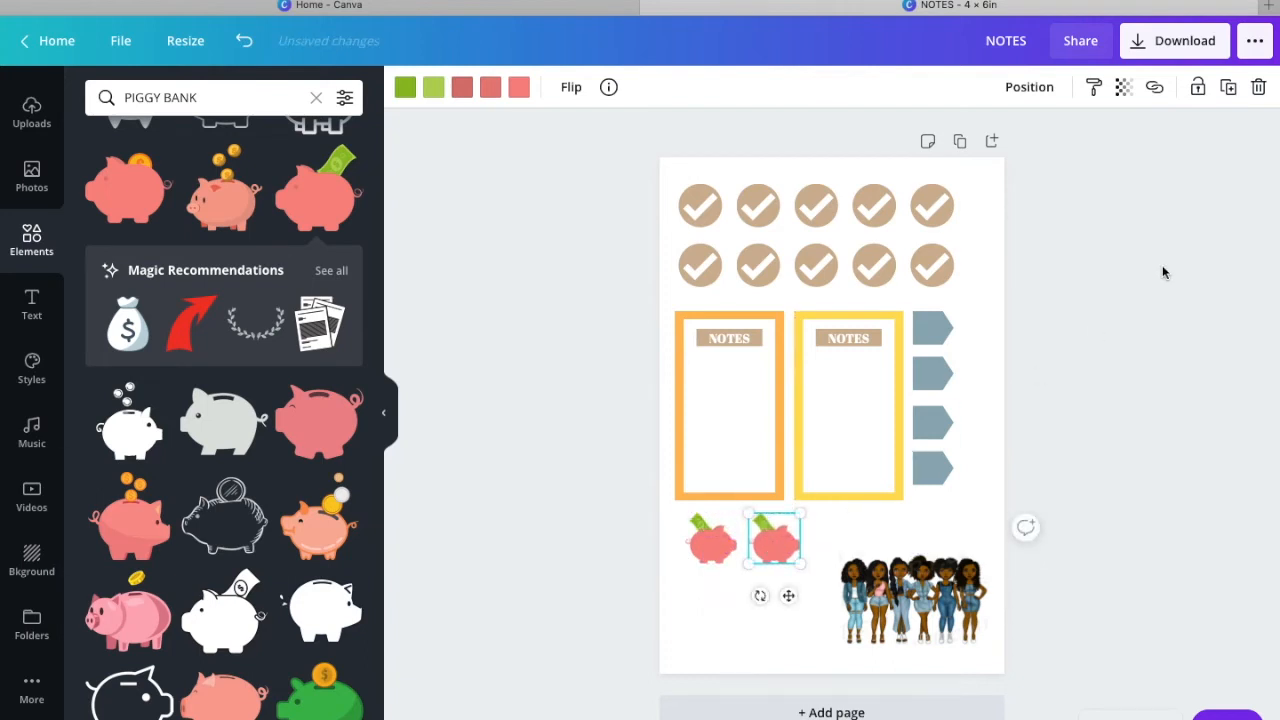
{"action": "left_click", "coordinate": [1229, 90]}
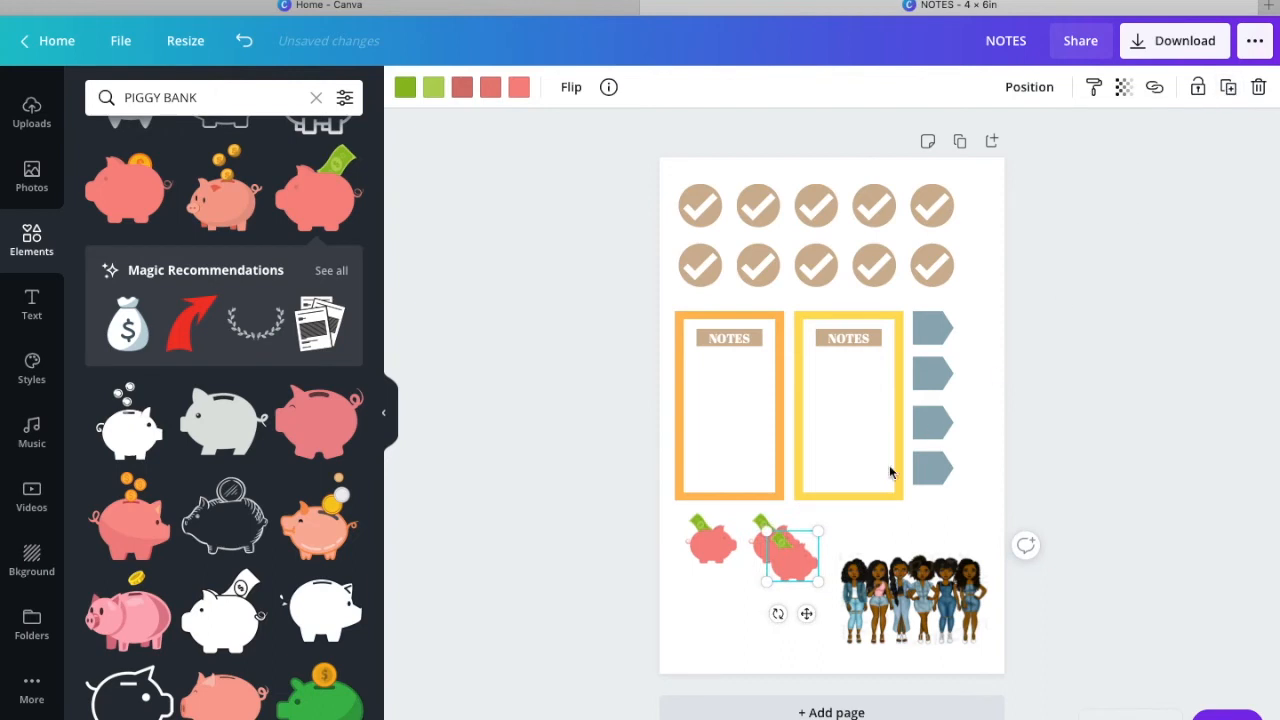
{"action": "left_click_drag", "start_coordinate": [803, 565], "coordinate": [723, 600]}
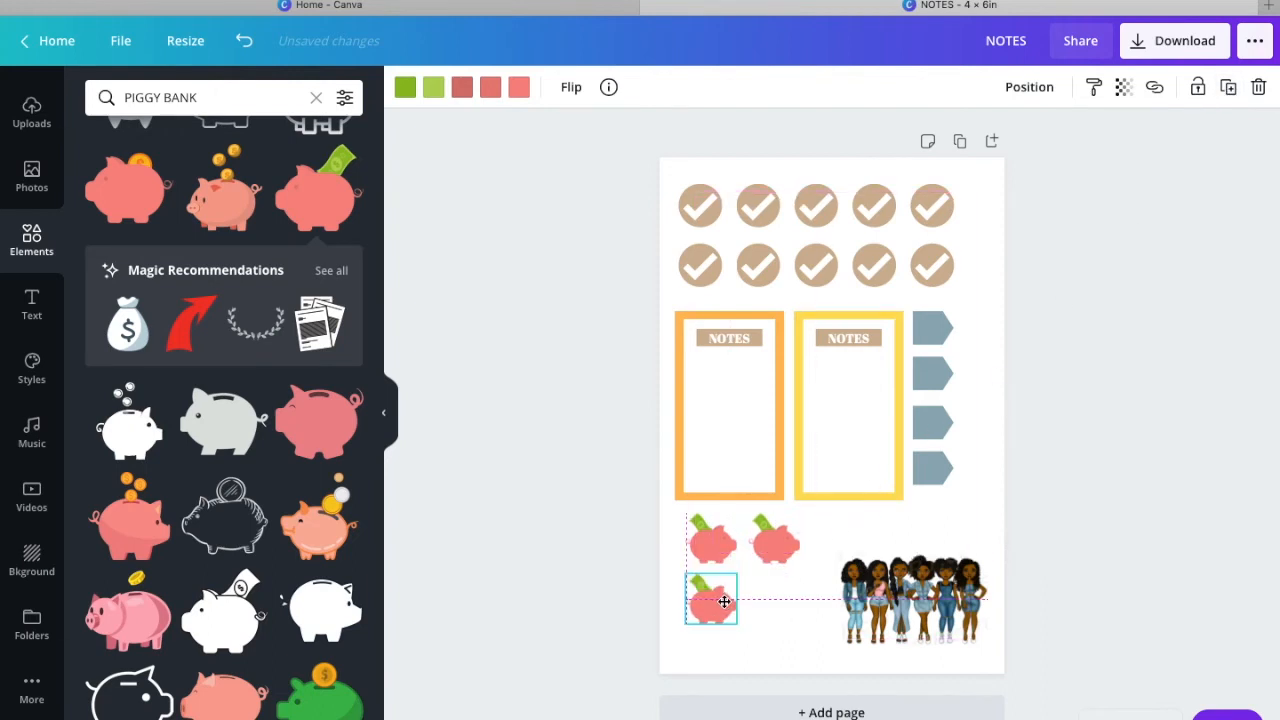
{"action": "left_click", "coordinate": [1229, 87]}
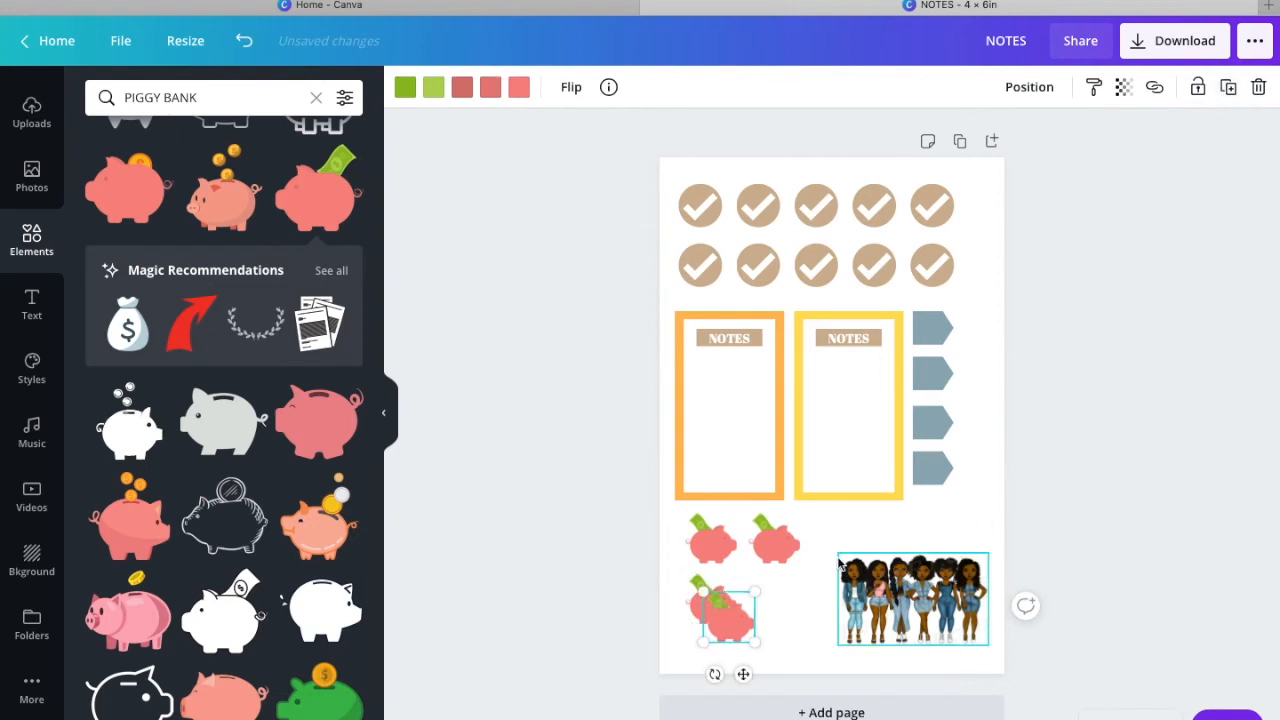
{"action": "left_click_drag", "start_coordinate": [735, 638], "coordinate": [785, 624]}
Step: Group the four piggy banks into one object
{"action": "left_click_drag", "start_coordinate": [678, 512], "coordinate": [802, 626]}
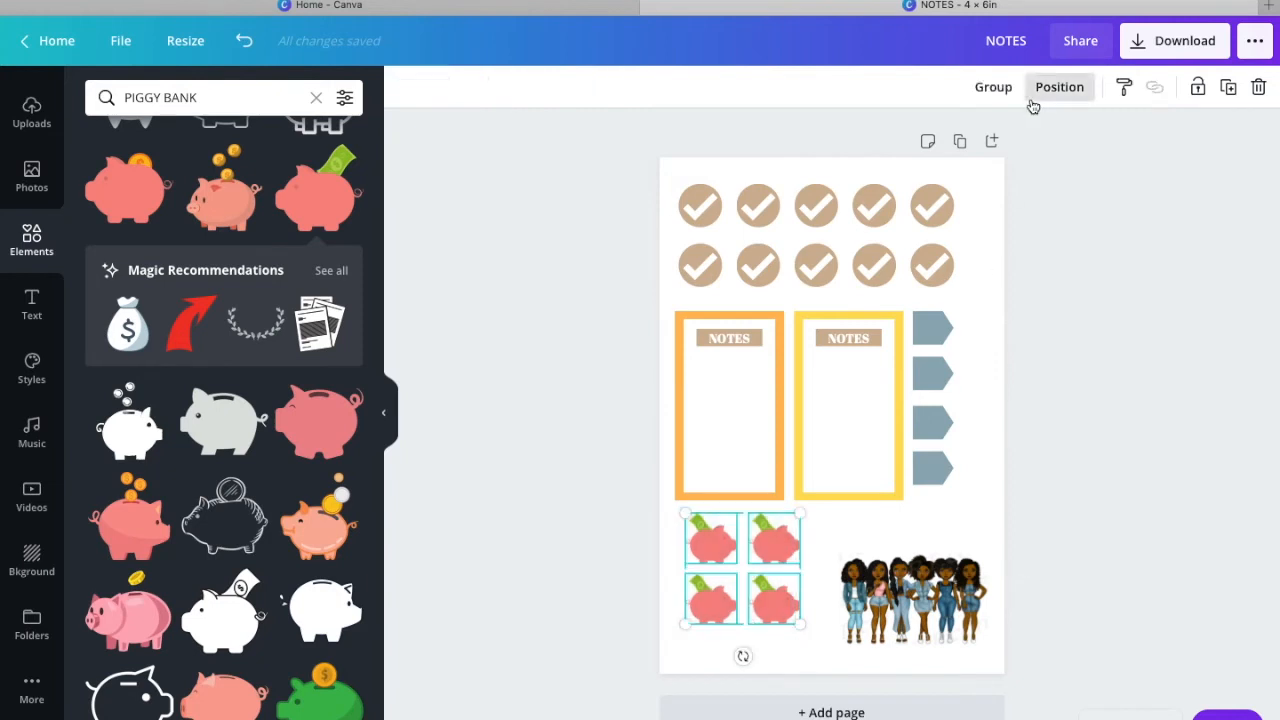
{"action": "left_click", "coordinate": [997, 90]}
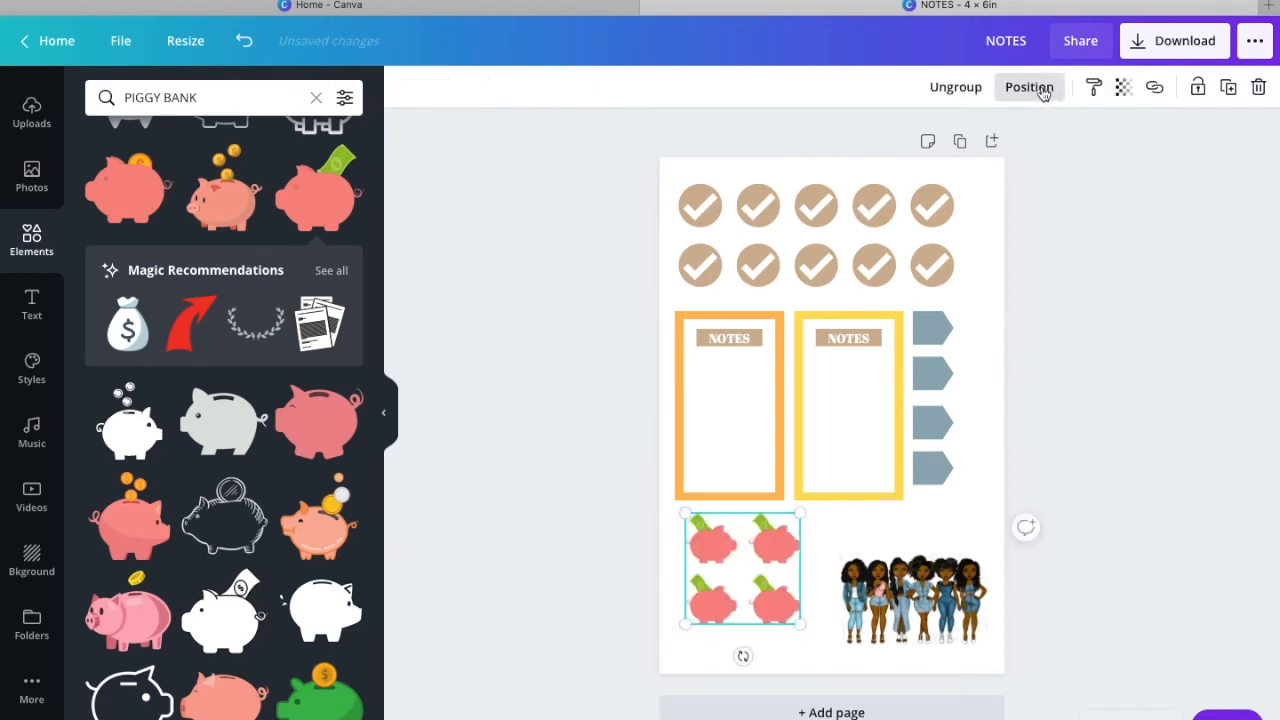
{"action": "left_click", "coordinate": [1041, 94]}
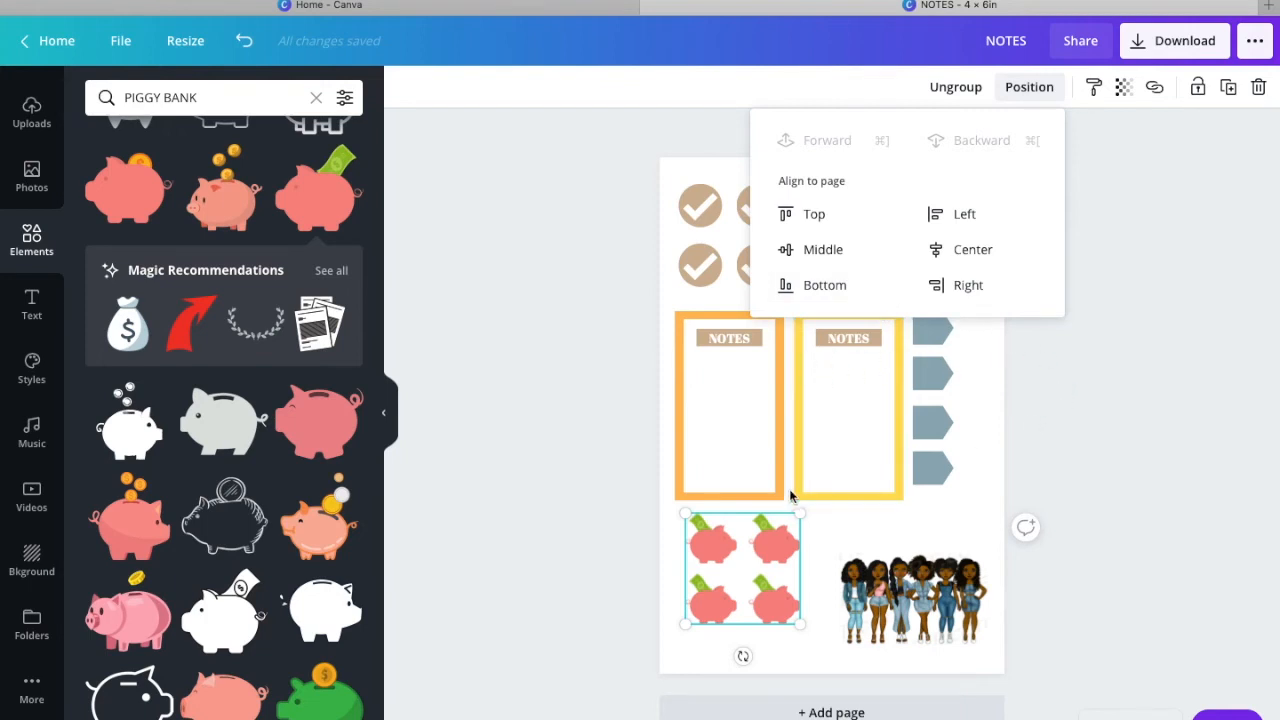
{"action": "left_click", "coordinate": [560, 536]}
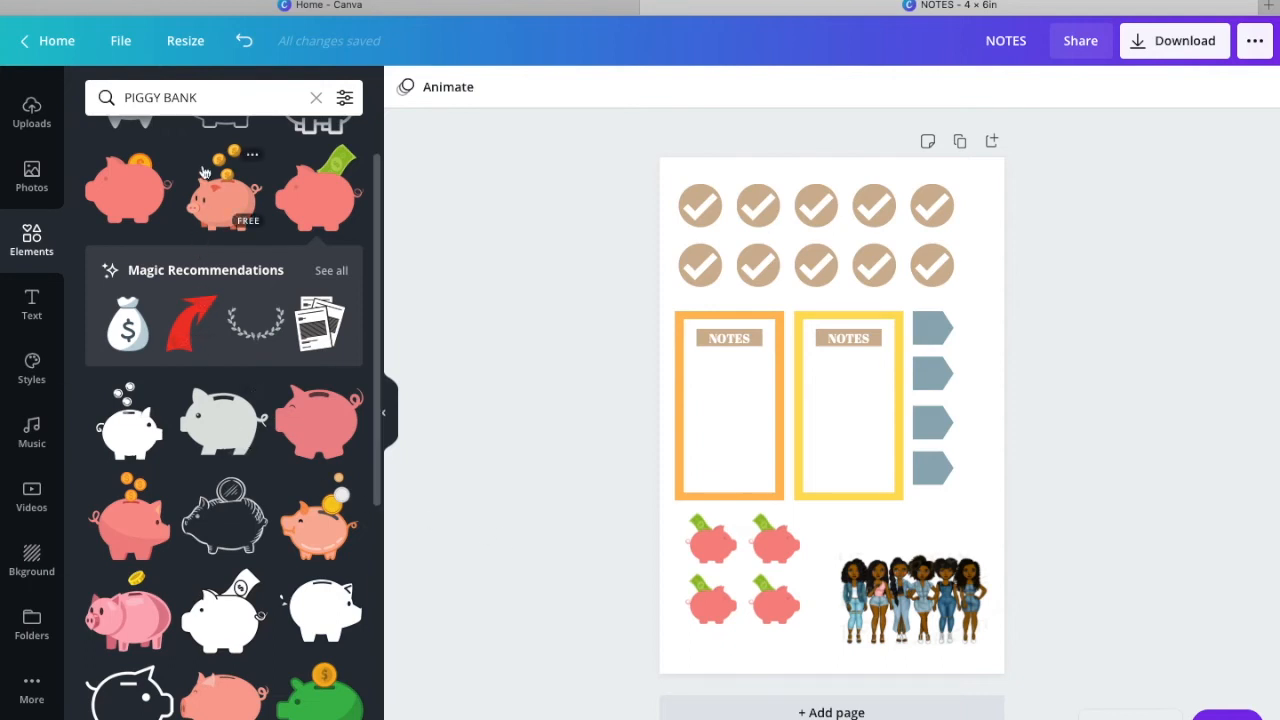
Step: Add a heading reading "remember", shrink it to size 16.8, and place it above the illustration of the women
{"action": "left_click", "coordinate": [52, 325]}
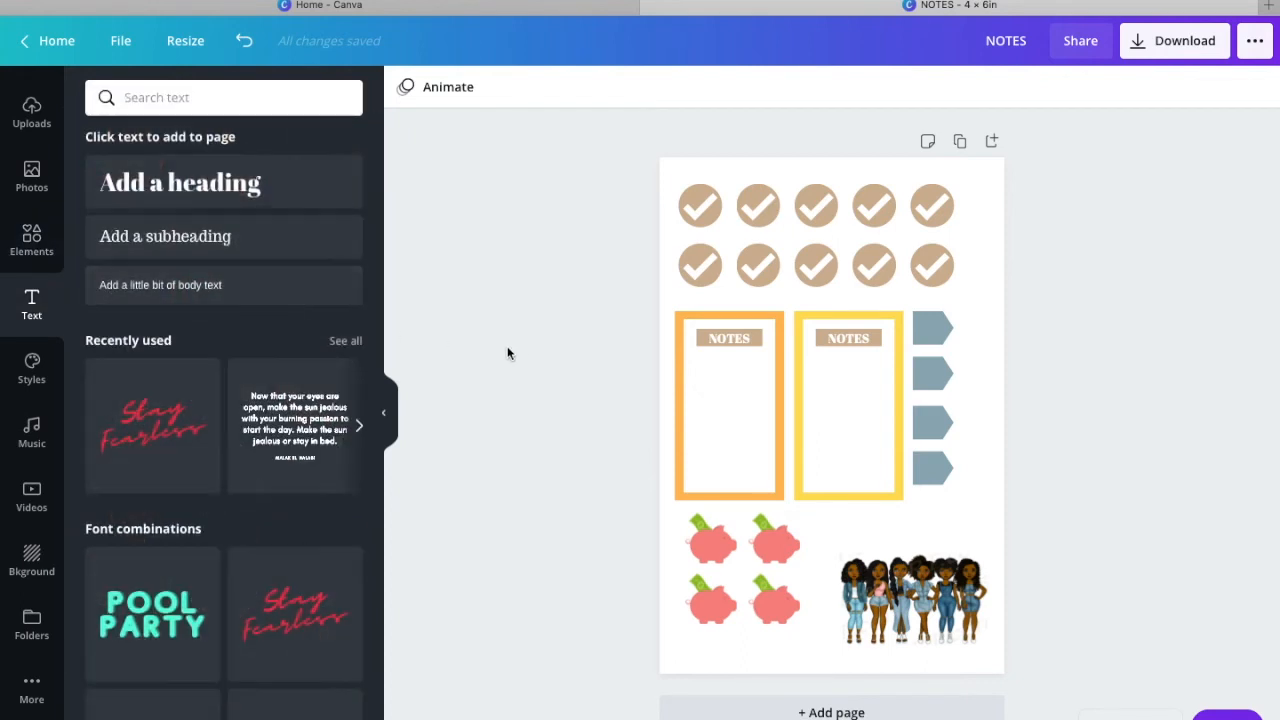
{"action": "left_click", "coordinate": [267, 106]}
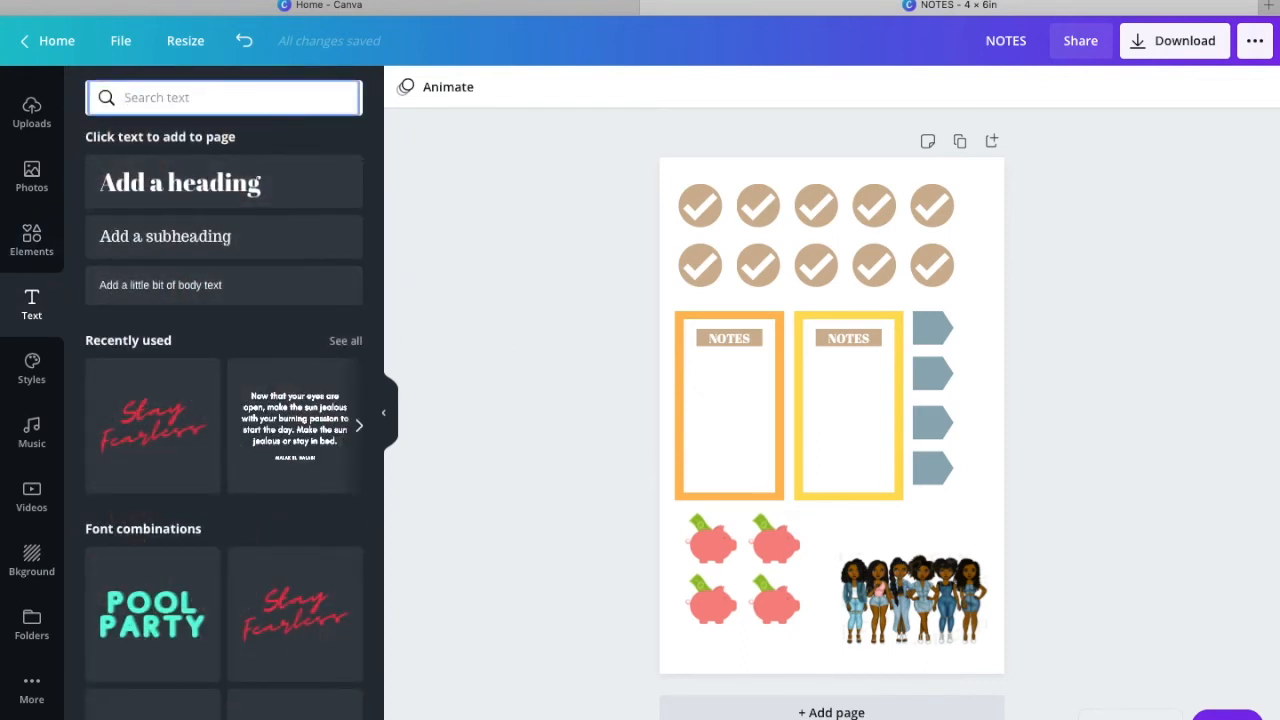
{"action": "left_click", "coordinate": [252, 182]}
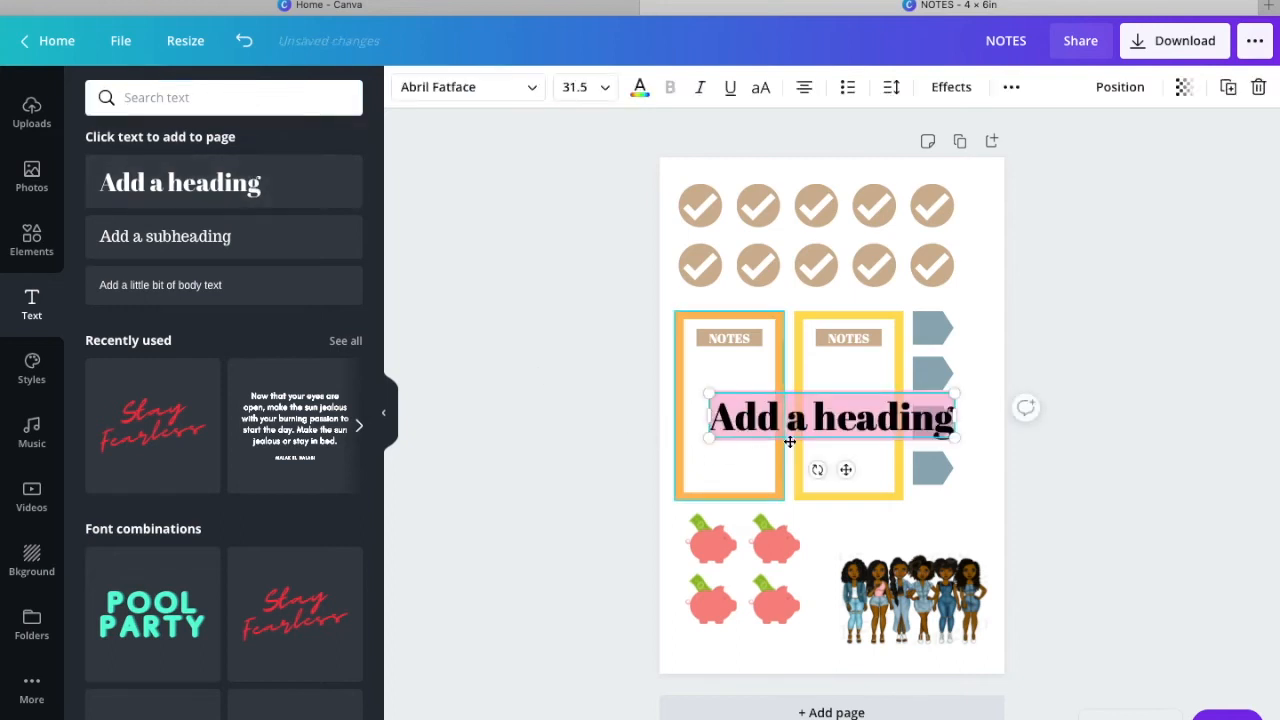
{"action": "type", "text": "REMIN"}
{"action": "key", "text": "BackSpace"}
{"action": "key", "text": "BackSpace"}
{"action": "key", "text": "BackSpace"}
{"action": "key", "text": "BackSpace"}
{"action": "key", "text": "BackSpace"}
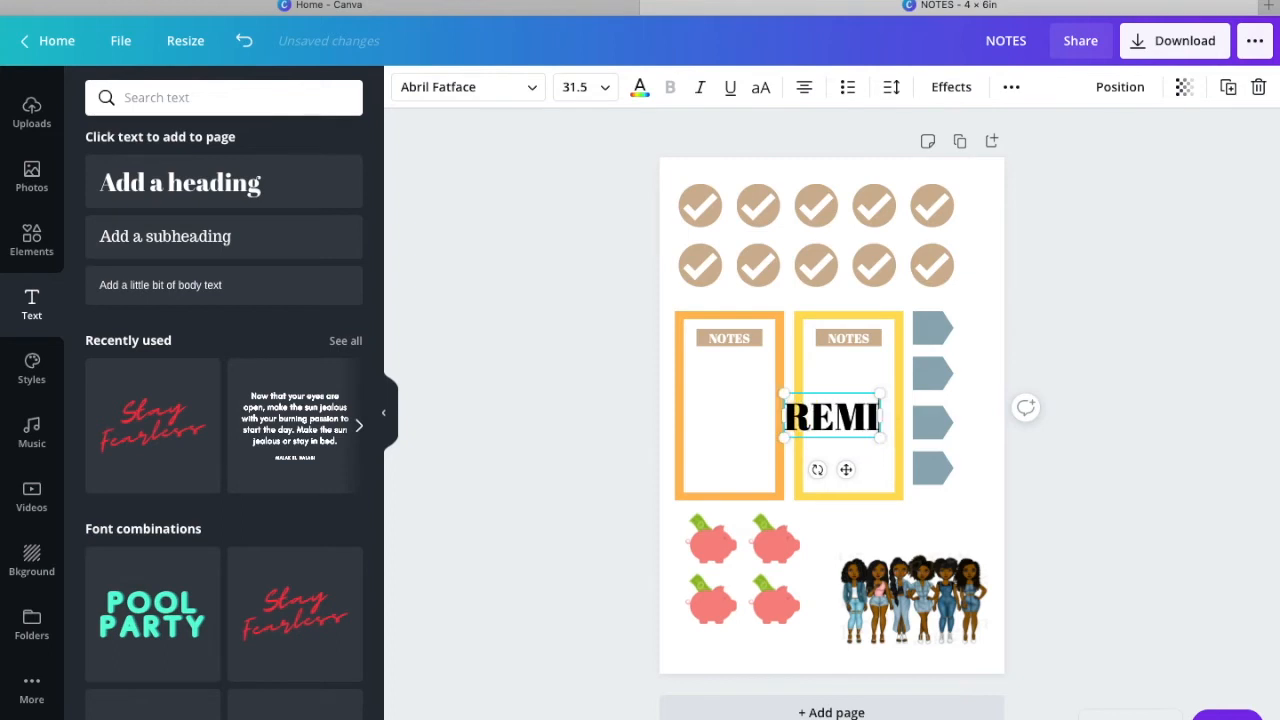
{"action": "type", "text": "remember"}
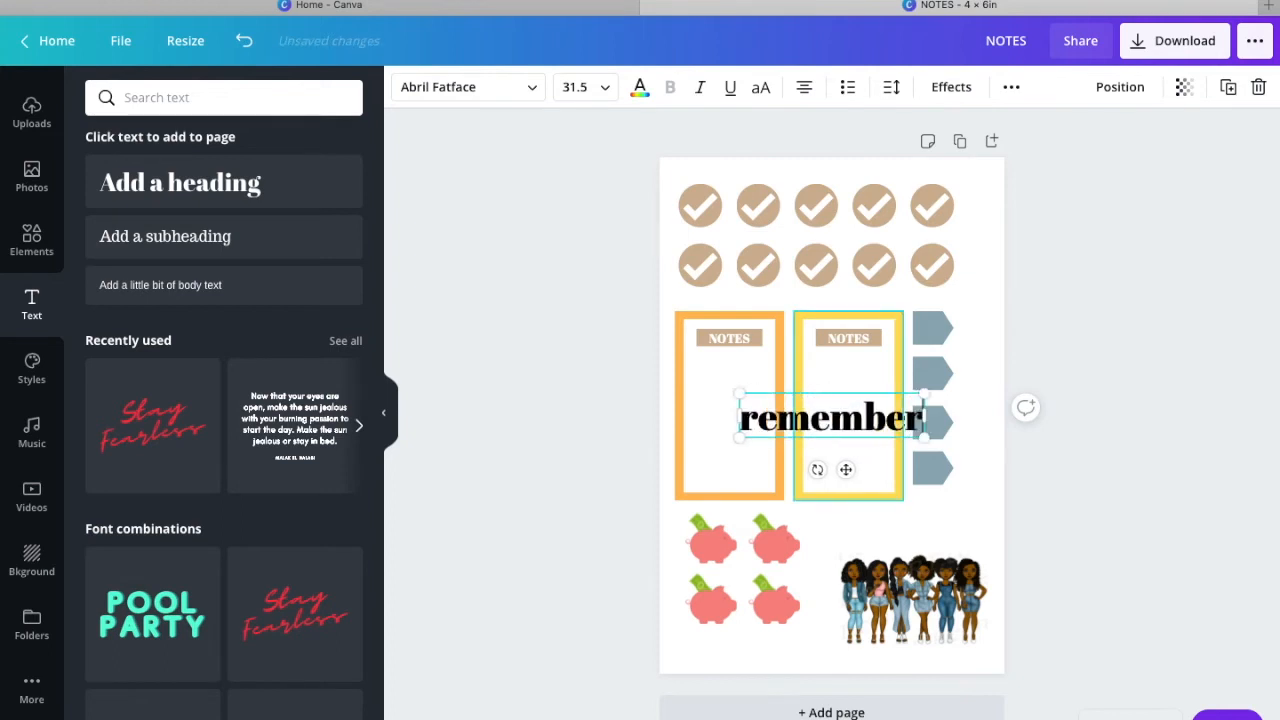
{"action": "left_click_drag", "start_coordinate": [921, 435], "coordinate": [868, 579]}
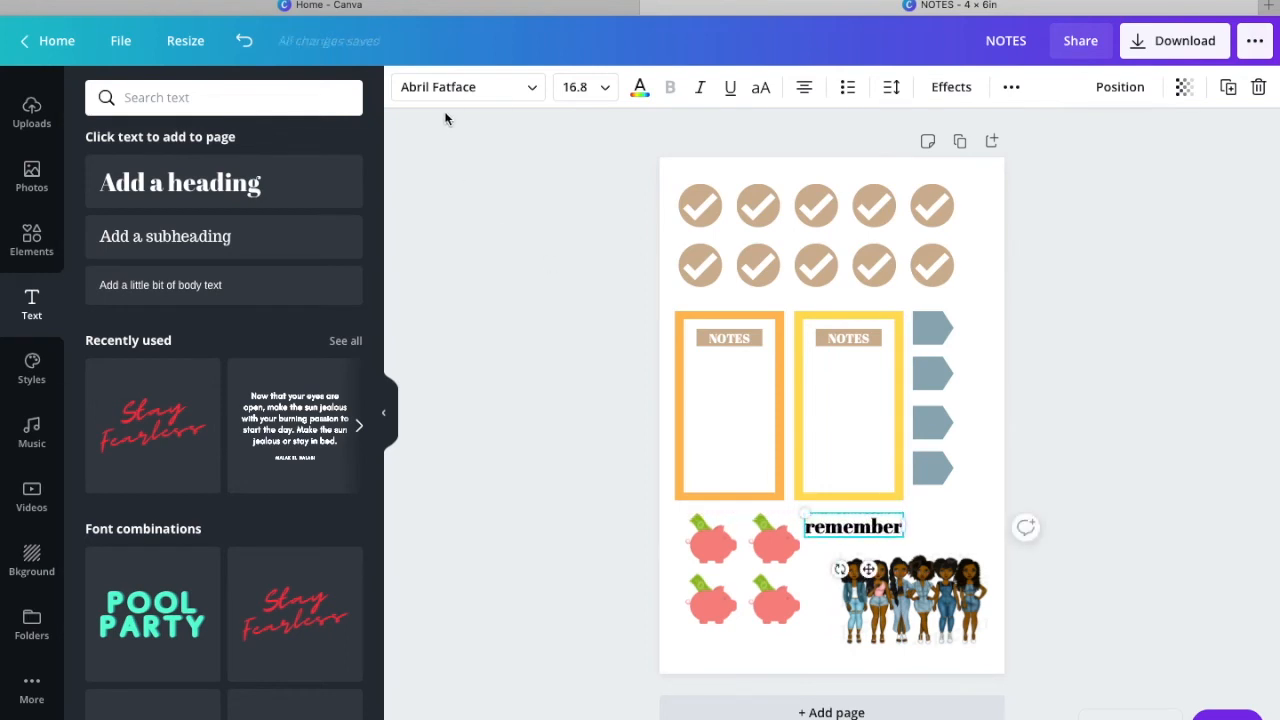
Step: Change the font of the "remember" text, trying Quicksand and settling on the Advetime script font
{"action": "left_click", "coordinate": [533, 89]}
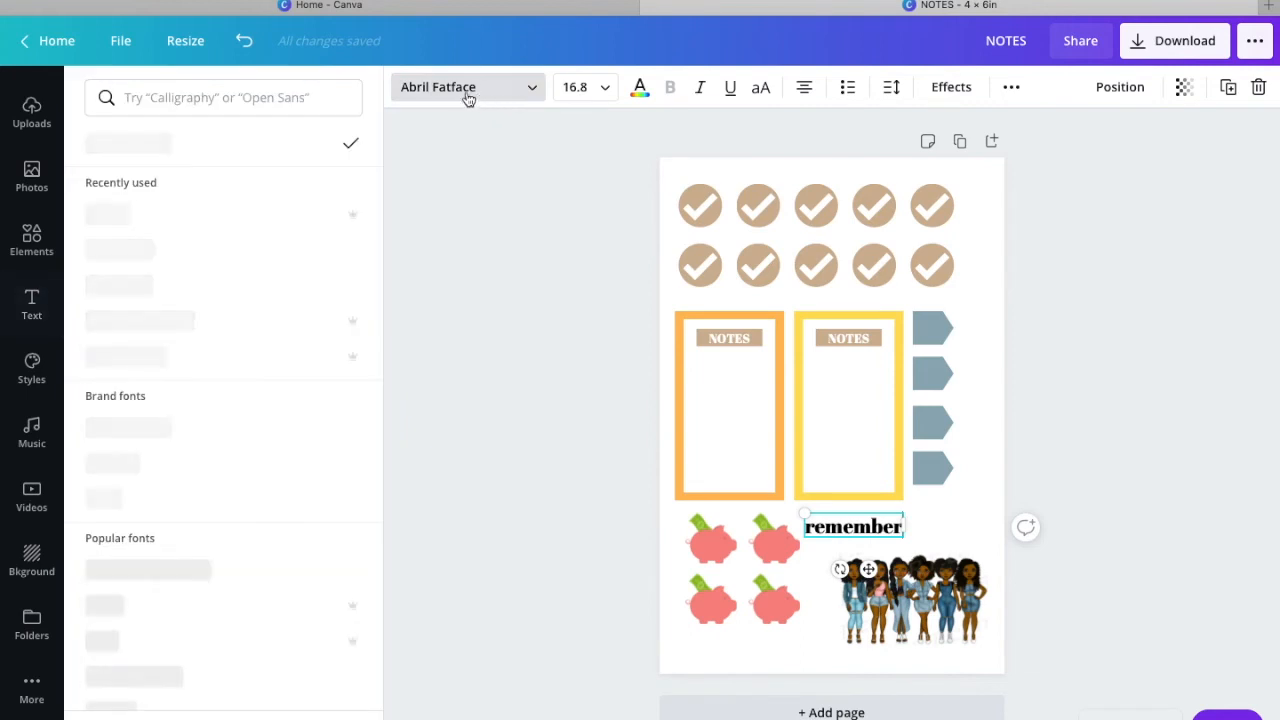
{"action": "scroll", "coordinate": [300, 228], "scroll_direction": "down", "scroll_amount": 3}
{"action": "scroll", "coordinate": [300, 228], "scroll_direction": "up", "scroll_amount": 3}
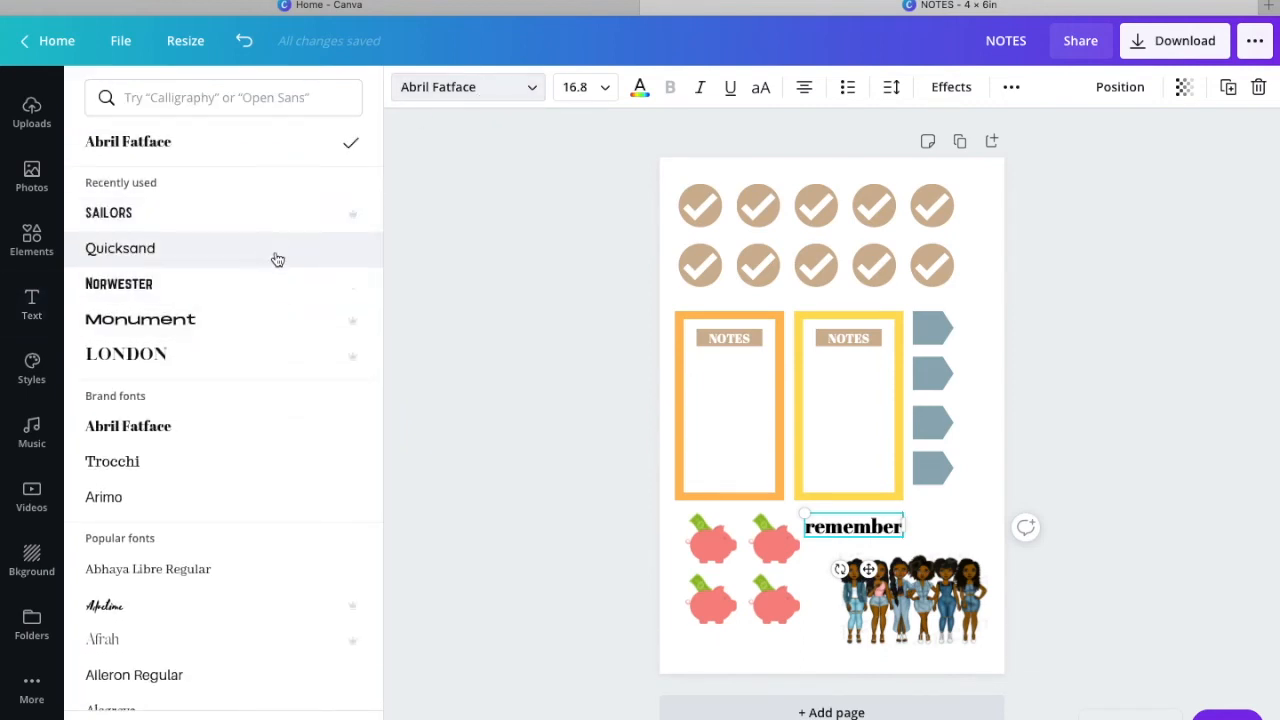
{"action": "left_click", "coordinate": [277, 257]}
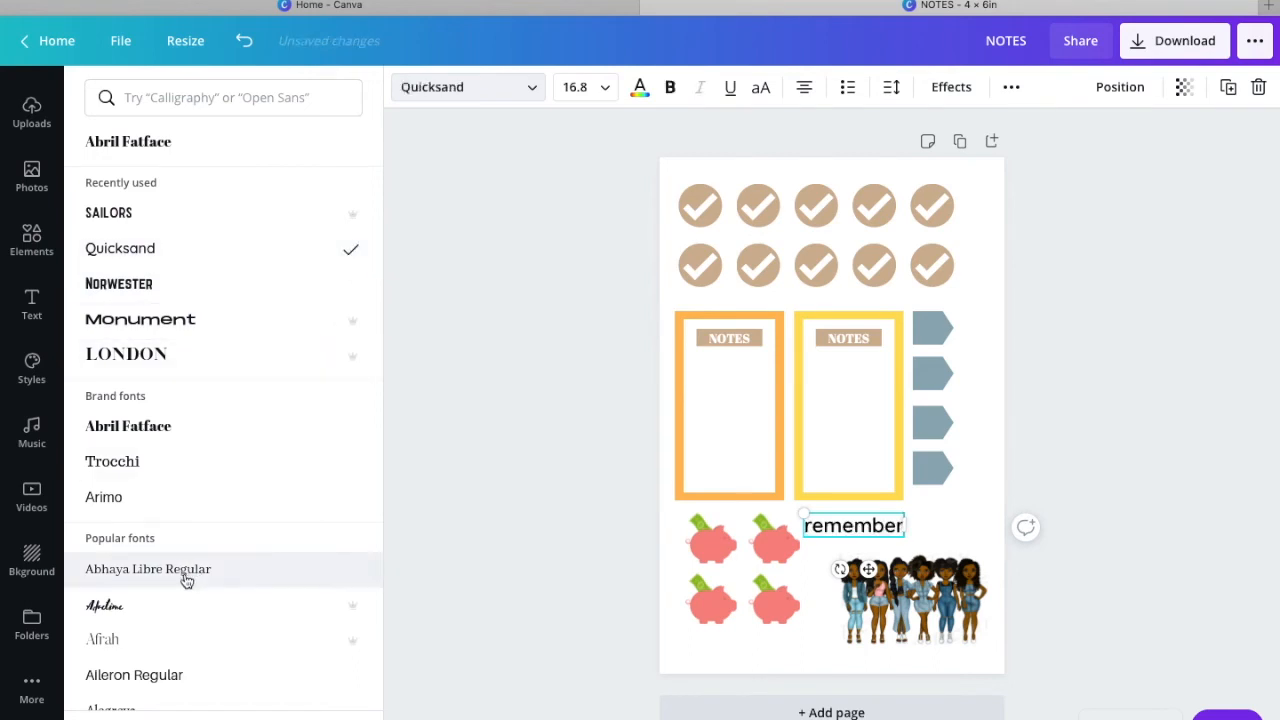
{"action": "left_click", "coordinate": [171, 604]}
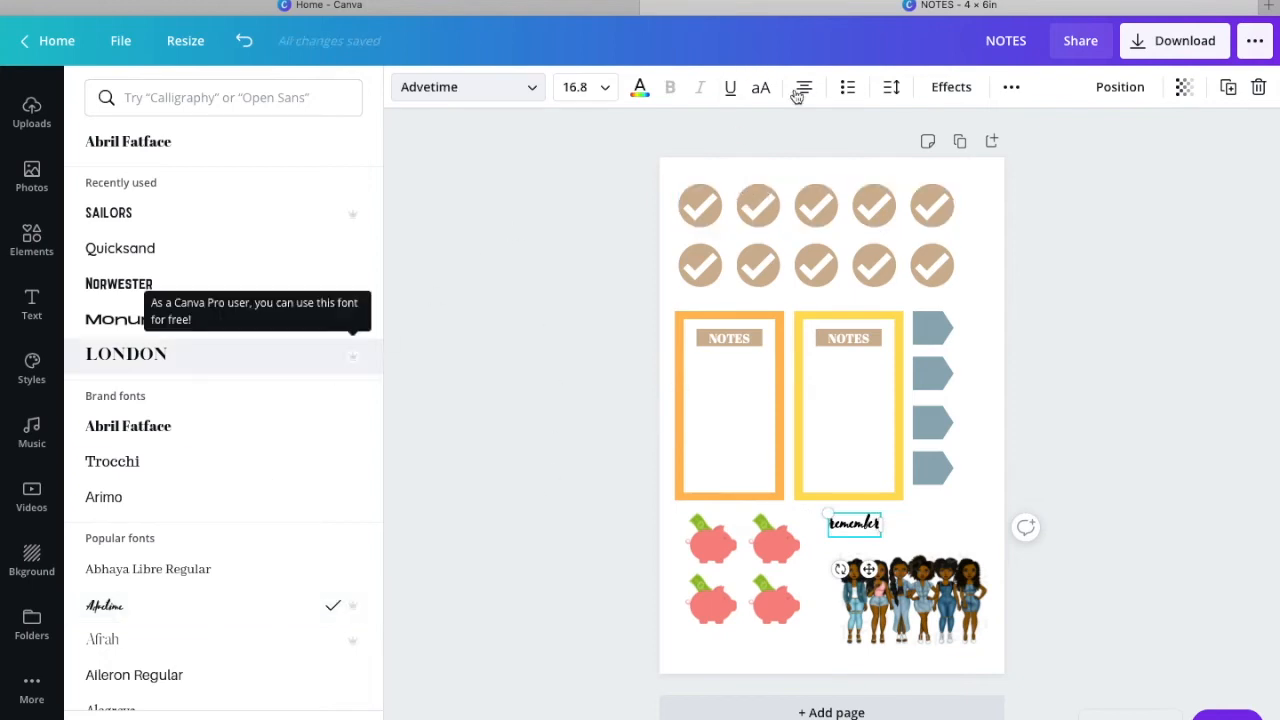
Step: Try a letter spacing of 158 on the "remember" text, and undo that change
{"action": "left_click", "coordinate": [890, 89]}
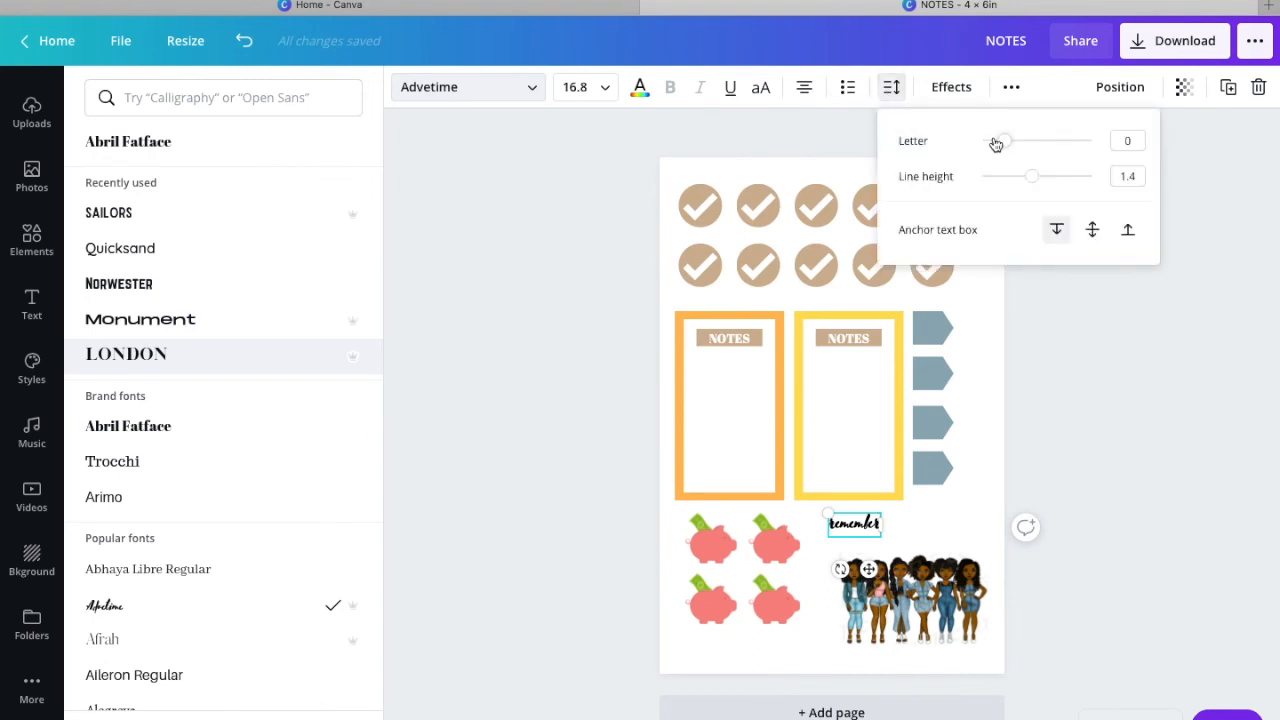
{"action": "left_click_drag", "start_coordinate": [1001, 147], "coordinate": [1024, 147]}
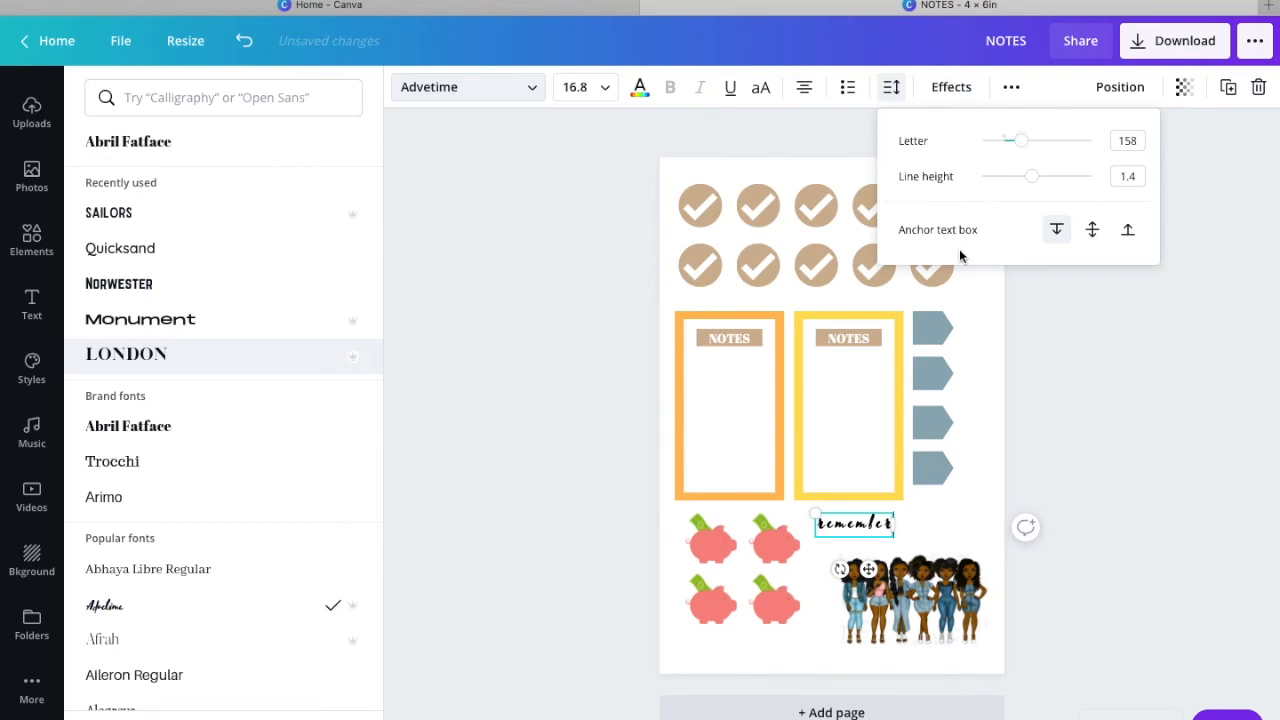
{"action": "left_click", "coordinate": [244, 42]}
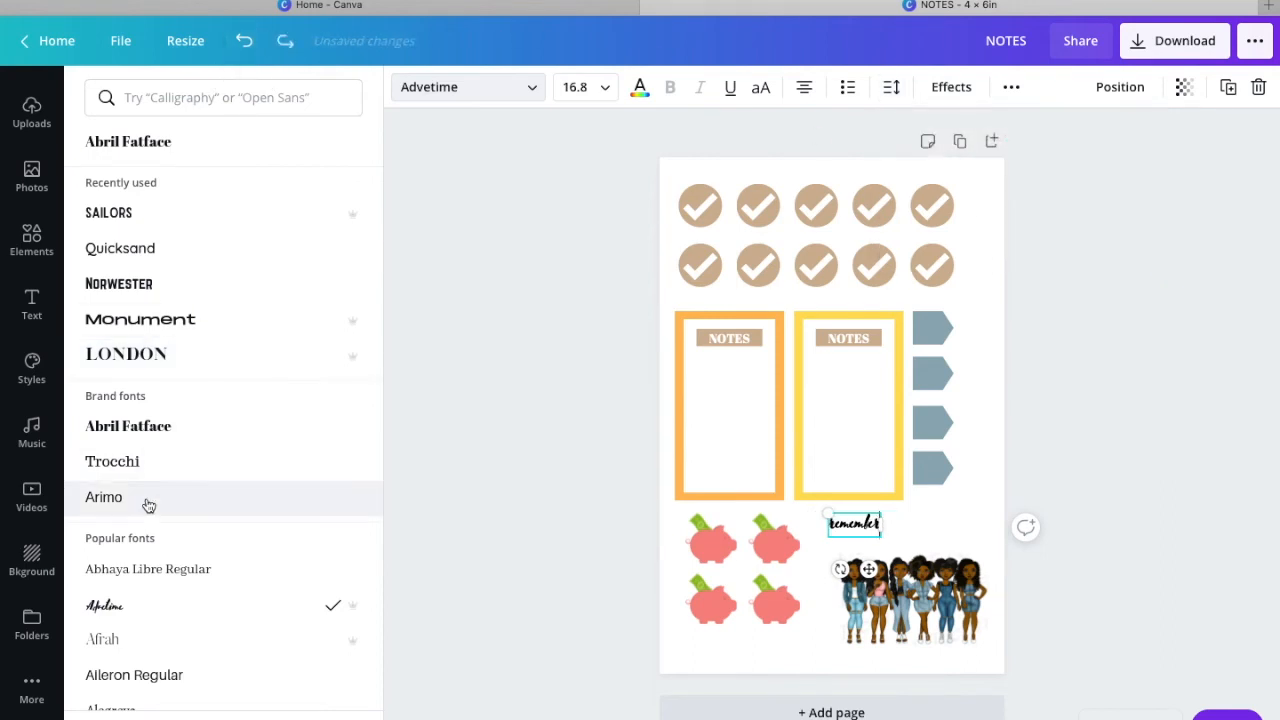
Step: Try the Buffalo, Benedict and Caitlin script fonts on the "remember" text
{"action": "scroll", "coordinate": [149, 503], "scroll_direction": "down", "scroll_amount": 2}
{"action": "scroll", "coordinate": [149, 503], "scroll_direction": "down", "scroll_amount": 5}
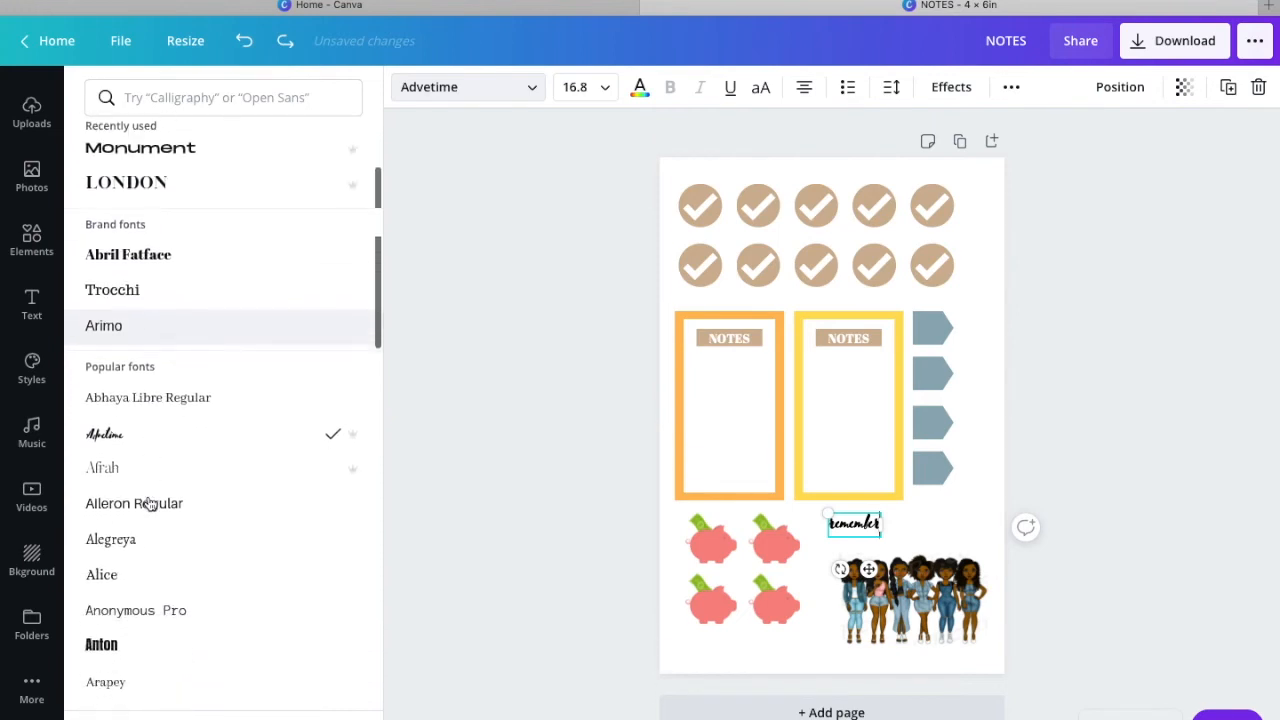
{"action": "scroll", "coordinate": [150, 503], "scroll_direction": "down", "scroll_amount": 2}
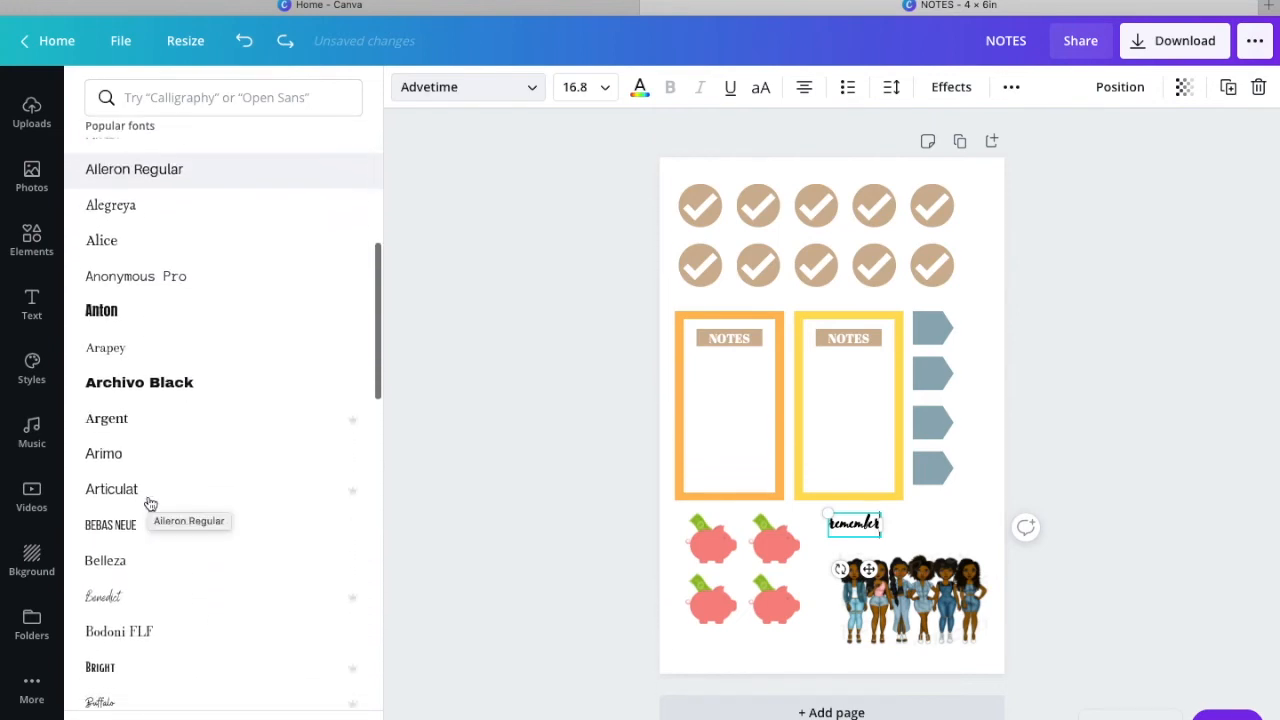
{"action": "scroll", "coordinate": [150, 503], "scroll_direction": "down", "scroll_amount": 1}
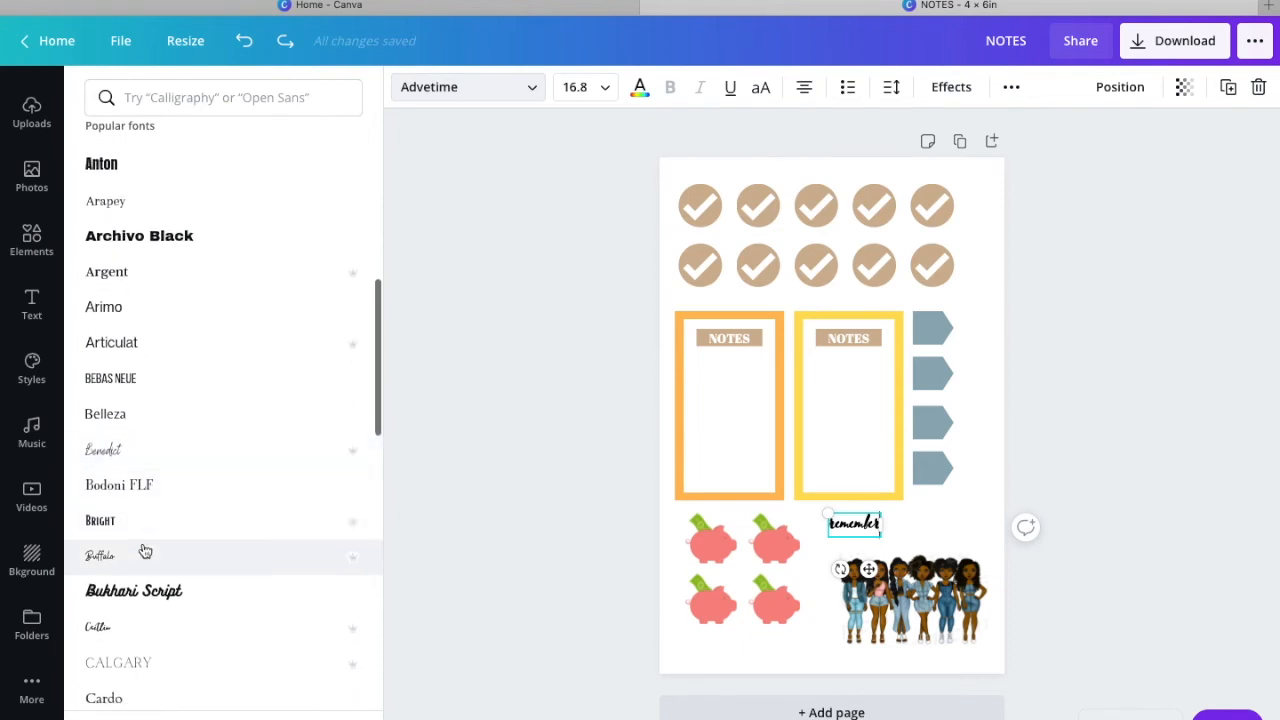
{"action": "left_click", "coordinate": [141, 560]}
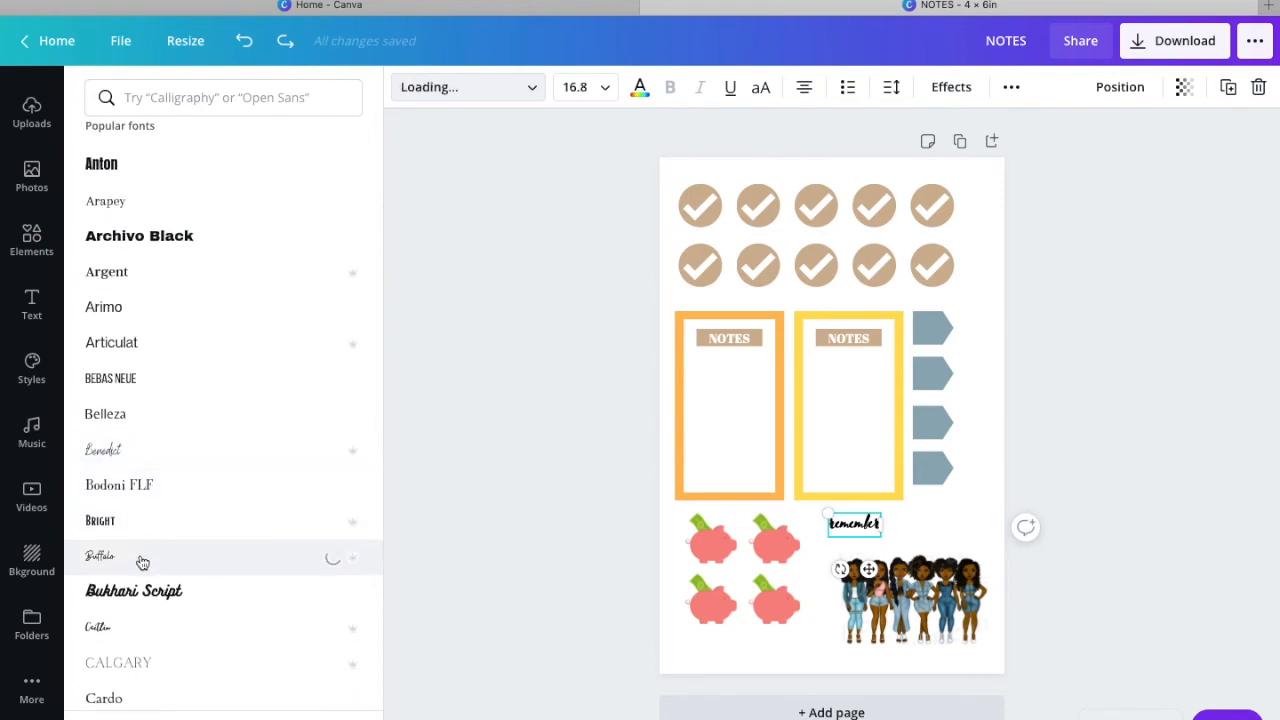
{"action": "left_click", "coordinate": [136, 457]}
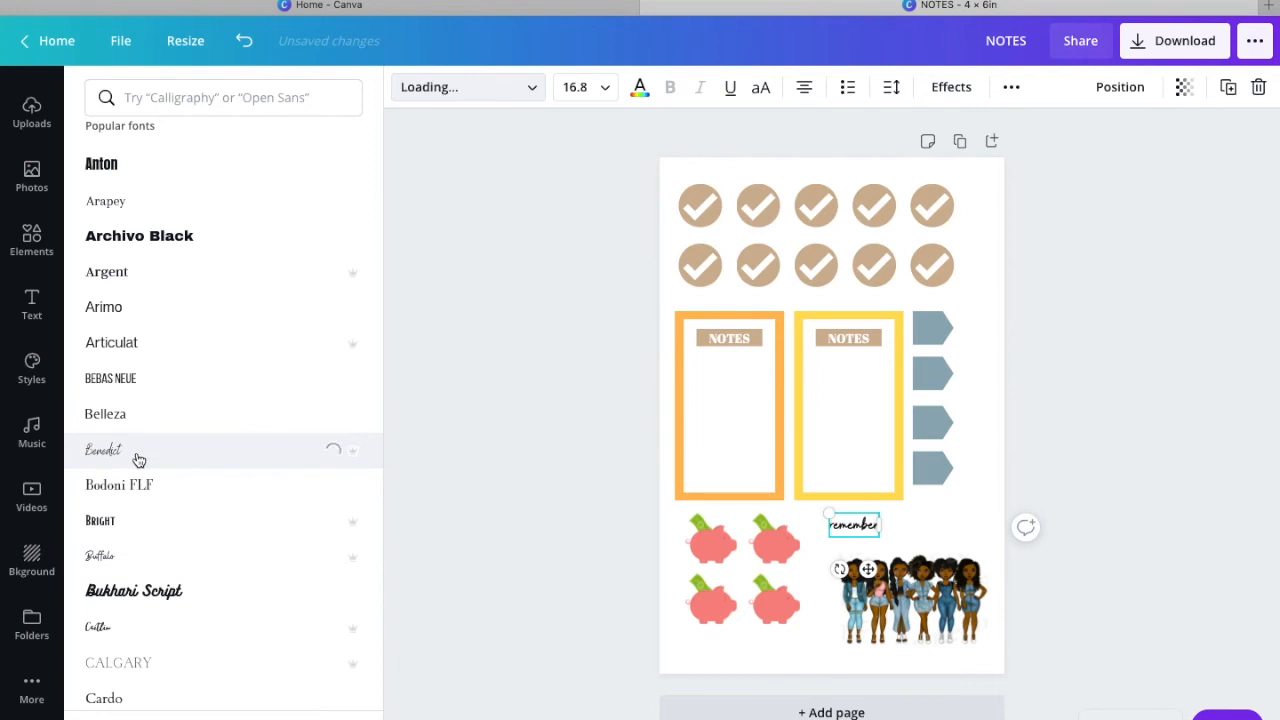
{"action": "left_click", "coordinate": [134, 643]}
Step: Try the Joliet font and the Madelyn script font on the "remember" text
{"action": "scroll", "coordinate": [134, 641], "scroll_direction": "down", "scroll_amount": 2}
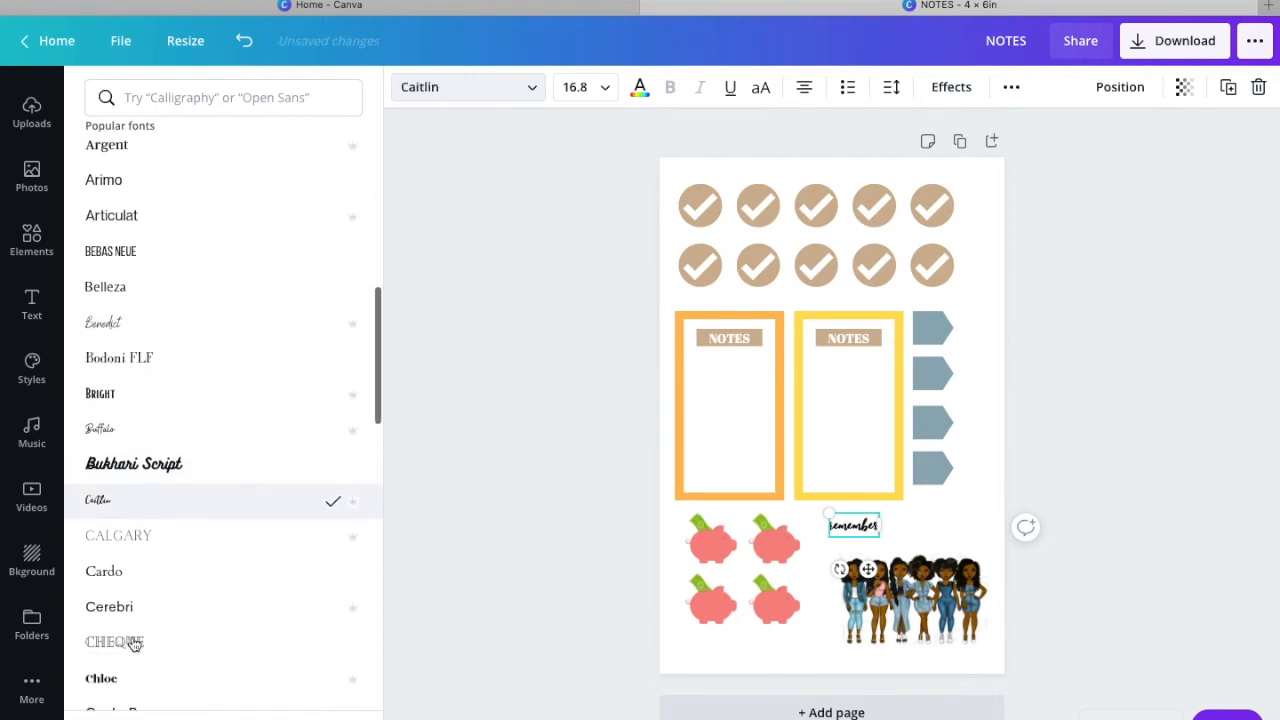
{"action": "scroll", "coordinate": [134, 641], "scroll_direction": "down", "scroll_amount": 4}
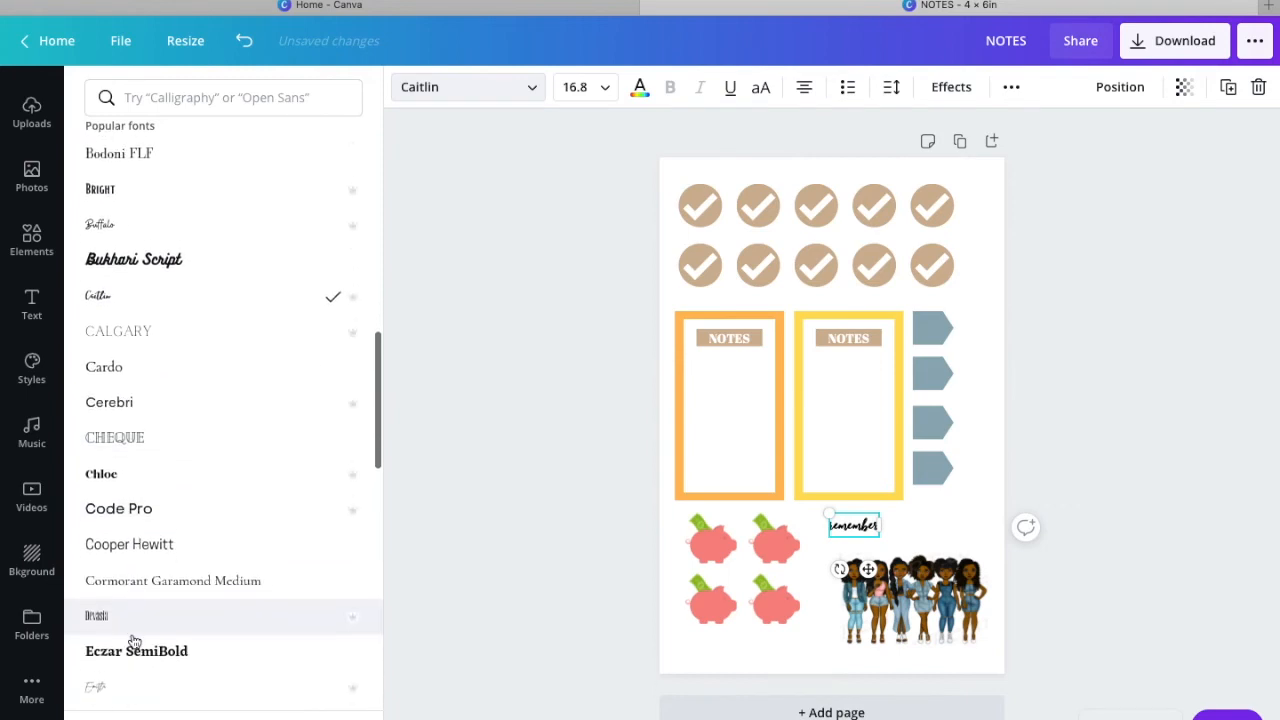
{"action": "scroll", "coordinate": [134, 642], "scroll_direction": "down", "scroll_amount": 4}
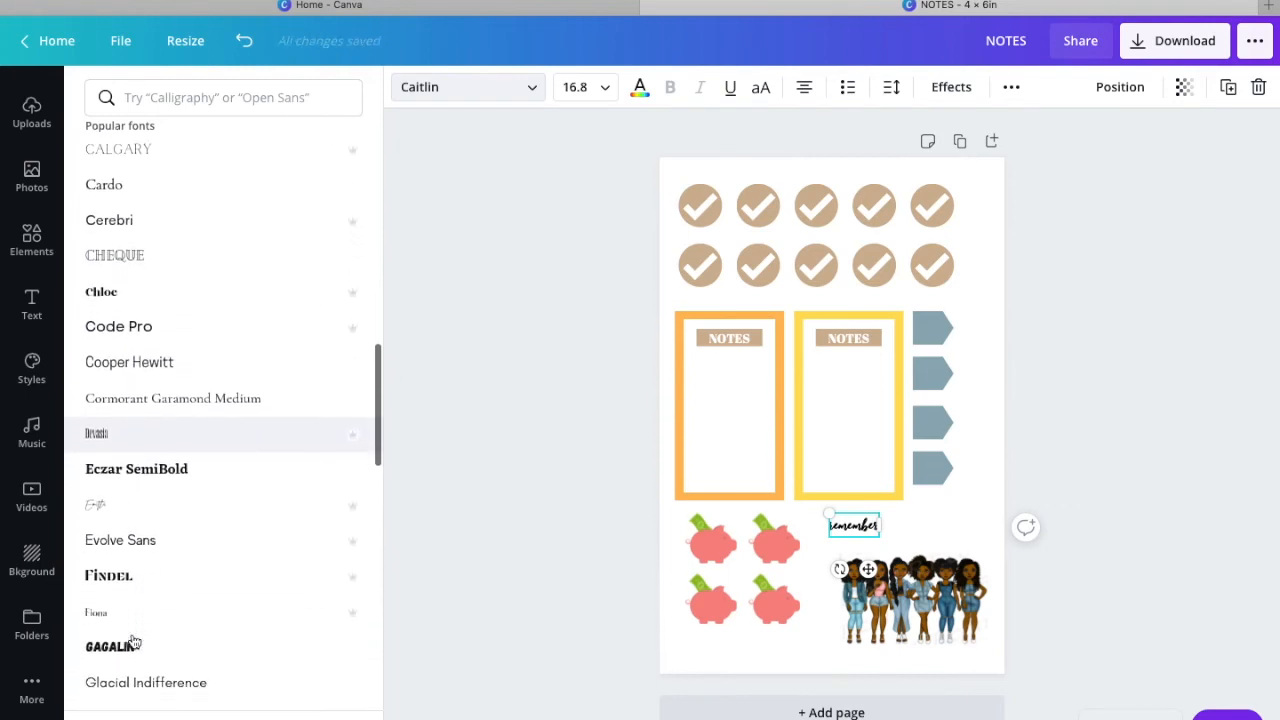
{"action": "scroll", "coordinate": [134, 641], "scroll_direction": "down", "scroll_amount": 4}
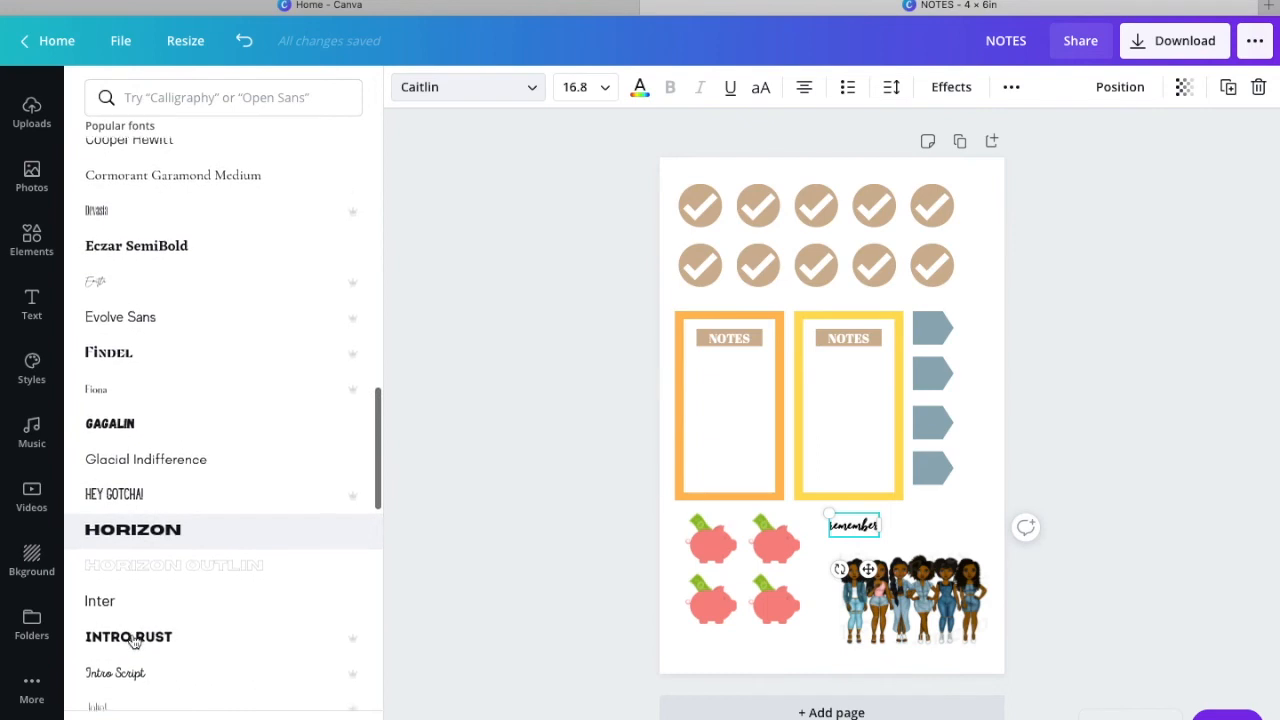
{"action": "scroll", "coordinate": [134, 641], "scroll_direction": "down", "scroll_amount": 2}
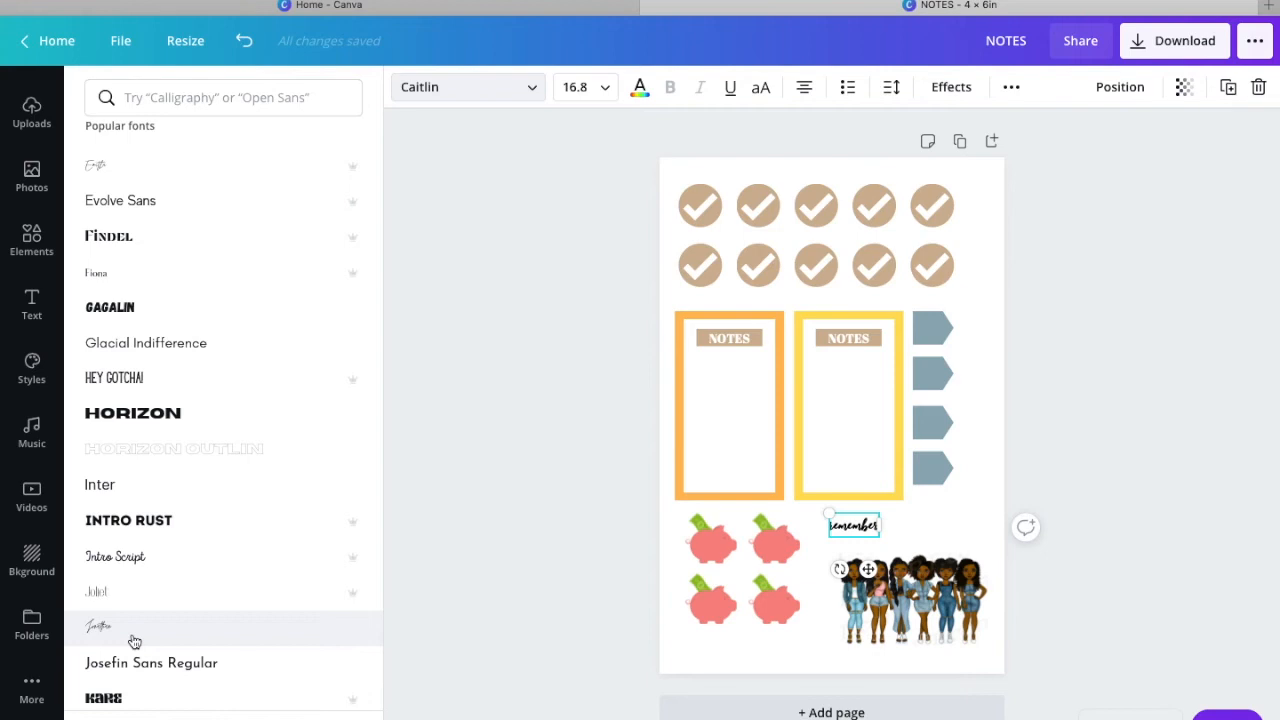
{"action": "left_click", "coordinate": [125, 598]}
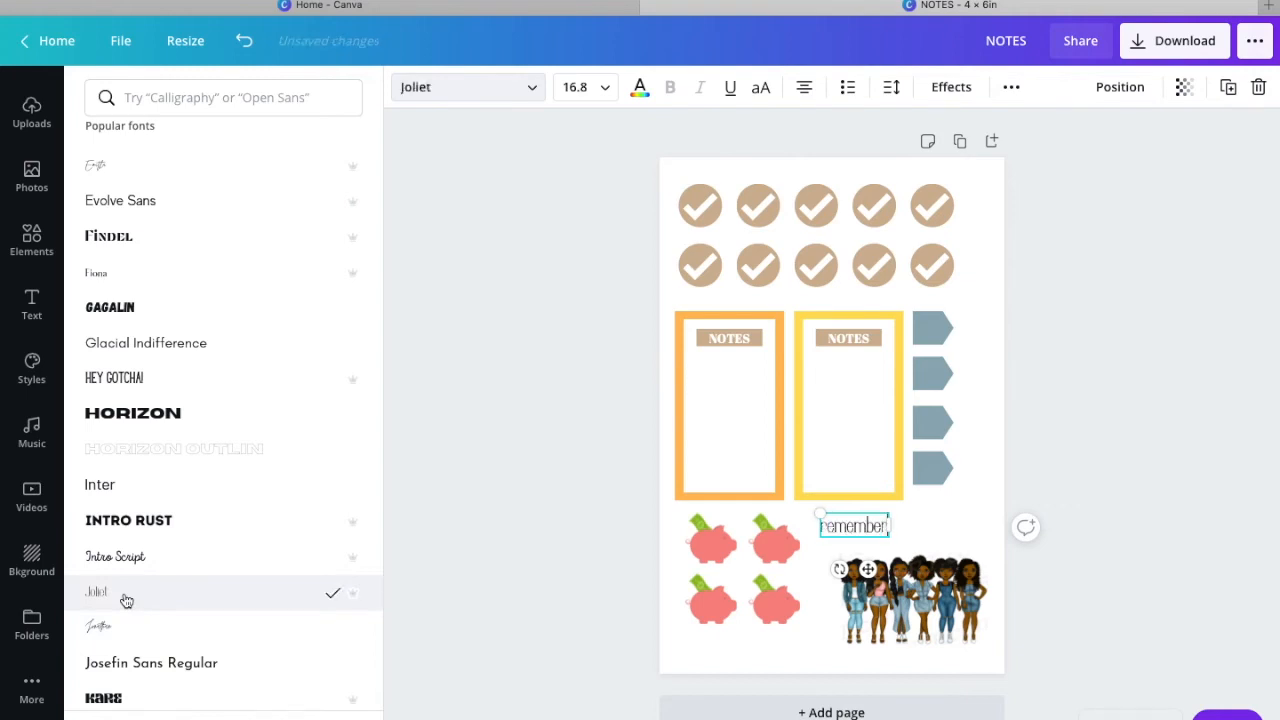
{"action": "scroll", "coordinate": [132, 705], "scroll_direction": "down", "scroll_amount": 3}
{"action": "scroll", "coordinate": [131, 704], "scroll_direction": "down", "scroll_amount": 3}
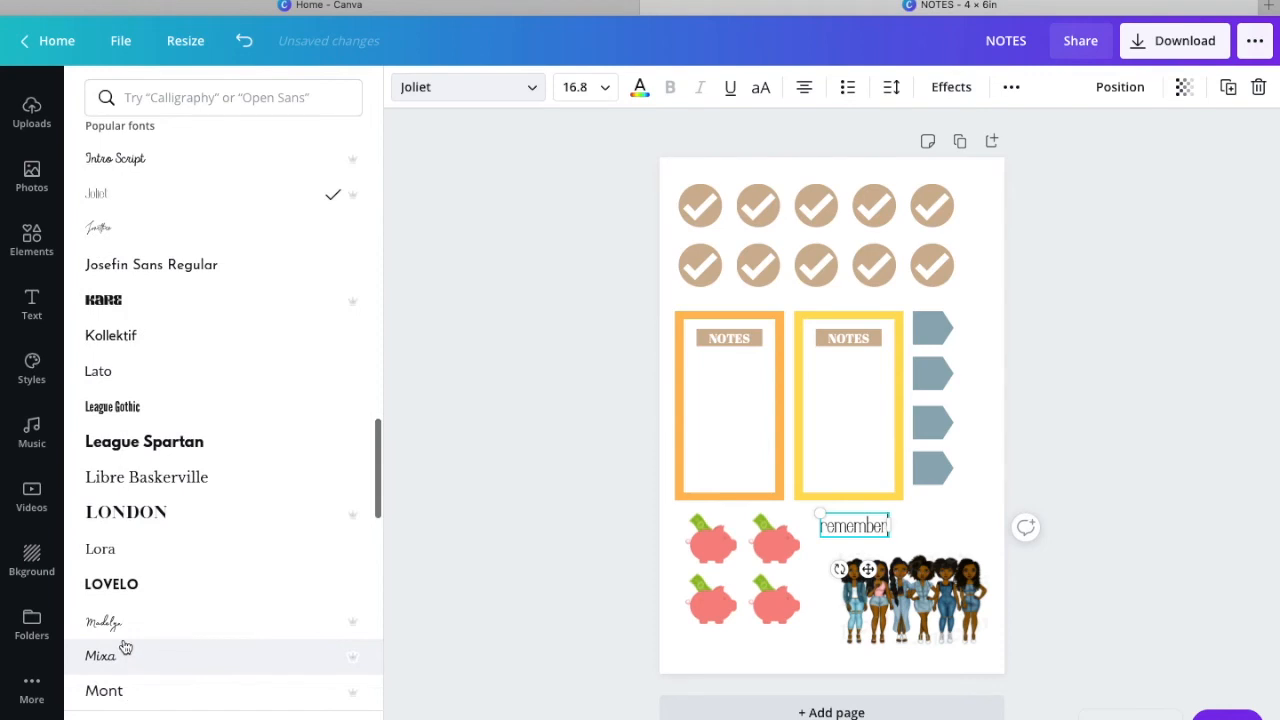
{"action": "left_click", "coordinate": [115, 624]}
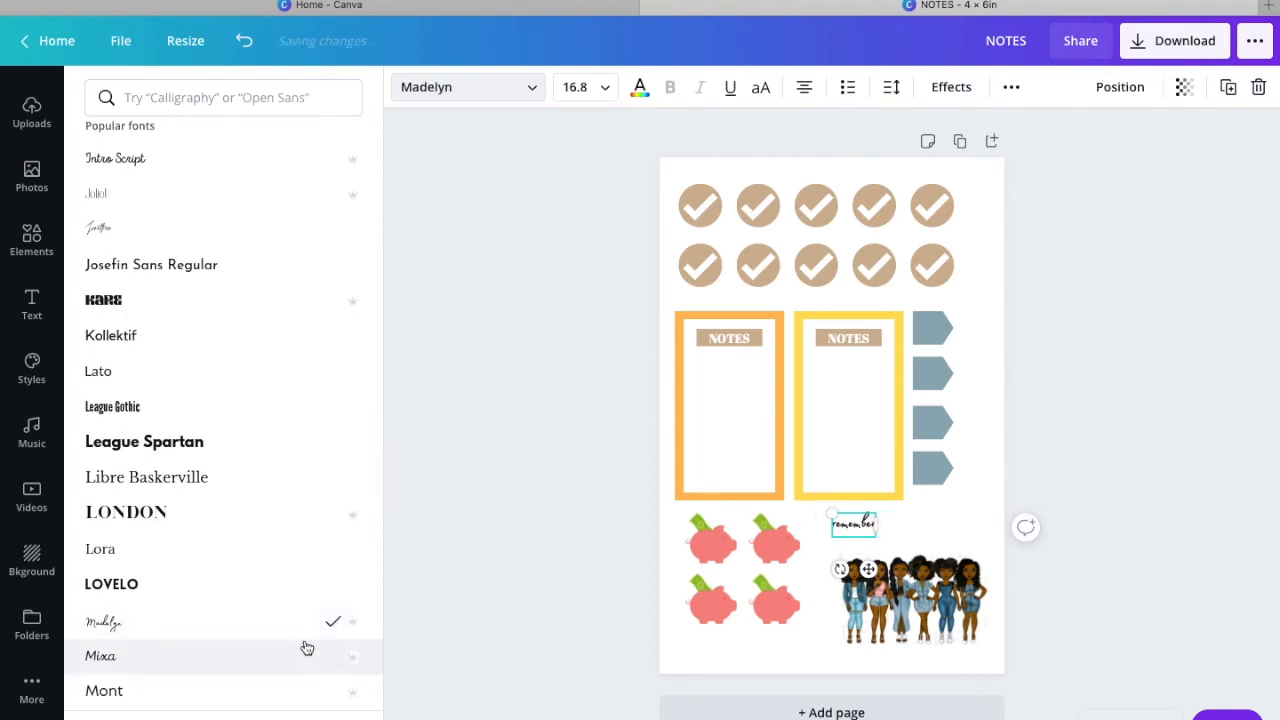
Step: Enlarge the "remember" text to size 25.8 and position it between the yellow NOTES box and the illustration of the women
{"action": "left_click_drag", "start_coordinate": [835, 512], "coordinate": [859, 533]}
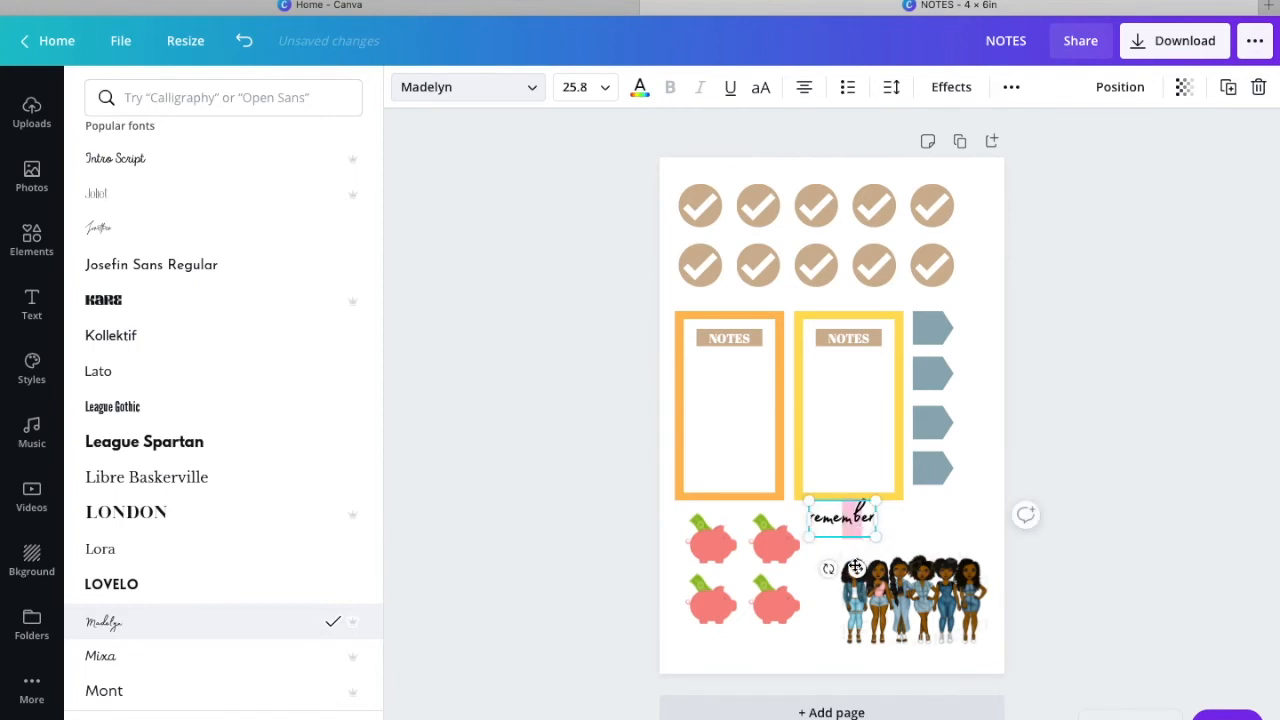
{"action": "left_click_drag", "start_coordinate": [856, 569], "coordinate": [864, 573]}
Step: Try the Moontime script font on the "remember" text and deselect the text to judge it
{"action": "scroll", "coordinate": [257, 614], "scroll_direction": "down", "scroll_amount": 3}
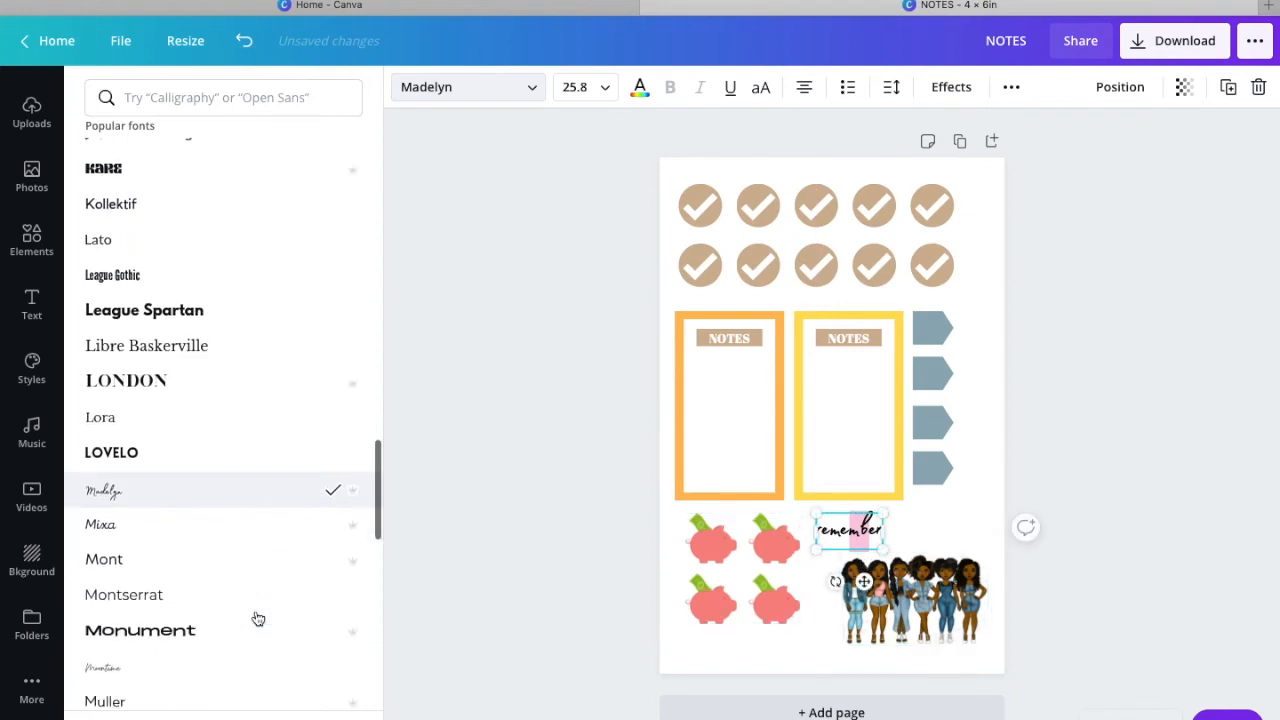
{"action": "scroll", "coordinate": [257, 619], "scroll_direction": "down", "scroll_amount": 1}
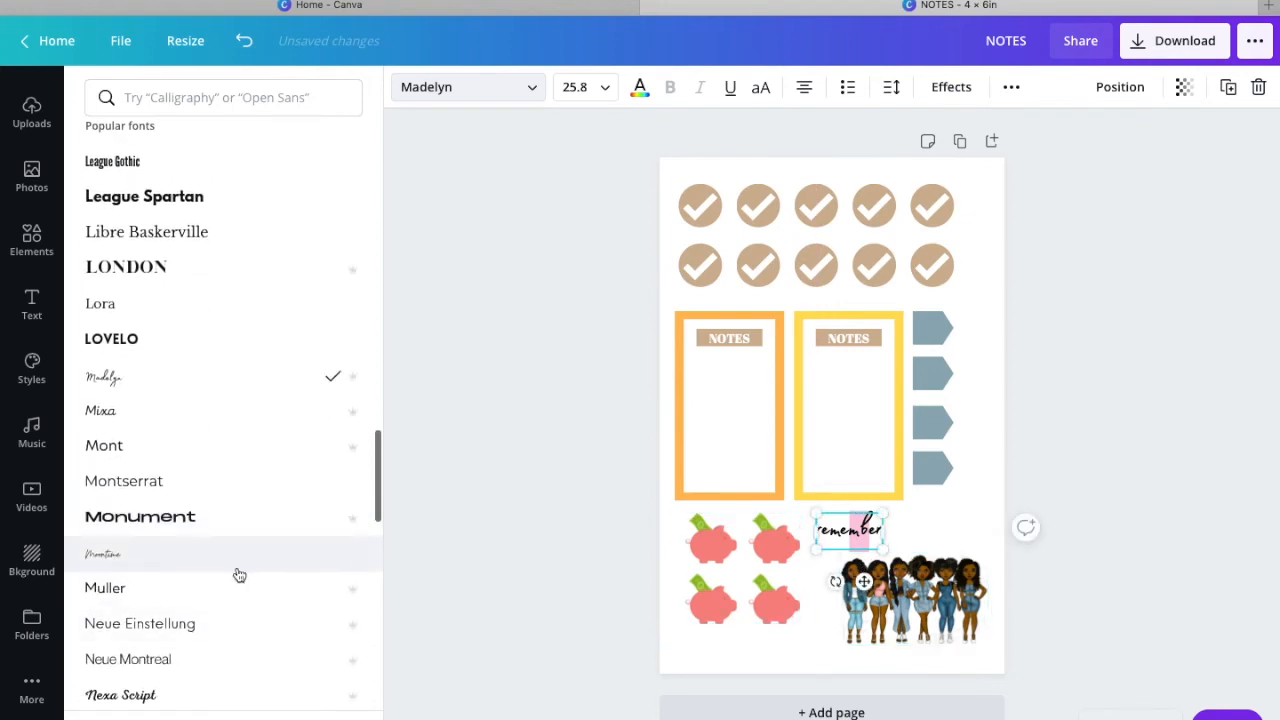
{"action": "left_click", "coordinate": [239, 572]}
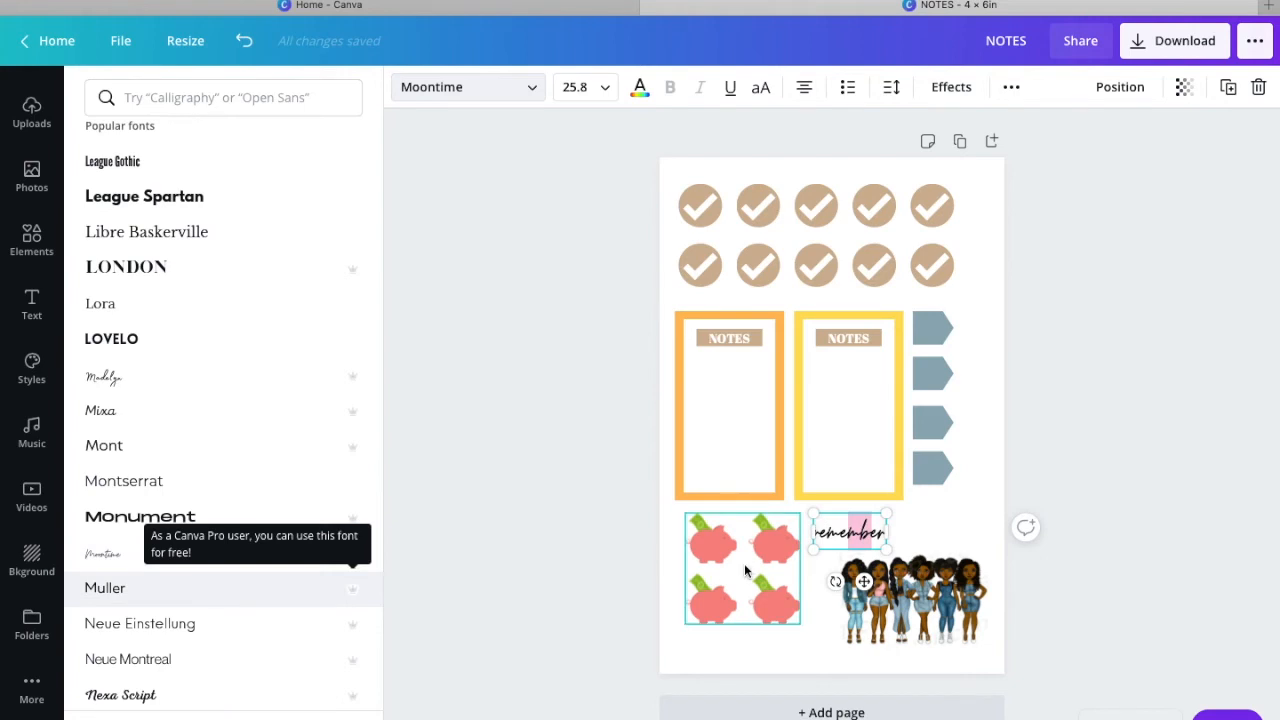
{"action": "left_click", "coordinate": [921, 544]}
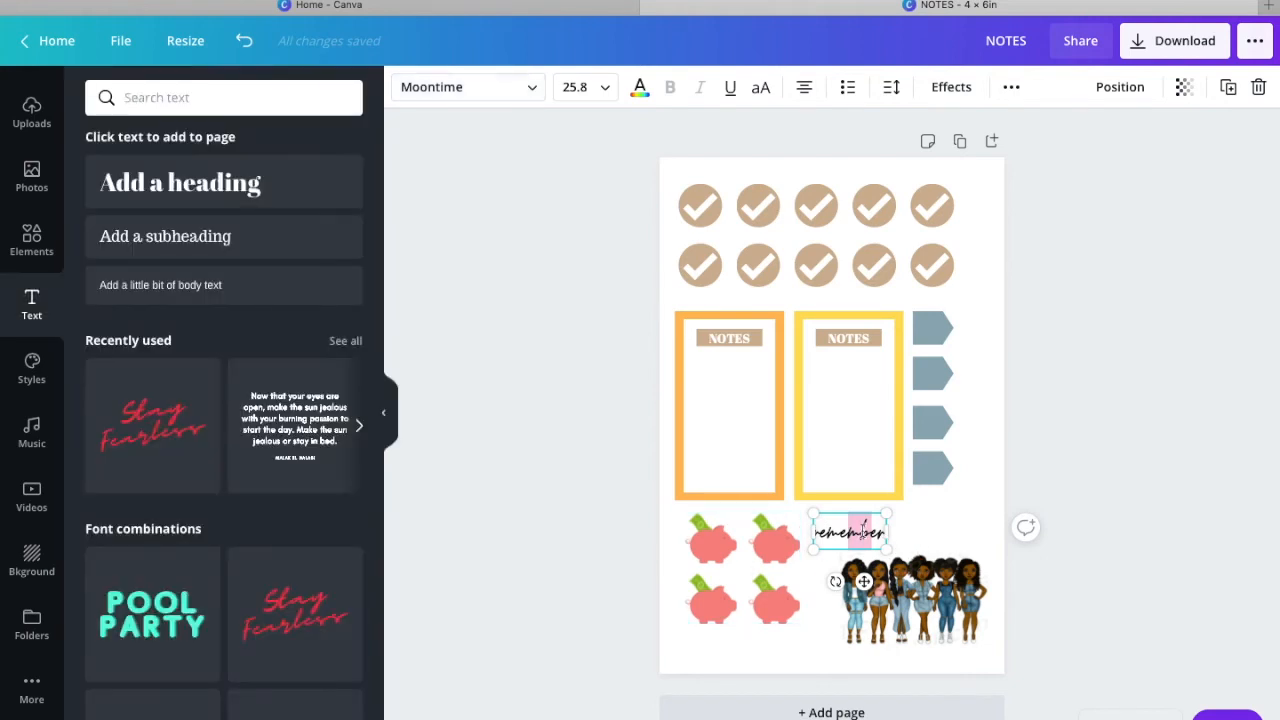
{"action": "left_click", "coordinate": [928, 525]}
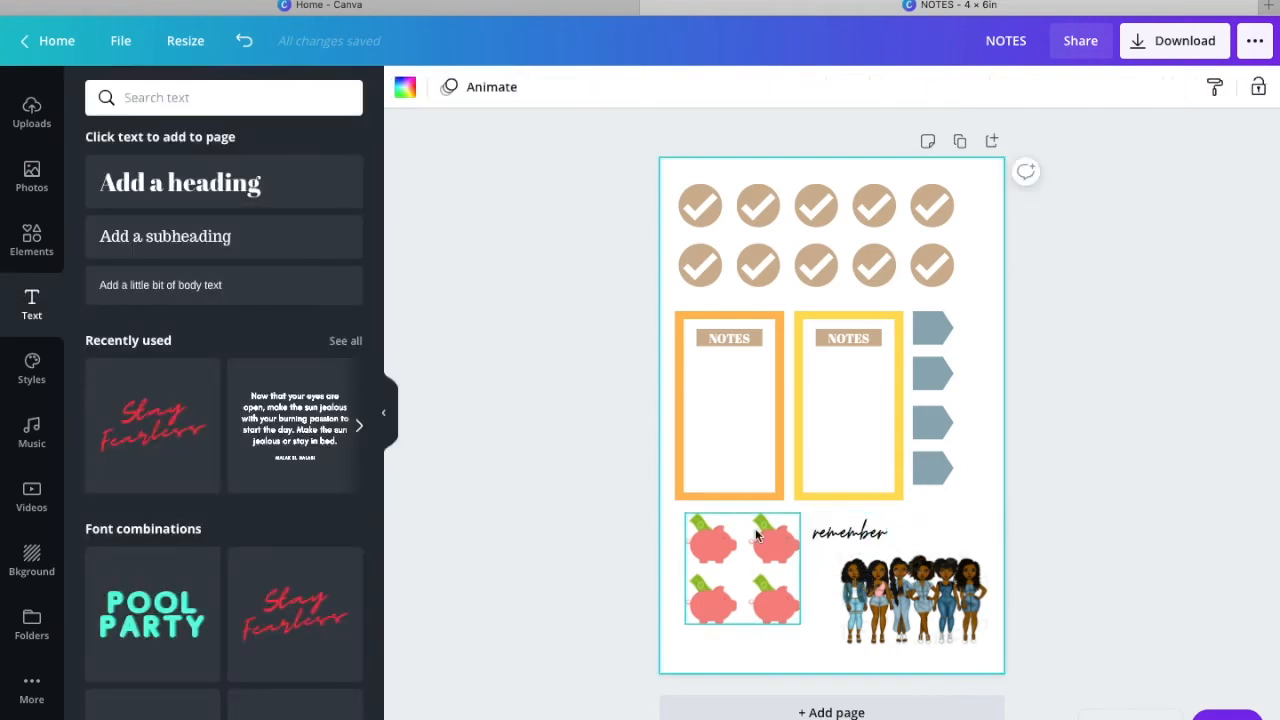
Step: Change the font of the "remember" text to the Alamanda script font
{"action": "left_click", "coordinate": [824, 527]}
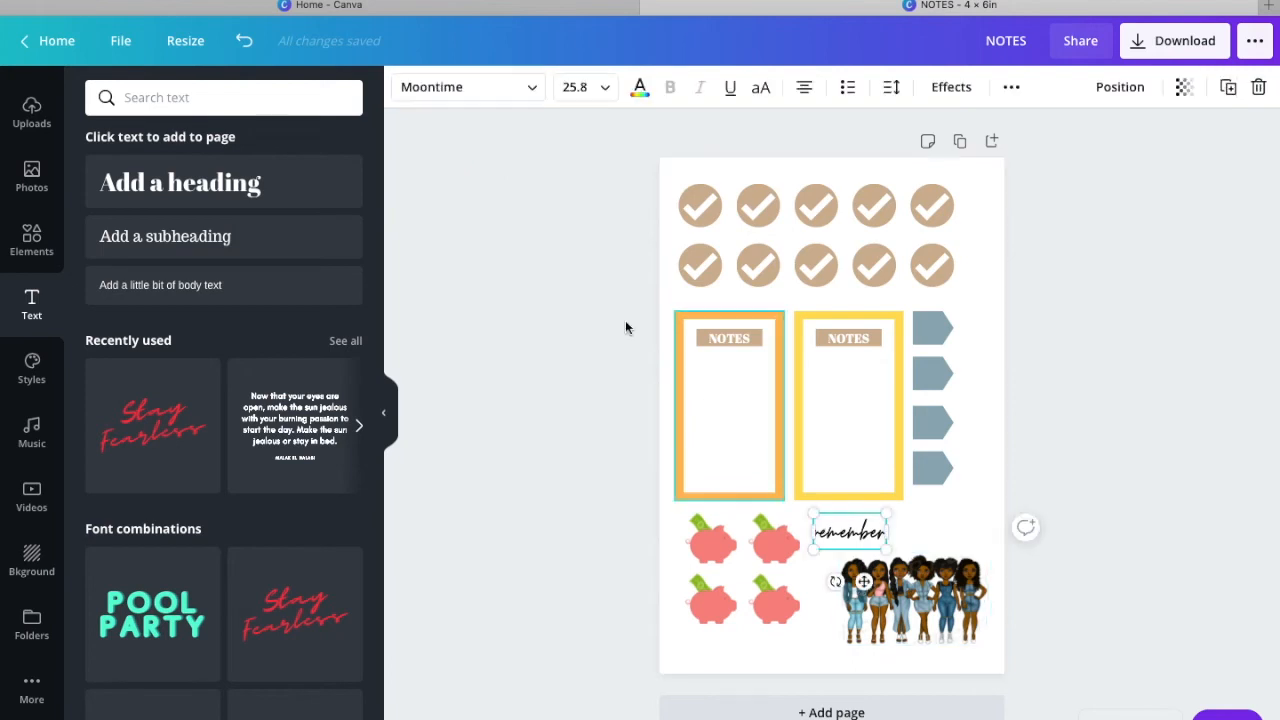
{"action": "left_click", "coordinate": [468, 88]}
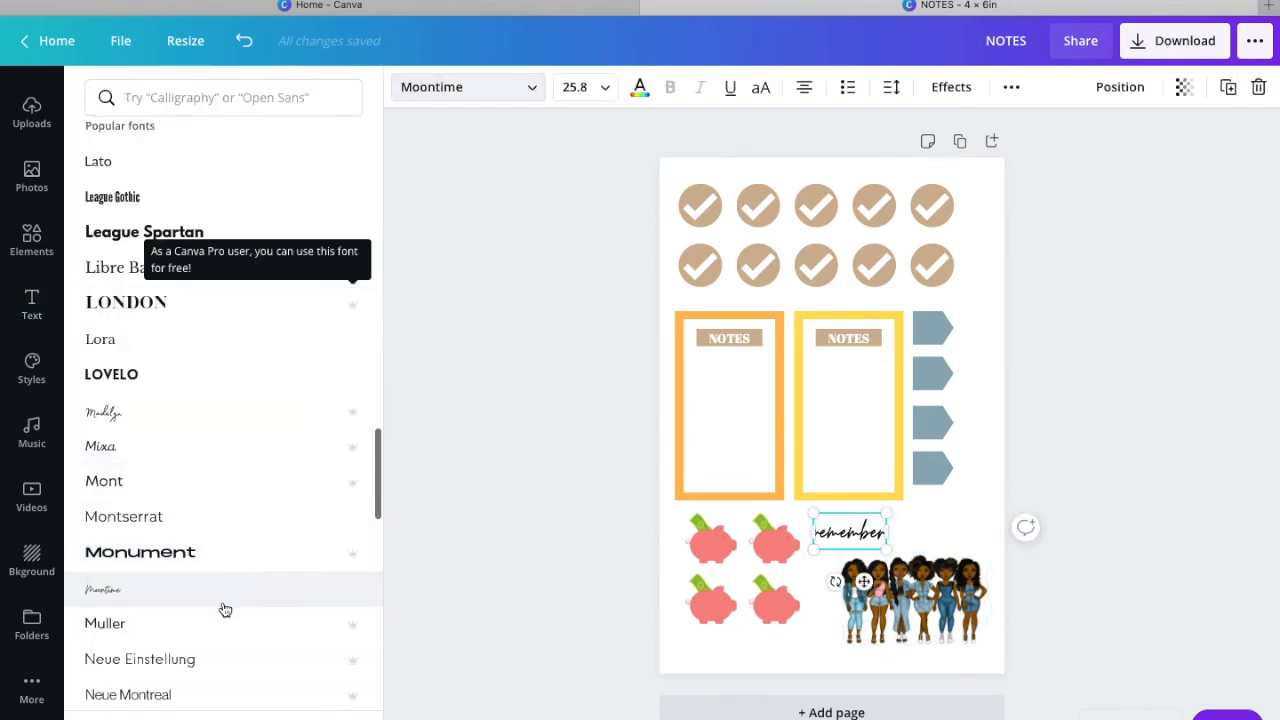
{"action": "scroll", "coordinate": [223, 606], "scroll_direction": "down", "scroll_amount": 3}
{"action": "scroll", "coordinate": [225, 610], "scroll_direction": "down", "scroll_amount": 3}
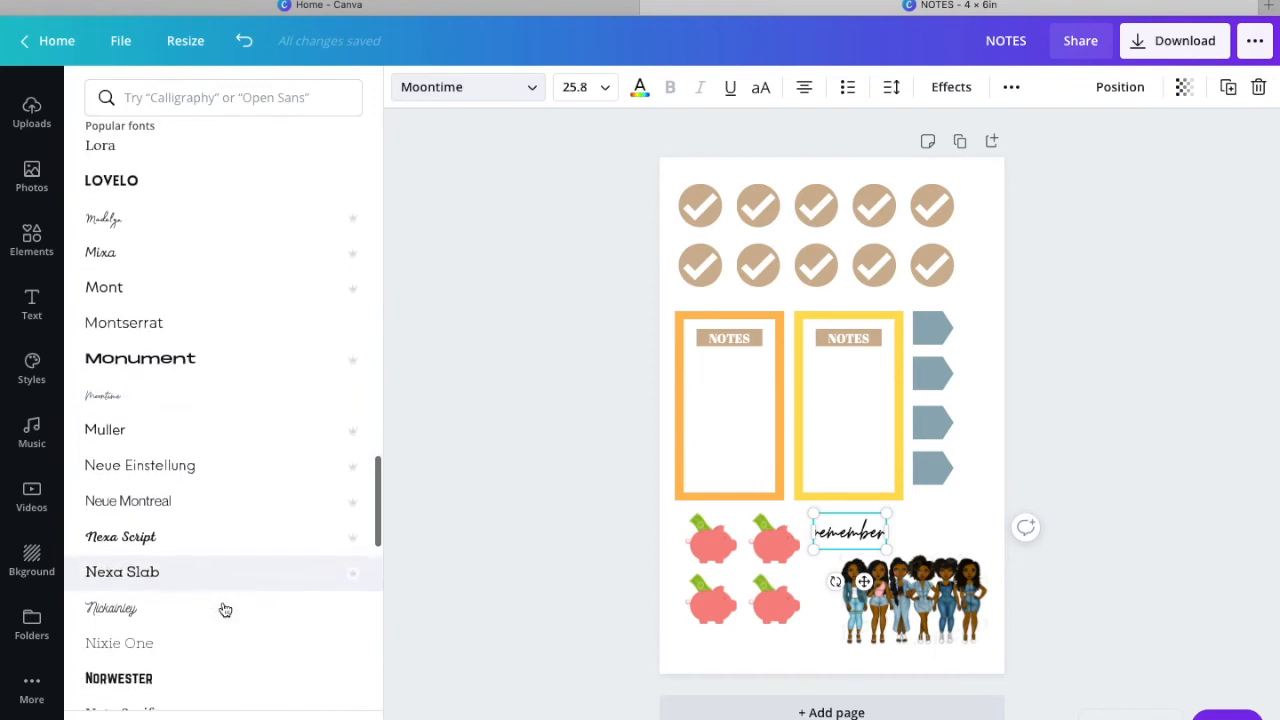
{"action": "scroll", "coordinate": [225, 610], "scroll_direction": "down", "scroll_amount": 4}
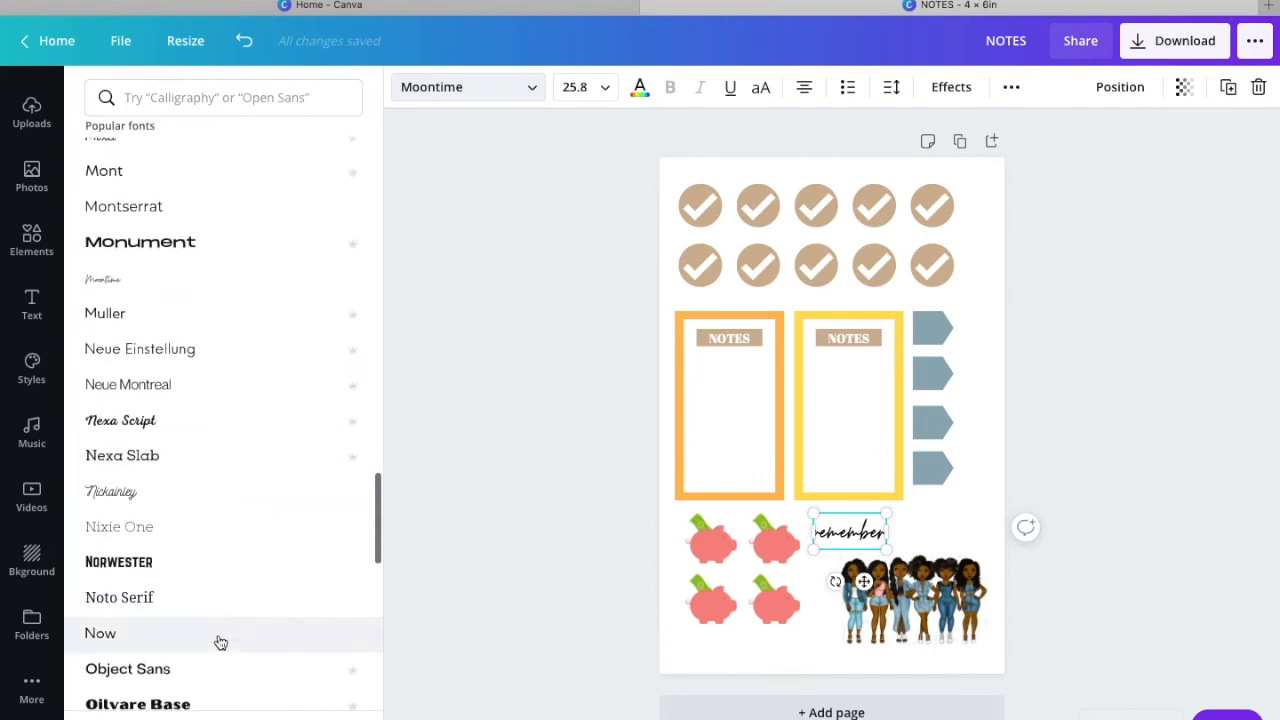
{"action": "scroll", "coordinate": [228, 632], "scroll_direction": "down", "scroll_amount": 4}
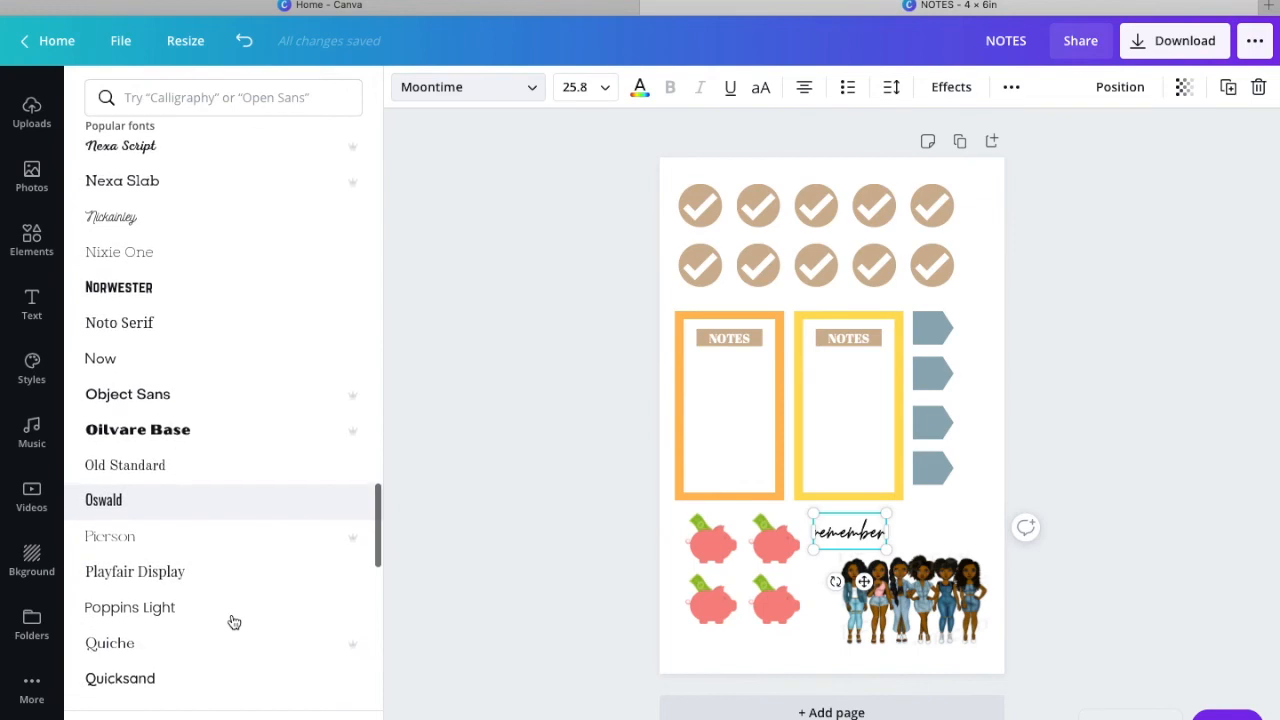
{"action": "scroll", "coordinate": [233, 622], "scroll_direction": "down", "scroll_amount": 7}
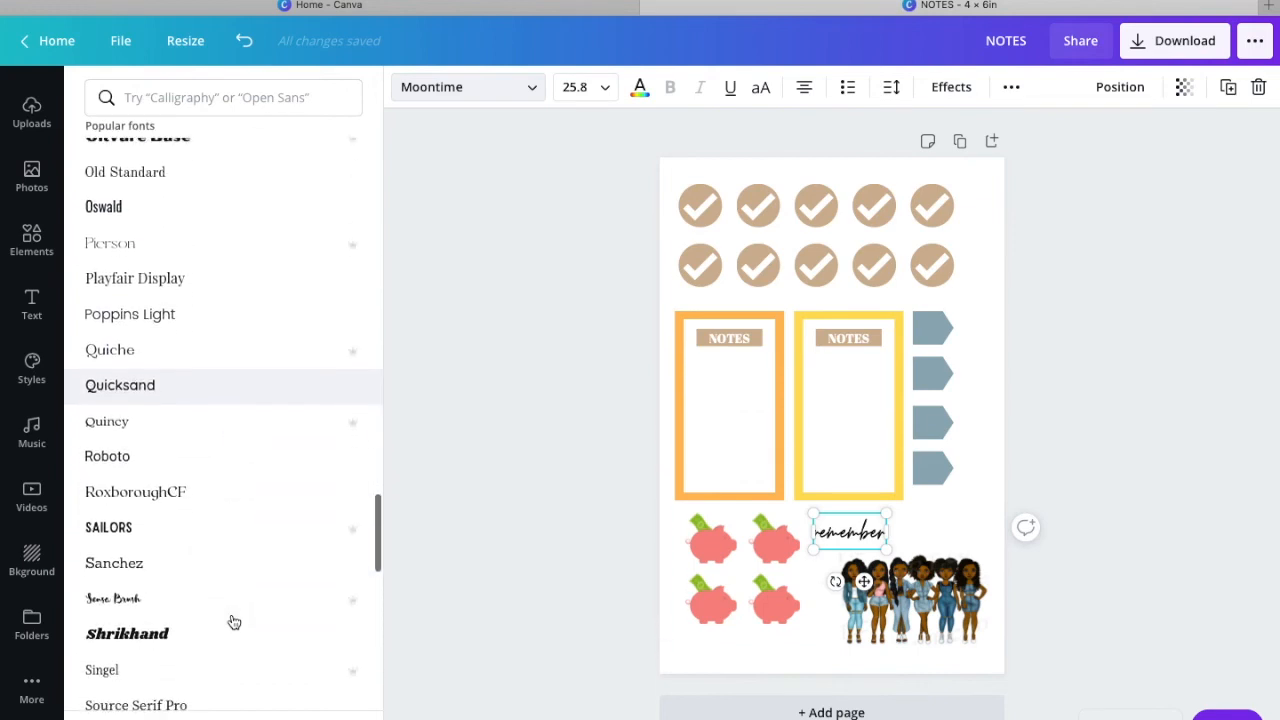
{"action": "scroll", "coordinate": [233, 622], "scroll_direction": "down", "scroll_amount": 7}
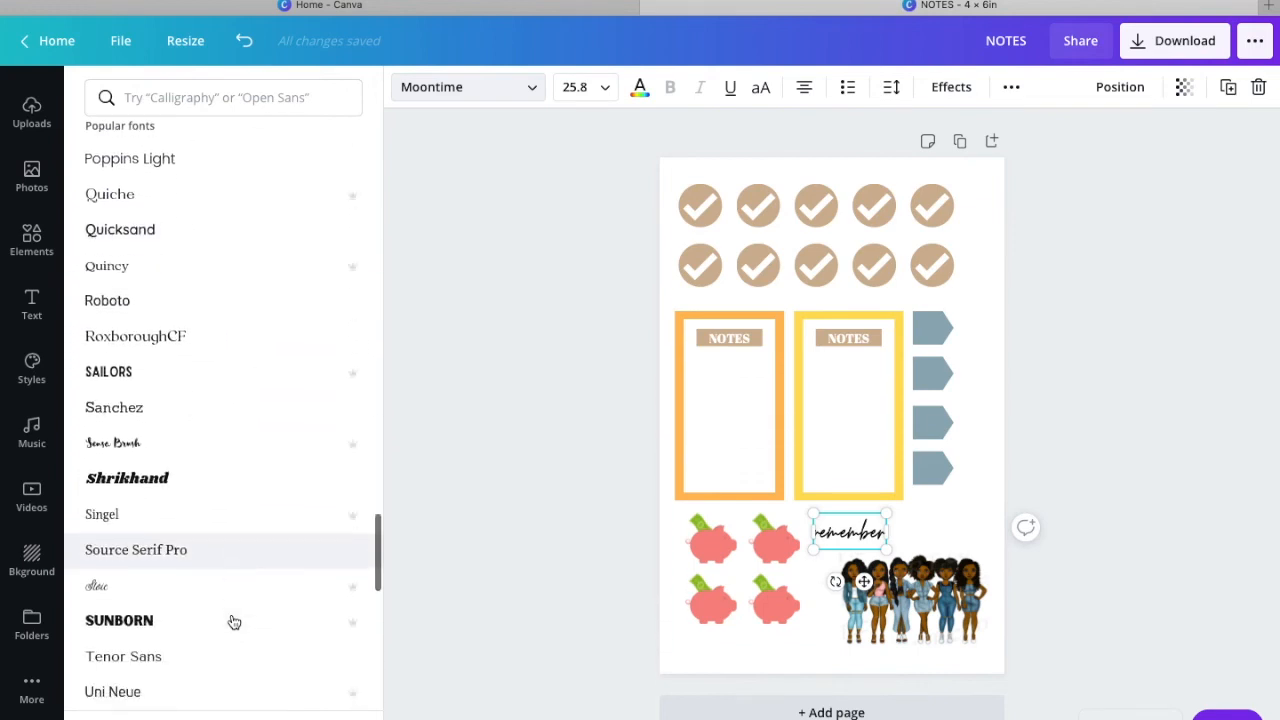
{"action": "scroll", "coordinate": [233, 622], "scroll_direction": "down", "scroll_amount": 7}
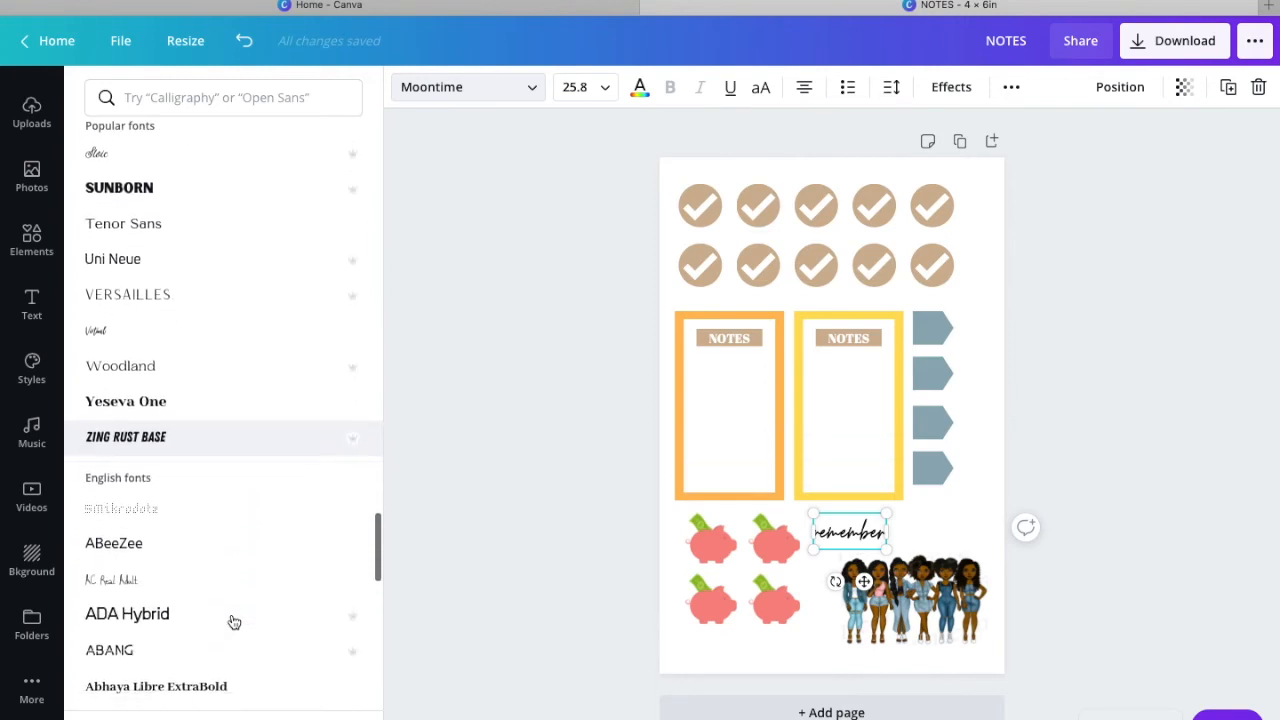
{"action": "scroll", "coordinate": [233, 622], "scroll_direction": "down", "scroll_amount": 8}
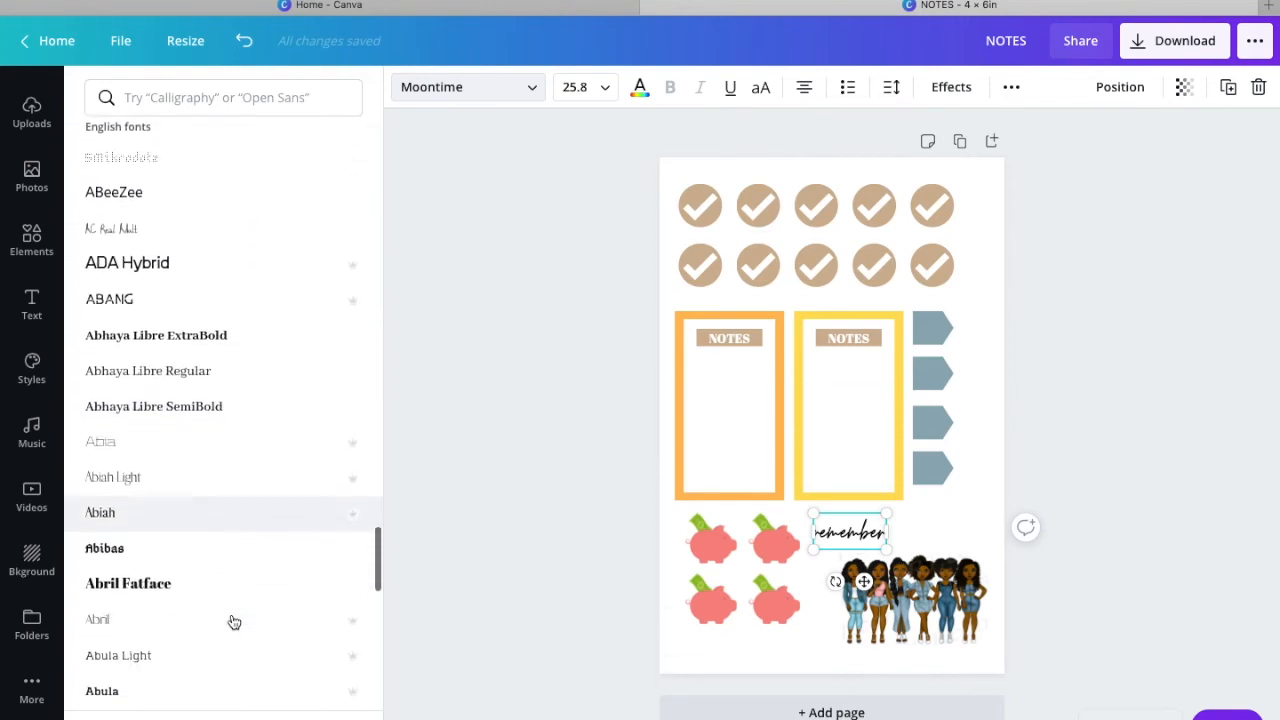
{"action": "scroll", "coordinate": [233, 622], "scroll_direction": "down", "scroll_amount": 20}
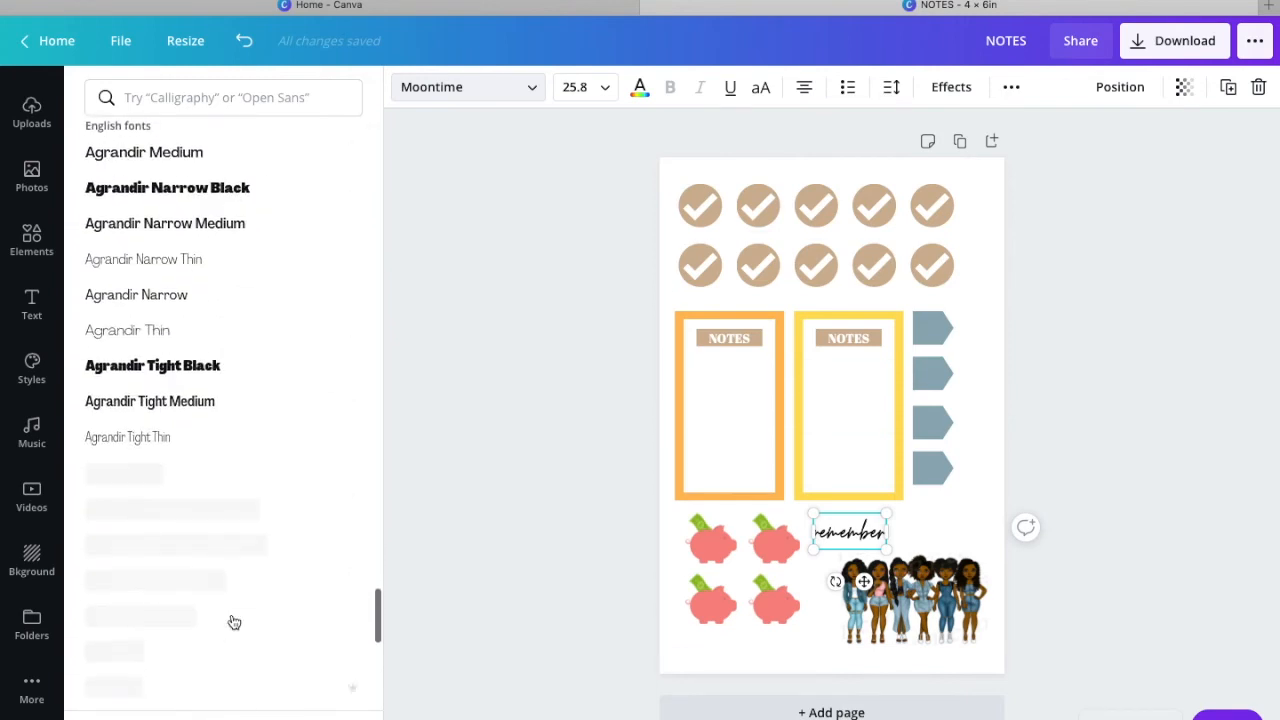
{"action": "scroll", "coordinate": [233, 622], "scroll_direction": "down", "scroll_amount": 6}
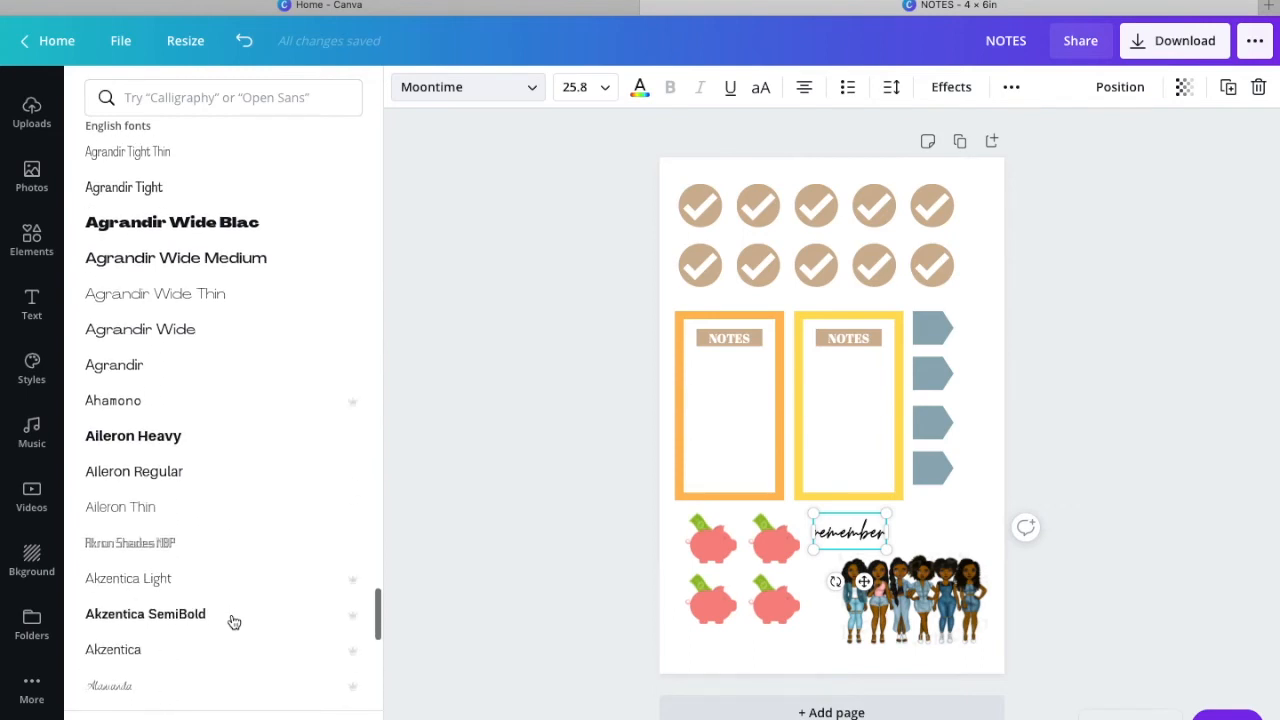
{"action": "left_click", "coordinate": [228, 603]}
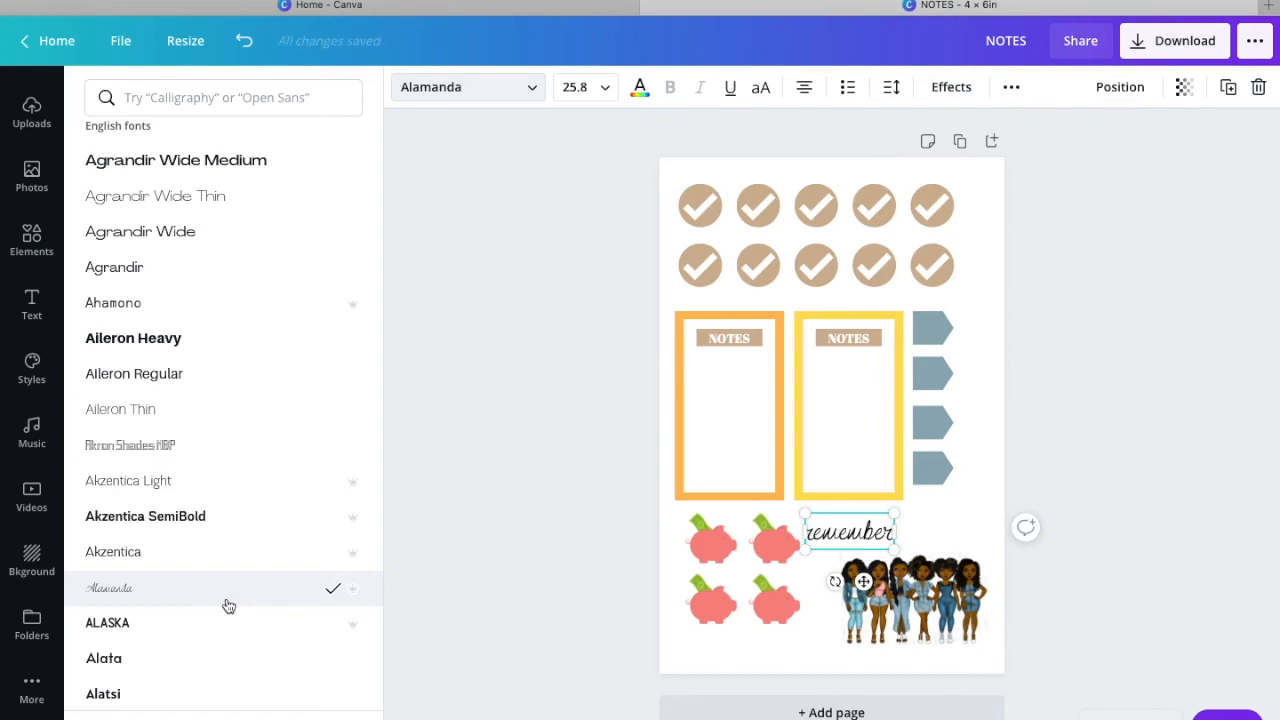
Step: Browse the English fonts from Alamanda onward for another script font for the "remember" text
{"action": "scroll", "coordinate": [228, 605], "scroll_direction": "down", "scroll_amount": 5}
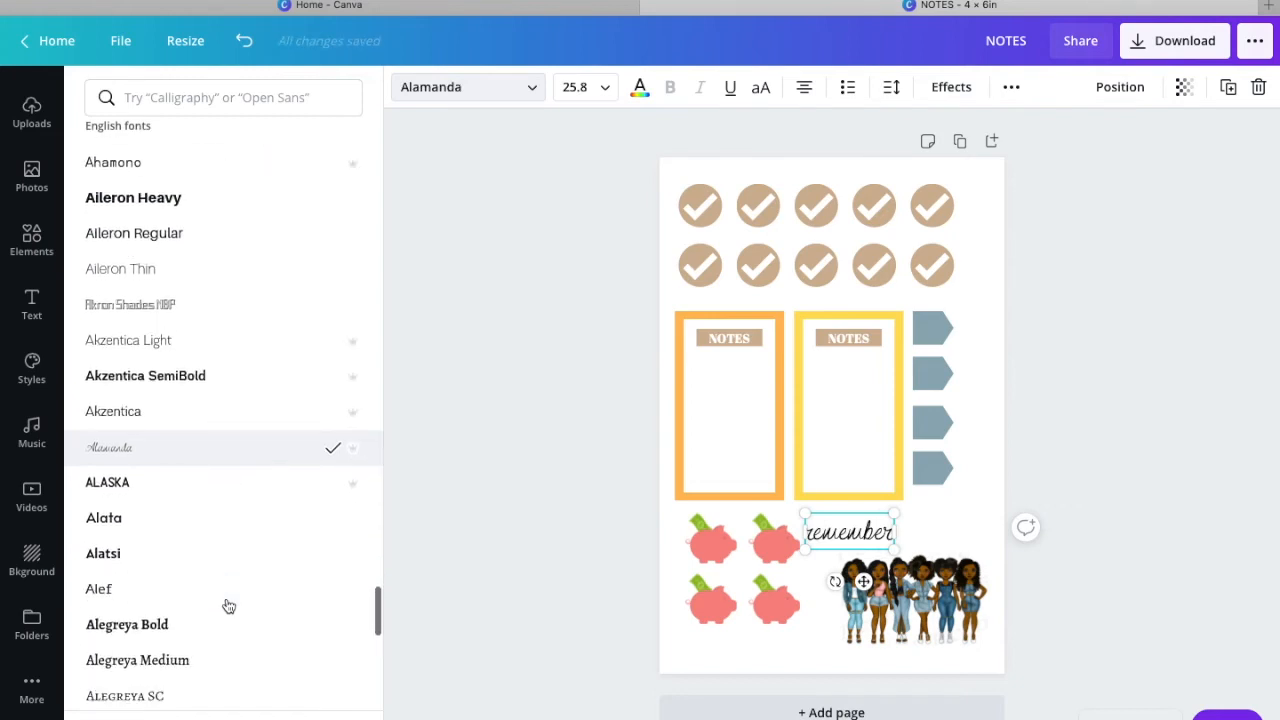
{"action": "scroll", "coordinate": [228, 606], "scroll_direction": "down", "scroll_amount": 2}
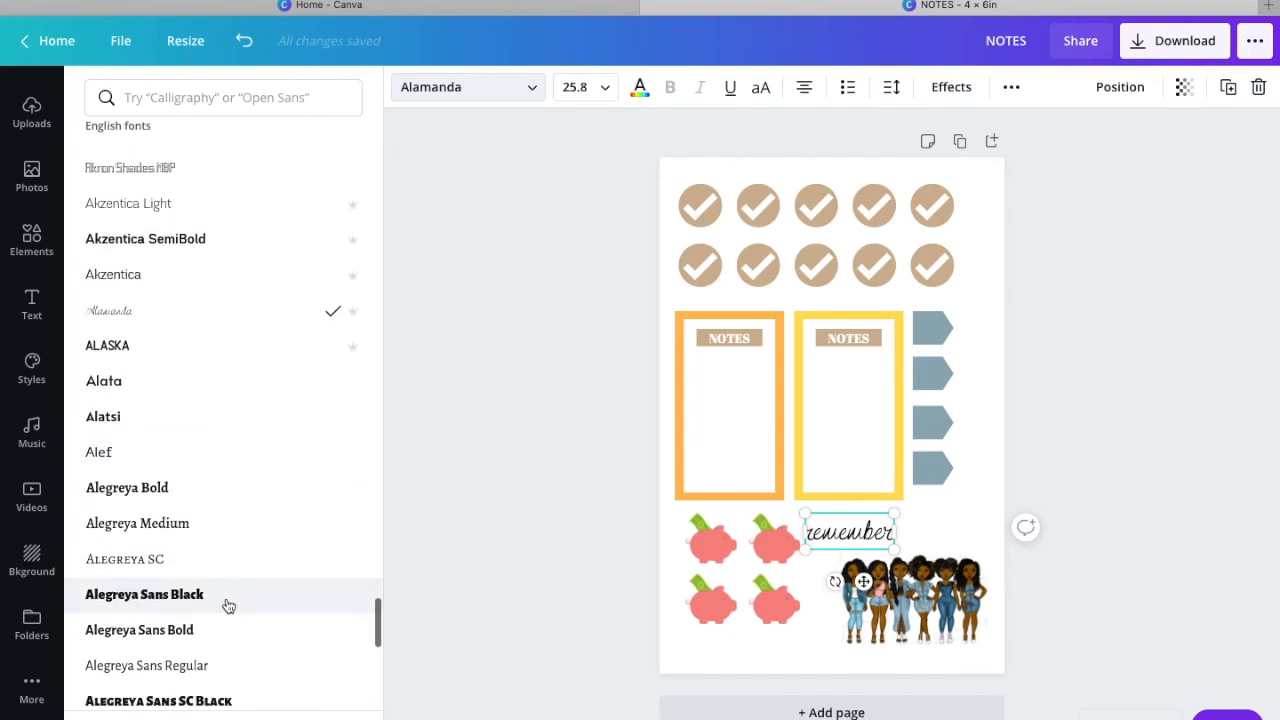
{"action": "scroll", "coordinate": [228, 605], "scroll_direction": "down", "scroll_amount": 2}
{"action": "scroll", "coordinate": [228, 605], "scroll_direction": "down", "scroll_amount": 5}
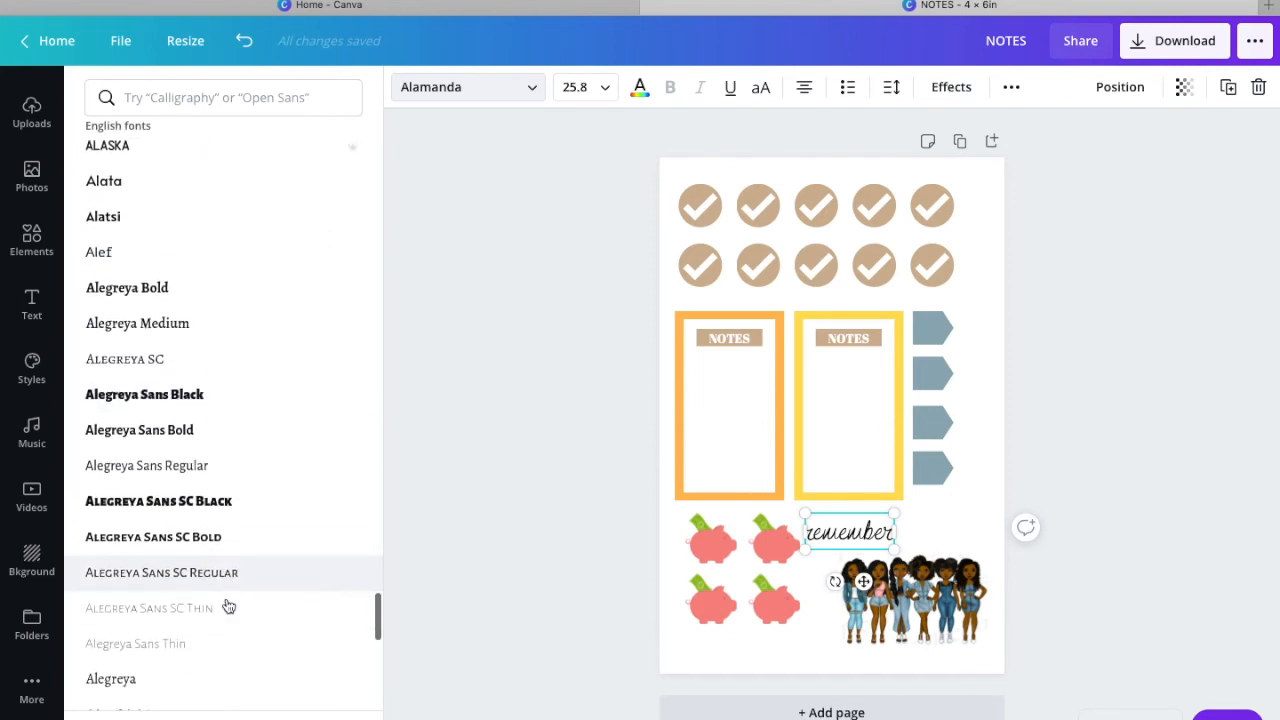
{"action": "scroll", "coordinate": [228, 605], "scroll_direction": "down", "scroll_amount": 4}
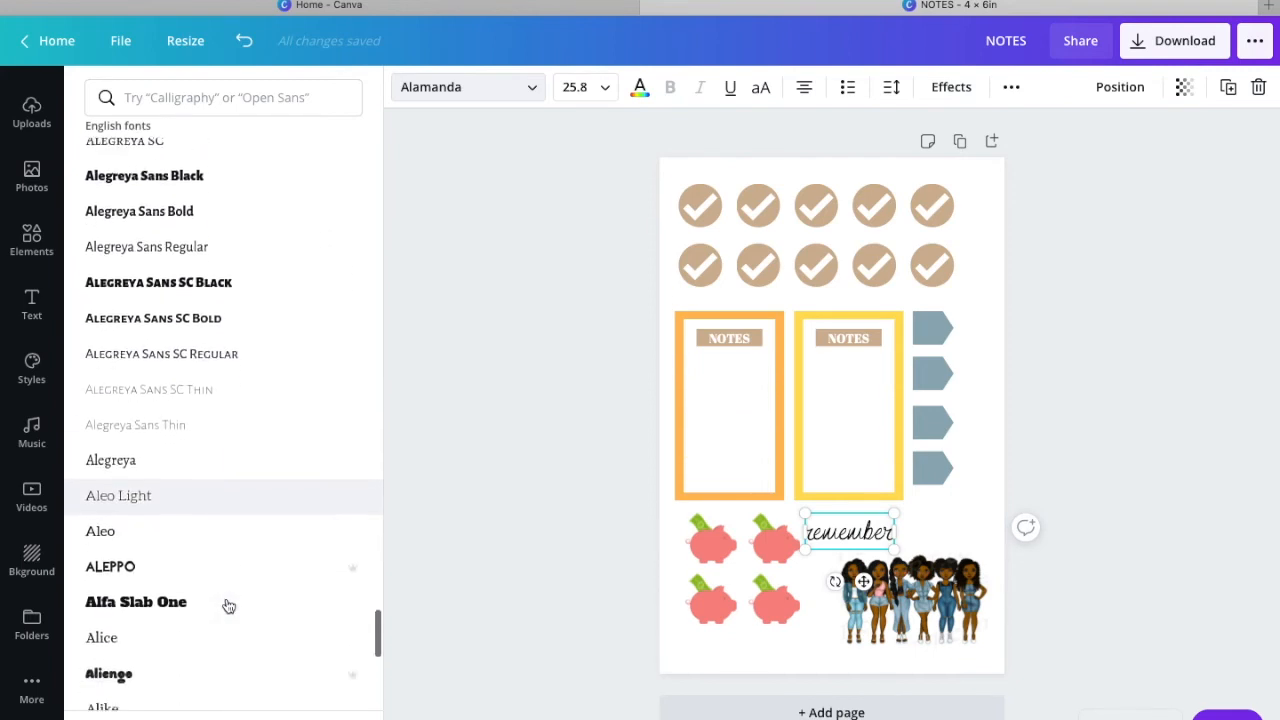
{"action": "scroll", "coordinate": [228, 606], "scroll_direction": "down", "scroll_amount": 5}
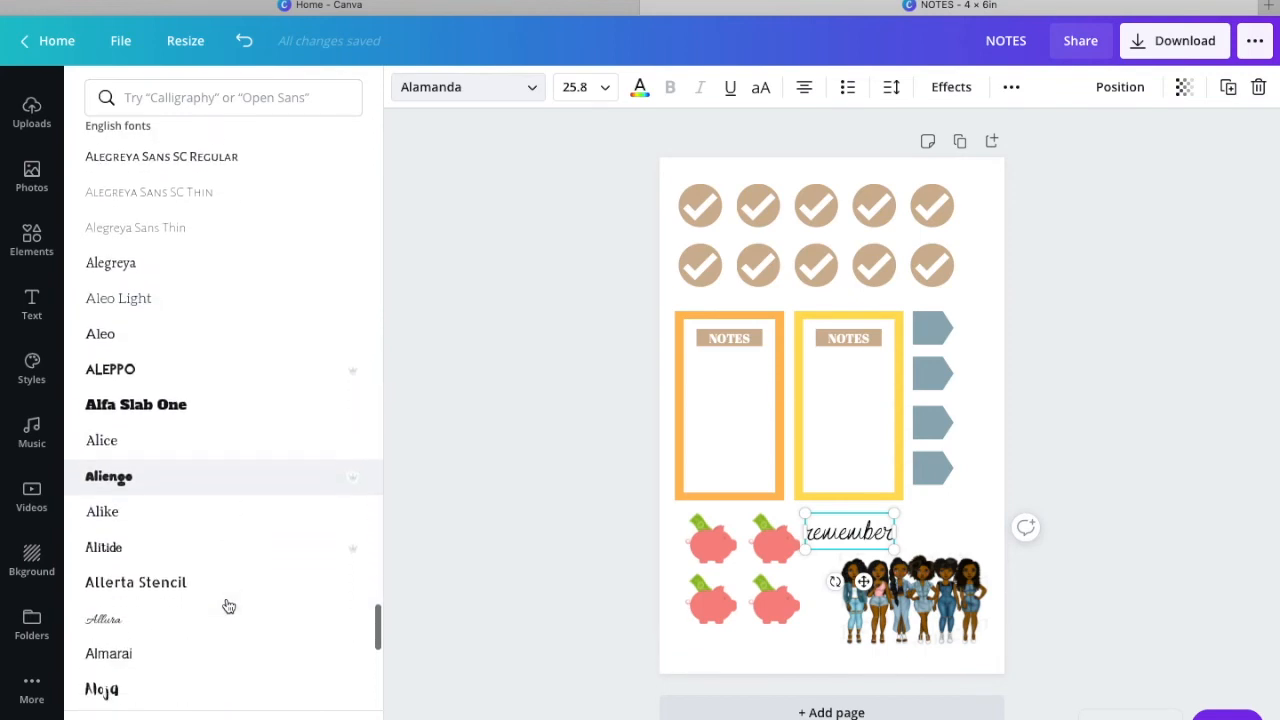
{"action": "scroll", "coordinate": [227, 606], "scroll_direction": "down", "scroll_amount": 1}
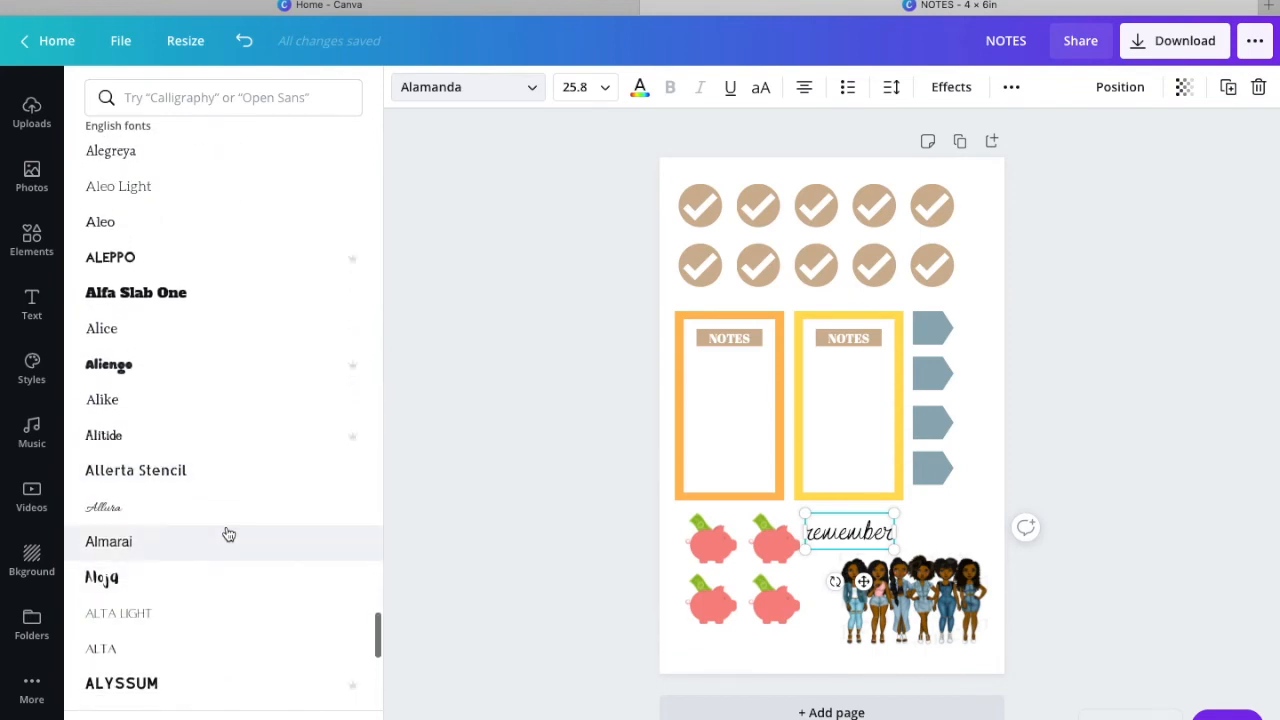
{"action": "scroll", "coordinate": [221, 517], "scroll_direction": "down", "scroll_amount": 1}
{"action": "scroll", "coordinate": [224, 517], "scroll_direction": "down", "scroll_amount": 3}
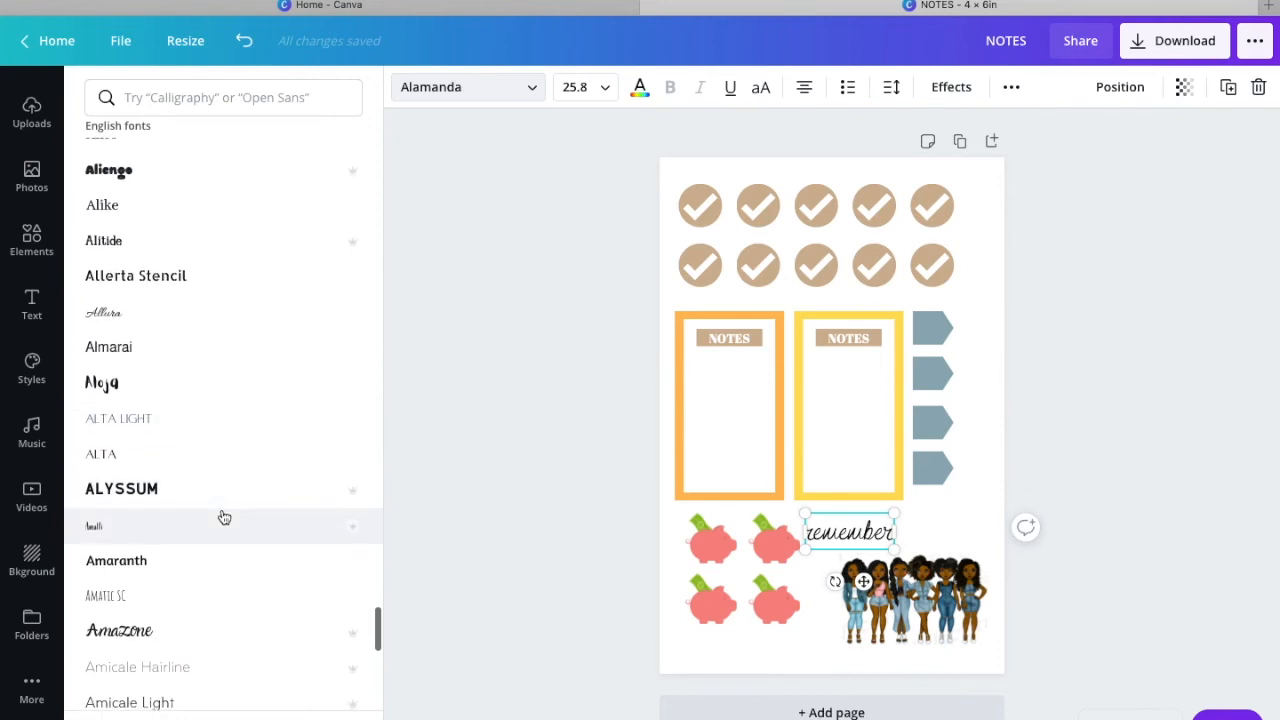
{"action": "scroll", "coordinate": [224, 517], "scroll_direction": "down", "scroll_amount": 1}
{"action": "scroll", "coordinate": [224, 517], "scroll_direction": "down", "scroll_amount": 1}
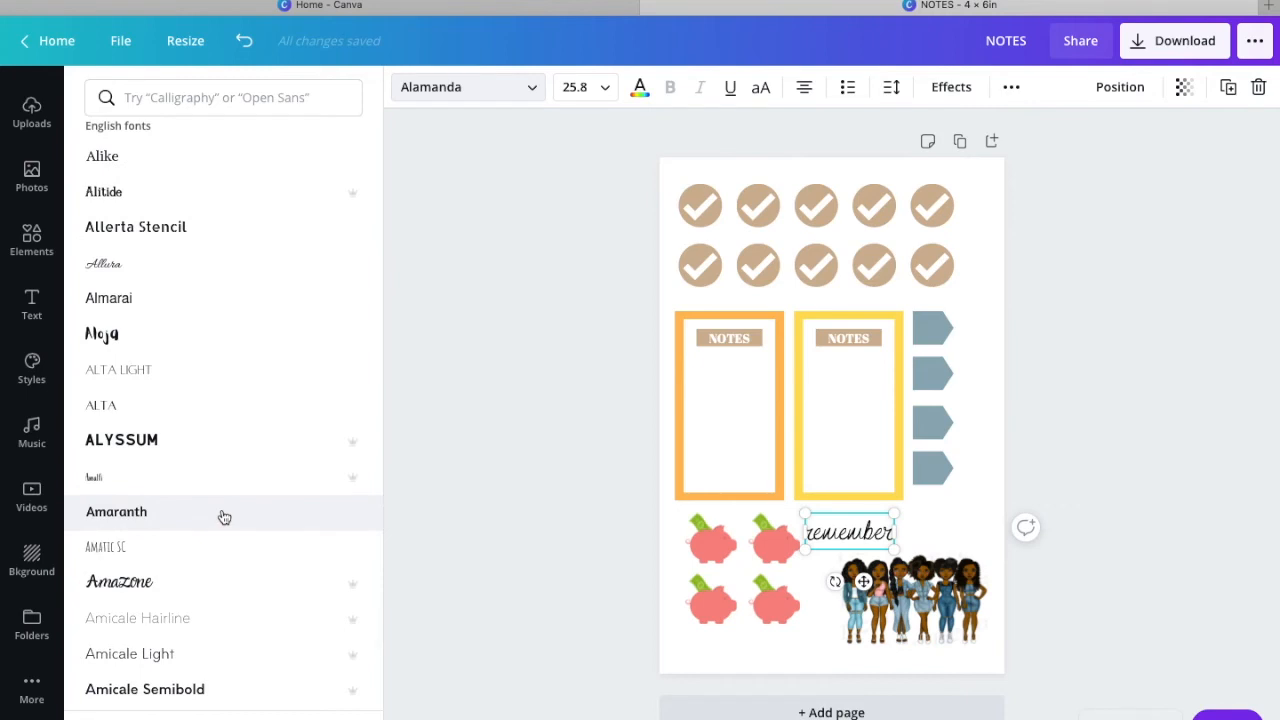
{"action": "scroll", "coordinate": [224, 517], "scroll_direction": "down", "scroll_amount": 5}
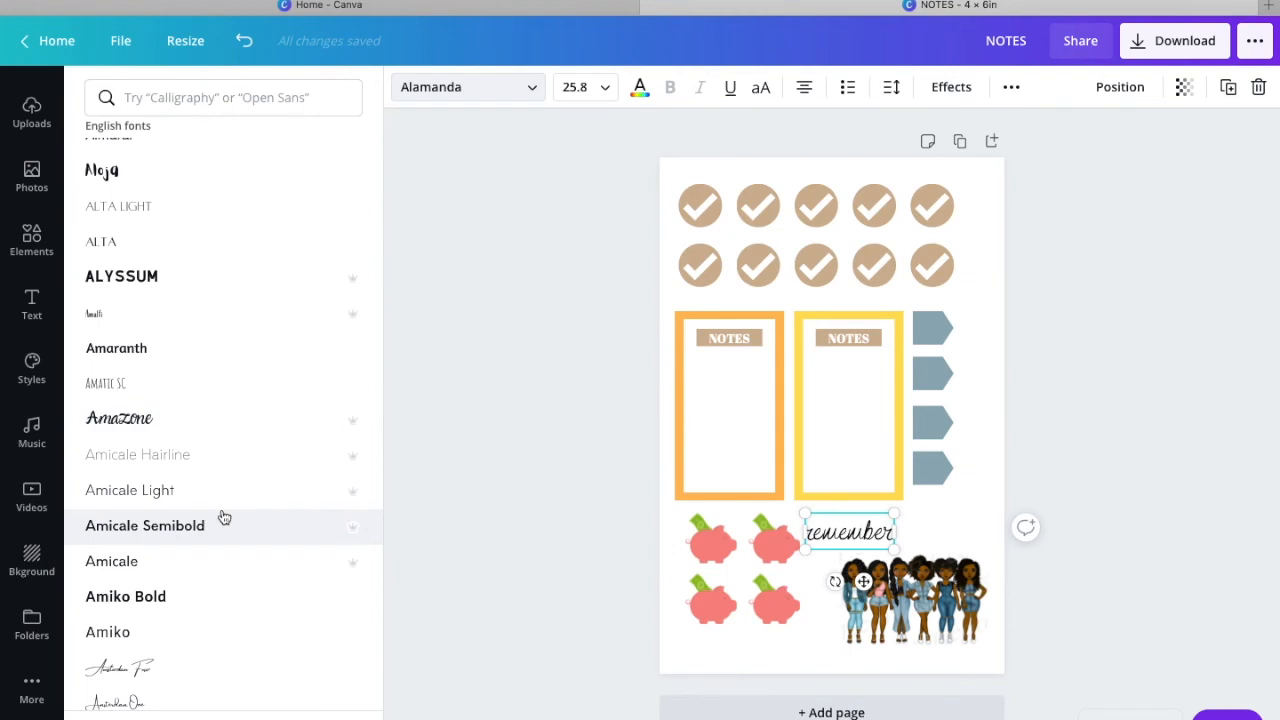
{"action": "scroll", "coordinate": [224, 517], "scroll_direction": "down", "scroll_amount": 6}
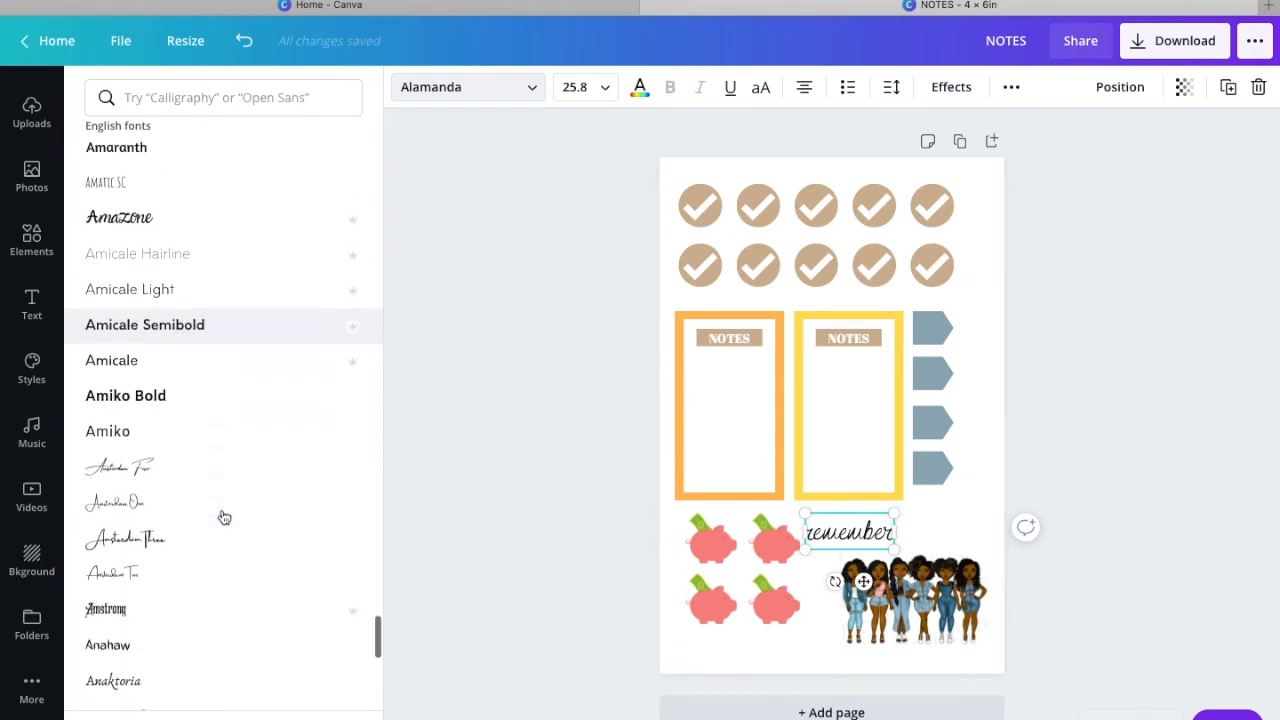
Step: Try the Amsterdam One, Two and Three fonts on the "remember" text and settle on Anaktoria
{"action": "left_click", "coordinate": [203, 508]}
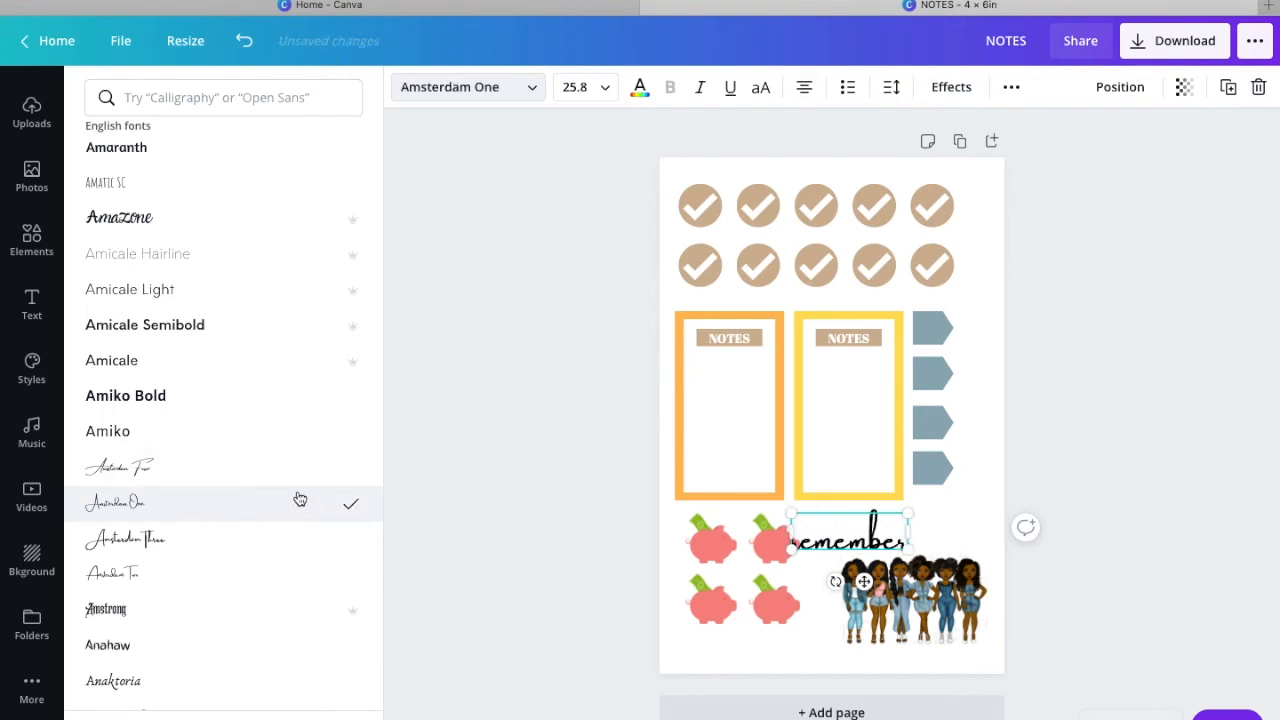
{"action": "left_click", "coordinate": [211, 574]}
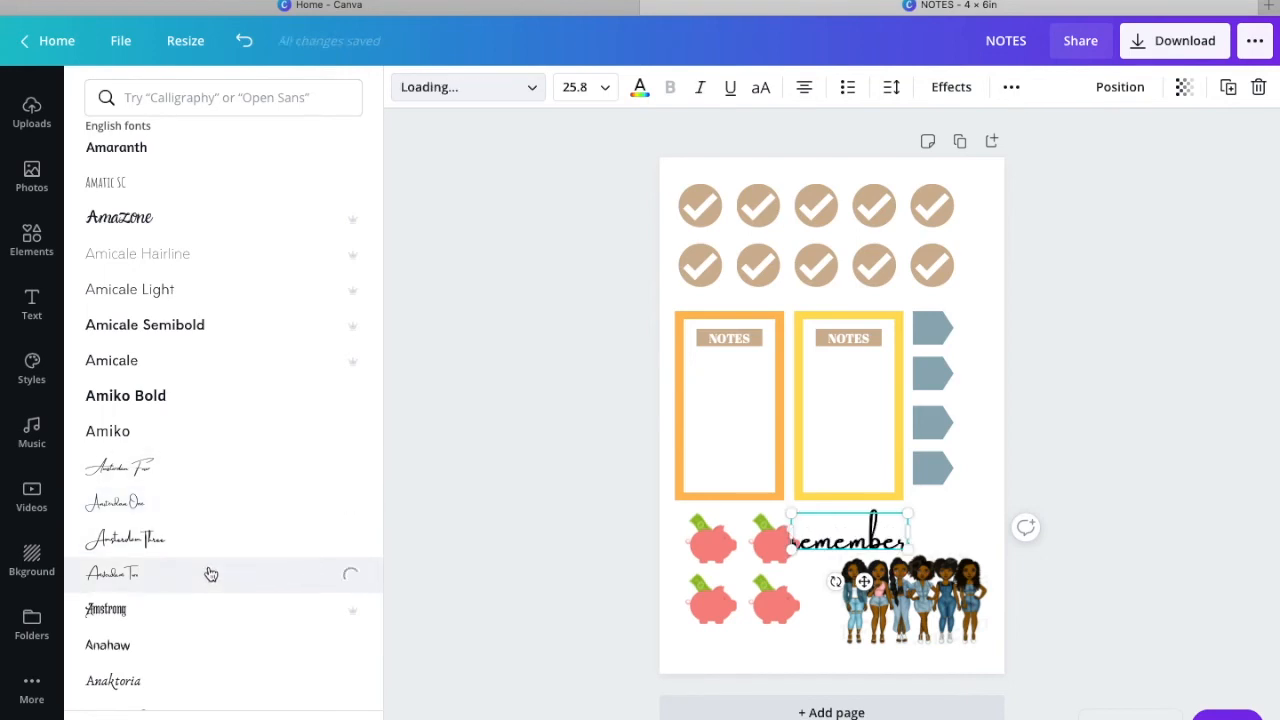
{"action": "left_click", "coordinate": [210, 541]}
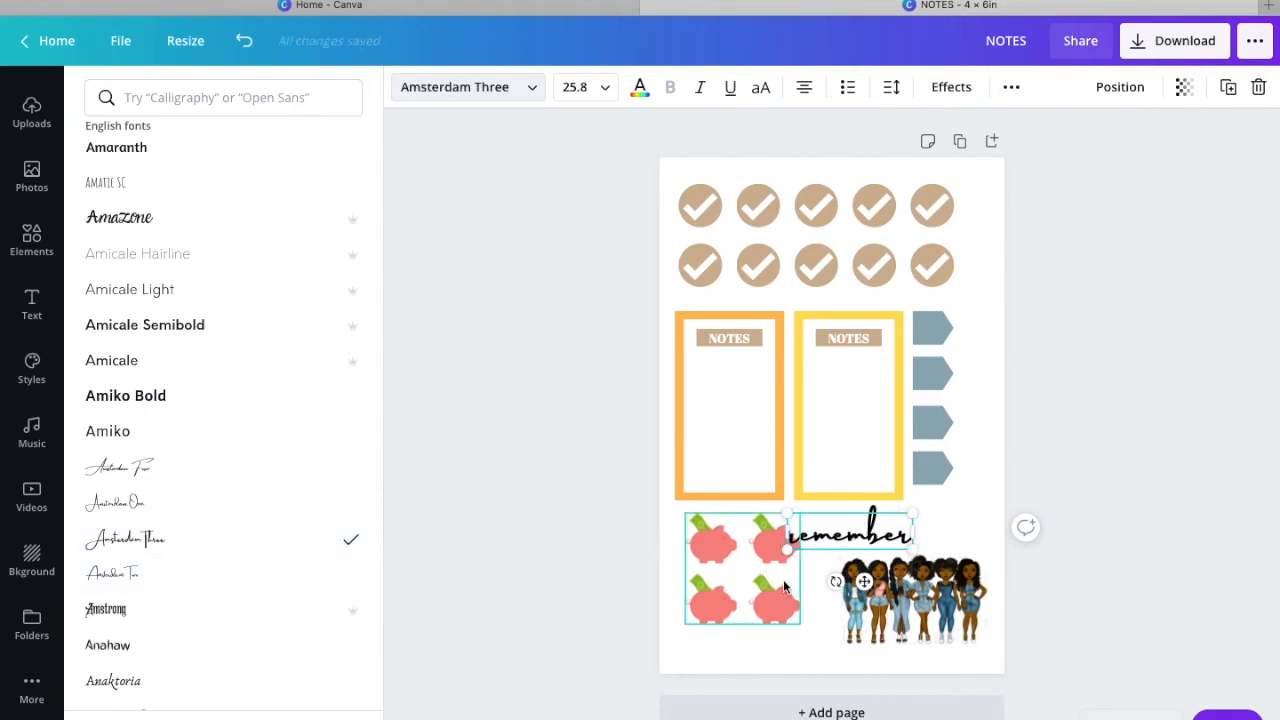
{"action": "left_click", "coordinate": [152, 682]}
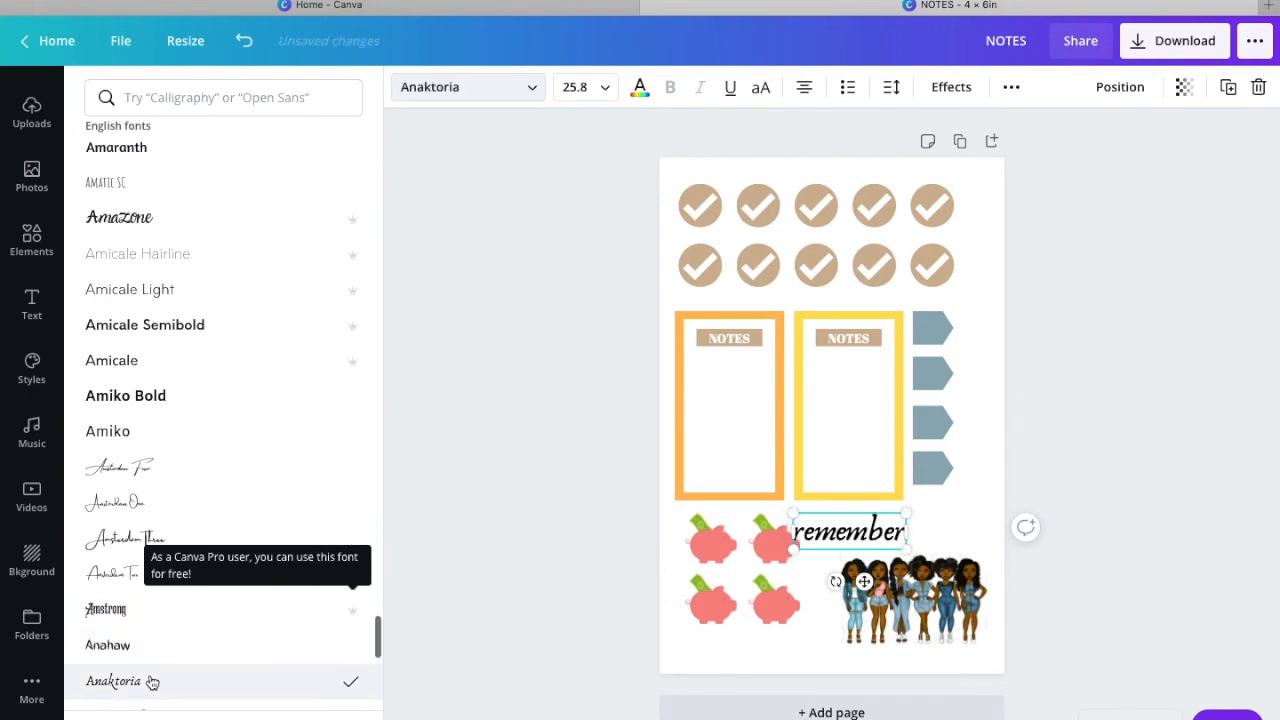
{"action": "scroll", "coordinate": [152, 682], "scroll_direction": "down", "scroll_amount": 2}
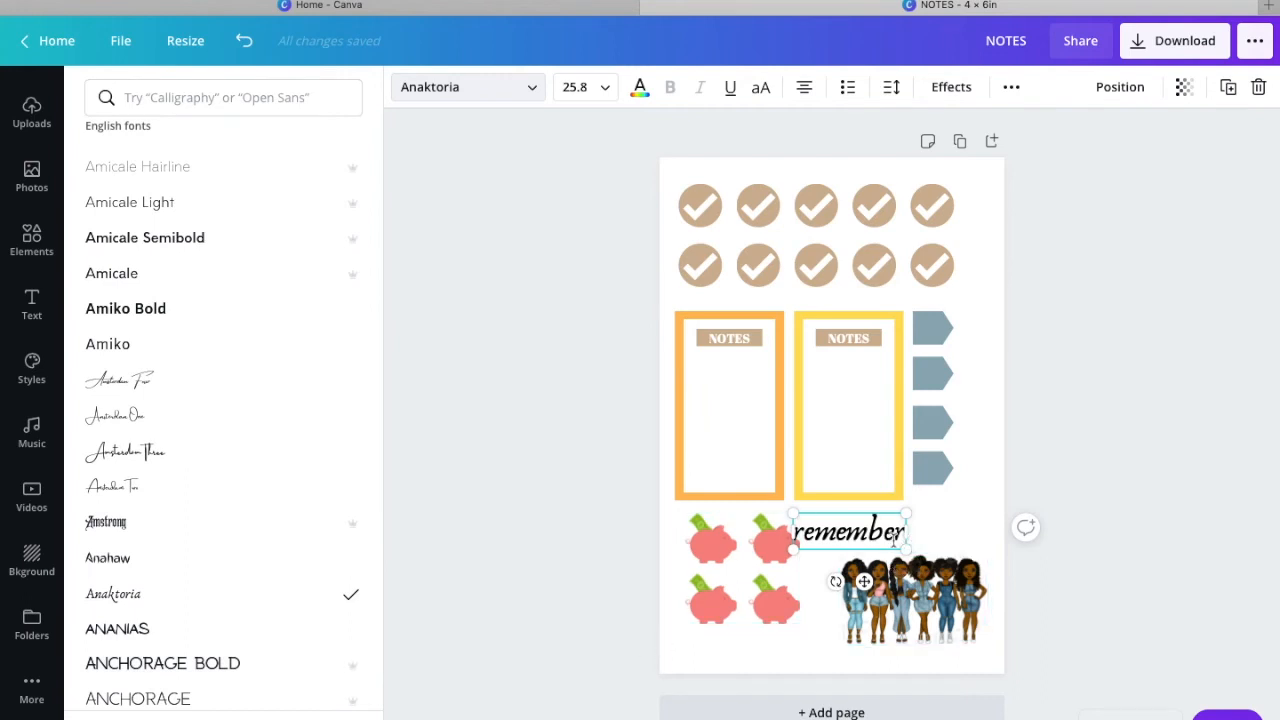
Step: Shrink the "remember" text to size 12.1 and place it just below the yellow NOTES box beside the piggy banks
{"action": "left_click_drag", "start_coordinate": [906, 549], "coordinate": [862, 576]}
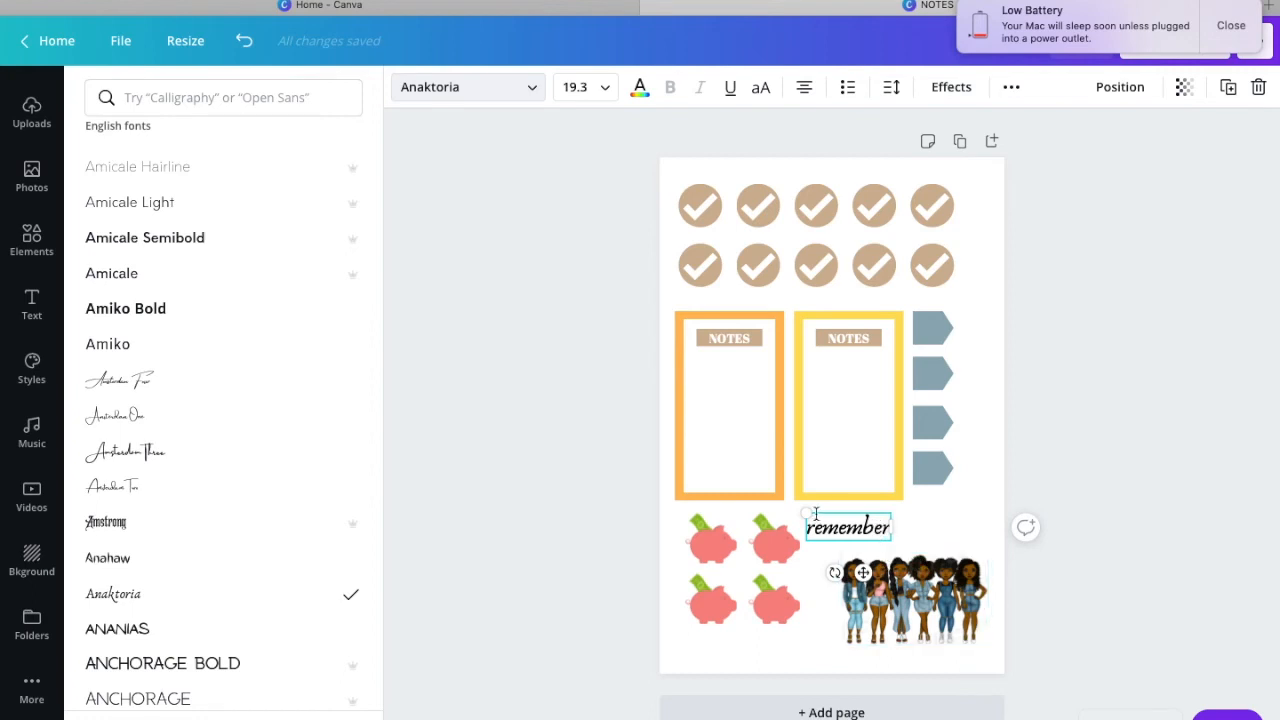
{"action": "left_click_drag", "start_coordinate": [813, 513], "coordinate": [821, 521]}
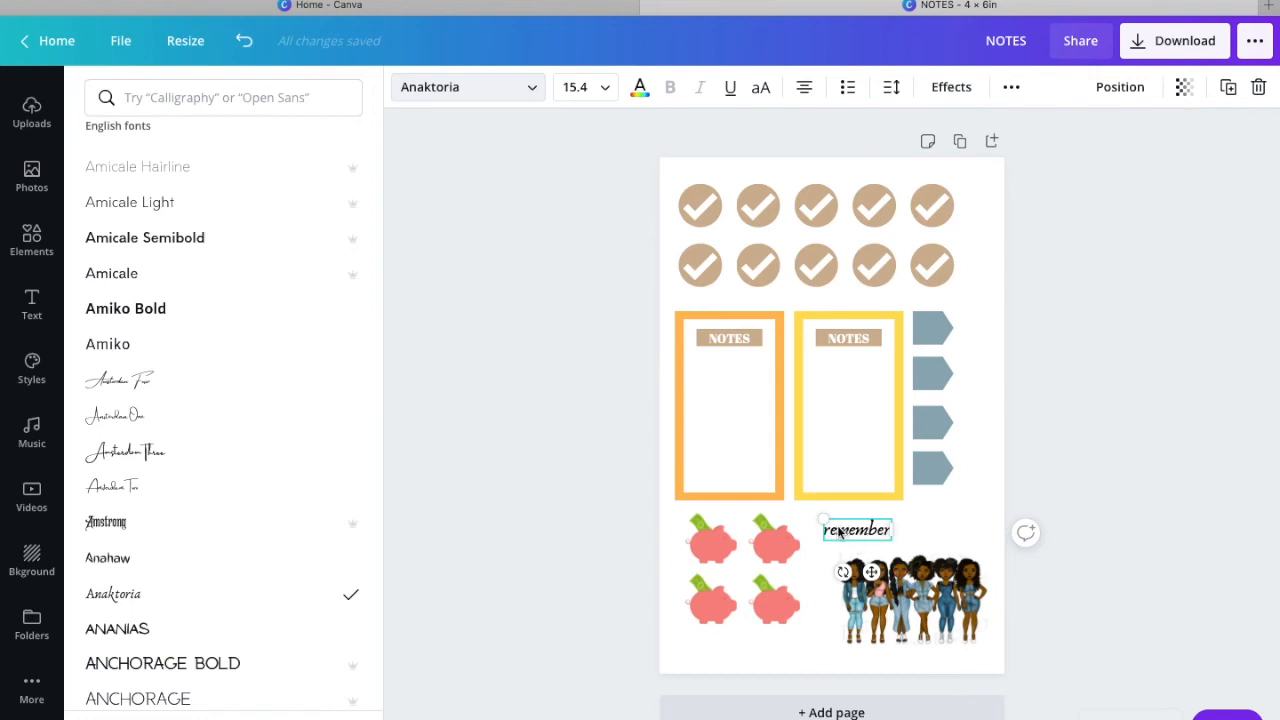
{"action": "left_click_drag", "start_coordinate": [822, 519], "coordinate": [837, 525]}
{"action": "left_click_drag", "start_coordinate": [877, 571], "coordinate": [858, 568]}
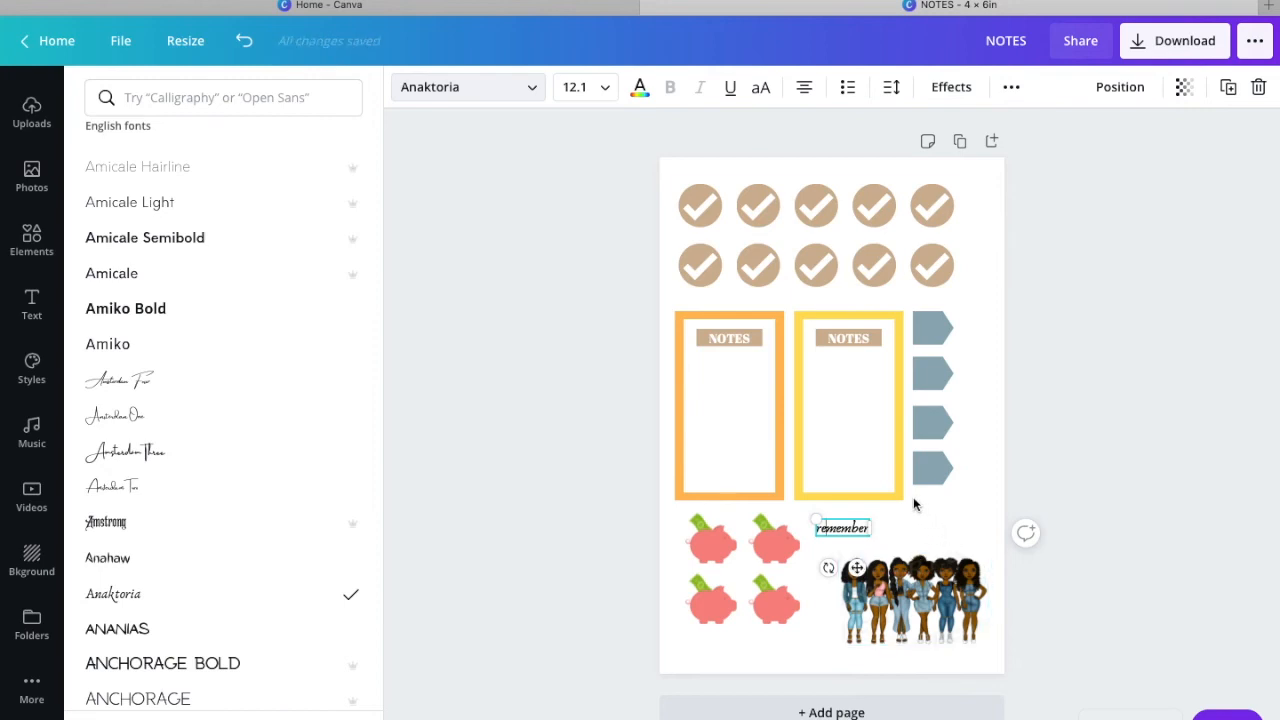
Step: Duplicate the "remember" text twice, placing one copy beside the original and the other directly beneath it
{"action": "left_click", "coordinate": [1228, 87]}
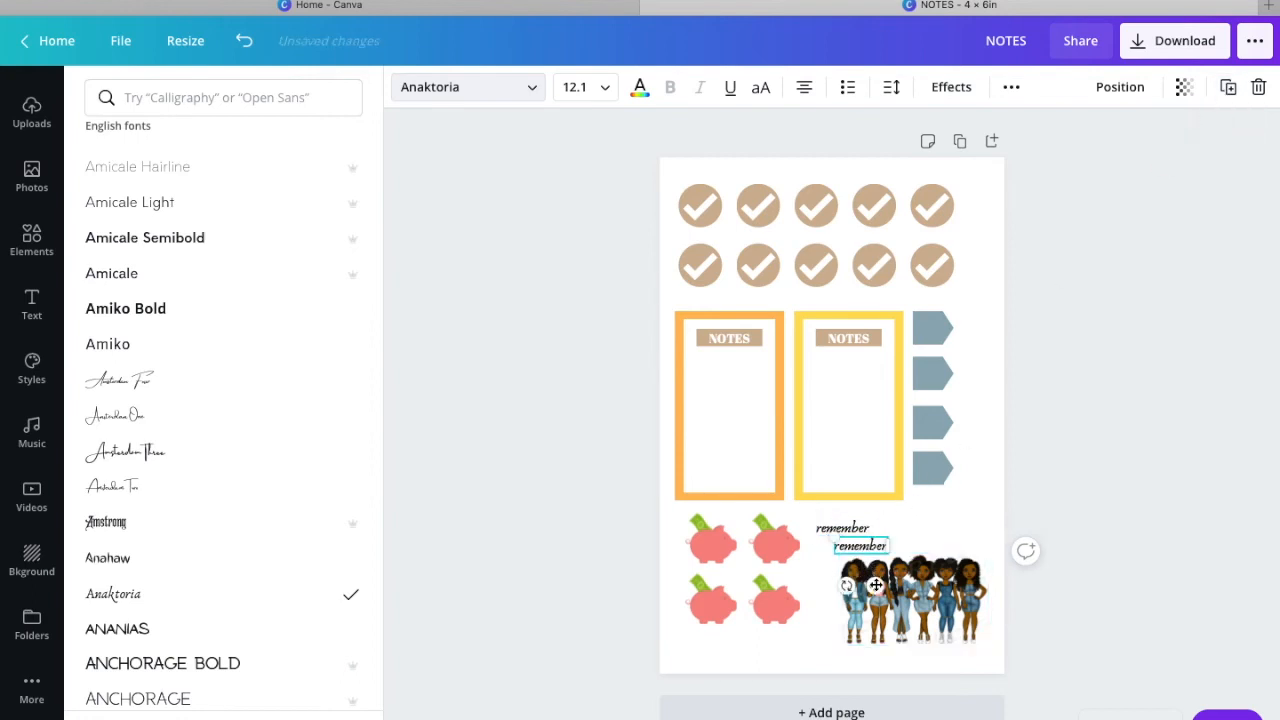
{"action": "left_click_drag", "start_coordinate": [876, 588], "coordinate": [916, 569]}
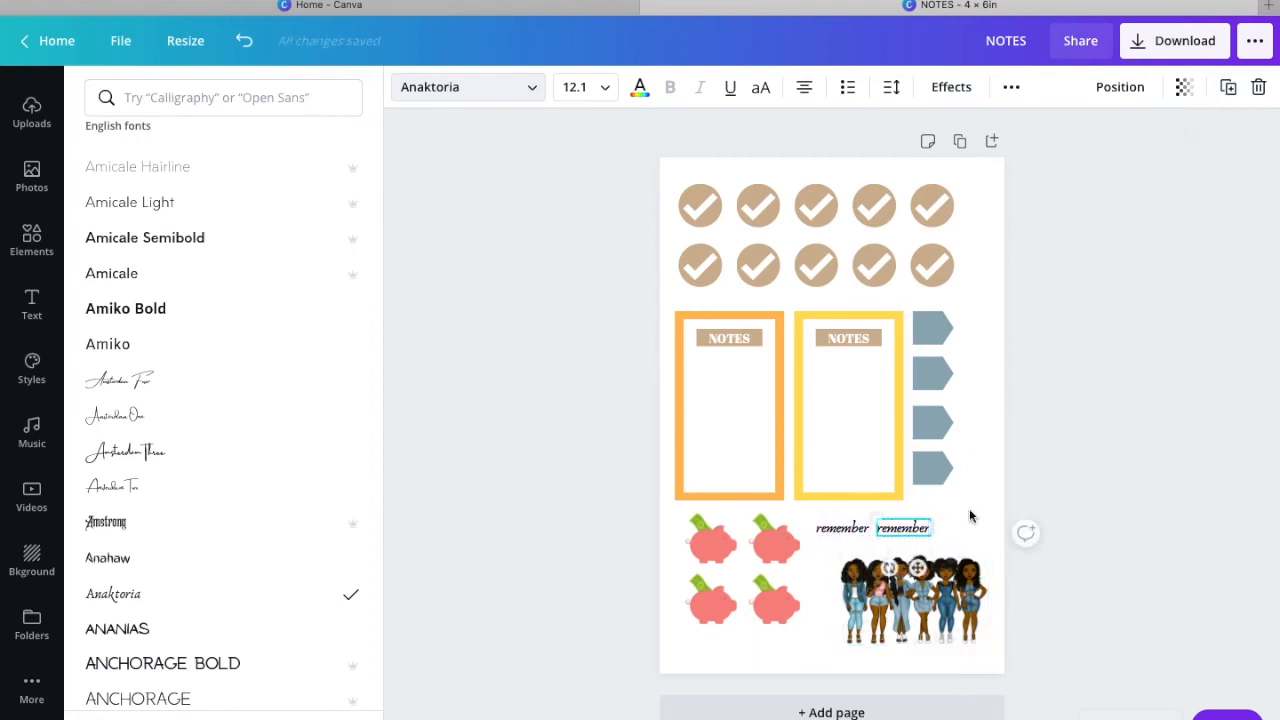
{"action": "left_click", "coordinate": [1228, 87]}
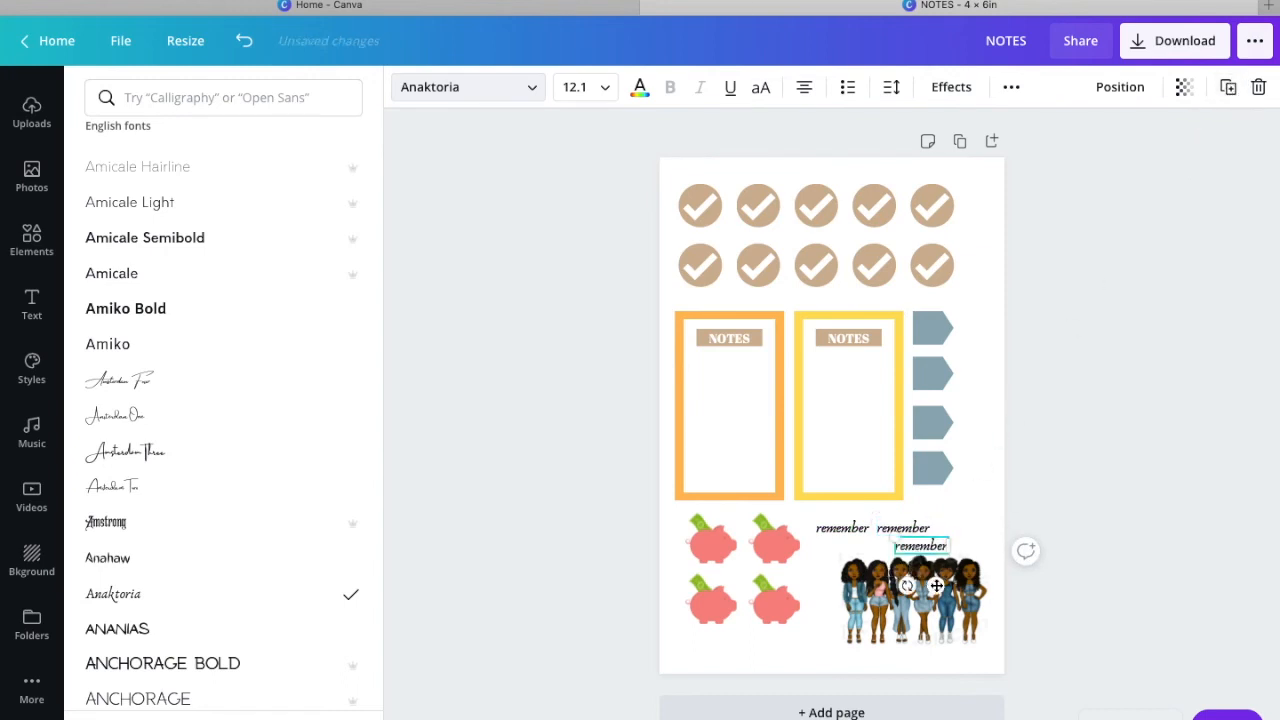
{"action": "left_click_drag", "start_coordinate": [940, 584], "coordinate": [859, 581]}
{"action": "left_click", "coordinate": [859, 582]}
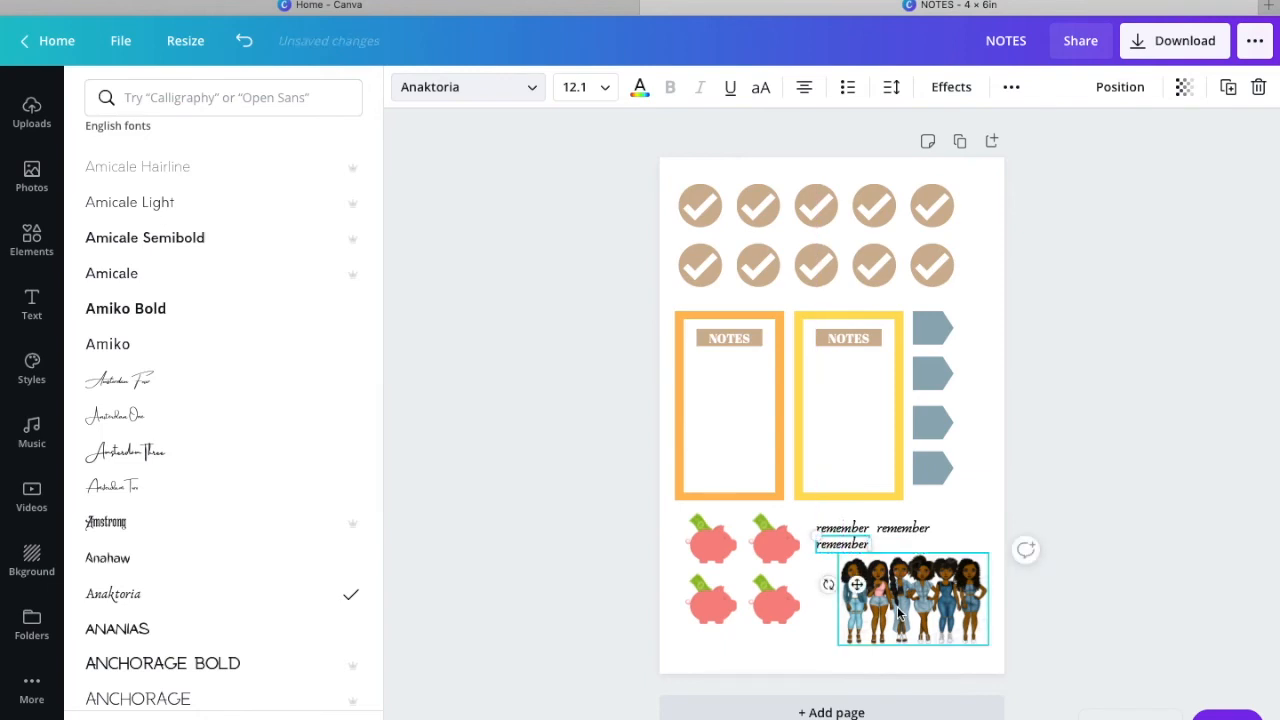
Step: Move the illustration of the women lower on the page and delete all three "remember" texts
{"action": "left_click_drag", "start_coordinate": [898, 626], "coordinate": [895, 628]}
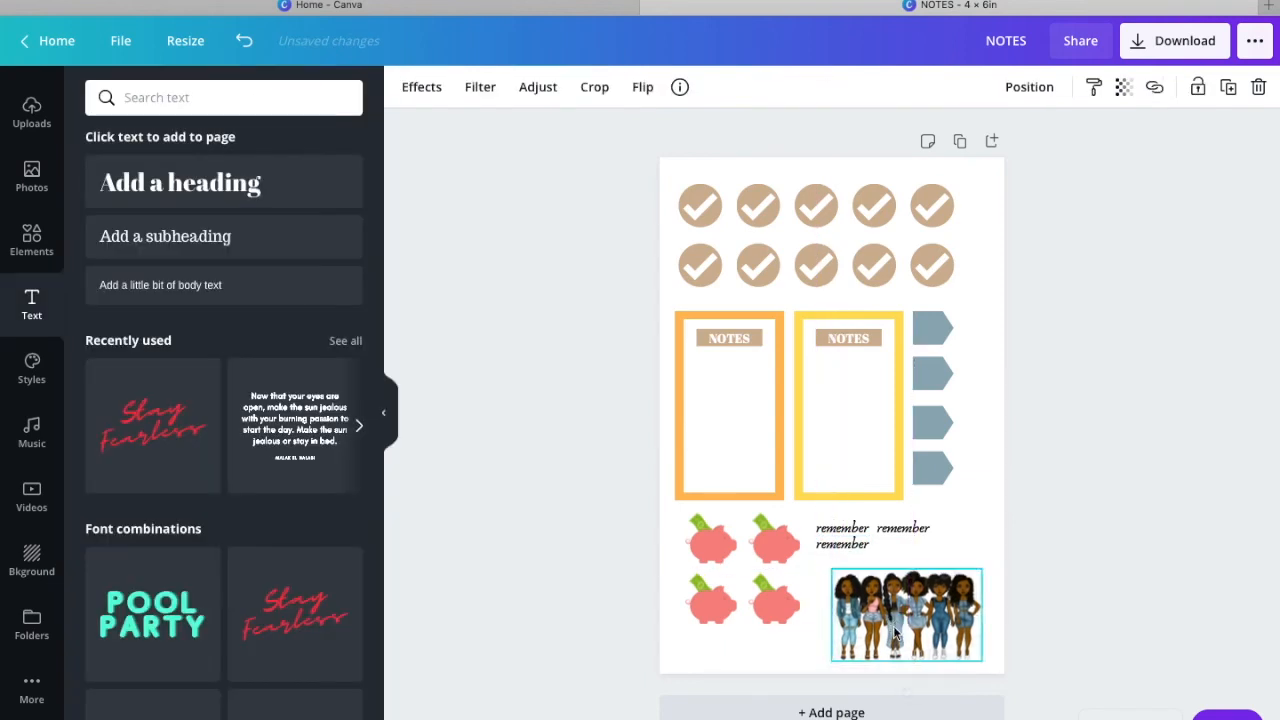
{"action": "left_click", "coordinate": [842, 544]}
{"action": "key", "text": "Delete"}
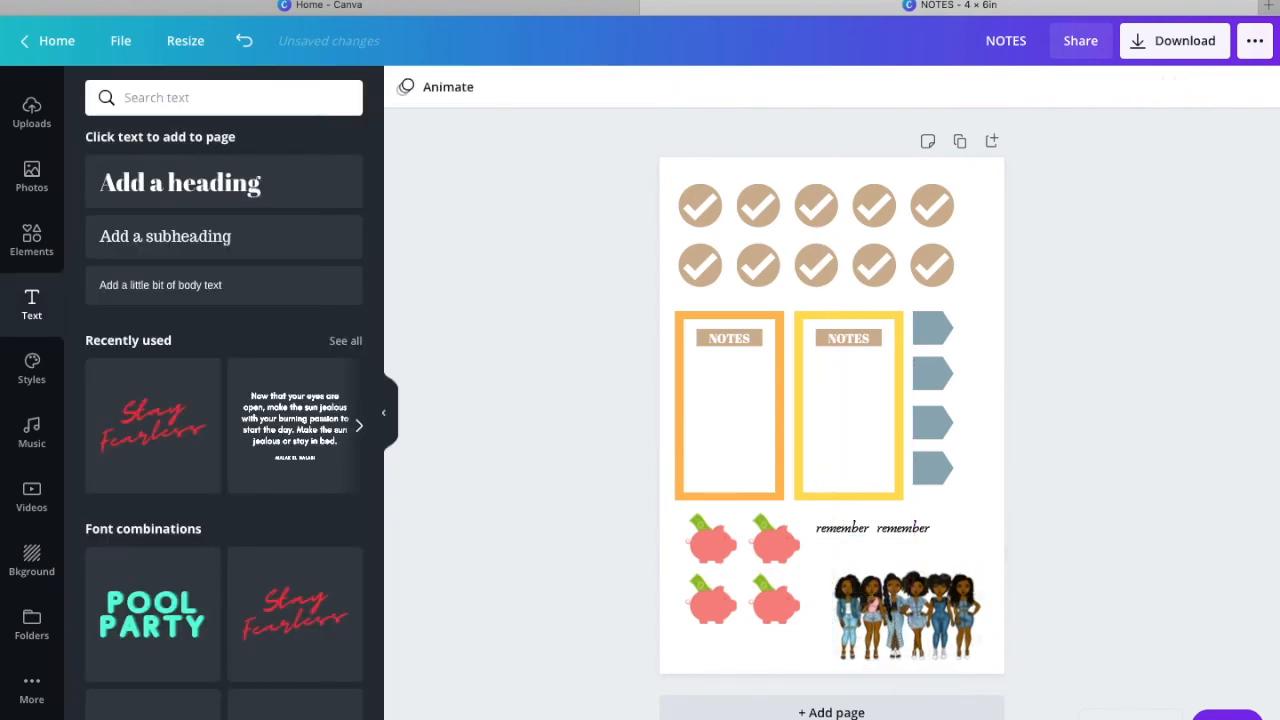
{"action": "left_click", "coordinate": [858, 527]}
{"action": "key", "text": "Delete"}
{"action": "left_click", "coordinate": [895, 527]}
{"action": "key", "text": "Delete"}
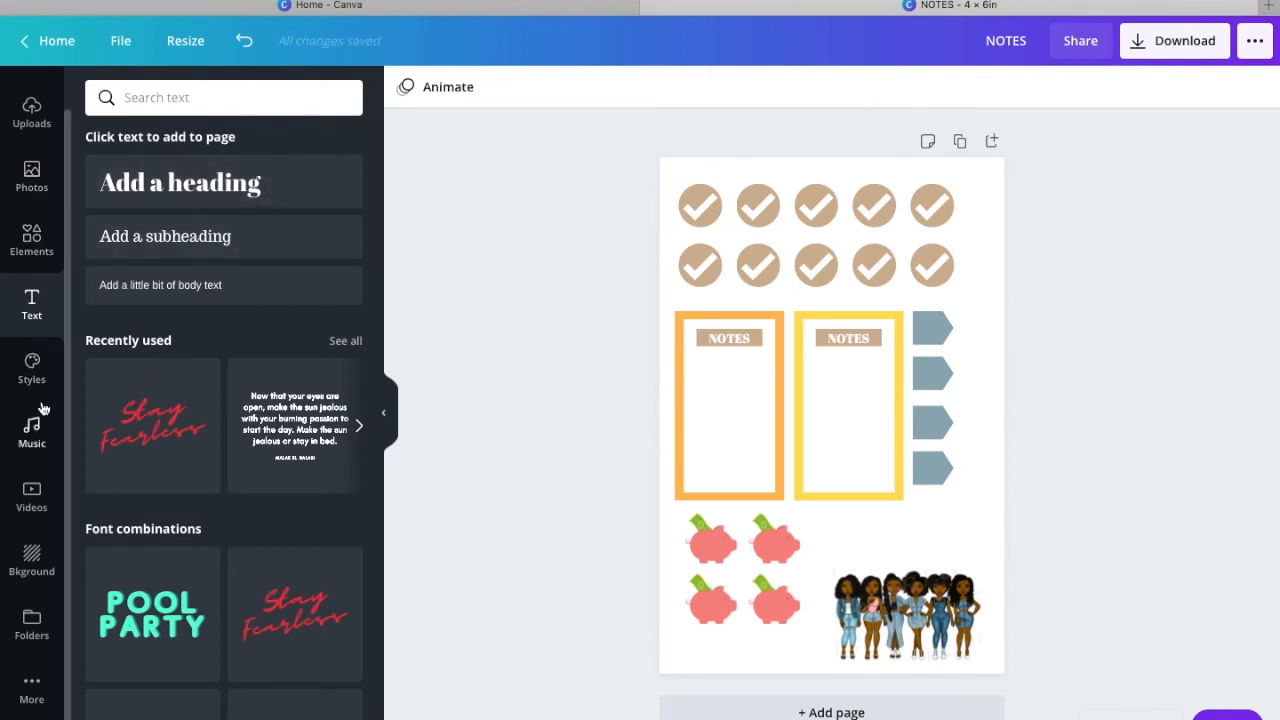
Step: Add a square shape and resize it into a wide, thin banner directly above the illustration of the women
{"action": "left_click", "coordinate": [38, 258]}
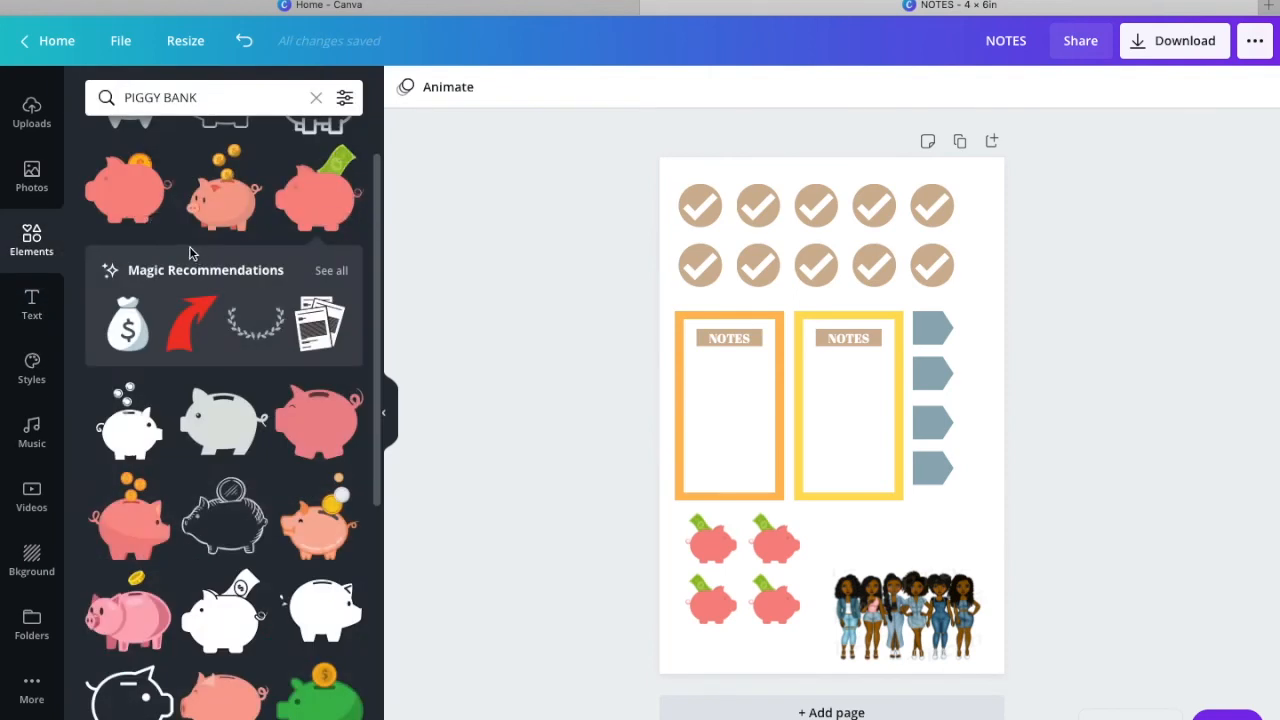
{"action": "left_click", "coordinate": [315, 100]}
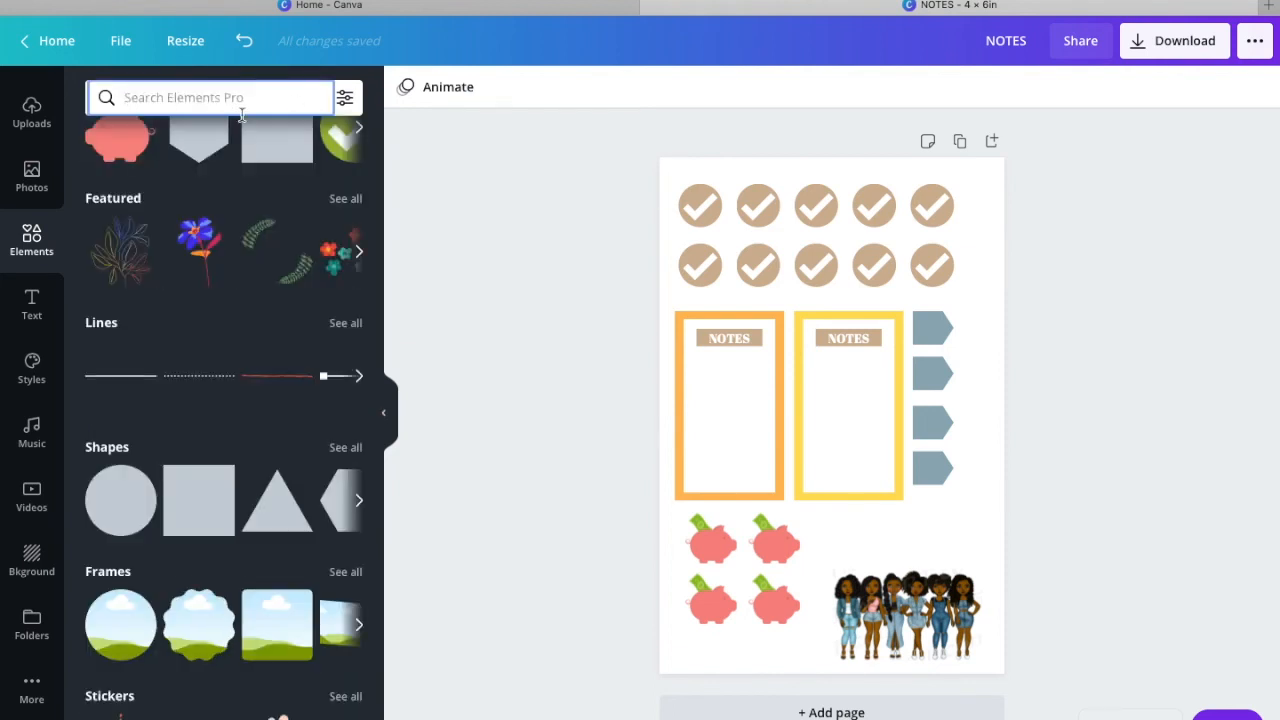
{"action": "left_click", "coordinate": [196, 501]}
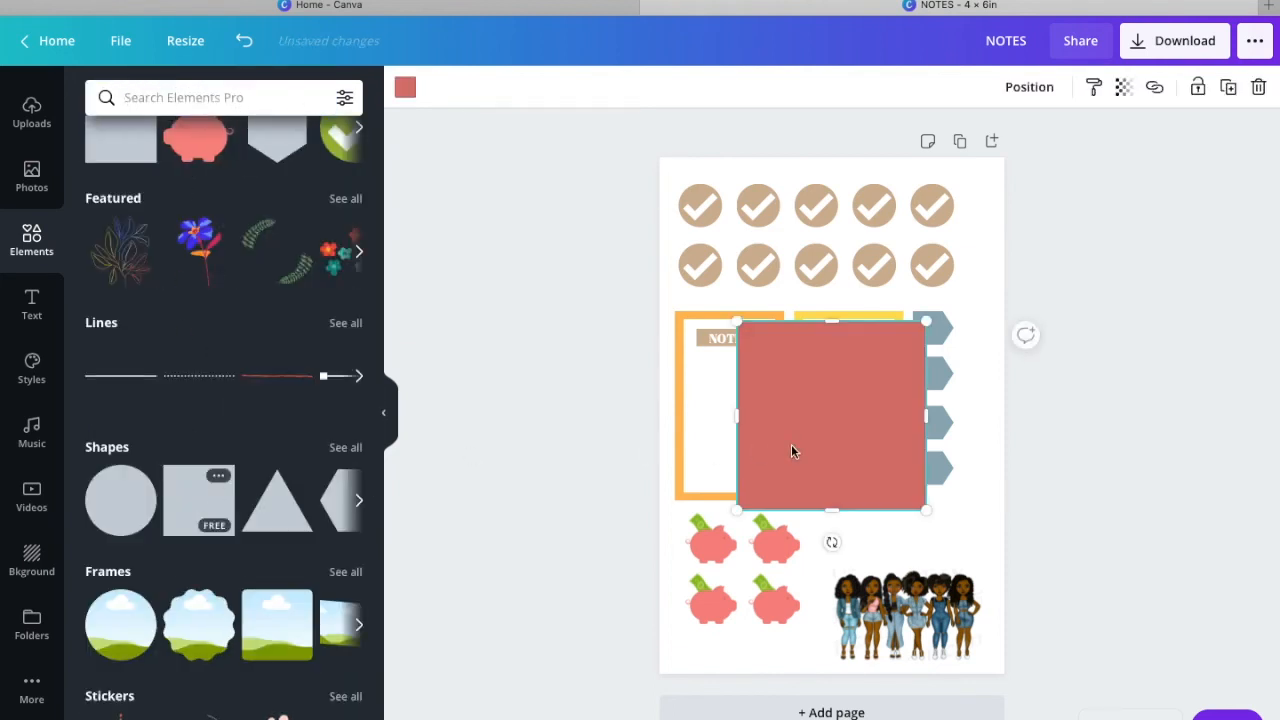
{"action": "left_click_drag", "start_coordinate": [831, 510], "coordinate": [911, 540]}
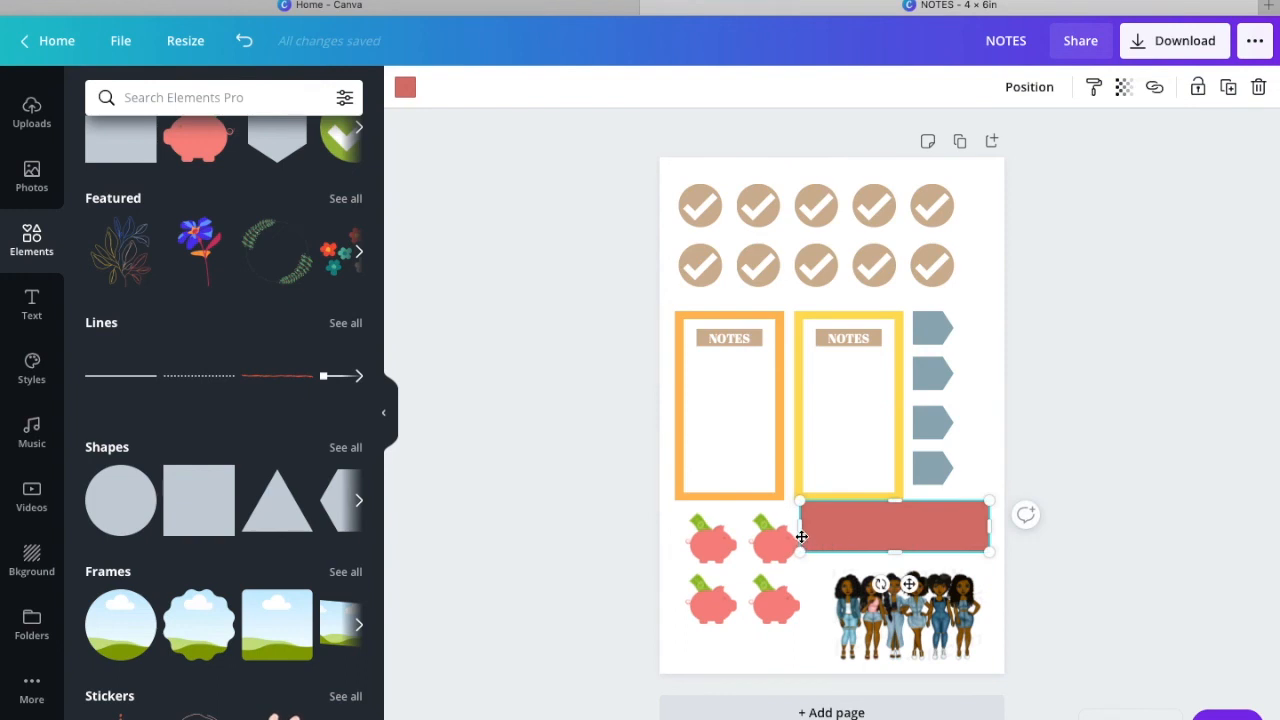
{"action": "left_click_drag", "start_coordinate": [811, 527], "coordinate": [890, 542]}
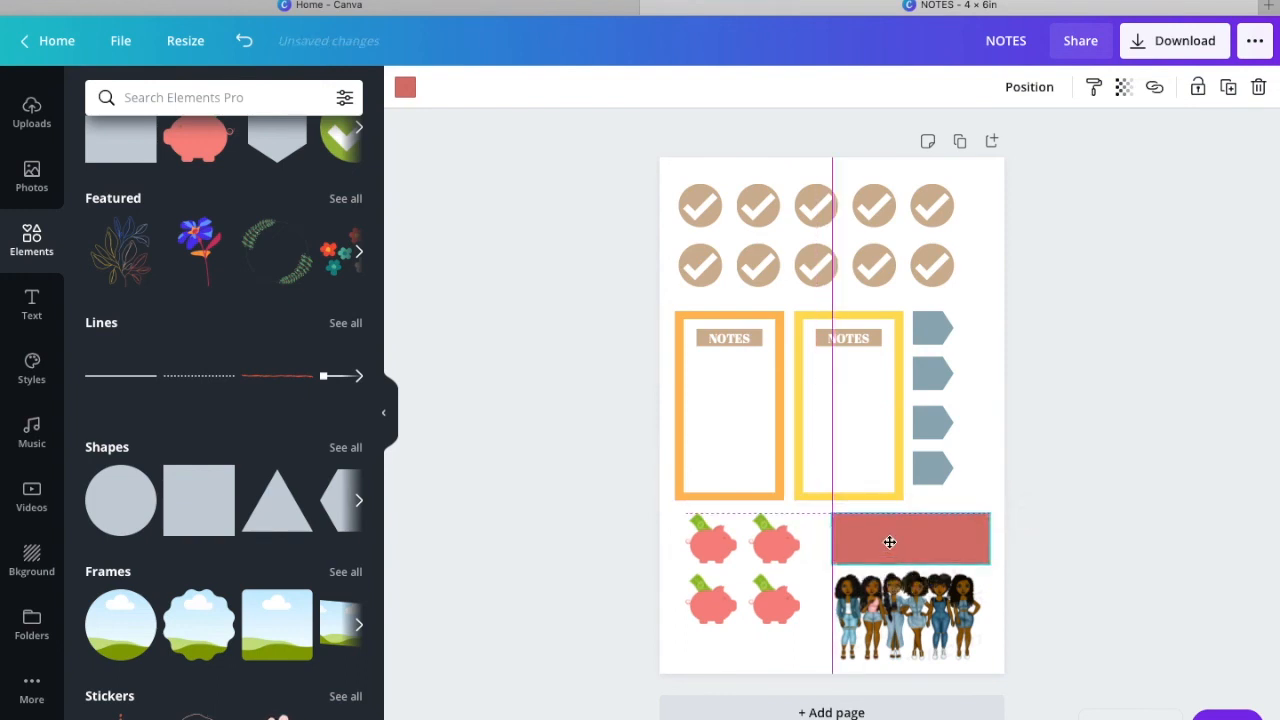
{"action": "left_click_drag", "start_coordinate": [910, 570], "coordinate": [909, 556]}
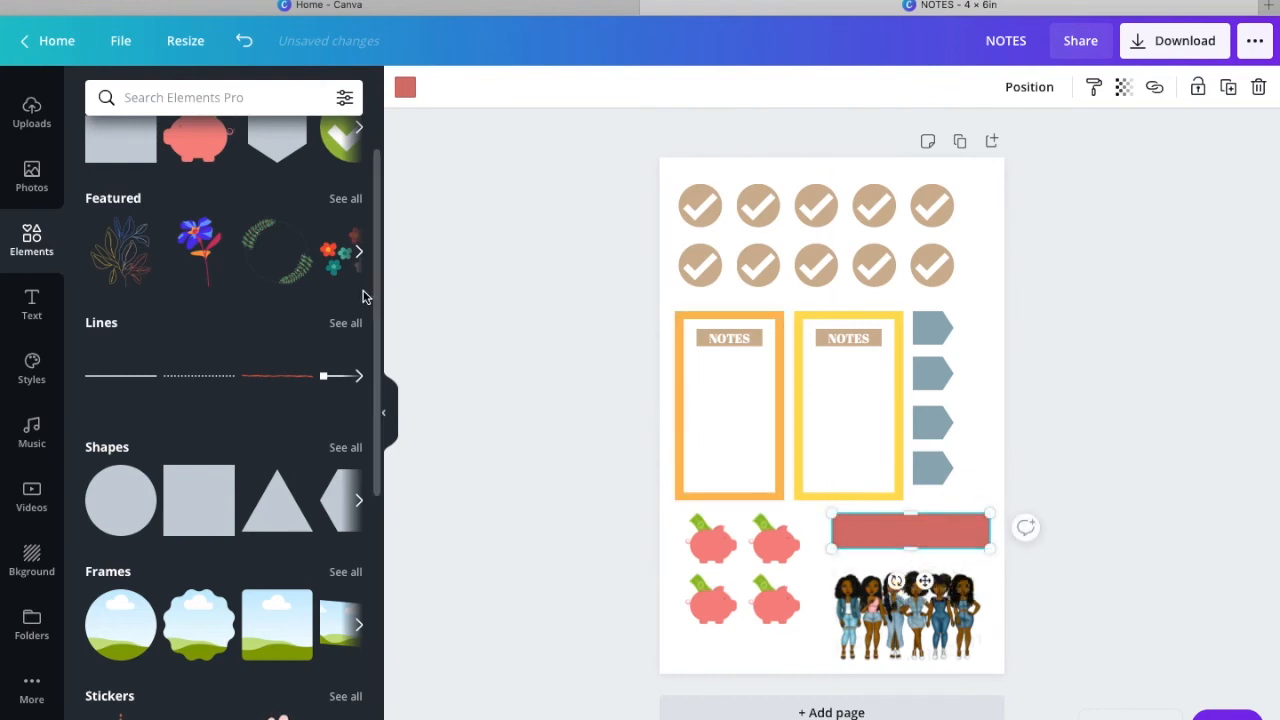
Step: Recolor the banner above the illustration to dark gray from the default colors
{"action": "left_click", "coordinate": [405, 87]}
{"action": "left_click", "coordinate": [239, 495]}
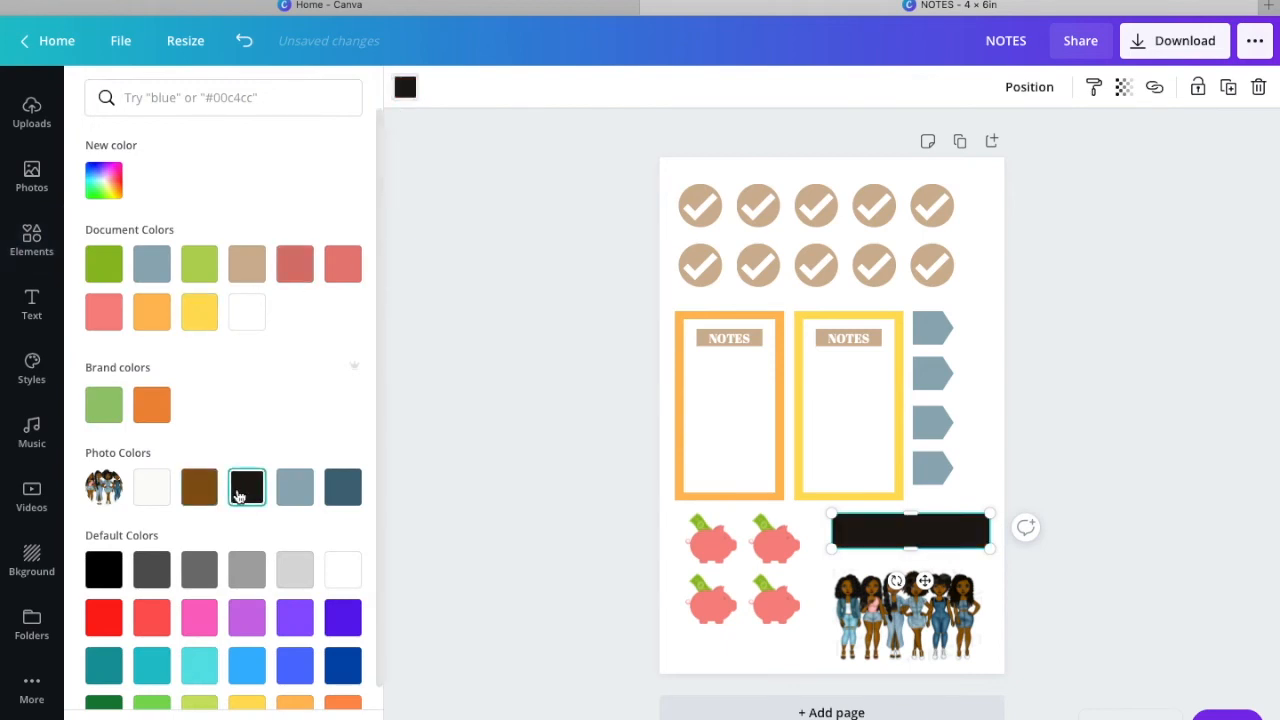
{"action": "left_click", "coordinate": [203, 566]}
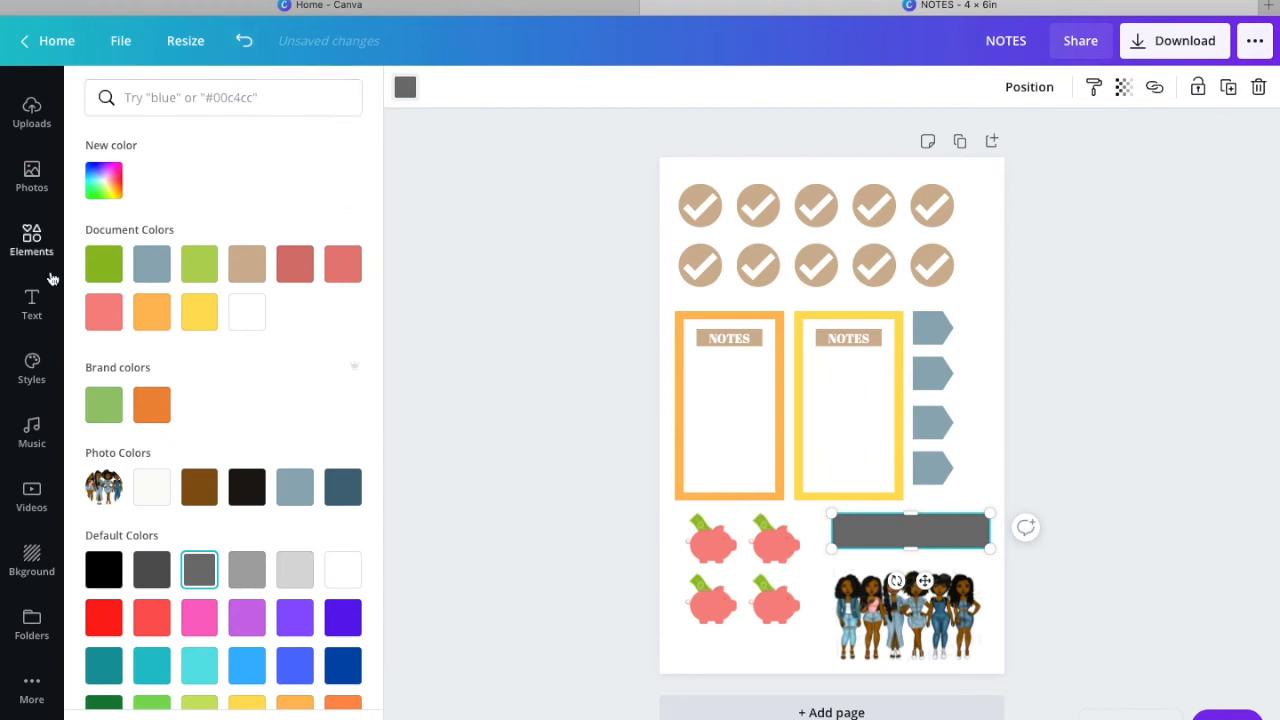
Step: Add a heading to the page reading "BOSS LIFE"
{"action": "left_click", "coordinate": [32, 303]}
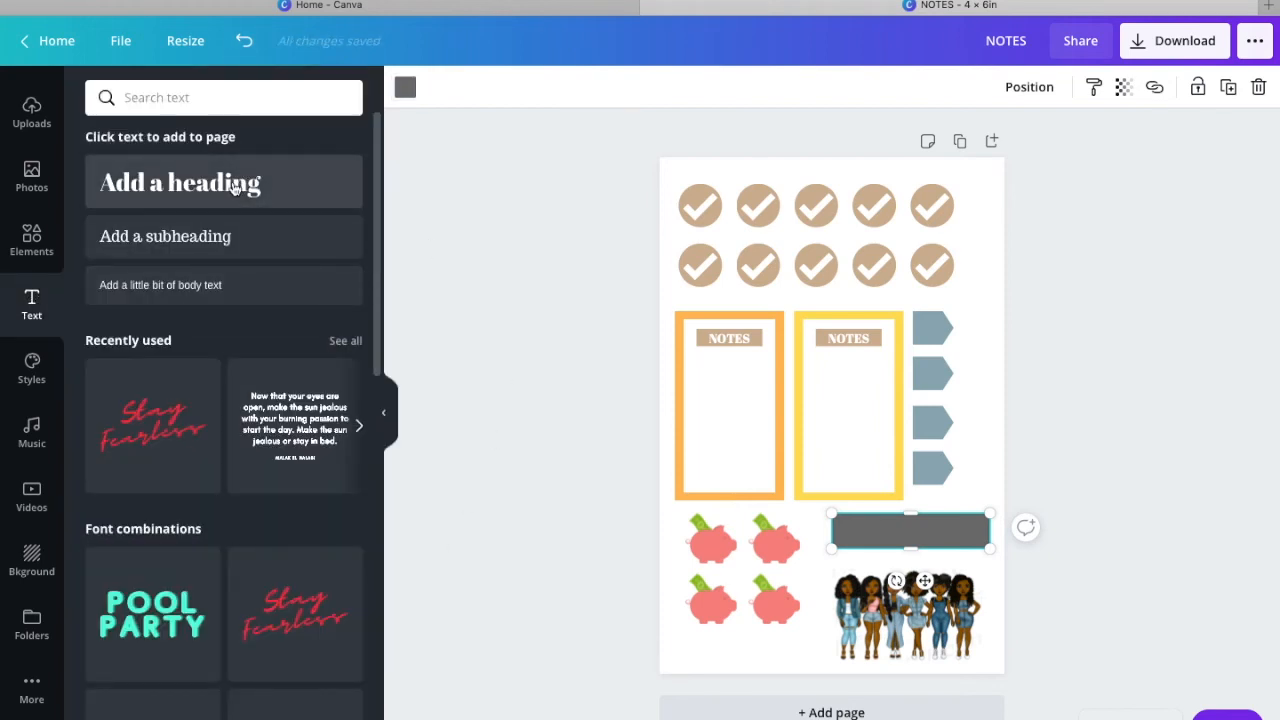
{"action": "left_click", "coordinate": [253, 188]}
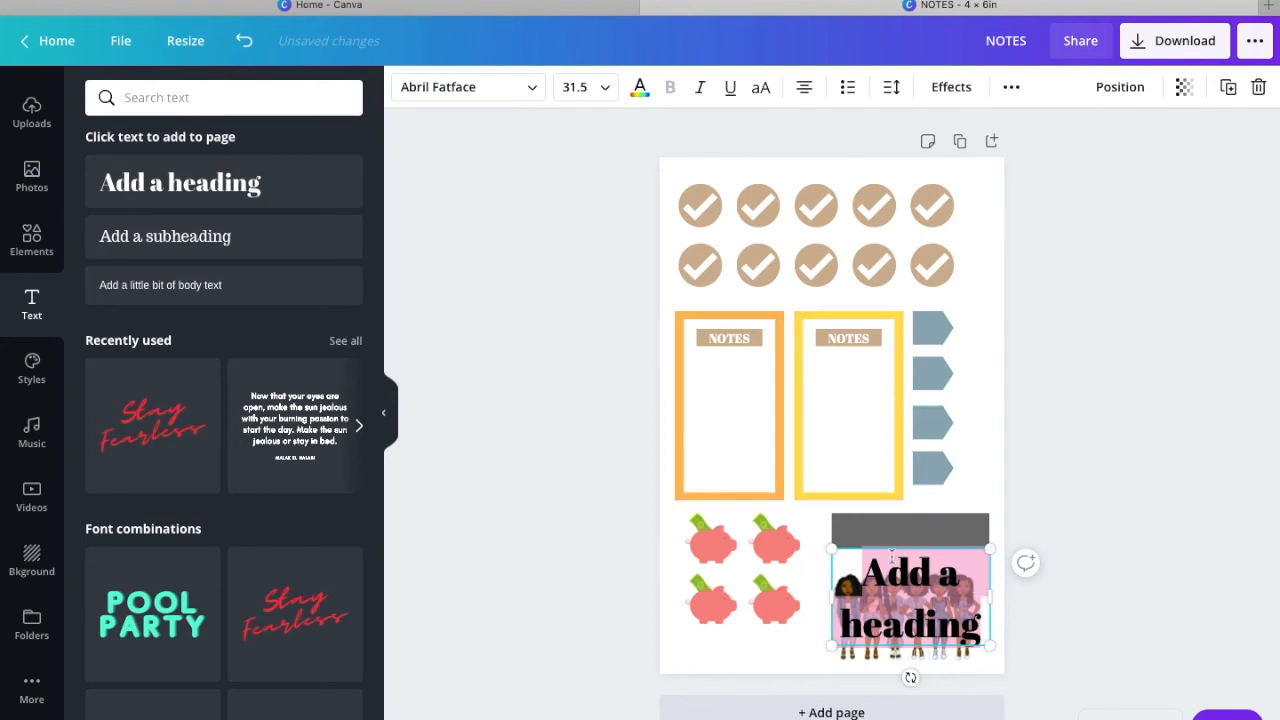
{"action": "type", "text": "b"}
{"action": "key", "text": "BackSpace"}
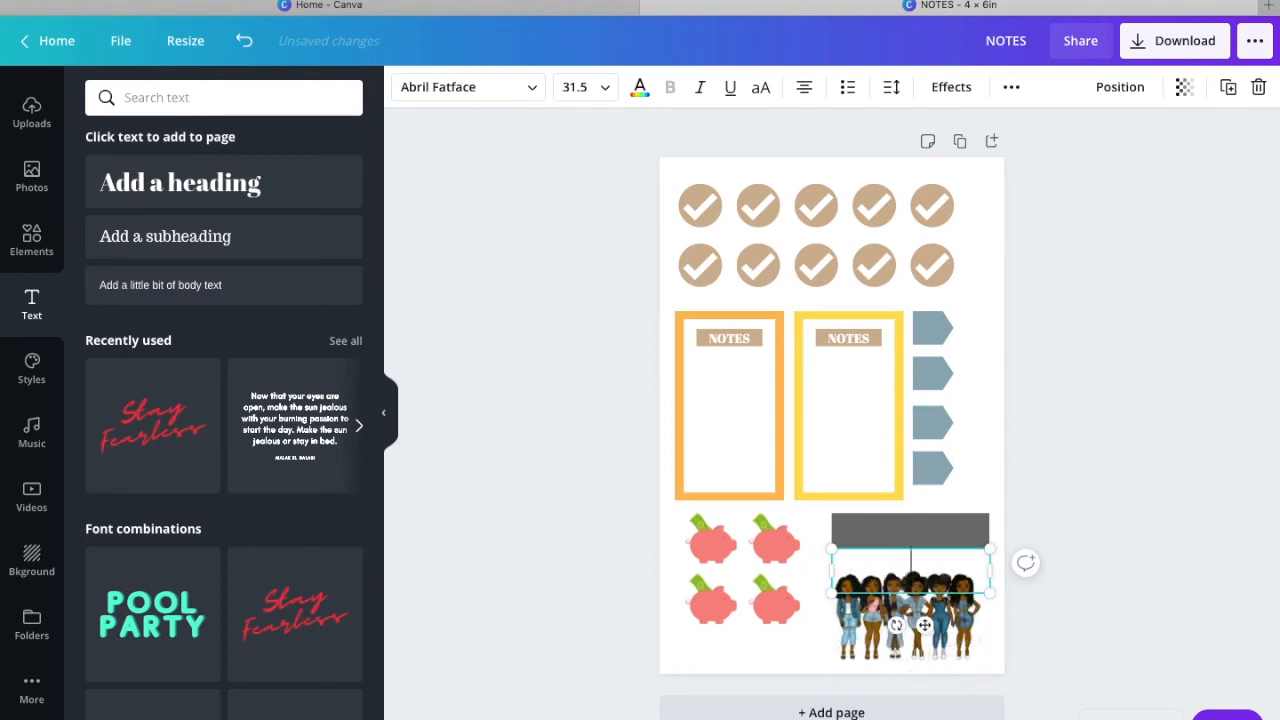
{"action": "type", "text": "BOSS"}
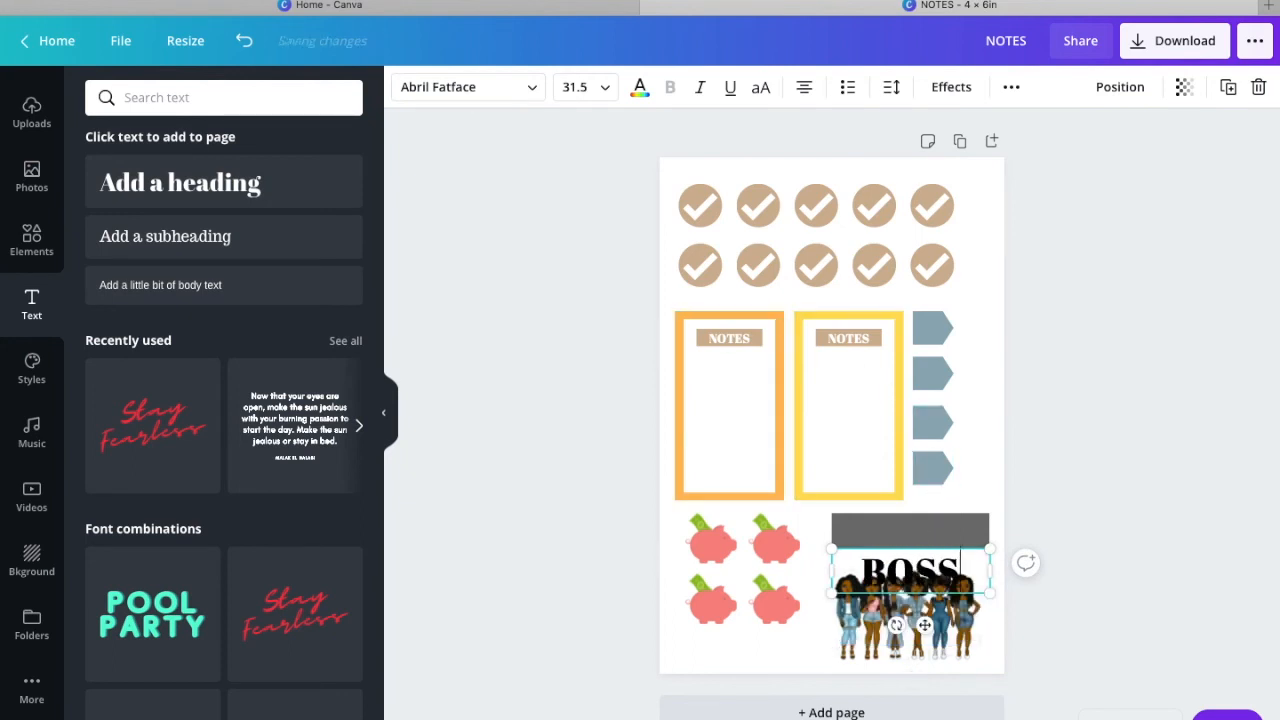
{"action": "type", "text": " LIFE"}
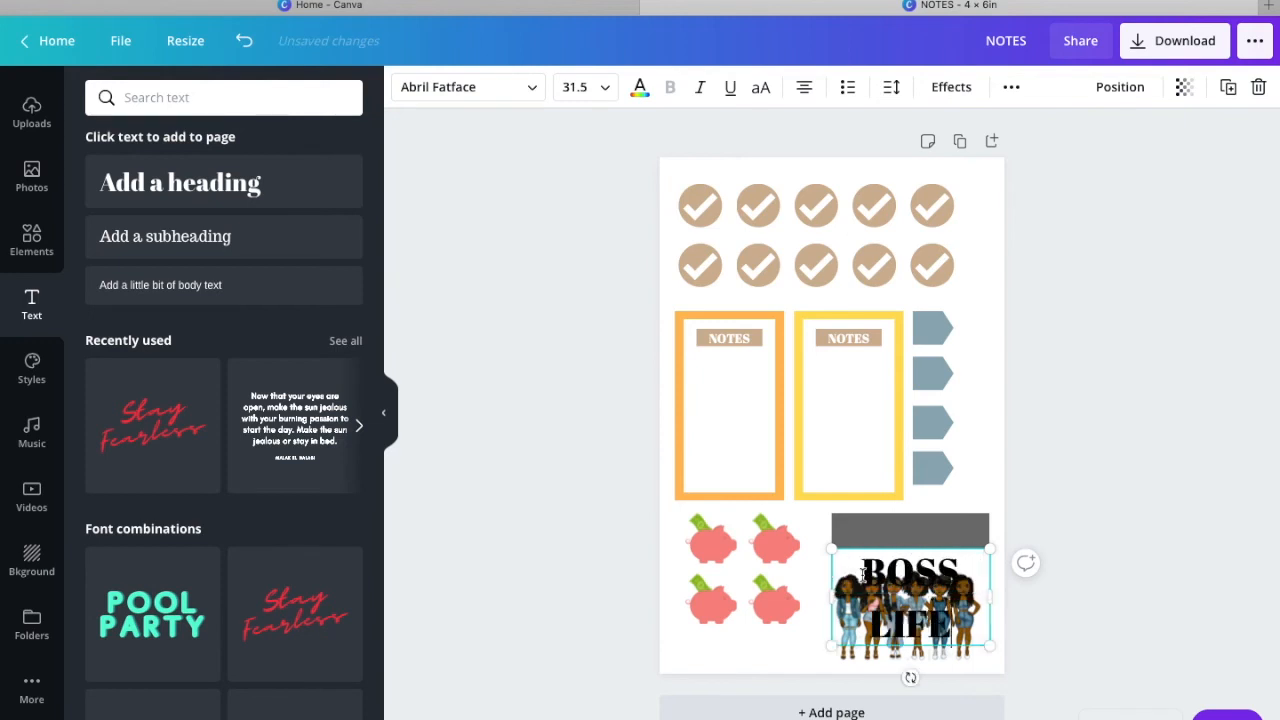
Step: Shrink the "BOSS LIFE" heading to one line at size 23.4, place it on the dark gray banner and recolor it white
{"action": "left_click_drag", "start_coordinate": [820, 594], "coordinate": [862, 581]}
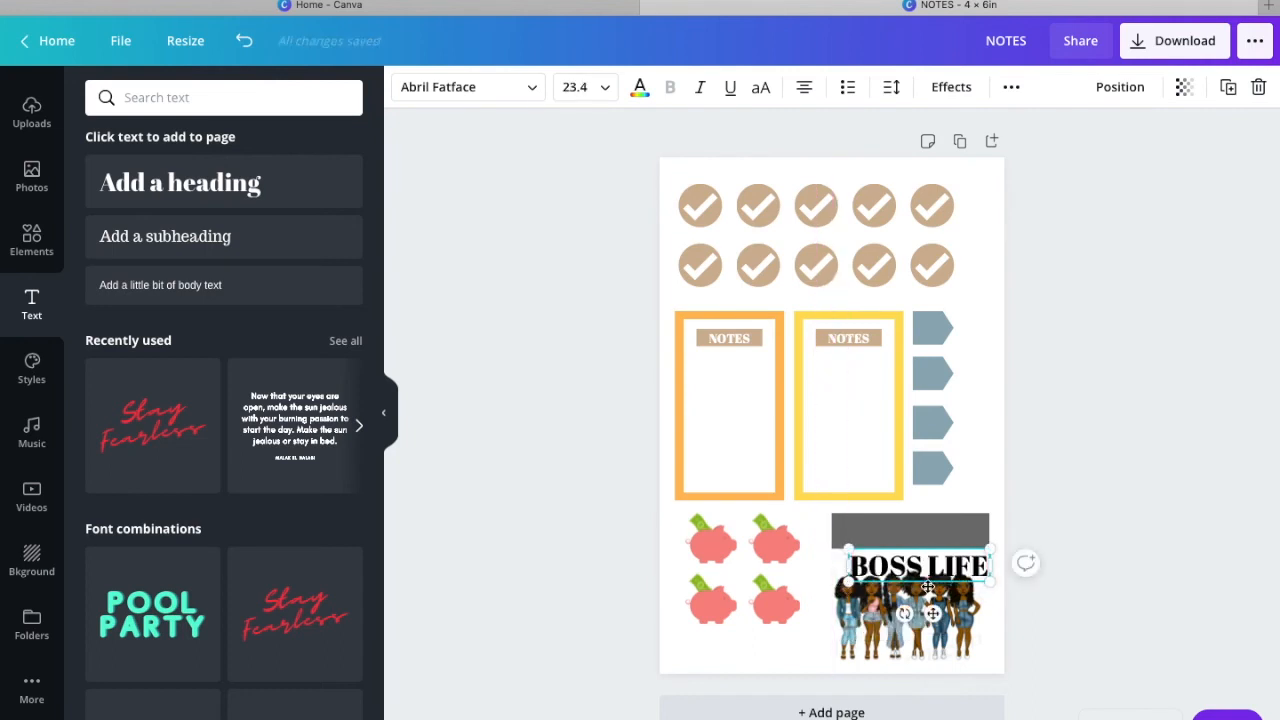
{"action": "left_click_drag", "start_coordinate": [933, 613], "coordinate": [926, 585]}
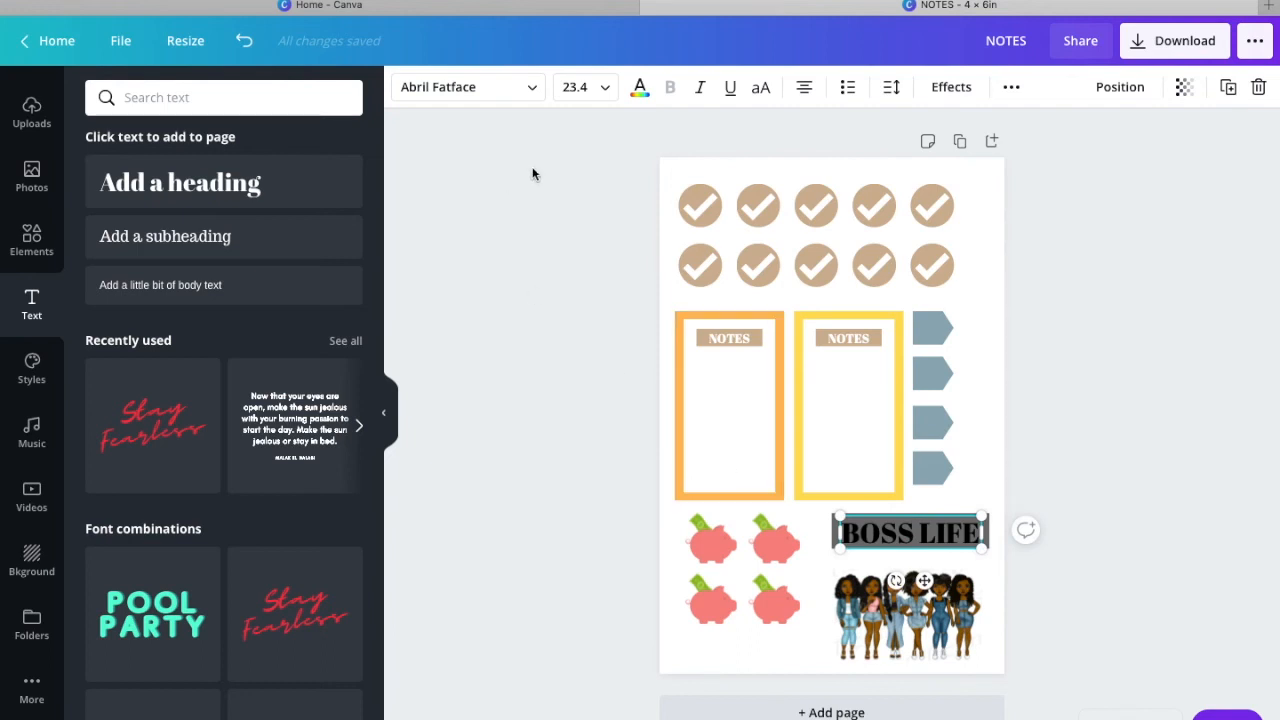
{"action": "left_click", "coordinate": [532, 88]}
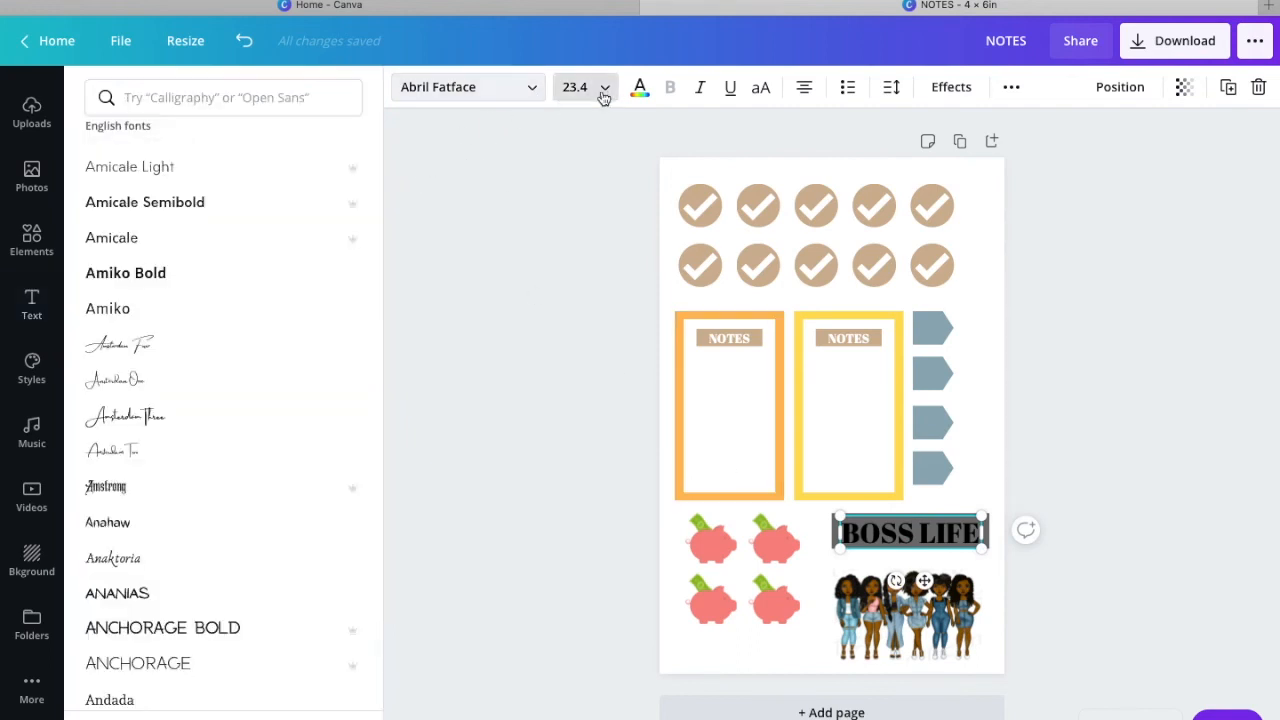
{"action": "left_click", "coordinate": [640, 89]}
{"action": "left_click", "coordinate": [342, 318]}
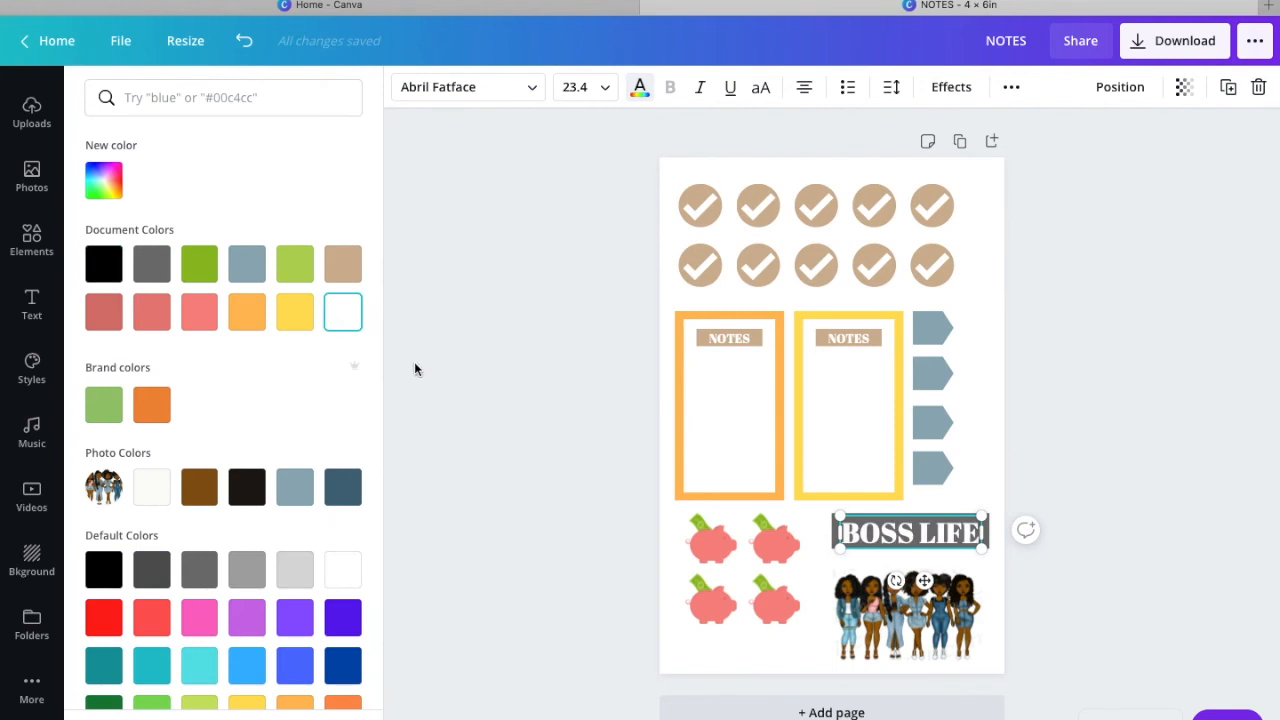
Step: Try the Trocchi font on the "BOSS LIFE" text and change it to Anton
{"action": "left_click", "coordinate": [488, 88]}
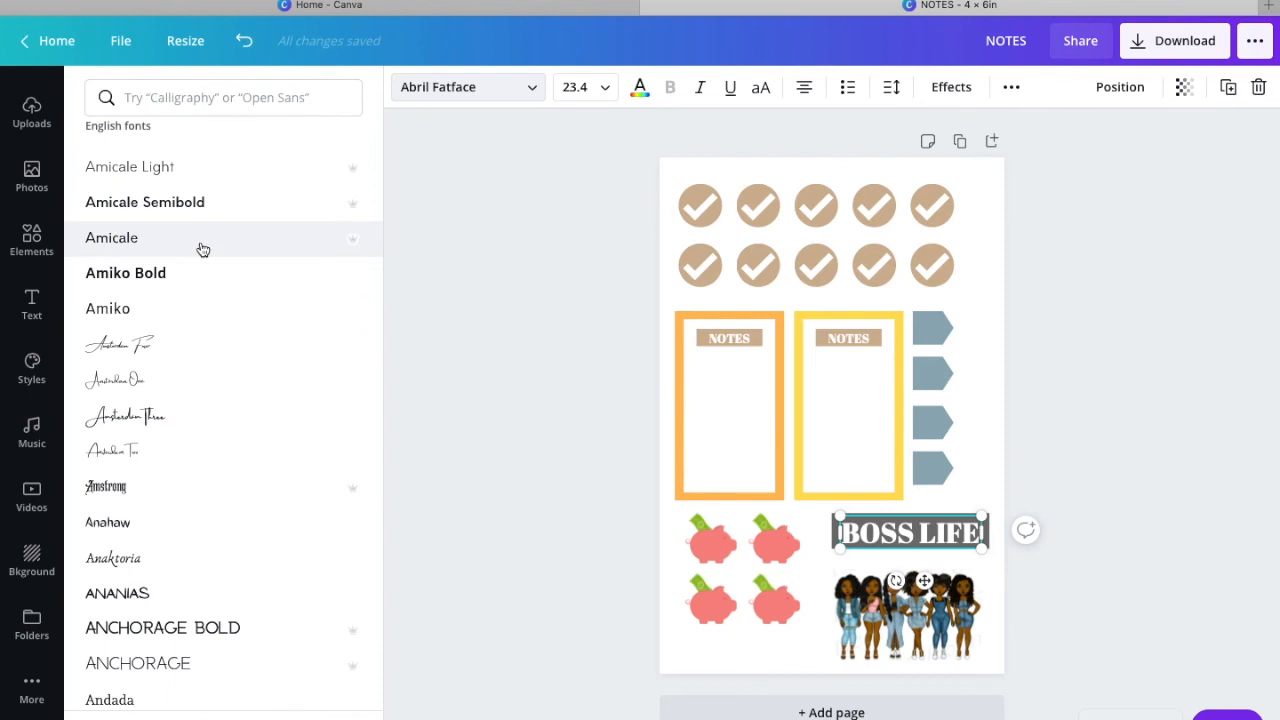
{"action": "scroll", "coordinate": [202, 249], "scroll_direction": "up", "scroll_amount": 15}
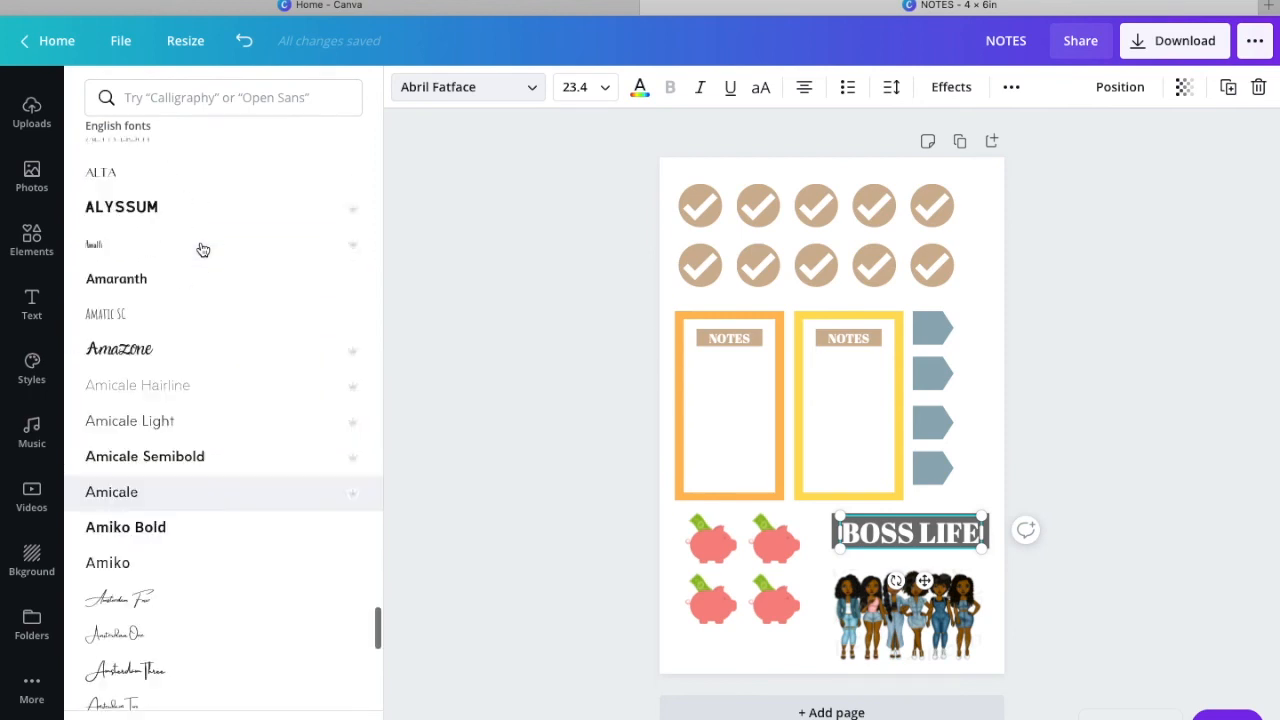
{"action": "scroll", "coordinate": [202, 388], "scroll_direction": "up", "scroll_amount": 12}
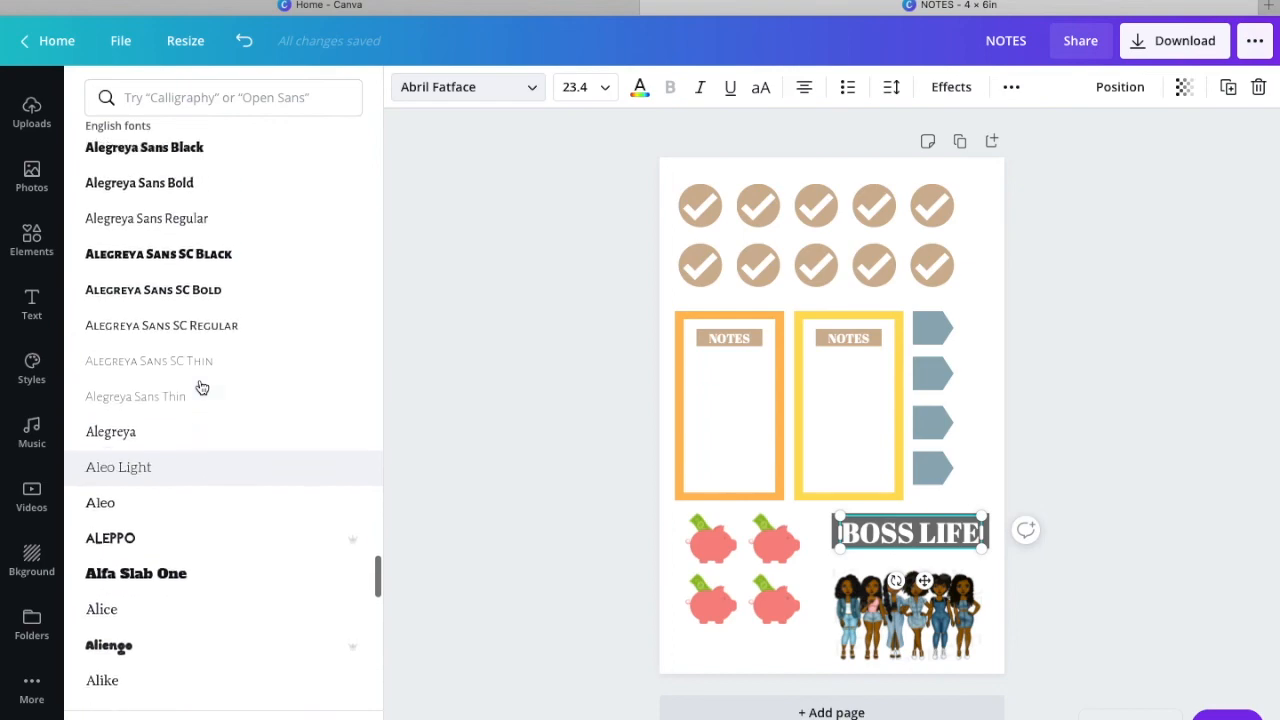
{"action": "scroll", "coordinate": [200, 387], "scroll_direction": "up", "scroll_amount": 15}
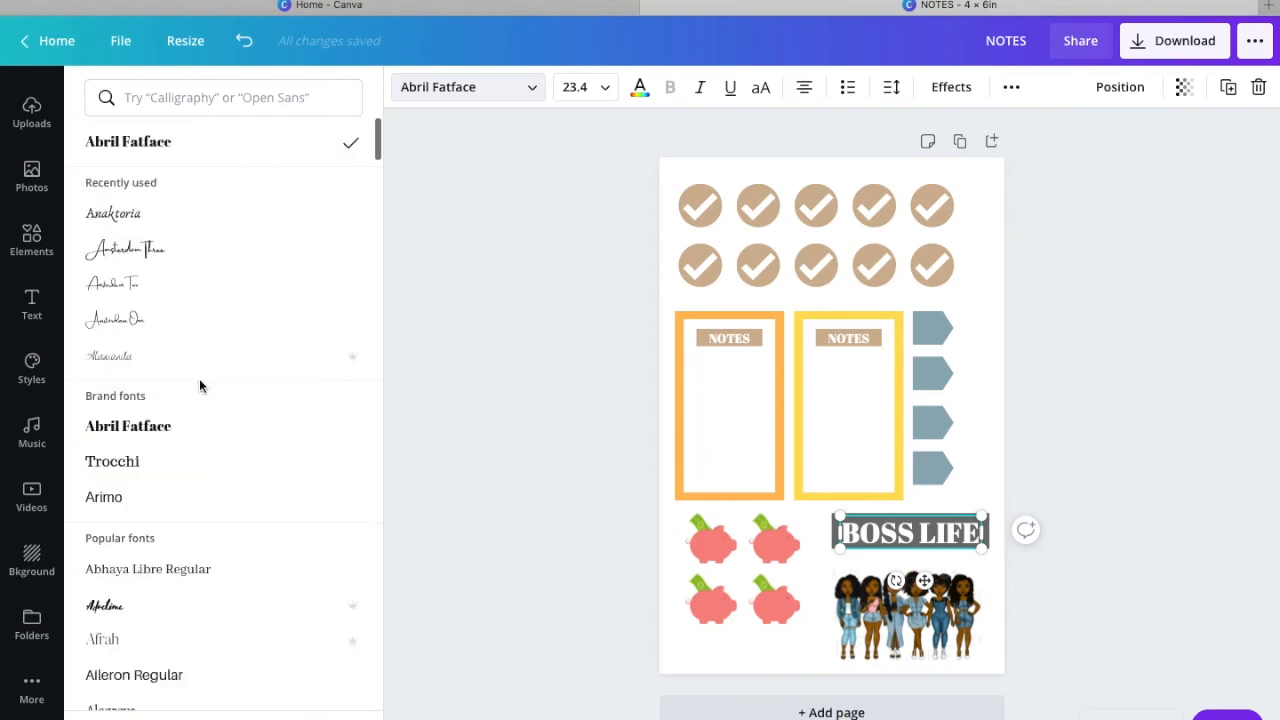
{"action": "scroll", "coordinate": [199, 386], "scroll_direction": "down", "scroll_amount": 3}
{"action": "left_click", "coordinate": [190, 355]}
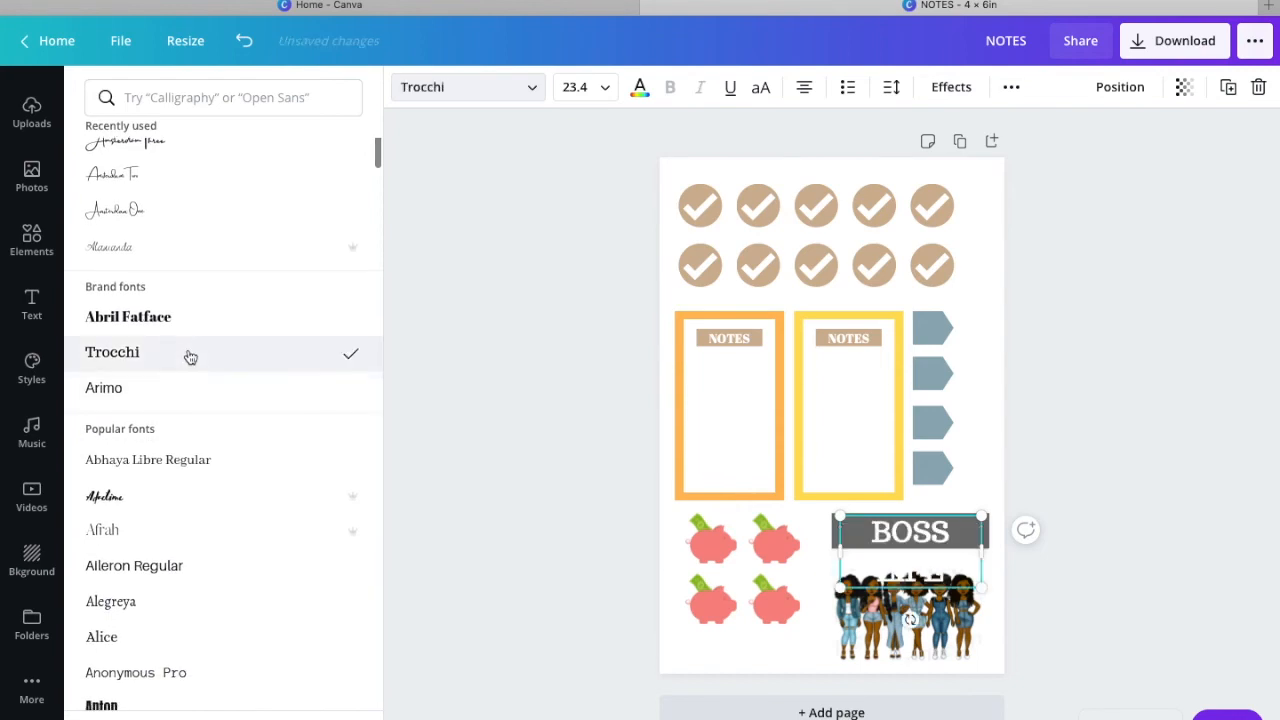
{"action": "scroll", "coordinate": [188, 357], "scroll_direction": "down", "scroll_amount": 5}
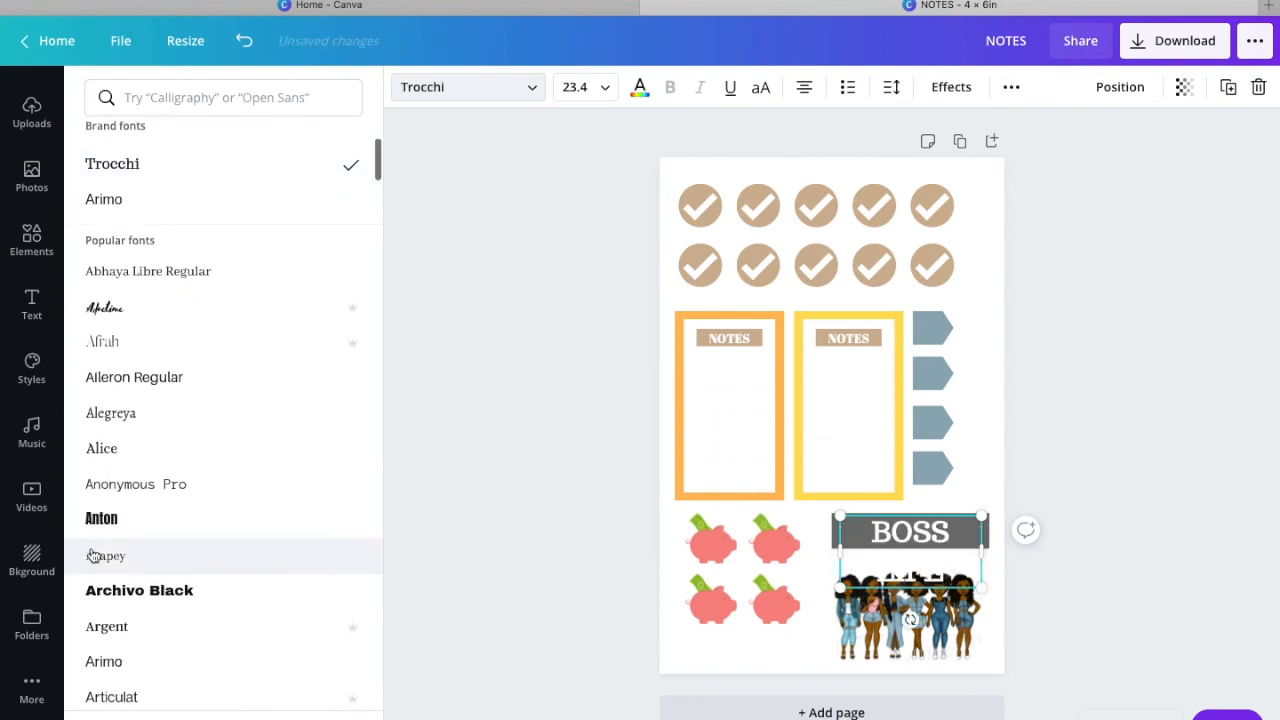
{"action": "left_click", "coordinate": [105, 523]}
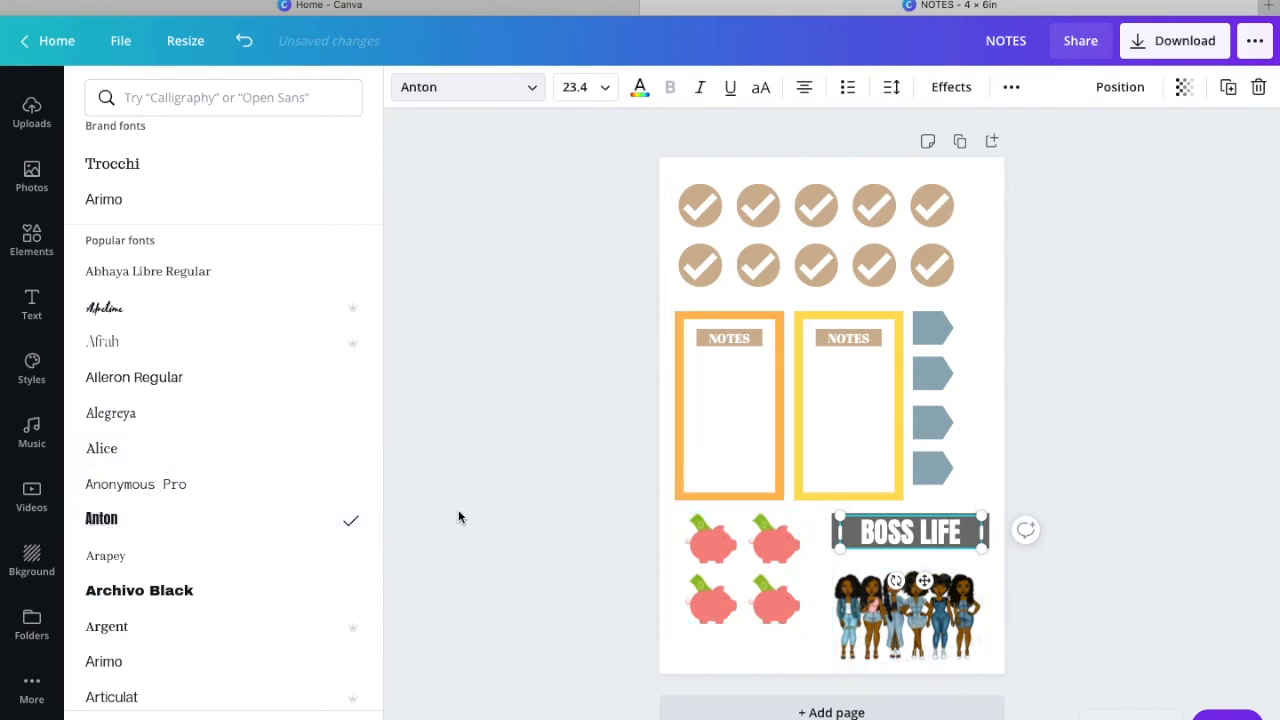
Step: Try the Bright font on the "BOSS LIFE" text, return it to Anton and deselect it
{"action": "scroll", "coordinate": [149, 510], "scroll_direction": "down", "scroll_amount": 3}
{"action": "scroll", "coordinate": [149, 510], "scroll_direction": "down", "scroll_amount": 4}
{"action": "left_click", "coordinate": [115, 567]}
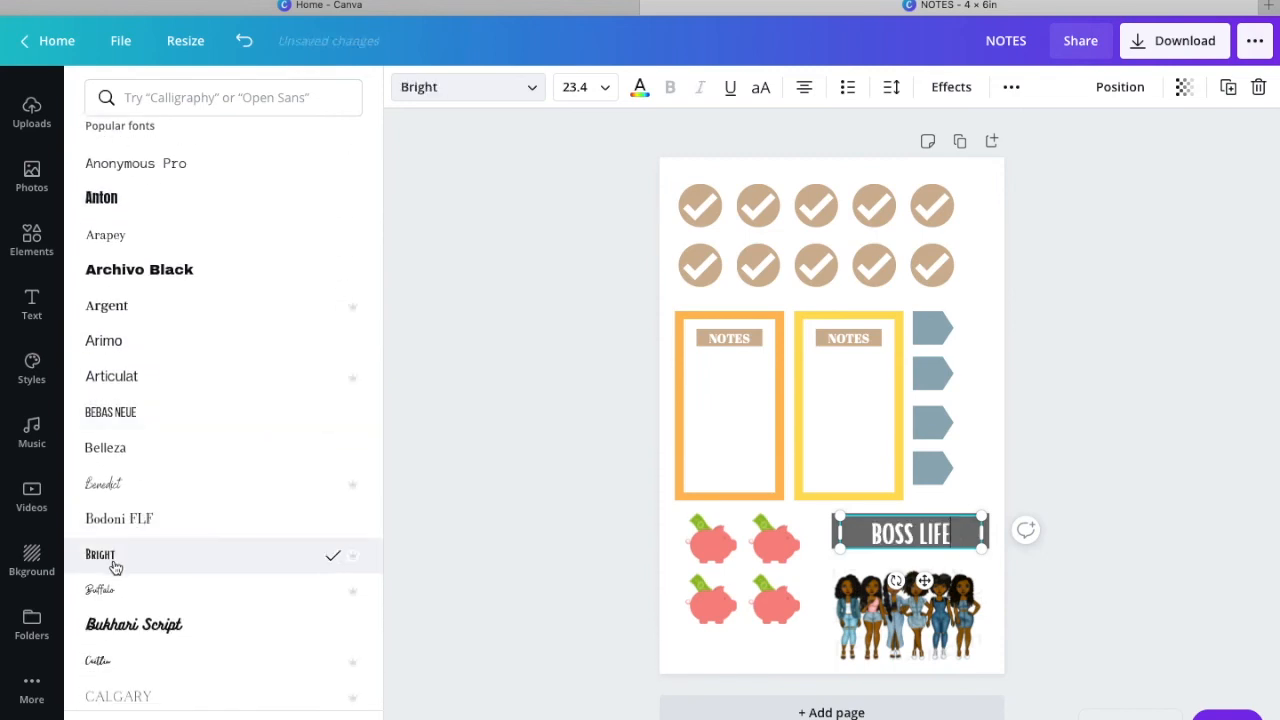
{"action": "left_click", "coordinate": [188, 213]}
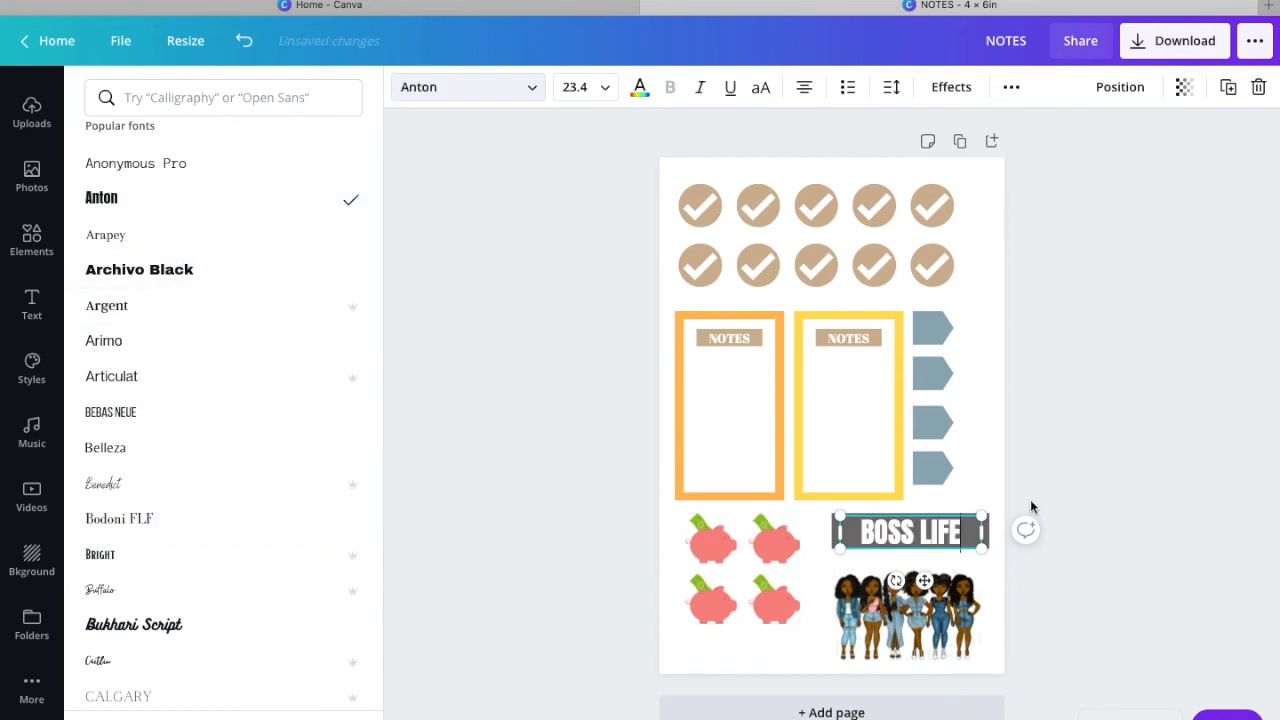
{"action": "left_click", "coordinate": [1067, 476]}
{"action": "left_click", "coordinate": [1067, 476]}
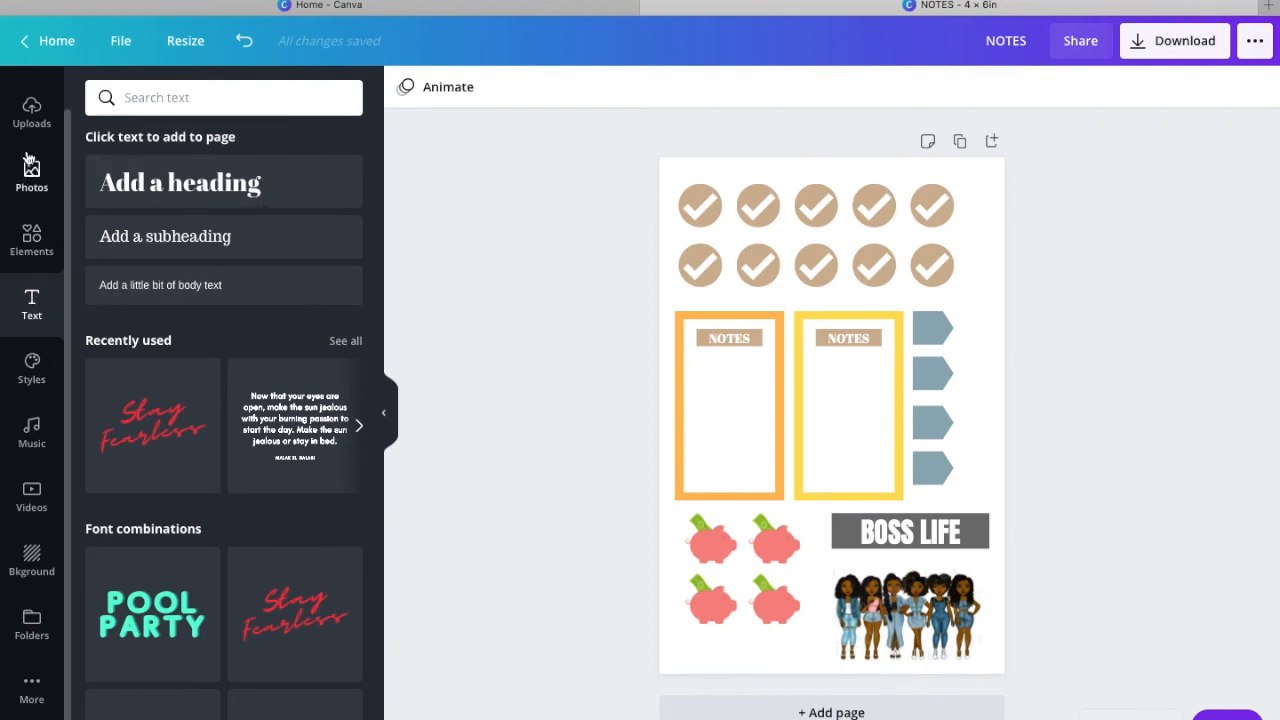
Step: Add the uploaded black "The Boss Planner" logo, shrink it and place it at the page's lower edge beside the illustration of the women
{"action": "scroll", "coordinate": [28, 160], "scroll_direction": "up", "scroll_amount": 2}
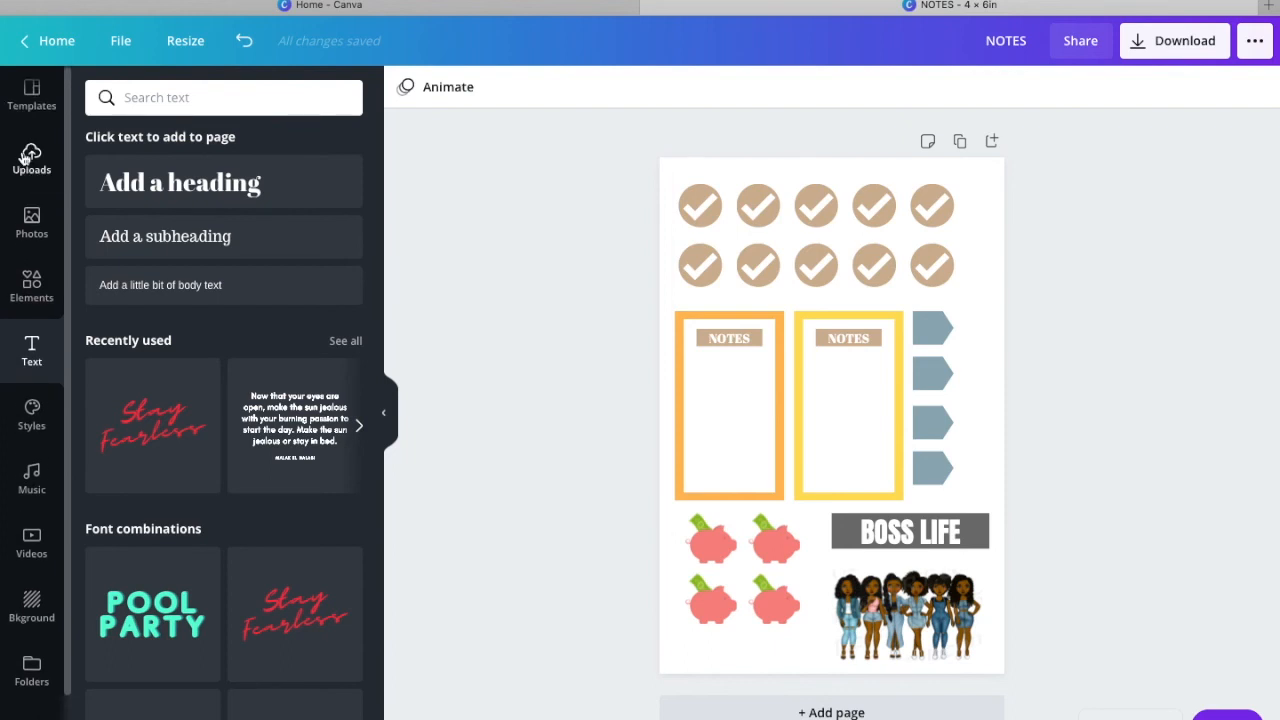
{"action": "left_click", "coordinate": [27, 158]}
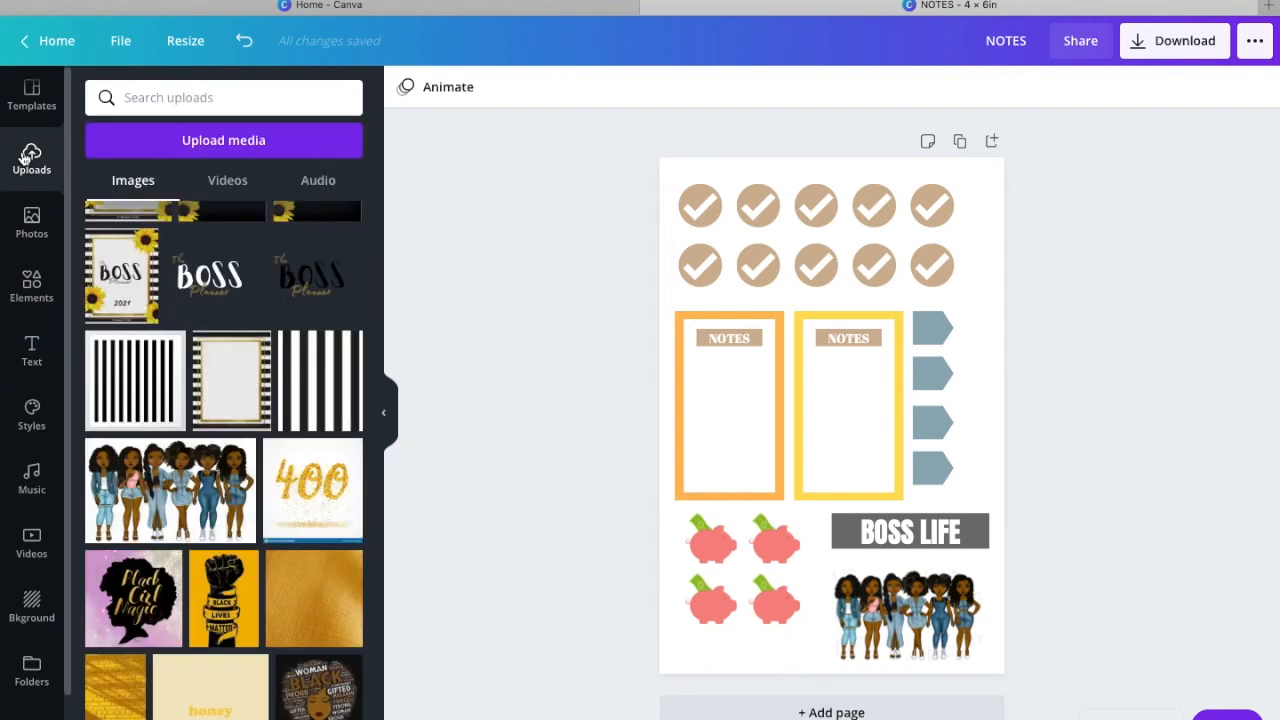
{"action": "left_click", "coordinate": [321, 274]}
{"action": "left_click_drag", "start_coordinate": [833, 519], "coordinate": [834, 474]}
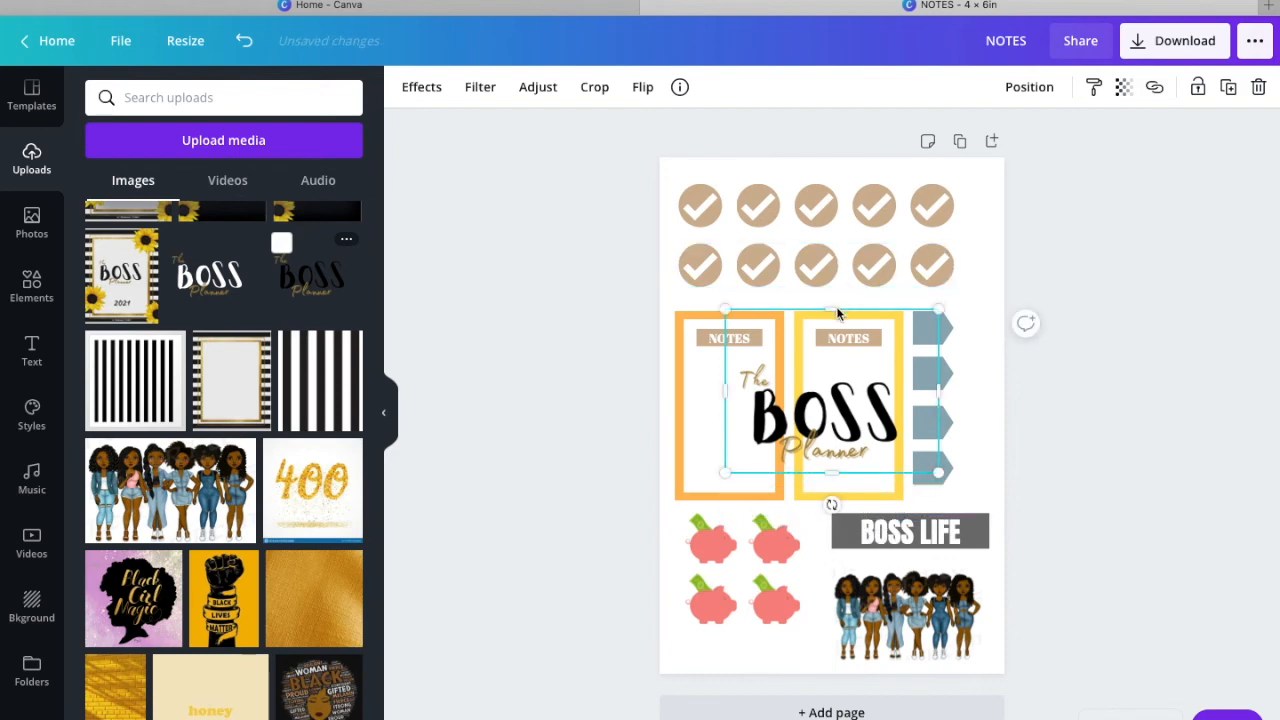
{"action": "left_click_drag", "start_coordinate": [838, 314], "coordinate": [839, 359]}
{"action": "left_click_drag", "start_coordinate": [728, 477], "coordinate": [785, 660]}
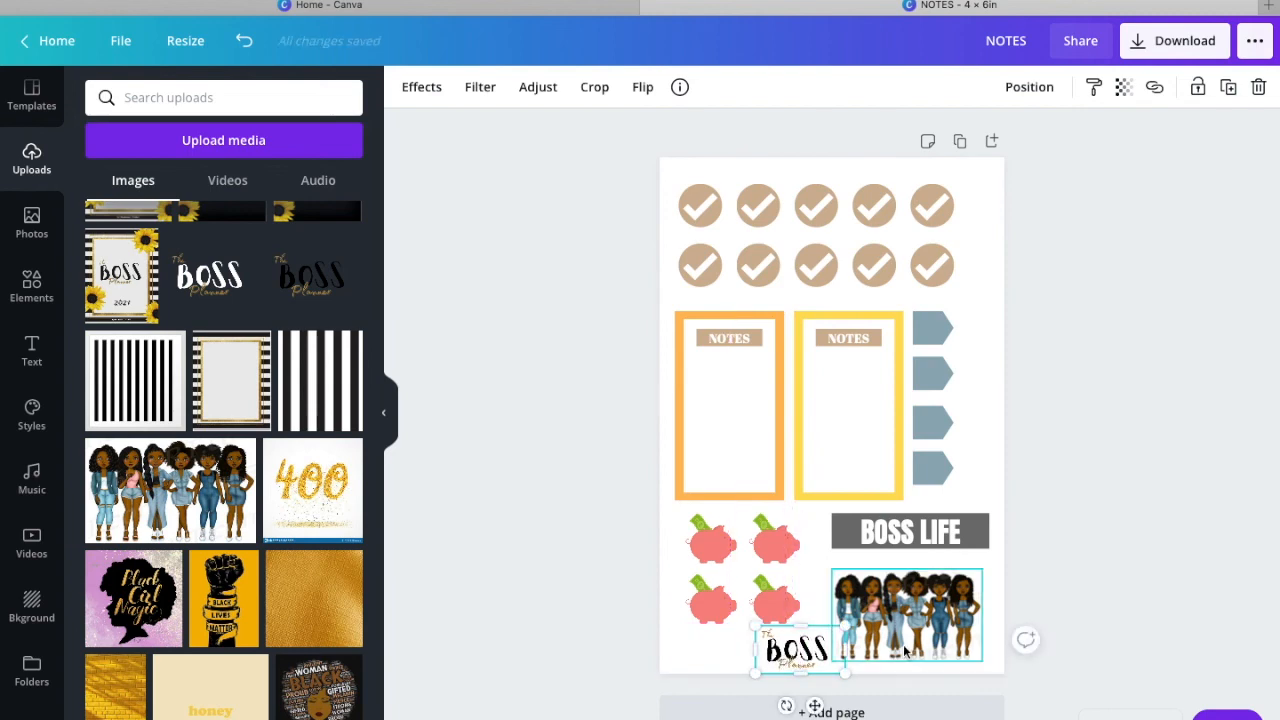
Step: Move the illustration of the women up against the "BOSS LIFE" banner and shift the planner logo slightly right to center it on the page
{"action": "left_click_drag", "start_coordinate": [914, 628], "coordinate": [912, 596]}
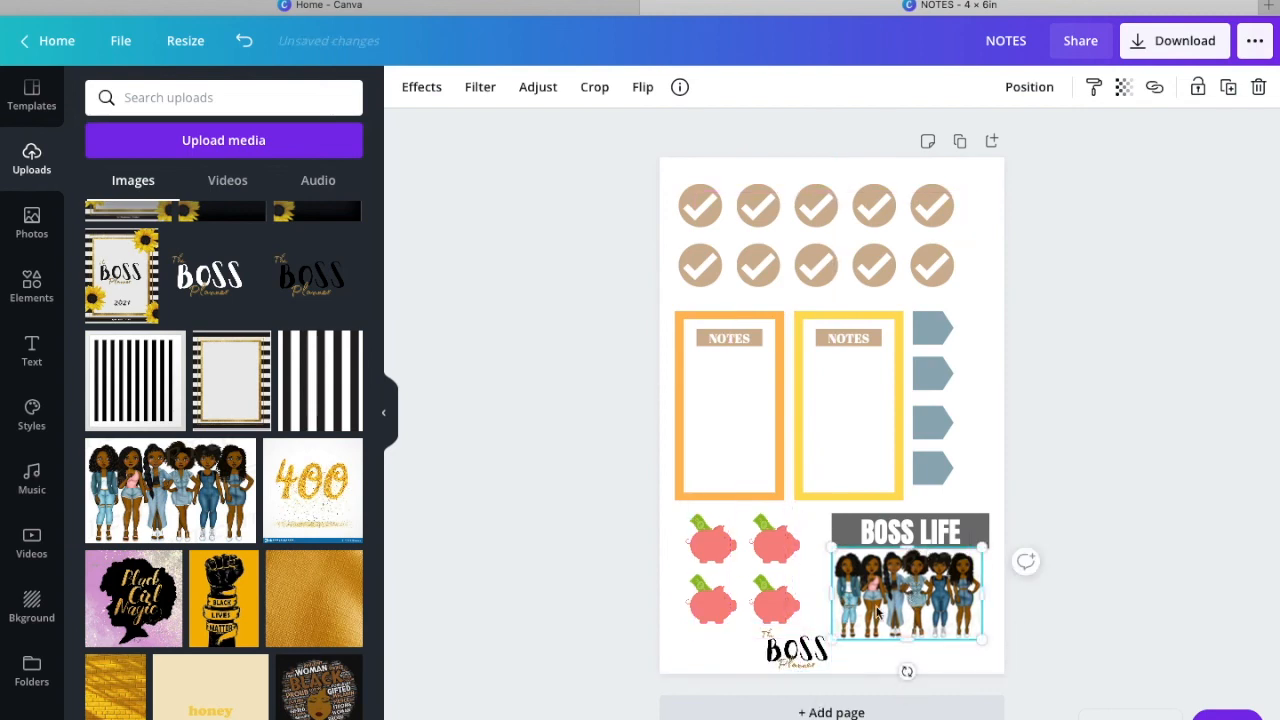
{"action": "left_click_drag", "start_coordinate": [806, 662], "coordinate": [834, 654]}
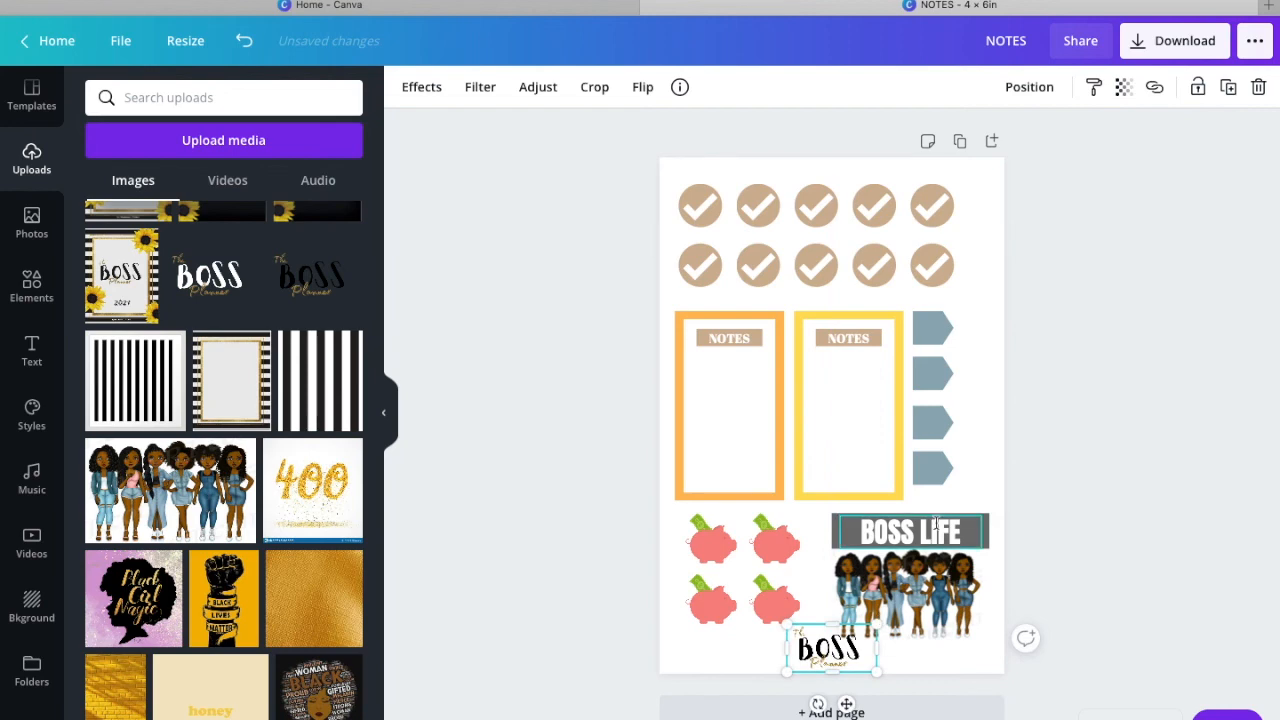
{"action": "left_click", "coordinate": [978, 498]}
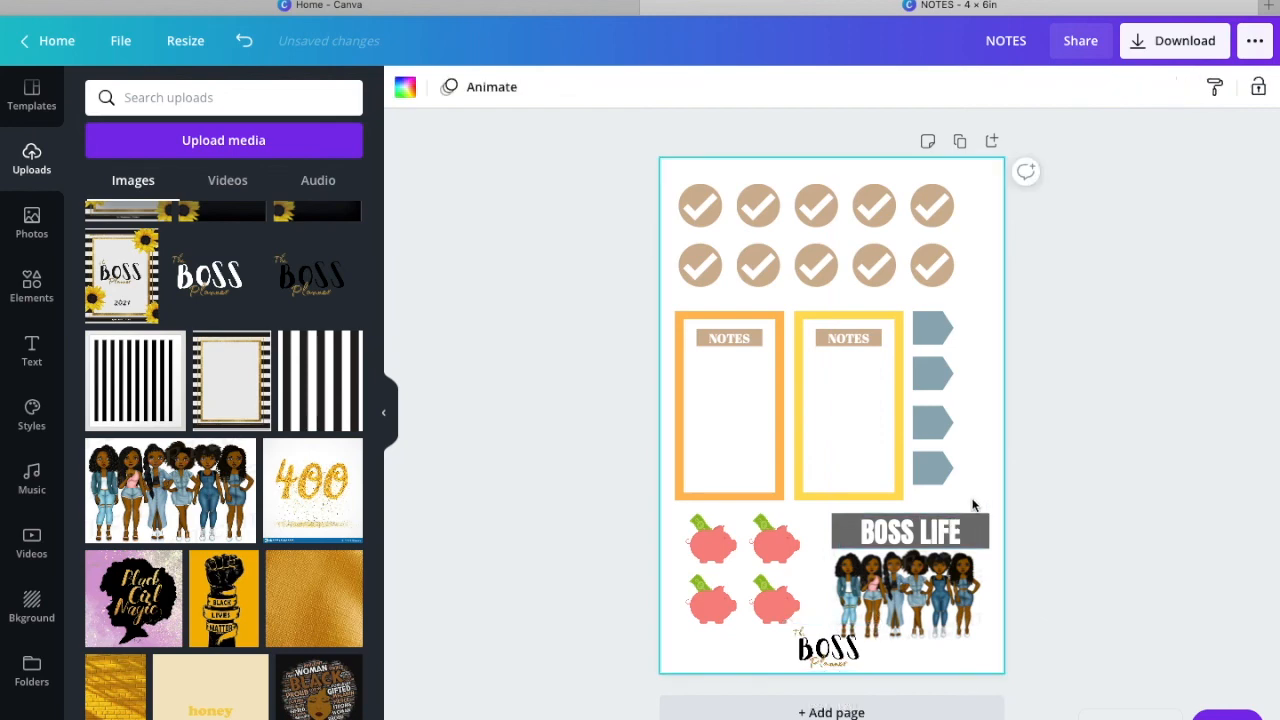
Step: Shrink the yellow and orange NOTES boxes to matching sizes so their lower edges line up with the lowest blue tag
{"action": "left_click", "coordinate": [852, 500]}
{"action": "left_click", "coordinate": [847, 498]}
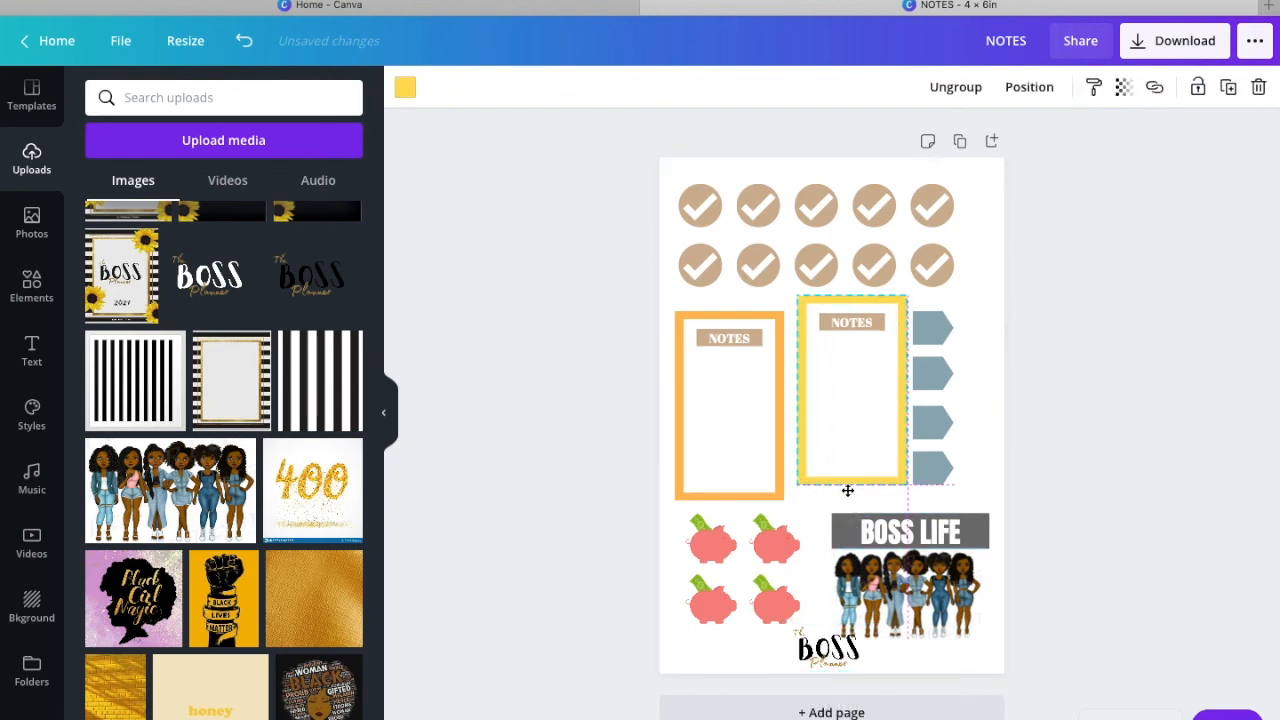
{"action": "left_click_drag", "start_coordinate": [846, 494], "coordinate": [885, 492]}
{"action": "left_click_drag", "start_coordinate": [855, 469], "coordinate": [864, 453]}
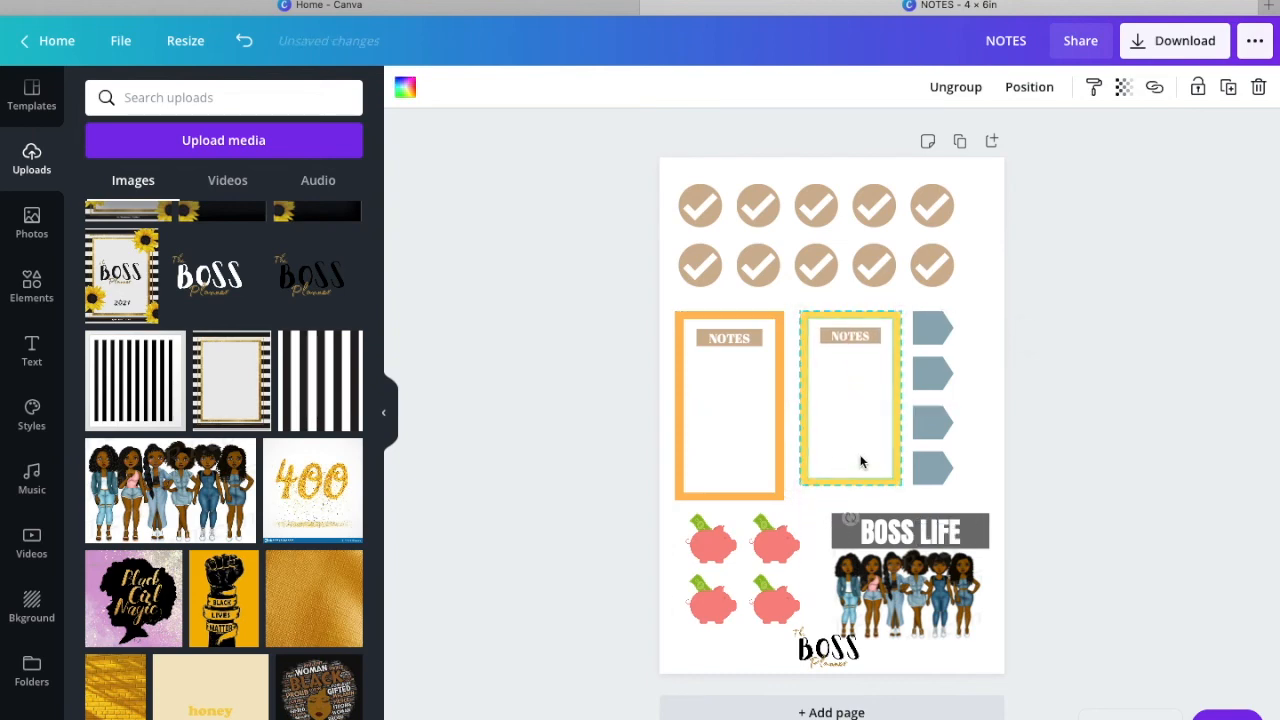
{"action": "left_click", "coordinate": [772, 500]}
{"action": "left_click_drag", "start_coordinate": [780, 508], "coordinate": [777, 490]}
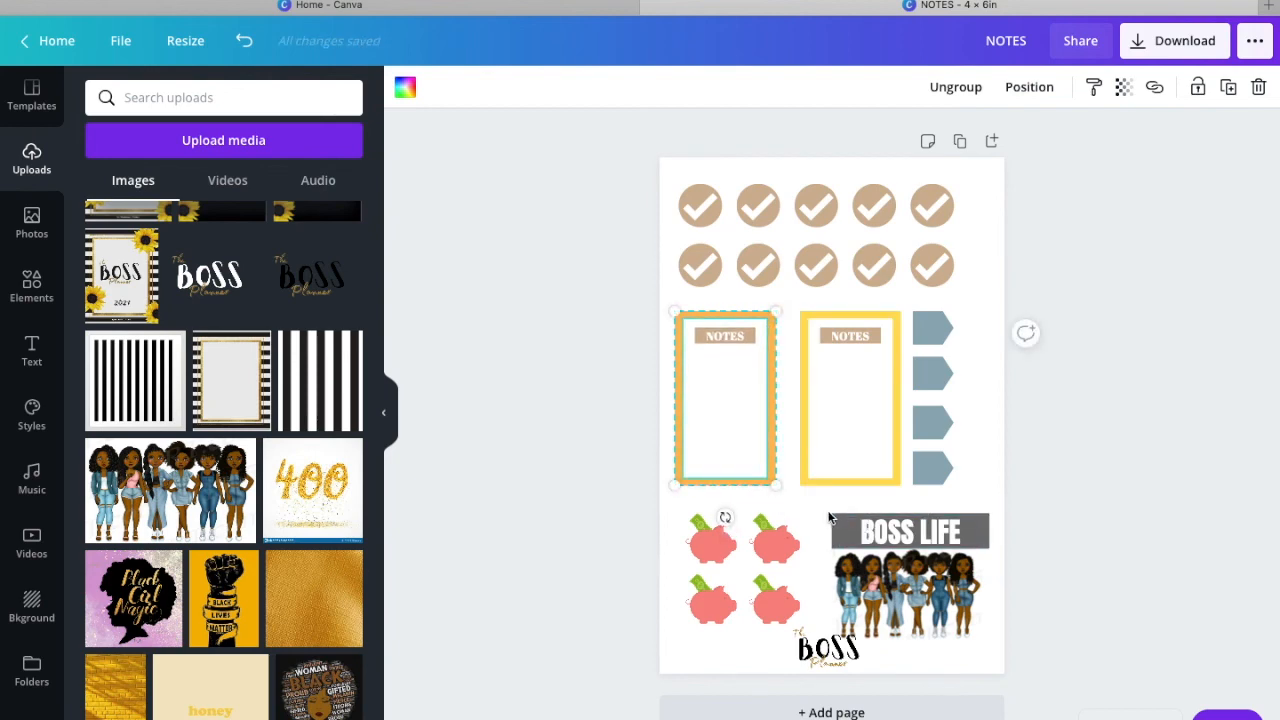
Step: Group the "BOSS LIFE" text with its banner, and move the banner and the illustration of the women slightly up and left
{"action": "left_click", "coordinate": [997, 548]}
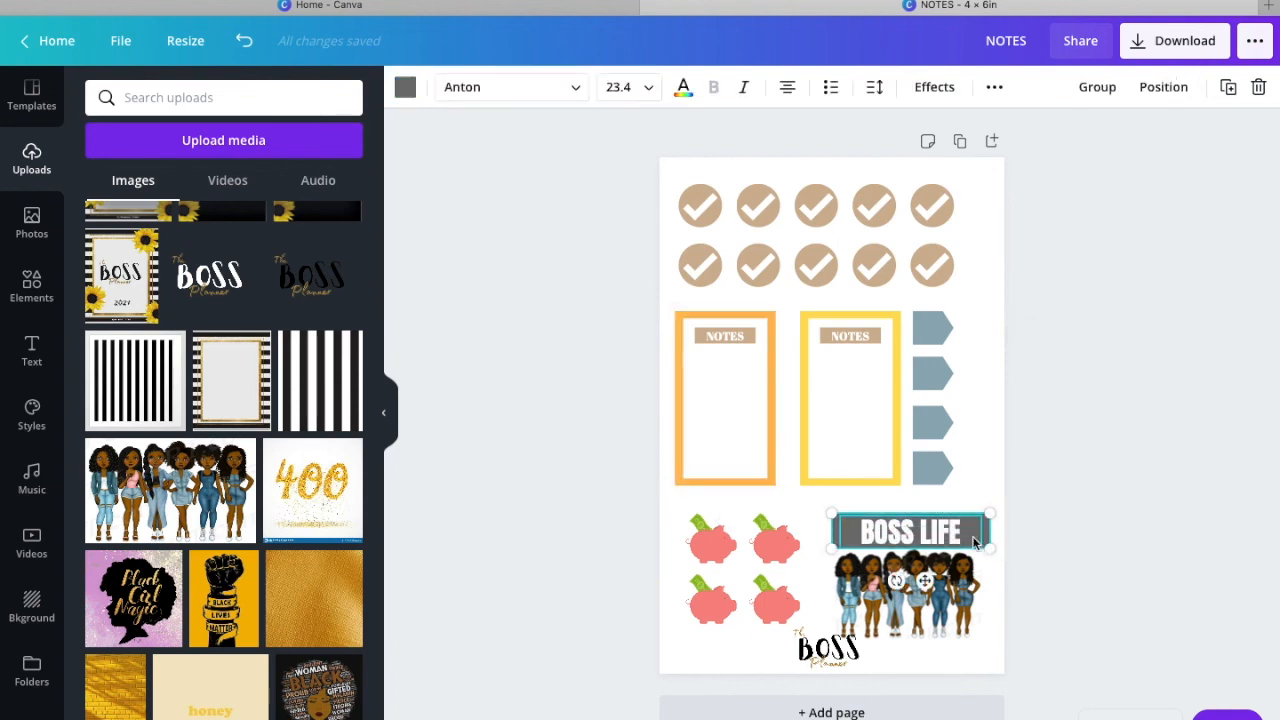
{"action": "left_click", "coordinate": [1097, 92]}
{"action": "left_click_drag", "start_coordinate": [913, 592], "coordinate": [913, 603]}
{"action": "left_click_drag", "start_coordinate": [923, 530], "coordinate": [916, 509]}
{"action": "mouse_move", "coordinate": [914, 595]}
{"action": "left_mouse_down"}
{"action": "mouse_move", "coordinate": [915, 560]}
{"action": "mouse_move", "coordinate": [913, 575]}
{"action": "left_mouse_up"}
{"action": "left_click_drag", "start_coordinate": [814, 656], "coordinate": [832, 649]}
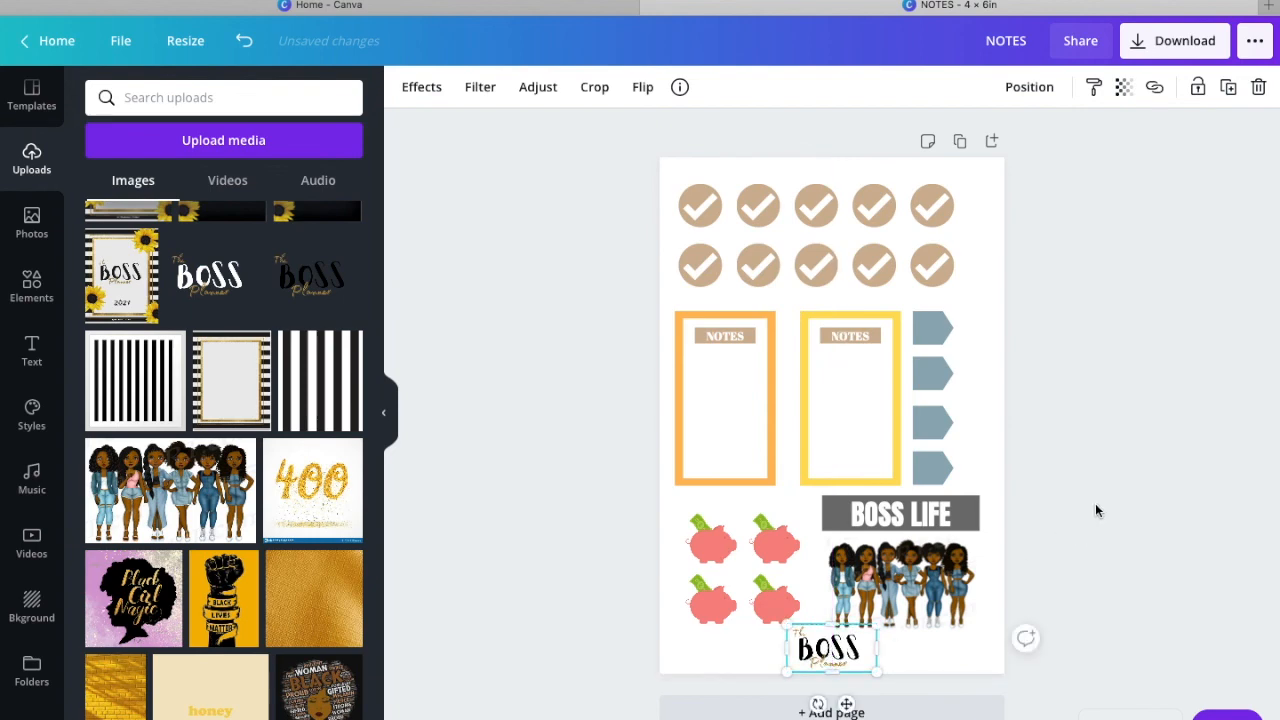
{"action": "left_click", "coordinate": [1096, 511]}
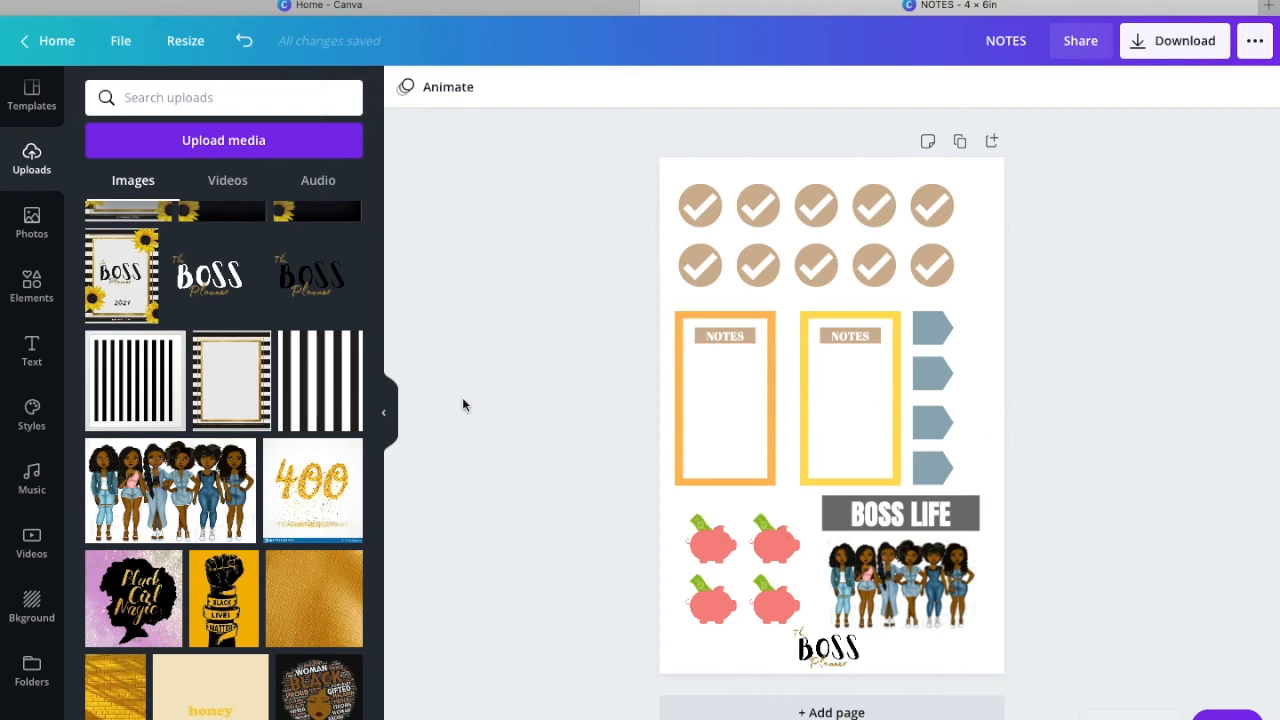
Step: Collapse the uploads side panel and save the sticker sheet design
{"action": "left_click", "coordinate": [391, 418]}
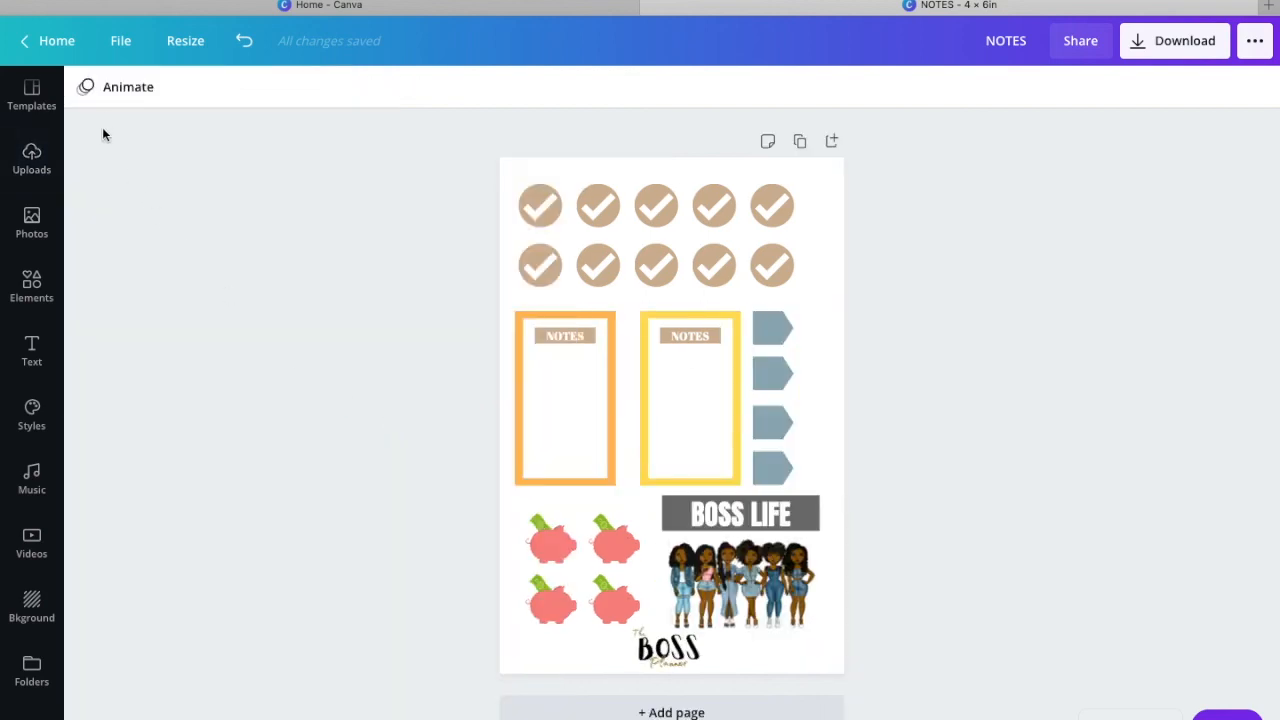
{"action": "left_click", "coordinate": [122, 44]}
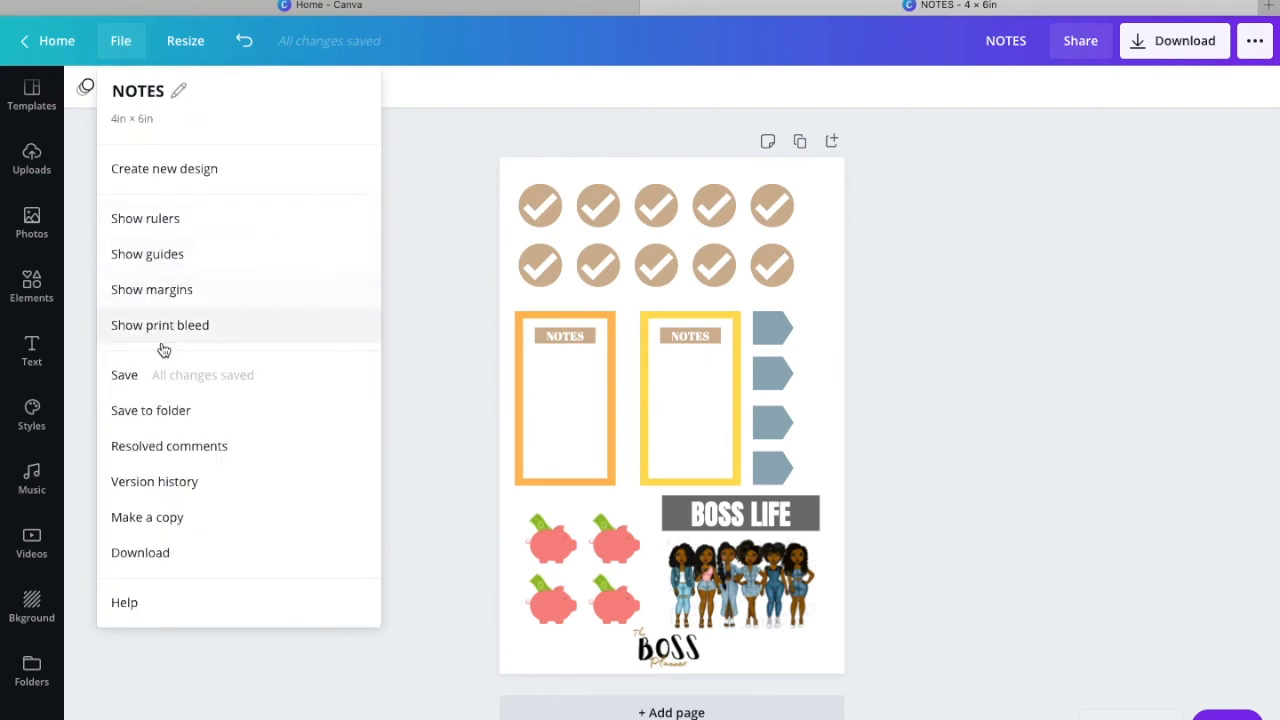
{"action": "left_click", "coordinate": [154, 376]}
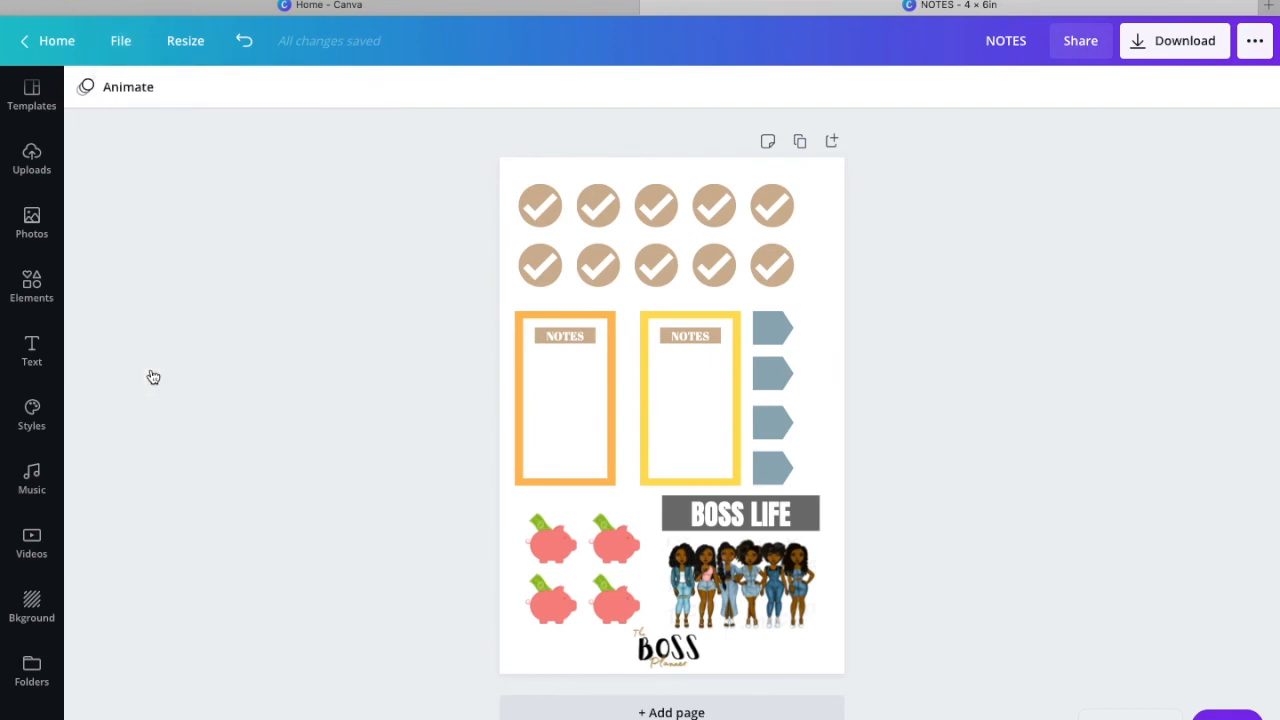
Step: Leave the sticker sheet, browse all saved designs and open the "Boss essentials" design to view its layout
{"action": "left_click", "coordinate": [47, 50]}
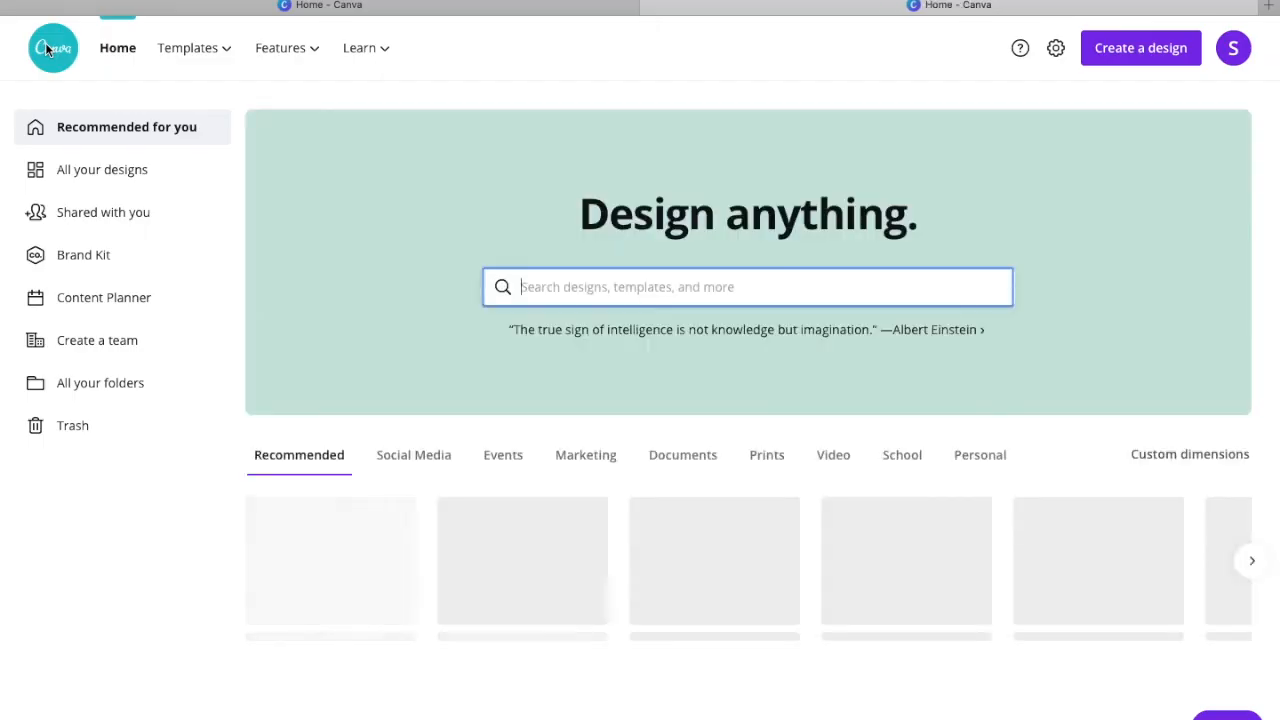
{"action": "left_click", "coordinate": [78, 172]}
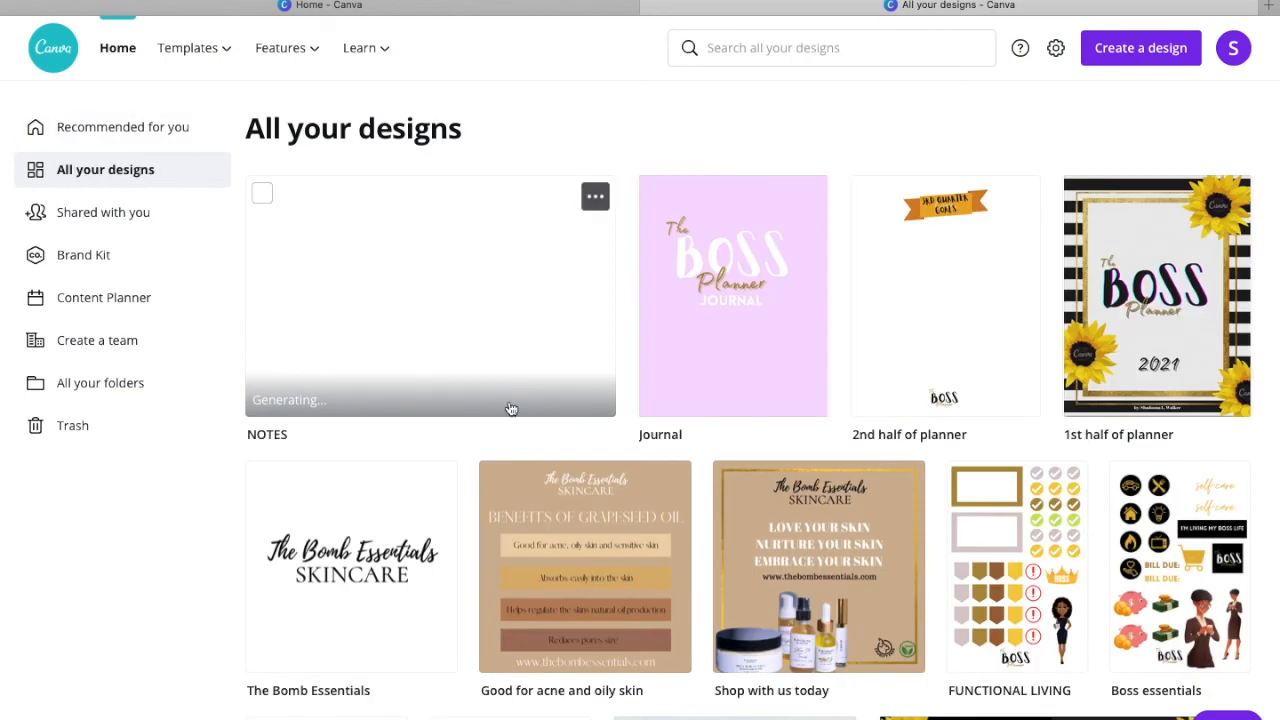
{"action": "scroll", "coordinate": [1022, 568], "scroll_direction": "down", "scroll_amount": 2}
{"action": "scroll", "coordinate": [1022, 568], "scroll_direction": "down", "scroll_amount": 3}
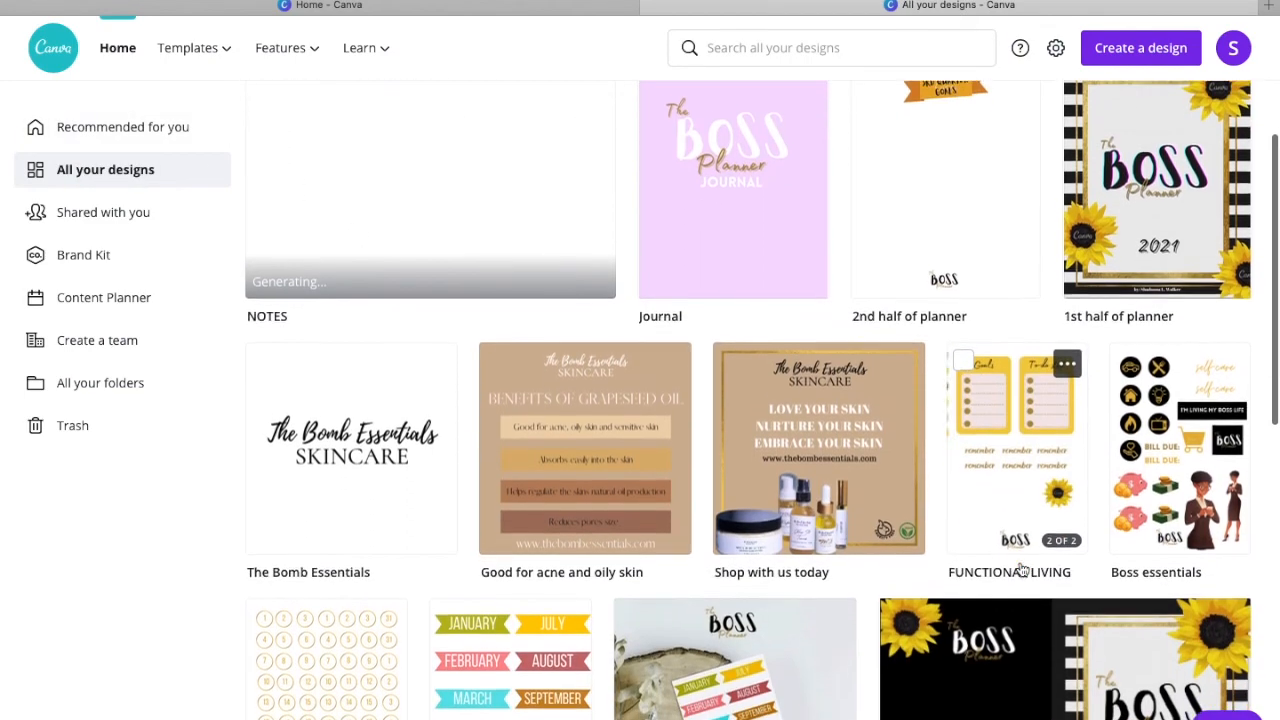
{"action": "scroll", "coordinate": [1022, 568], "scroll_direction": "down", "scroll_amount": 1}
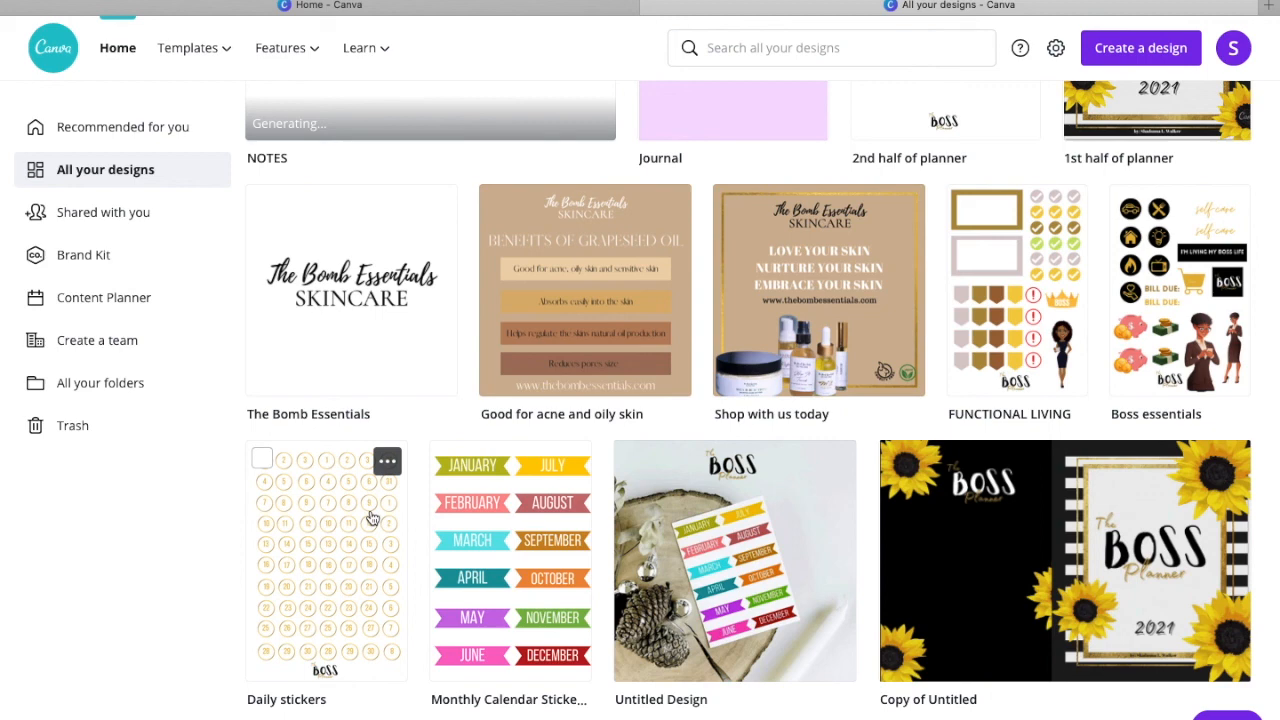
{"action": "left_click", "coordinate": [1150, 322]}
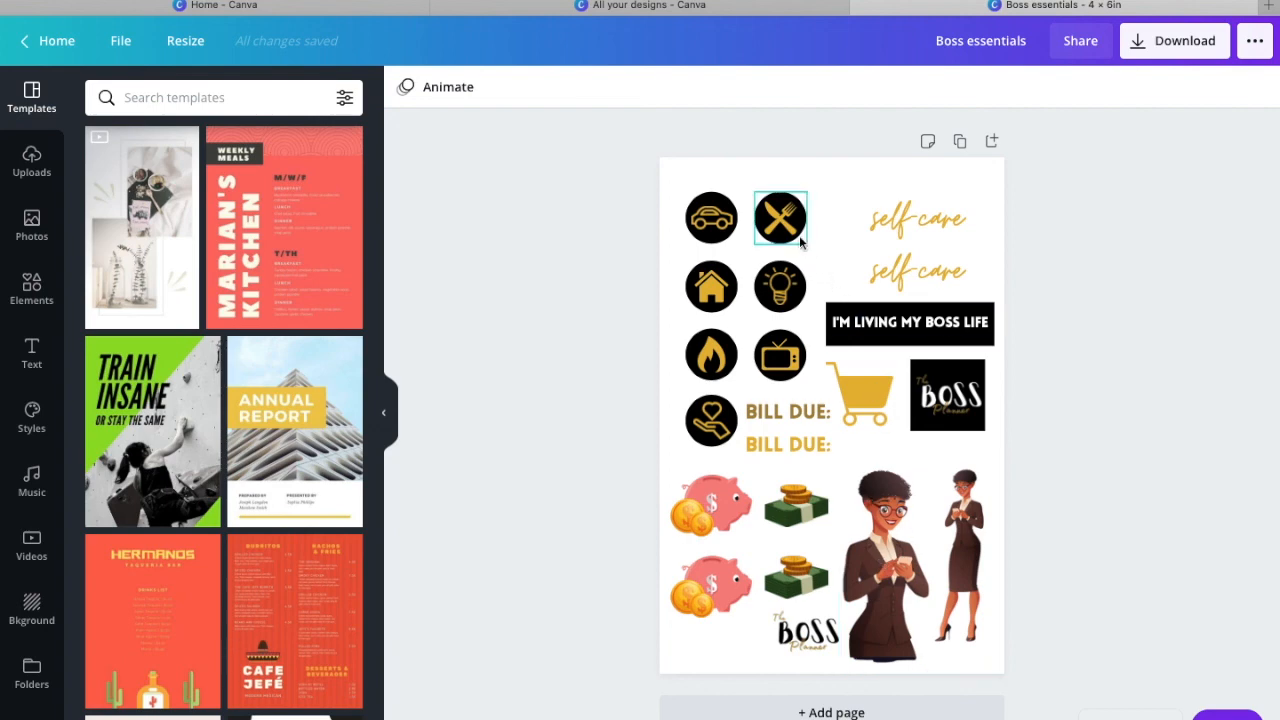
Step: Return to all saved designs, look through them, reopen the "NOTES" sticker sheet and collapse its templates side panel
{"action": "left_click", "coordinate": [57, 42]}
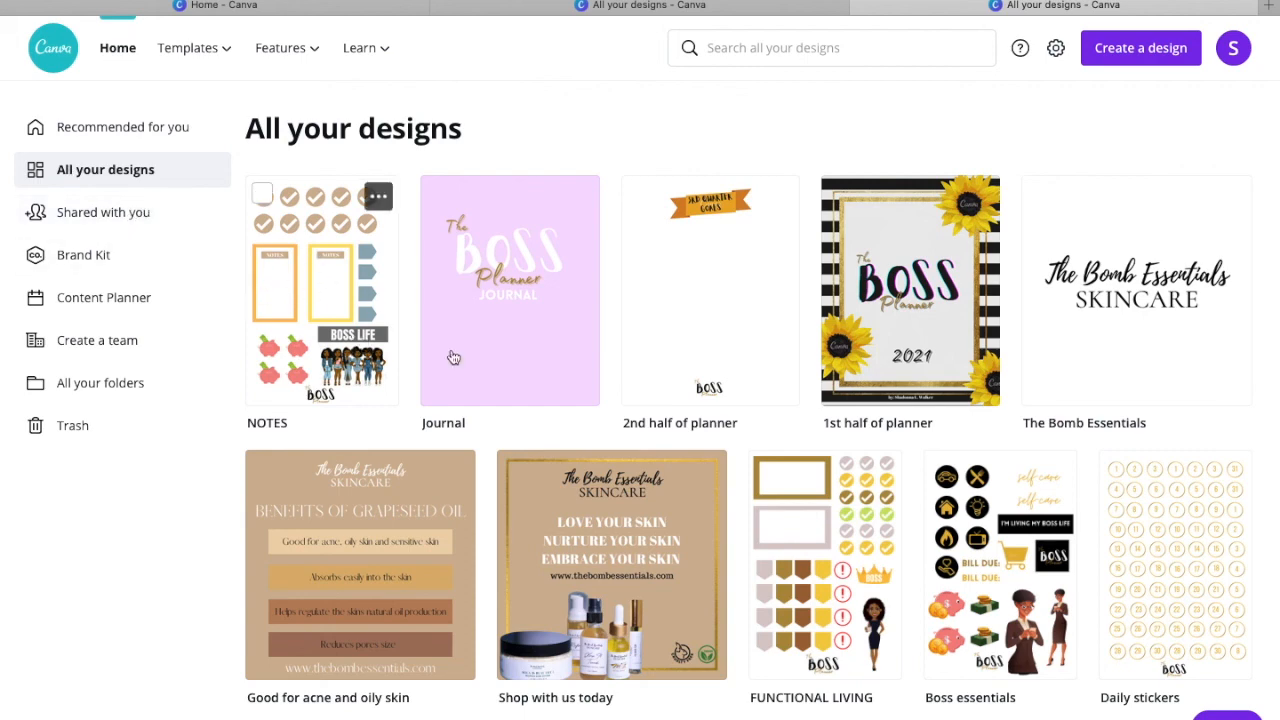
{"action": "scroll", "coordinate": [518, 420], "scroll_direction": "down", "scroll_amount": 5}
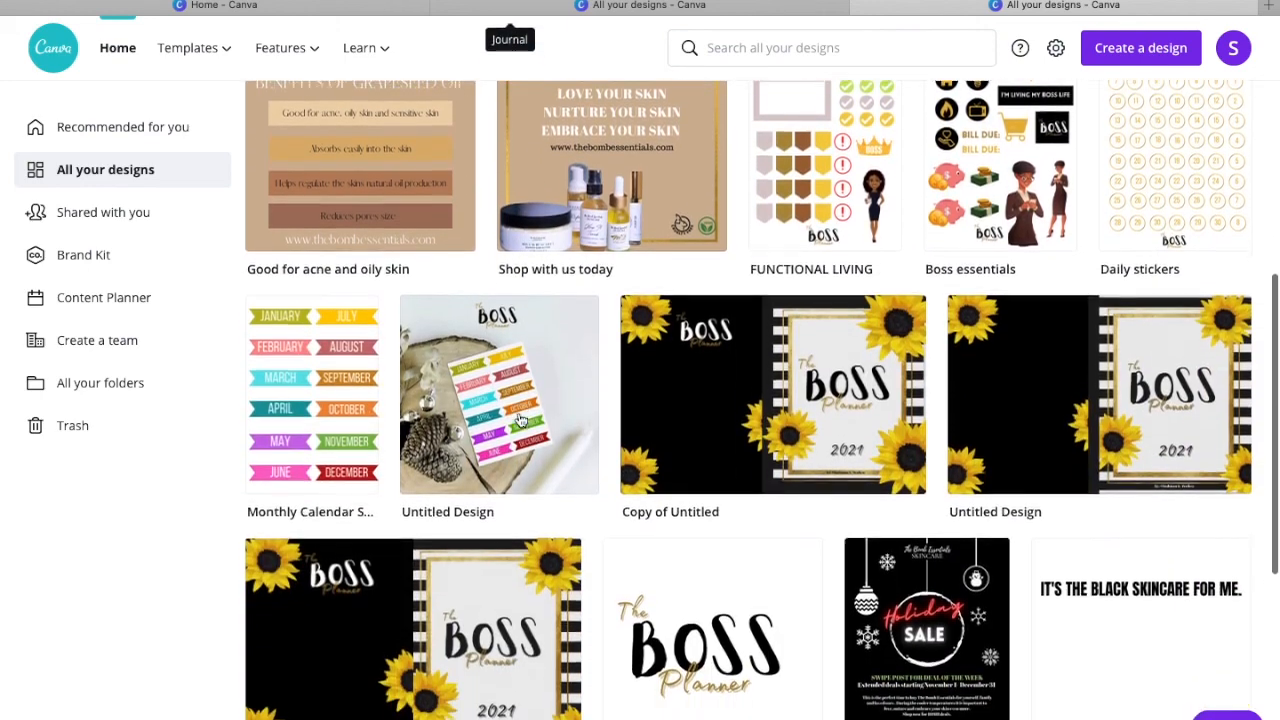
{"action": "scroll", "coordinate": [518, 420], "scroll_direction": "up", "scroll_amount": 3}
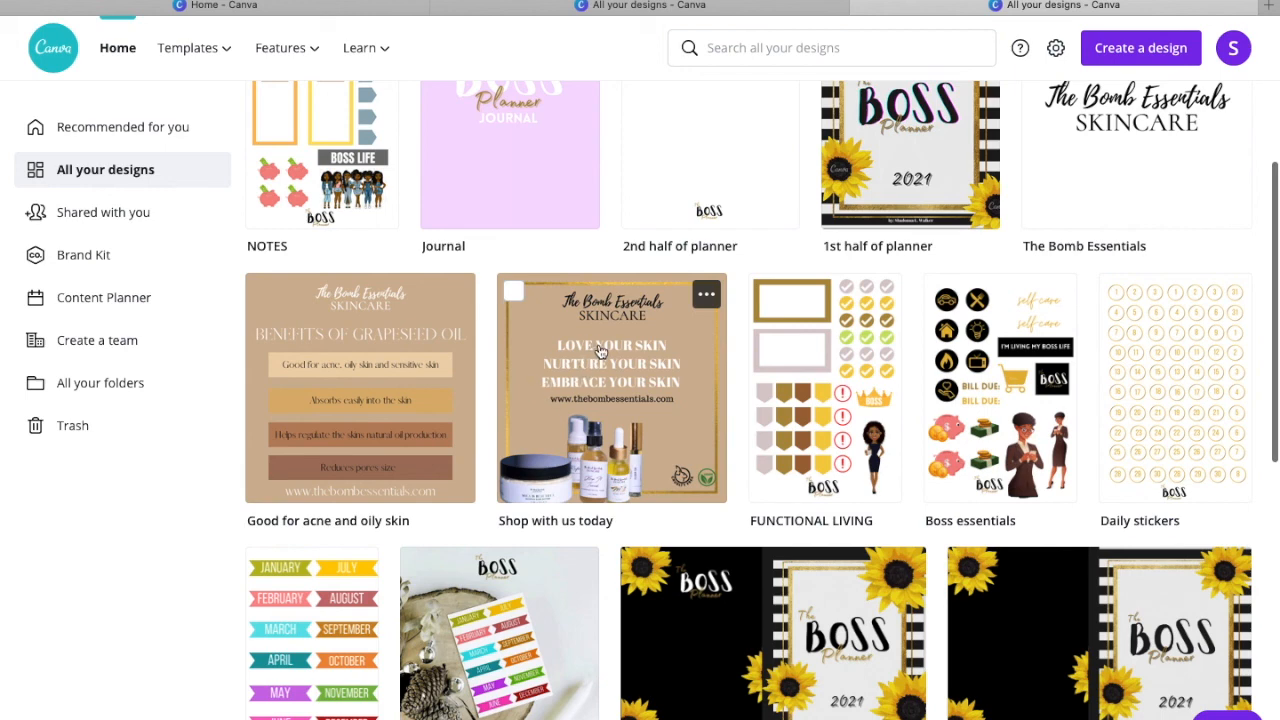
{"action": "scroll", "coordinate": [618, 385], "scroll_direction": "down", "scroll_amount": 1}
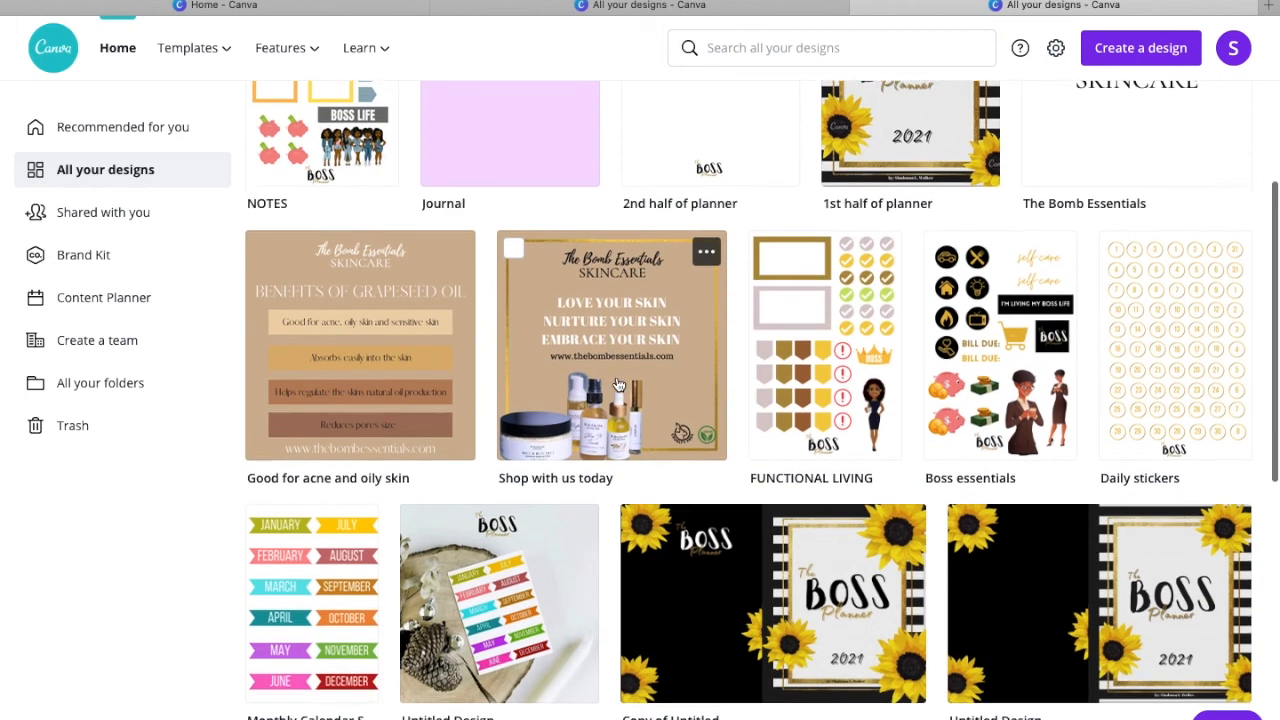
{"action": "scroll", "coordinate": [618, 385], "scroll_direction": "down", "scroll_amount": 10}
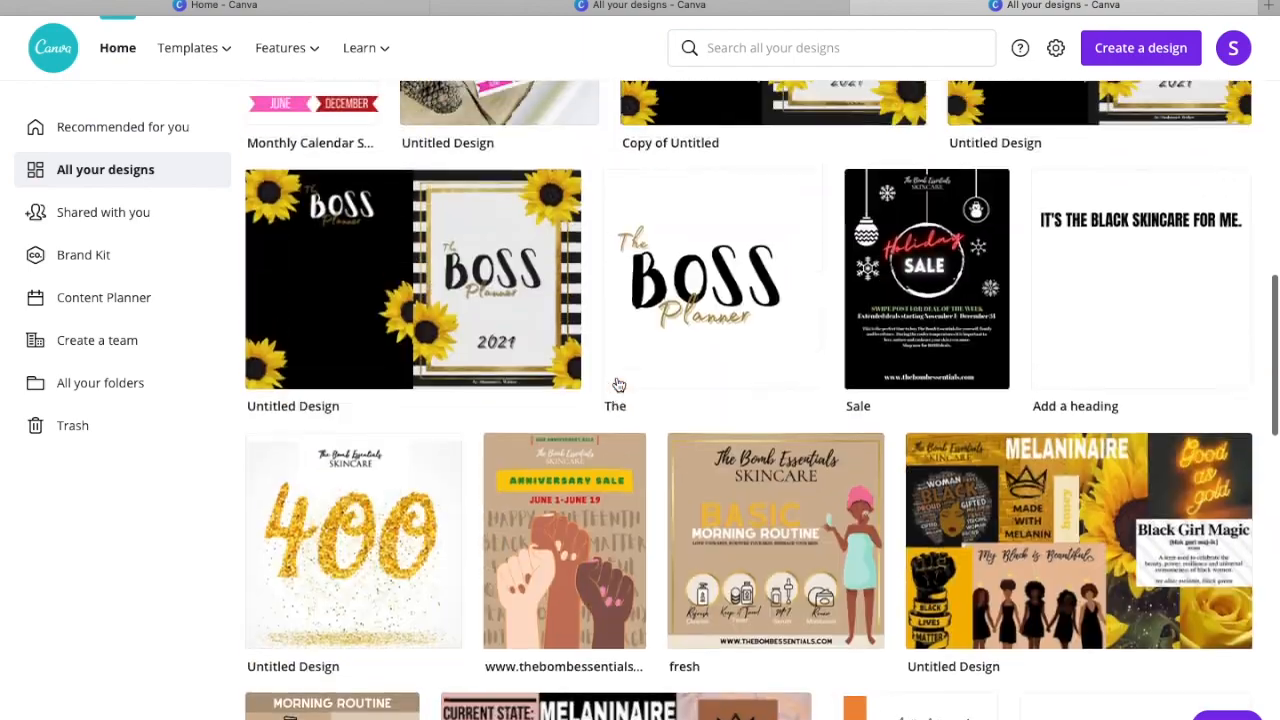
{"action": "scroll", "coordinate": [618, 385], "scroll_direction": "up", "scroll_amount": 13}
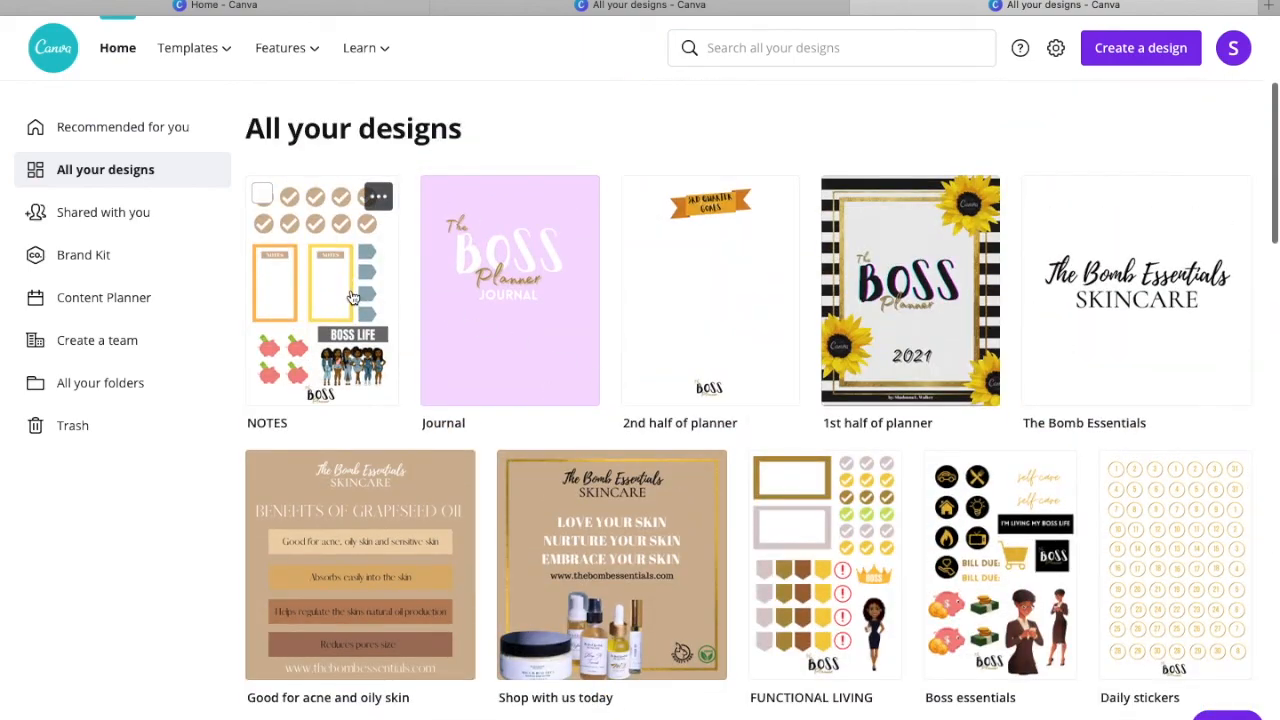
{"action": "left_click", "coordinate": [352, 297]}
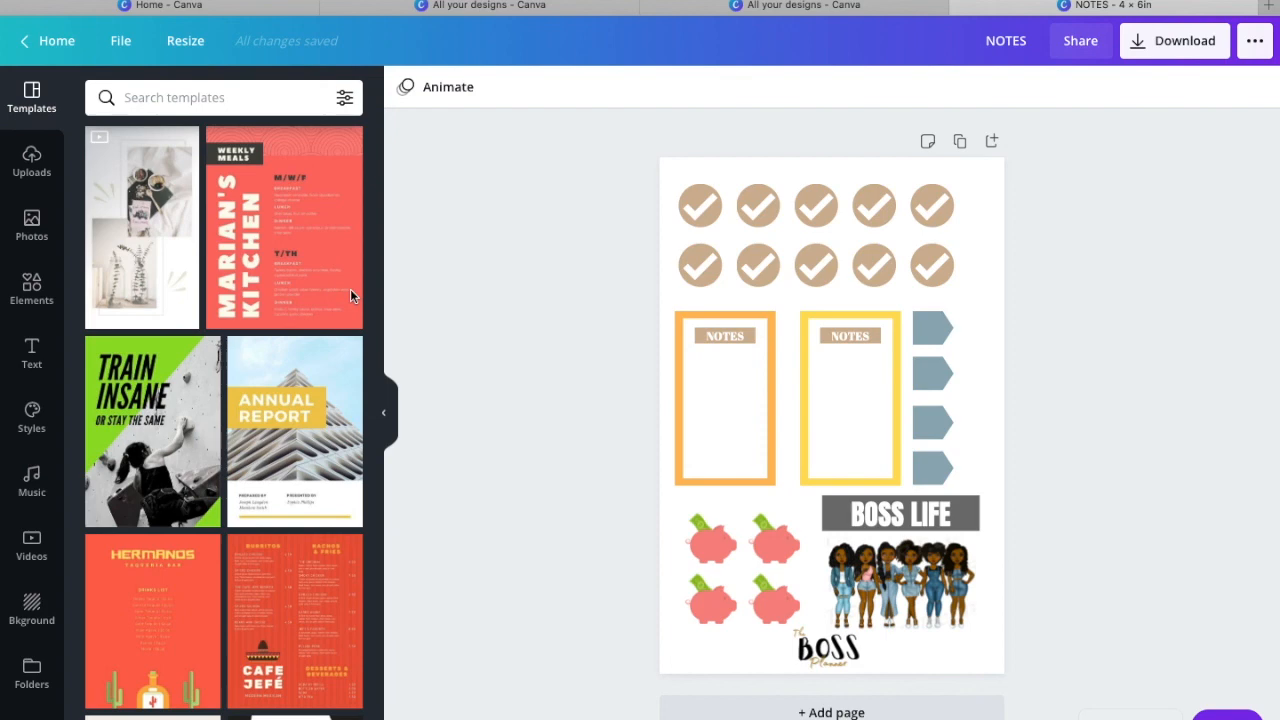
{"action": "left_click", "coordinate": [388, 416]}
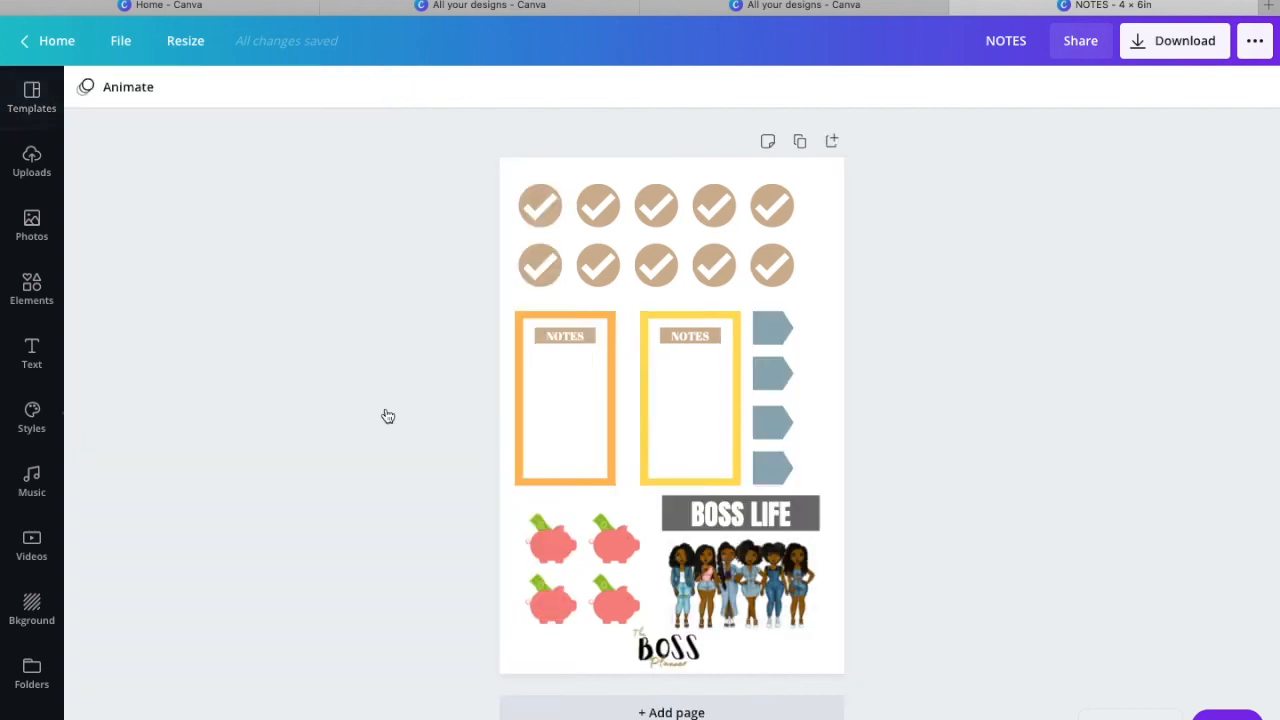